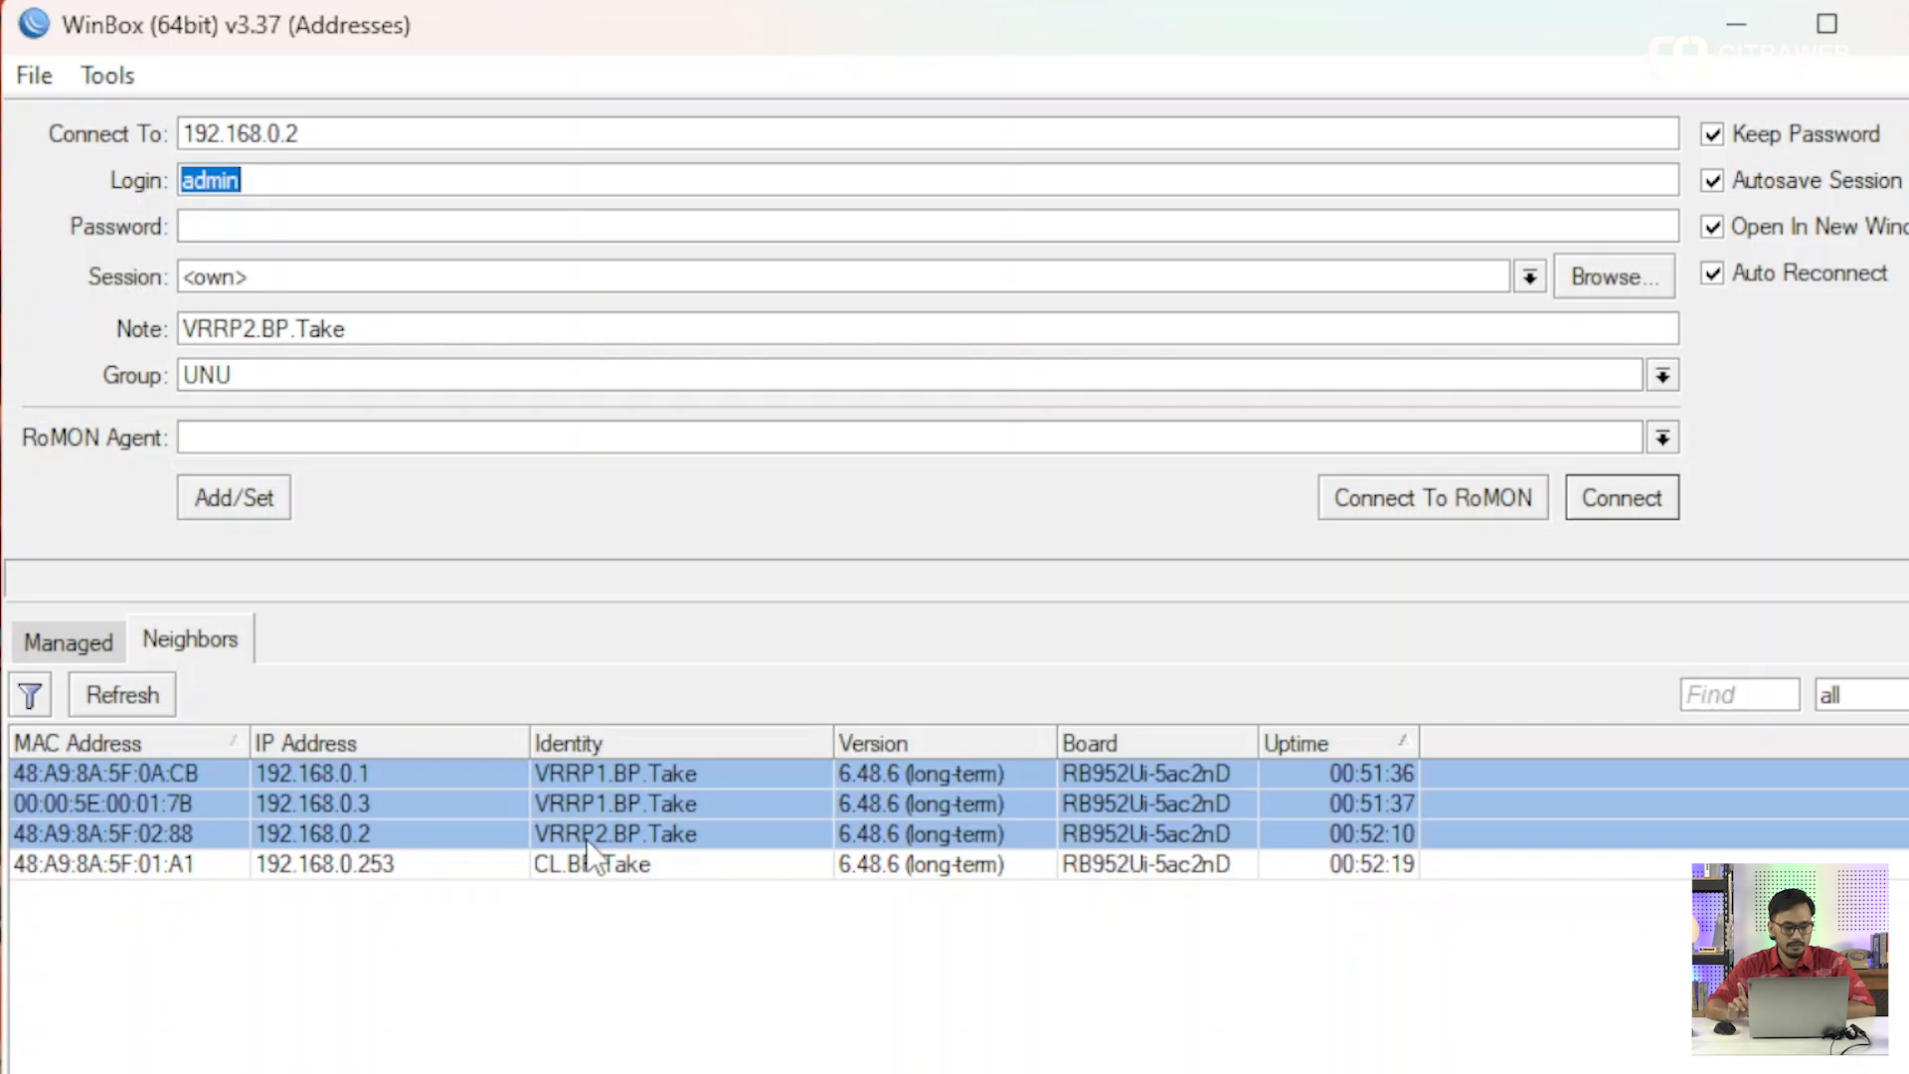
# Connect to the VRRP1.BP.Take router at 192.168.0.1 from the neighbor list with the admin login.
pyautogui.click(330, 904)
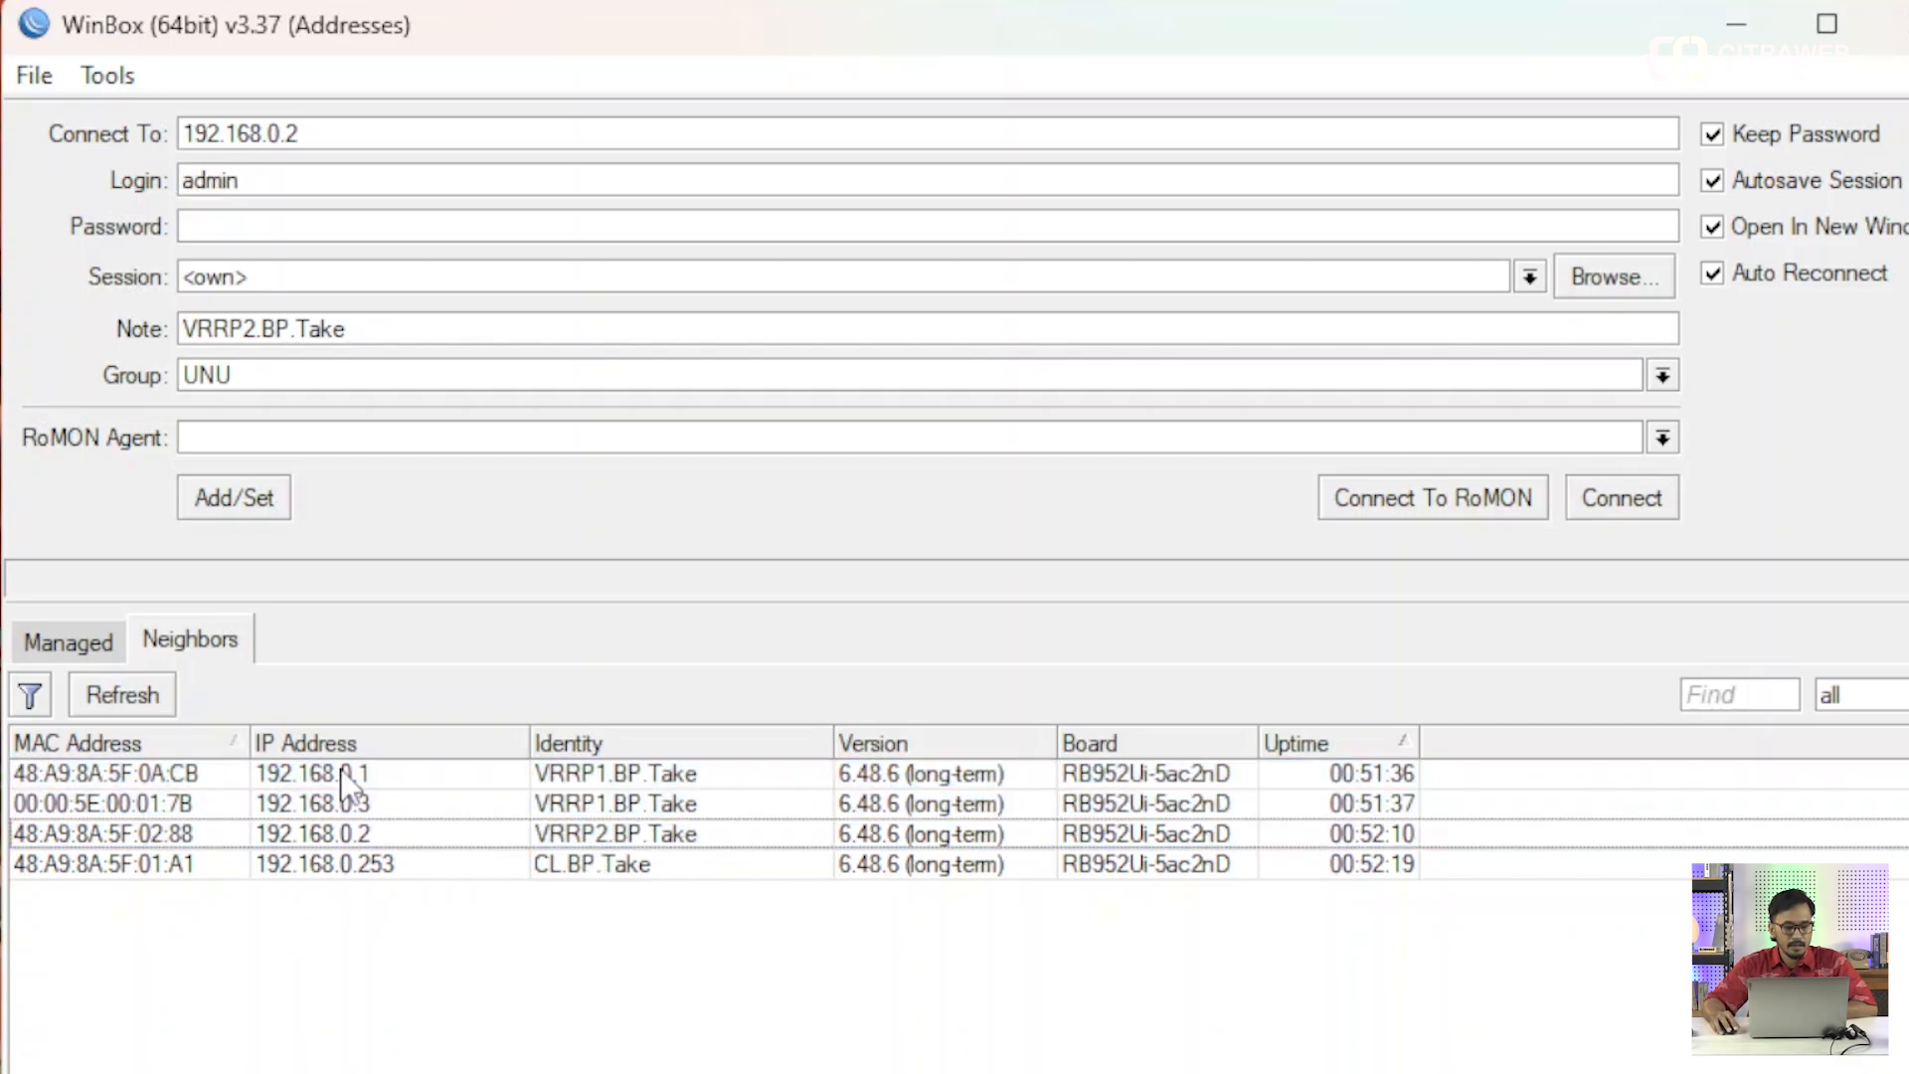
pyautogui.click(336, 772)
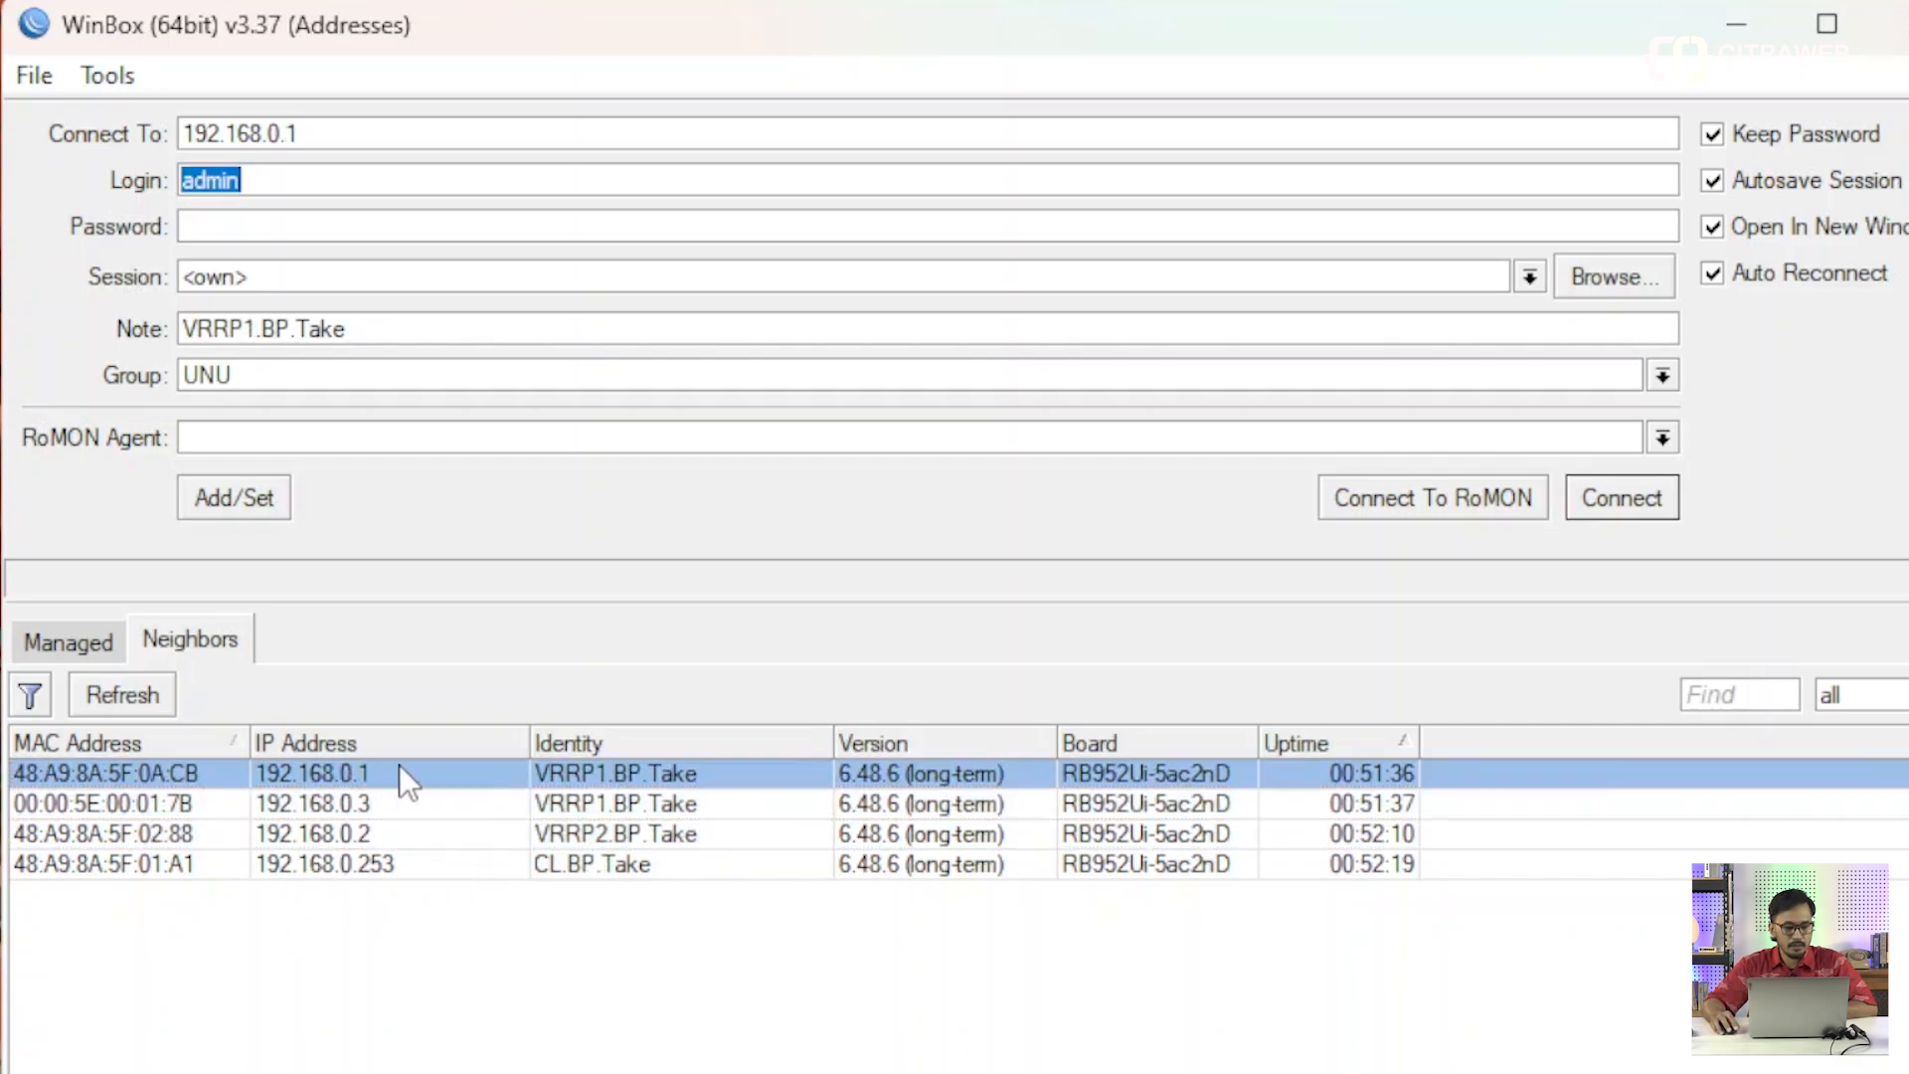
pyautogui.click(1621, 497)
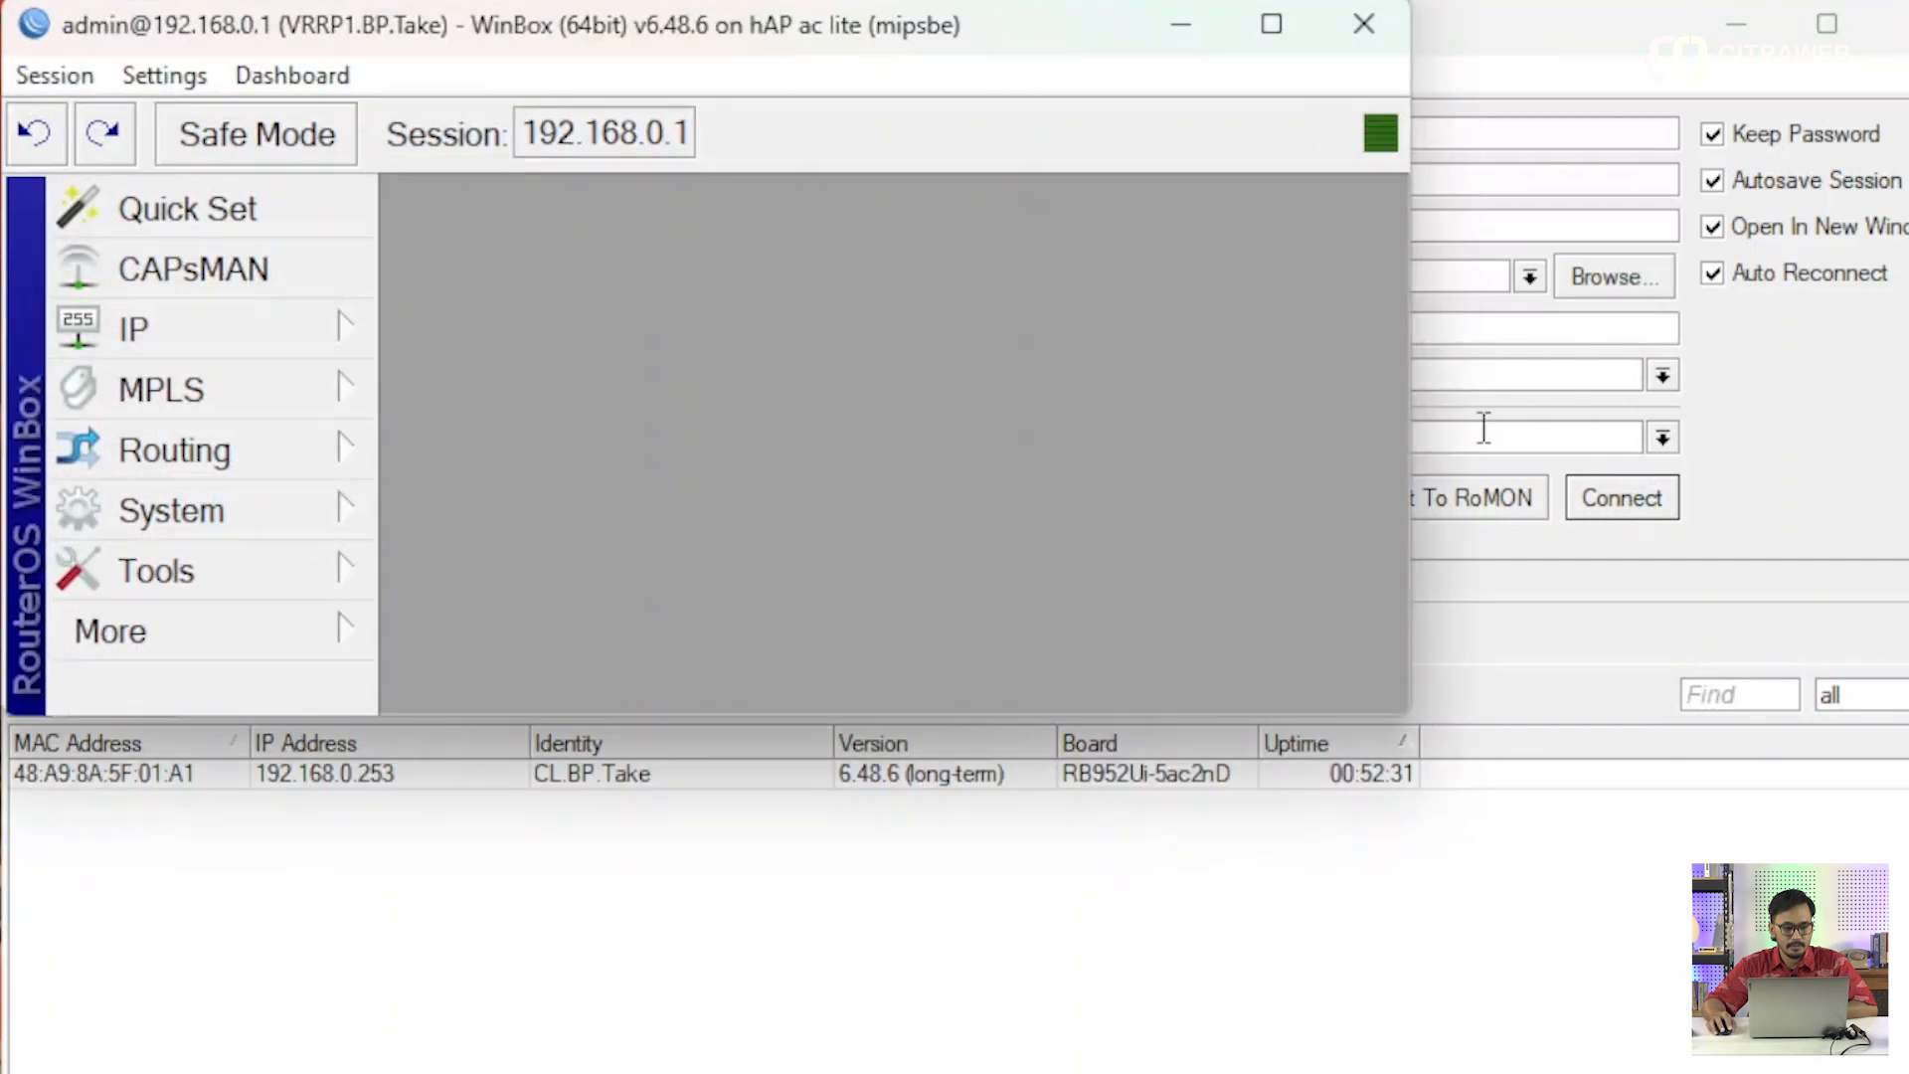
# Connect to the VRRP2.BP.Take router at 192.168.0.2 and arrange its session side by side with the VRRP1 session.
pyautogui.moveTo(973, 28); pyautogui.dragTo(968, 0)
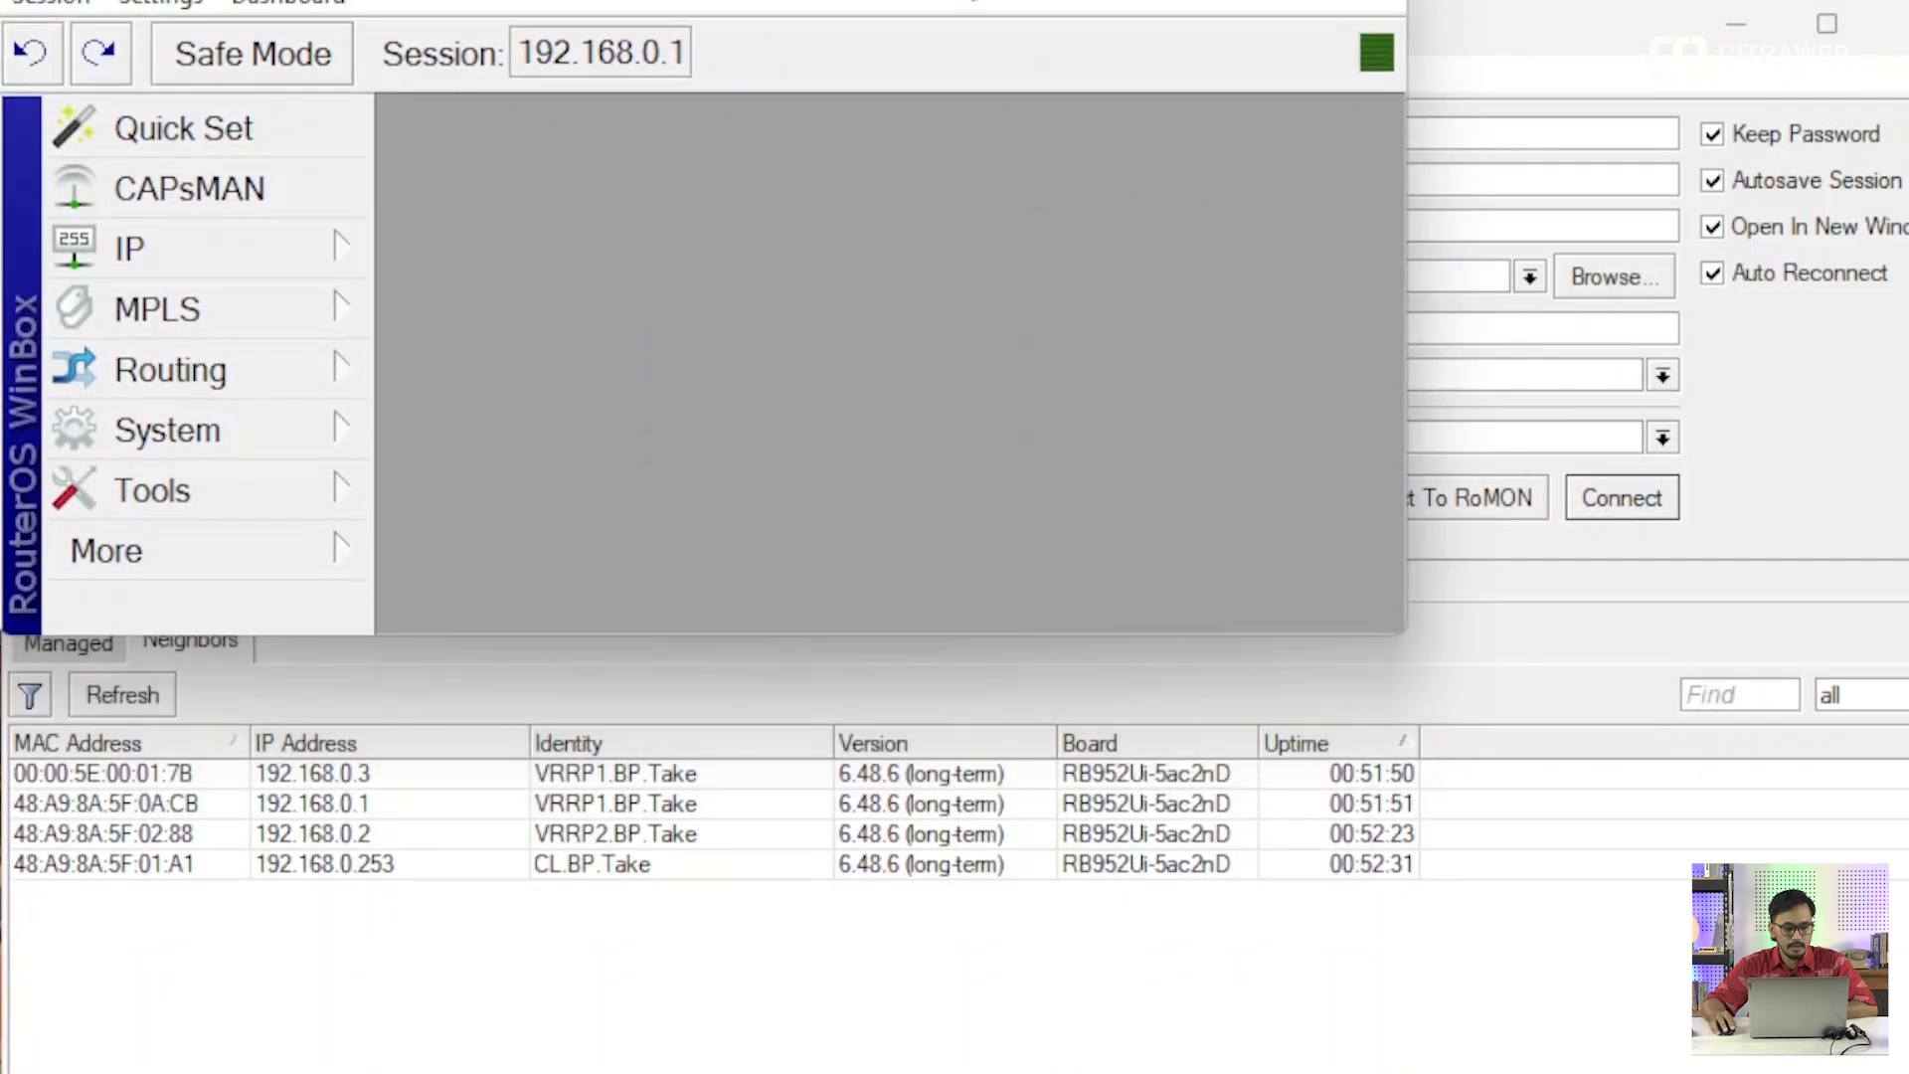
pyautogui.click(384, 835)
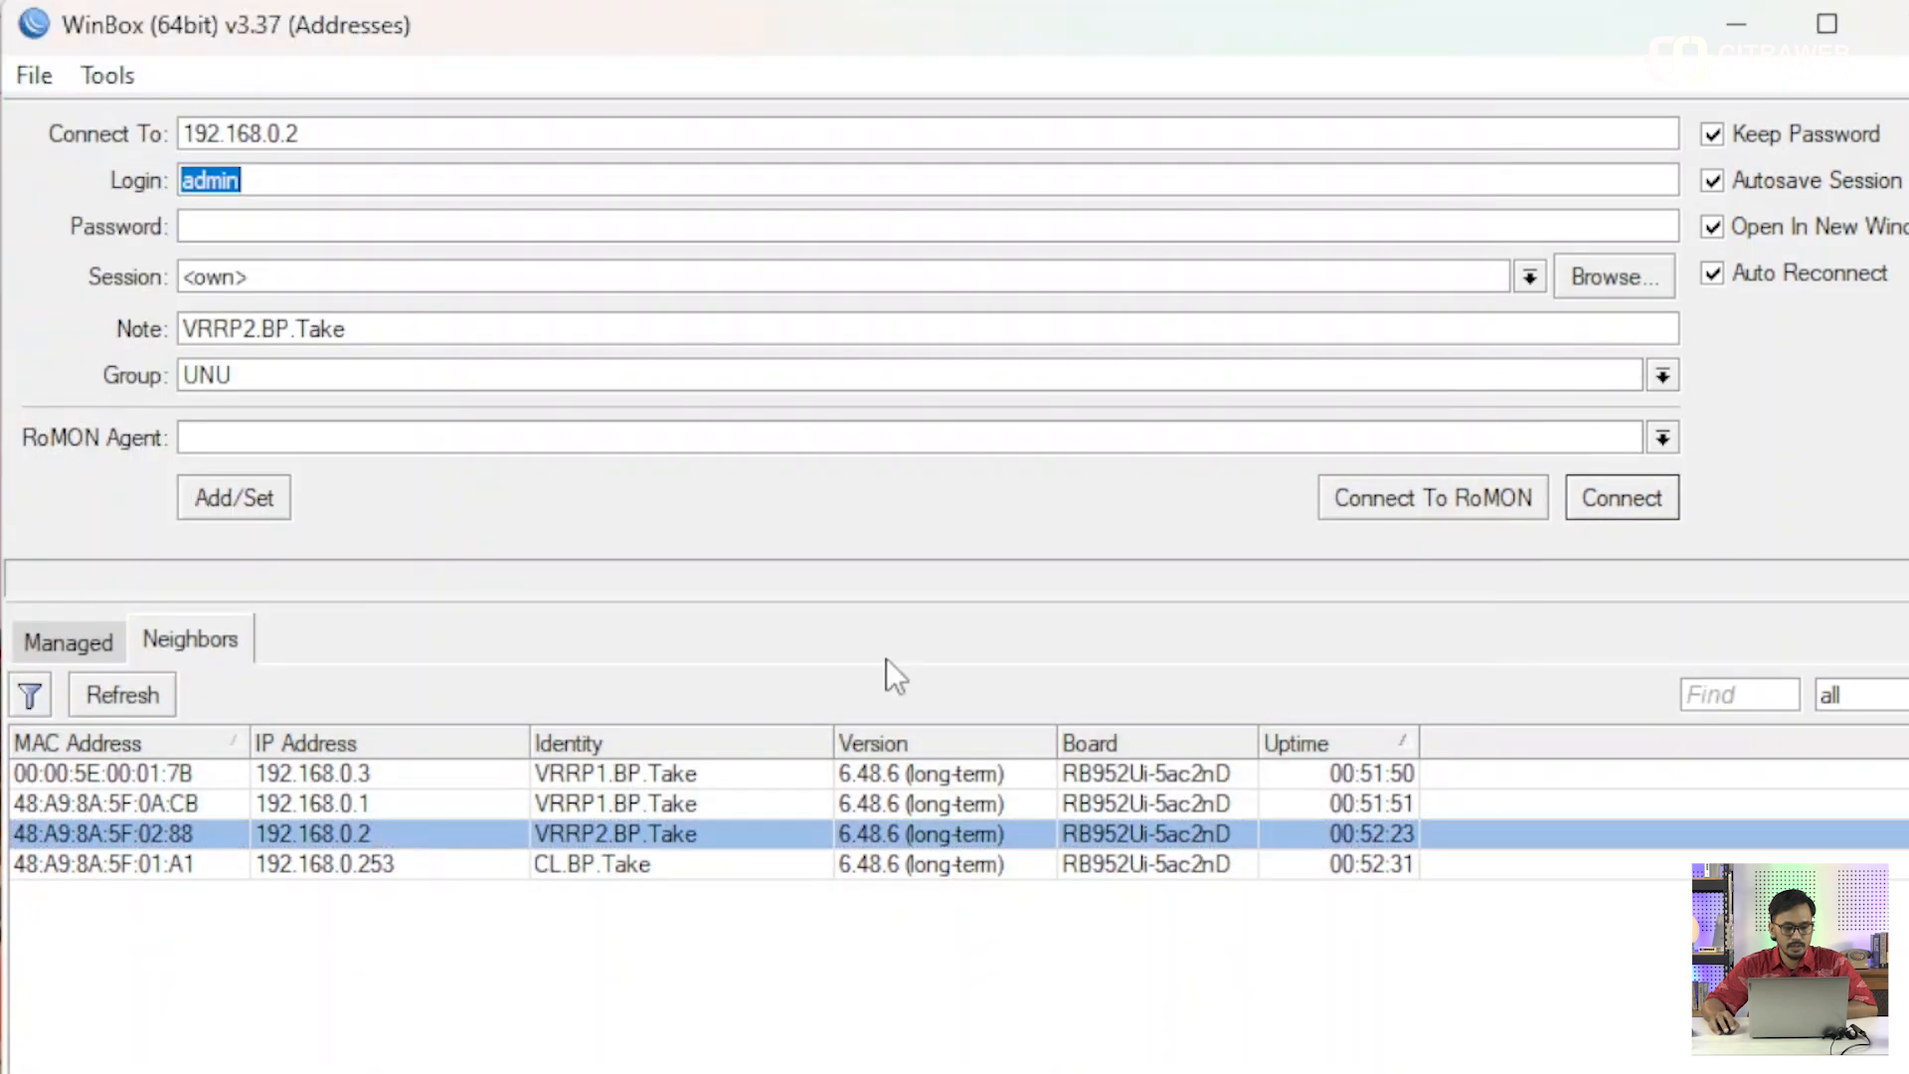
pyautogui.click(1641, 497)
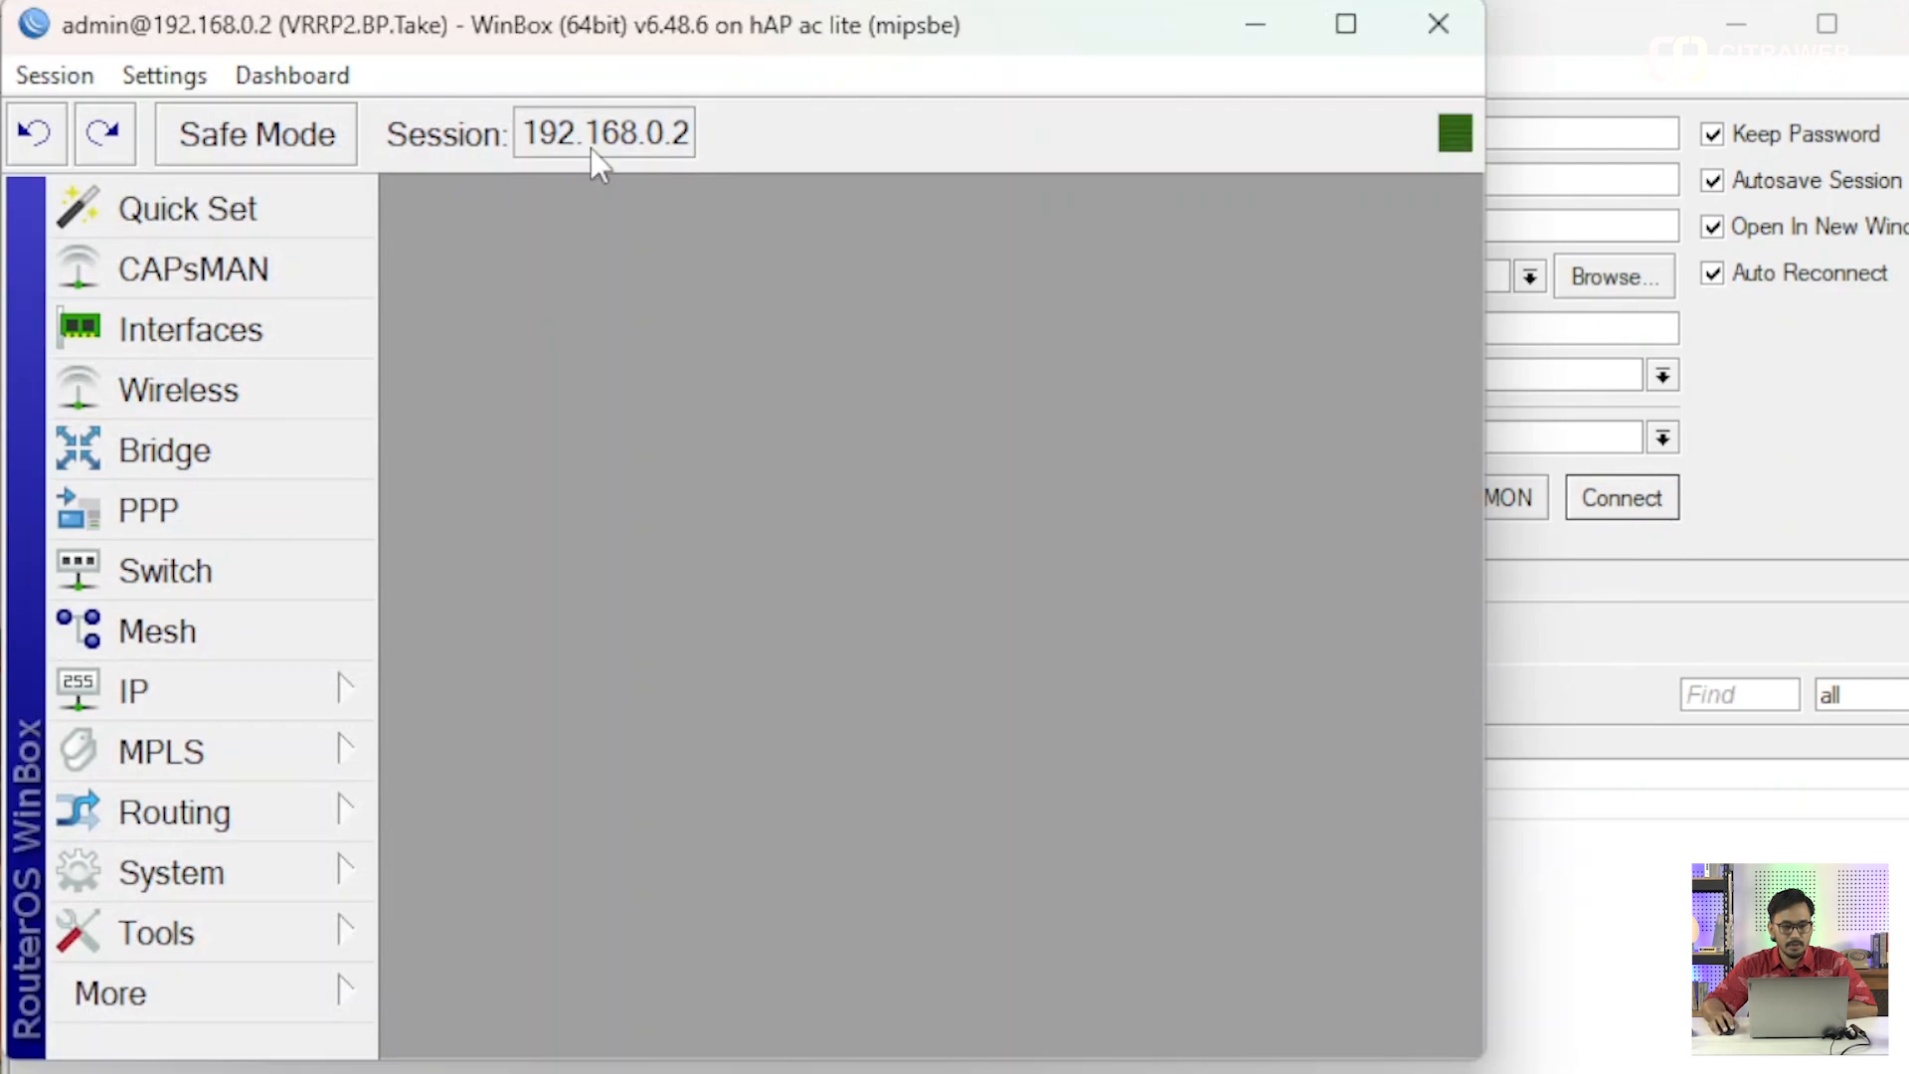
pyautogui.moveTo(278, 32); pyautogui.dragTo(1904, 199)
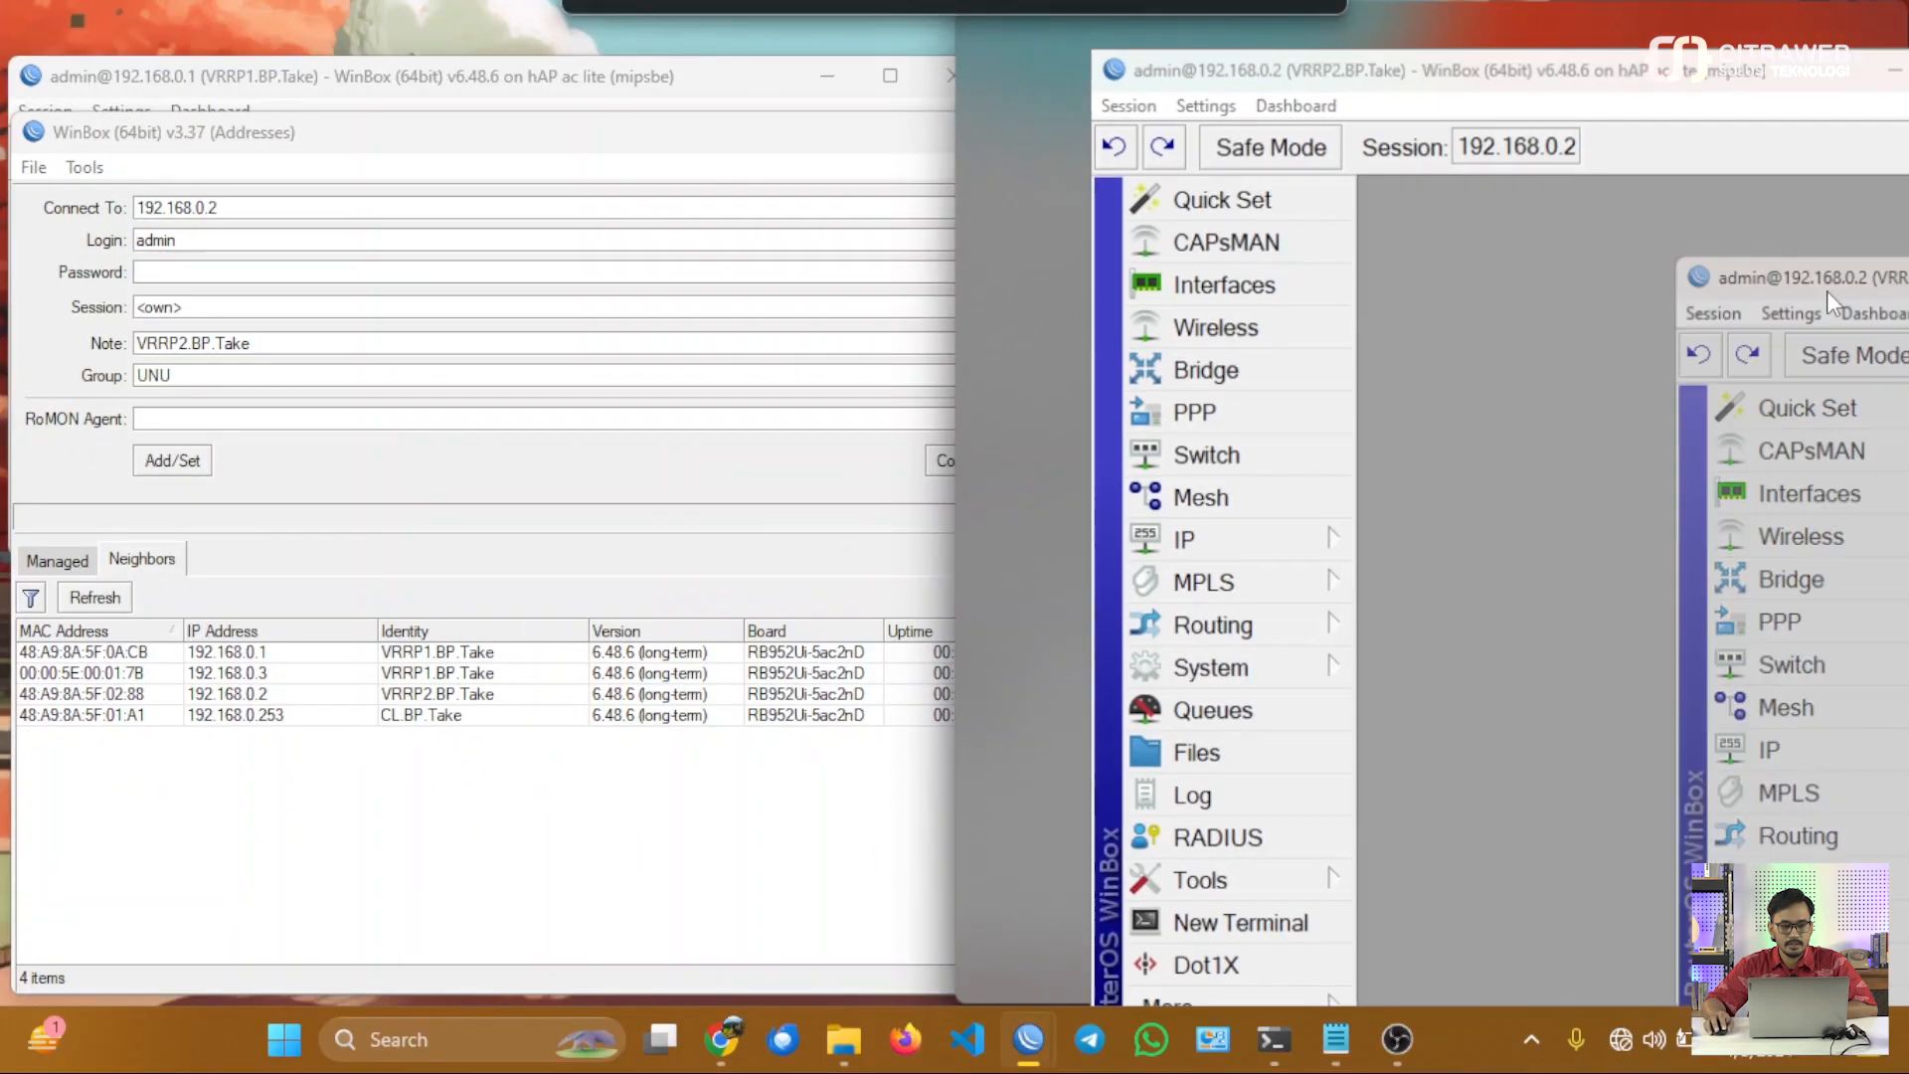
pyautogui.click(416, 279)
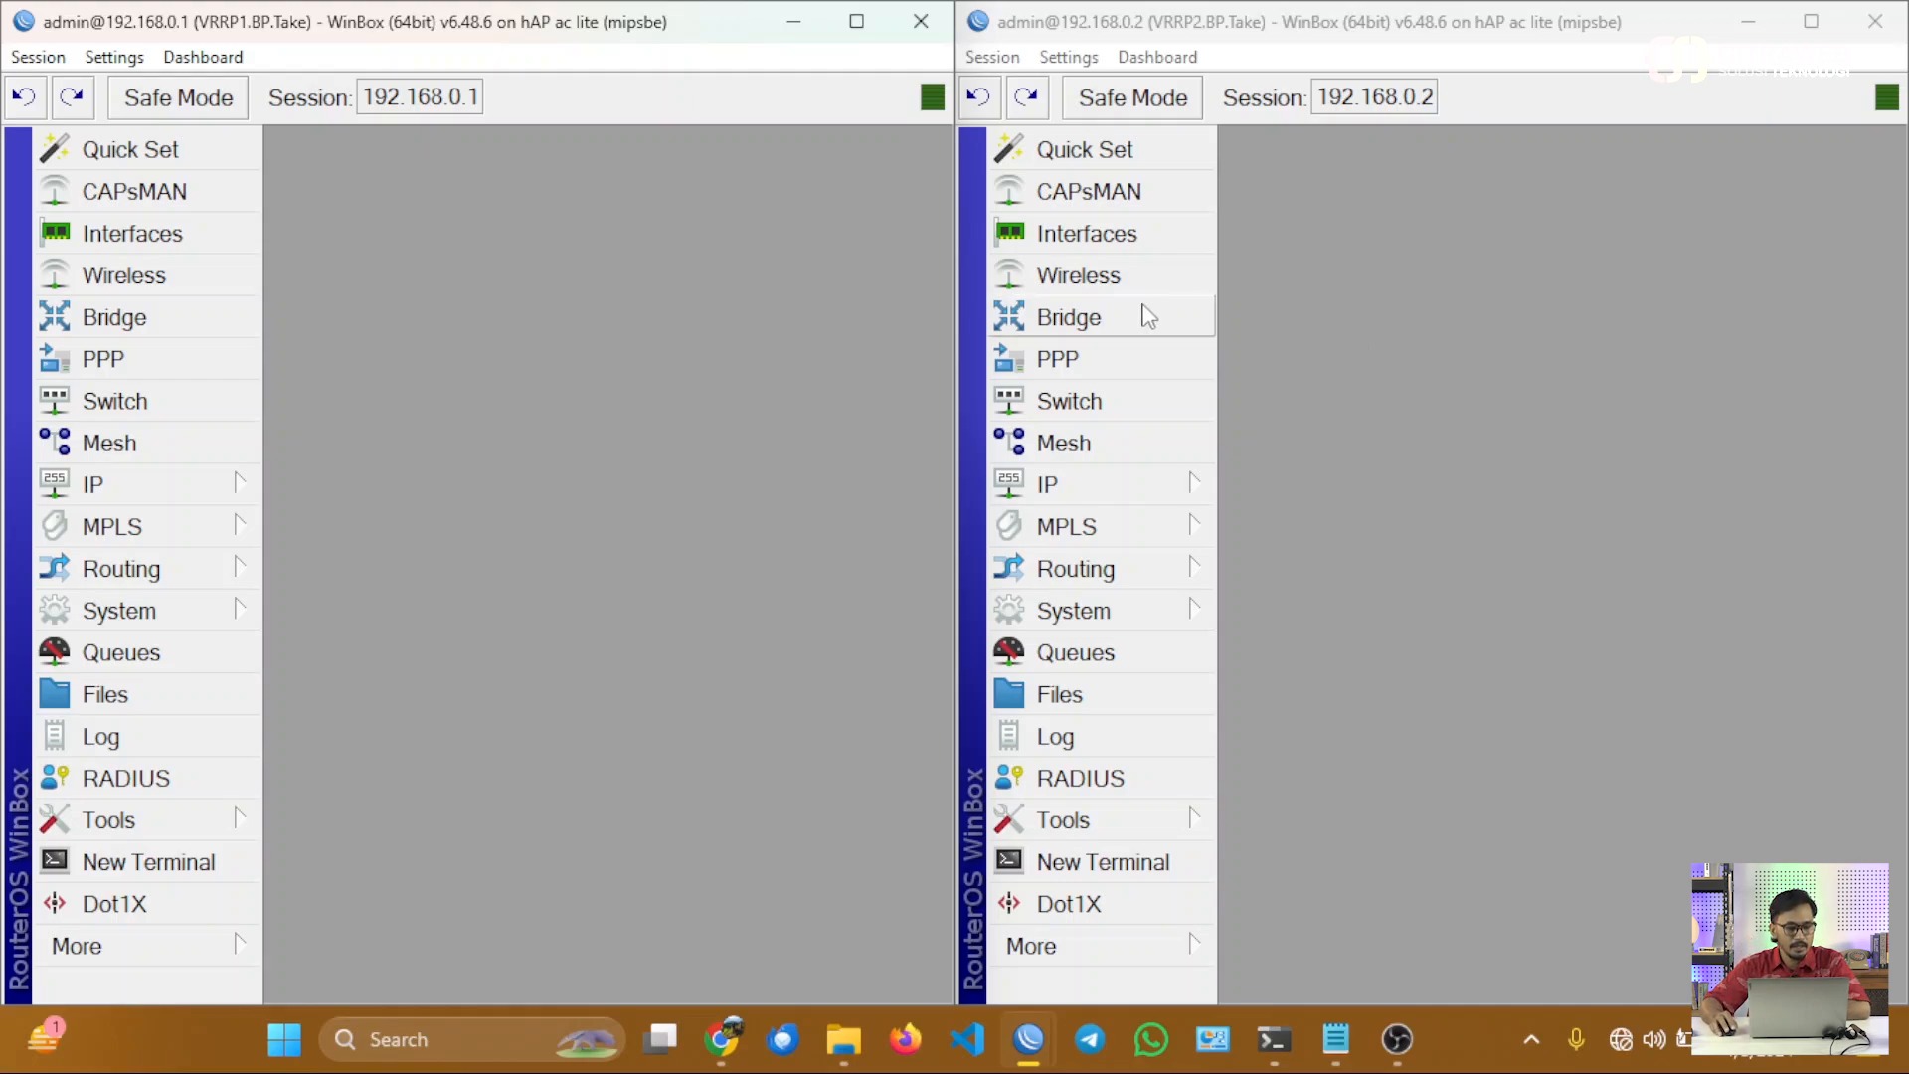
# Open the interface lists on both routers and examine the ether1 (INT) and ether2 (LAN) interfaces.
pyautogui.click(220, 246)
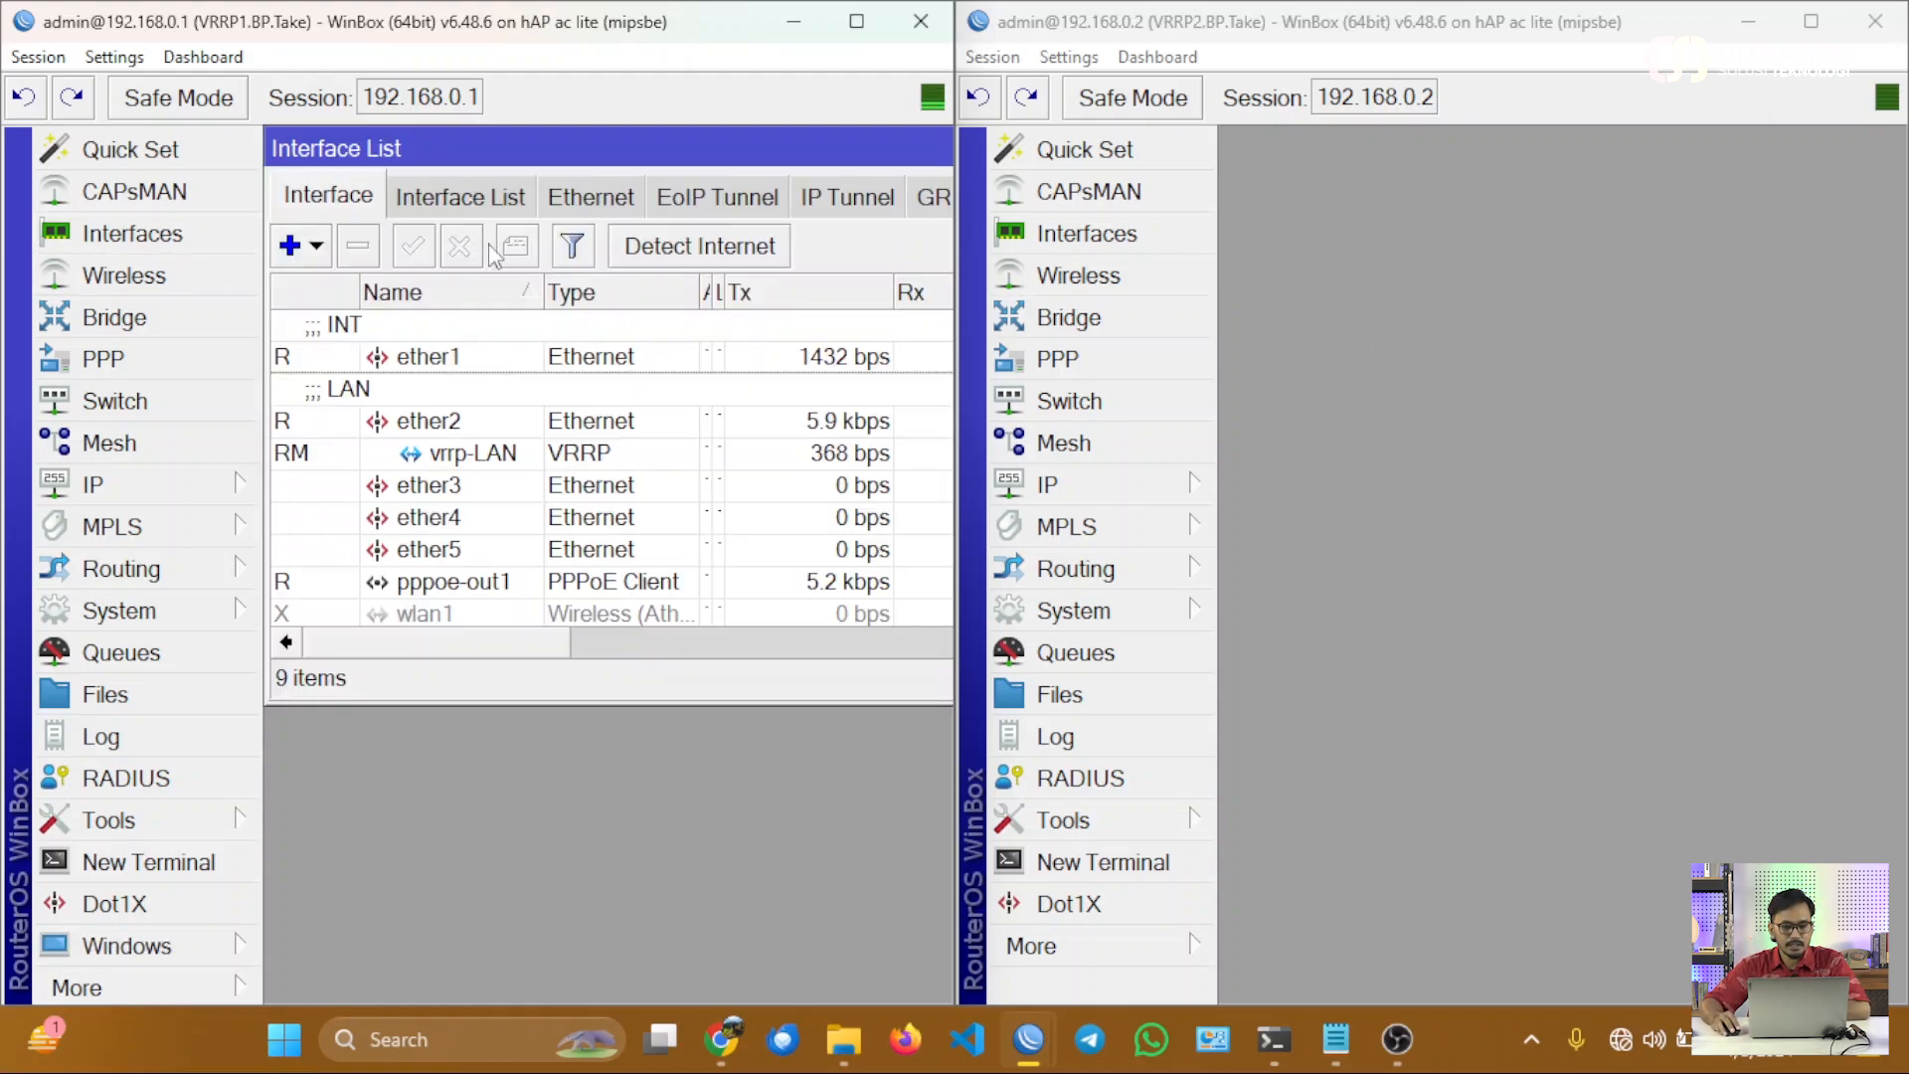
pyautogui.click(1116, 246)
pyautogui.click(1285, 358)
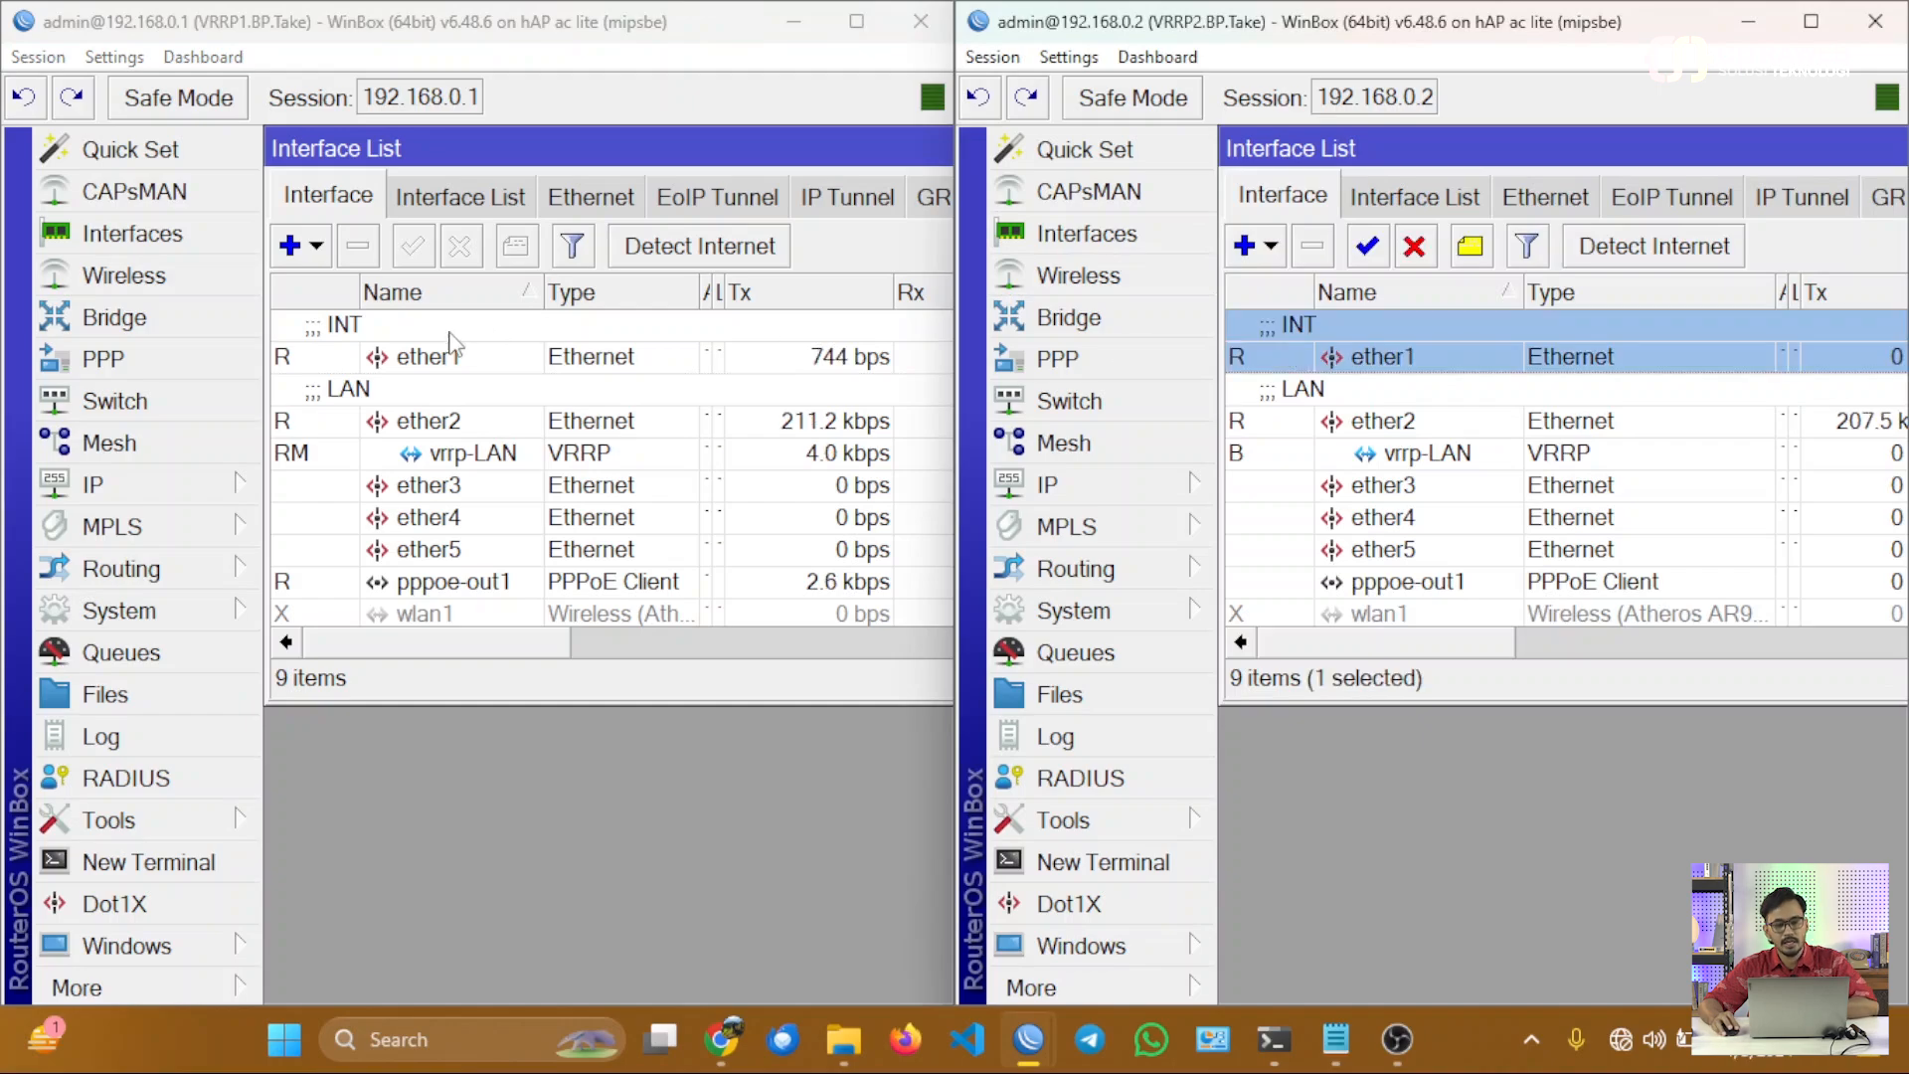
pyautogui.click(430, 360)
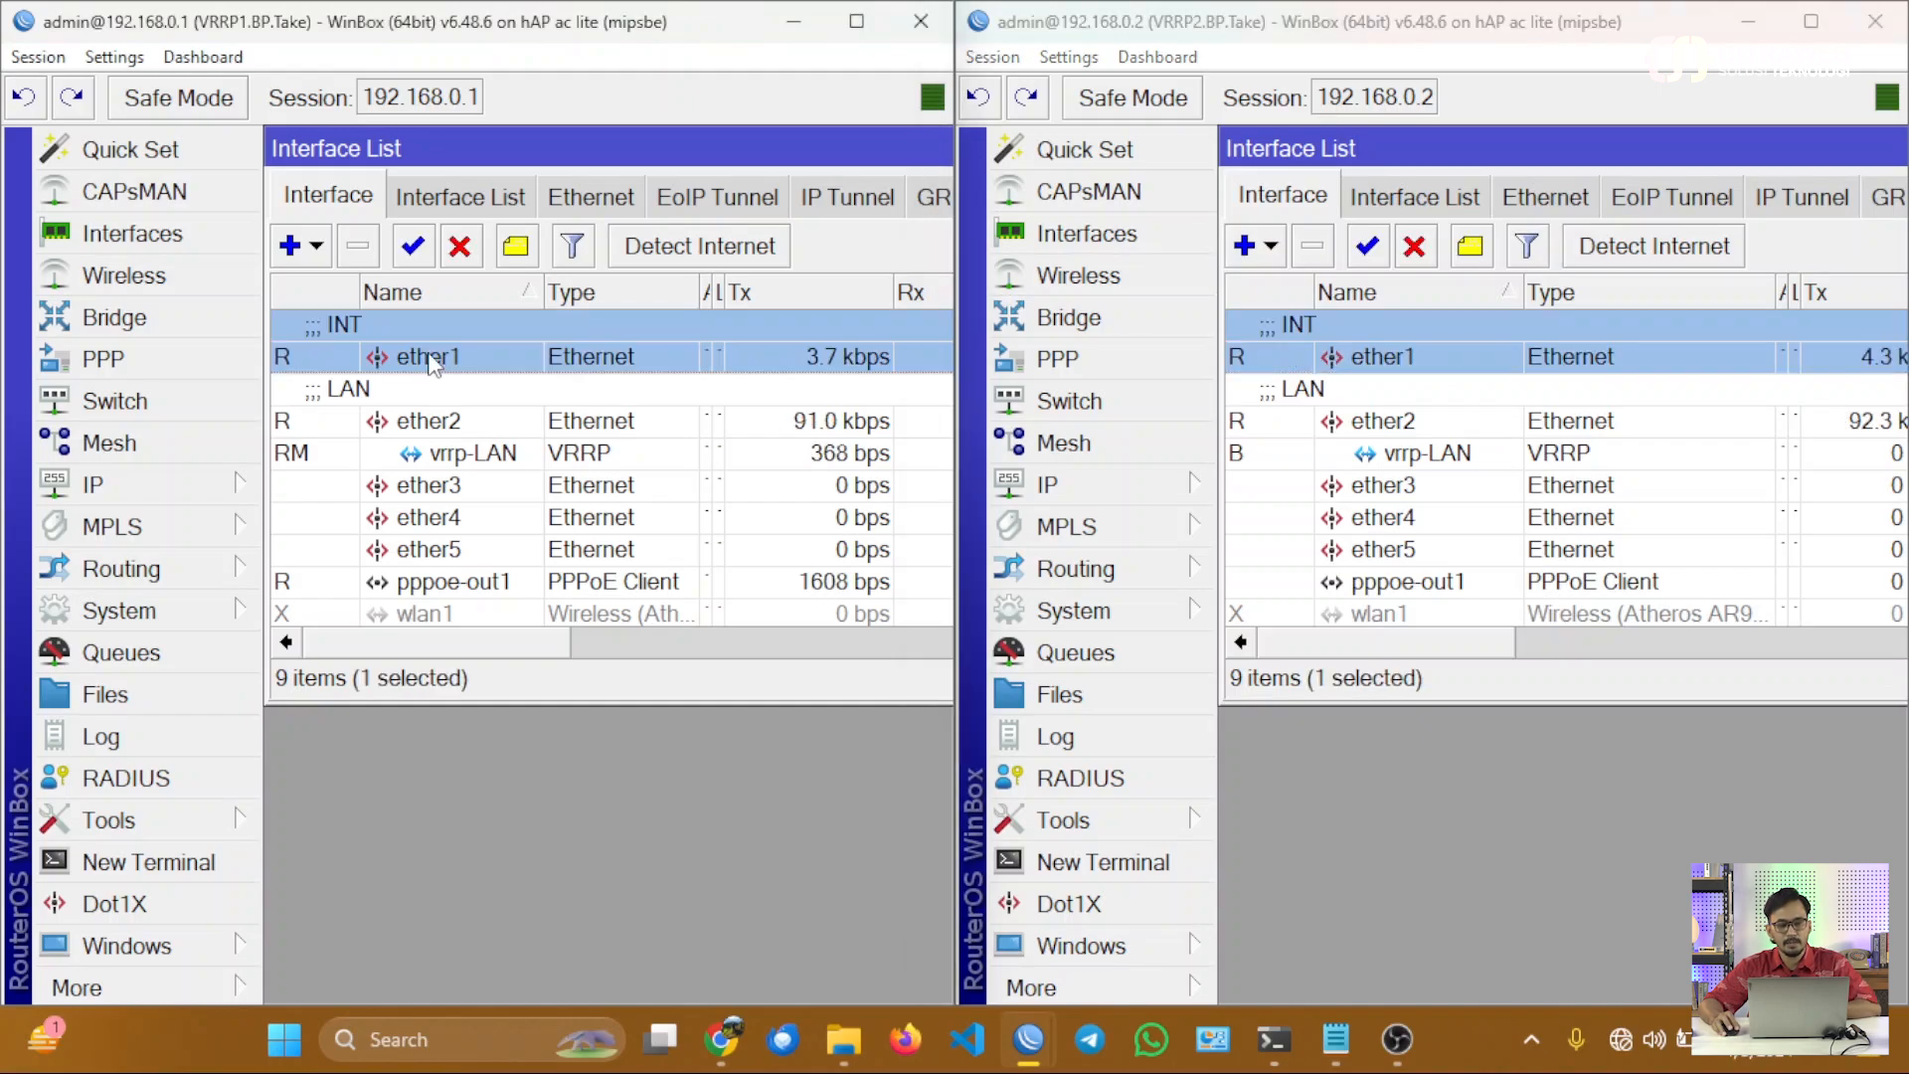
pyautogui.click(469, 421)
pyautogui.keyDown('ctrl'); pyautogui.click(1330, 420); pyautogui.keyUp('ctrl')
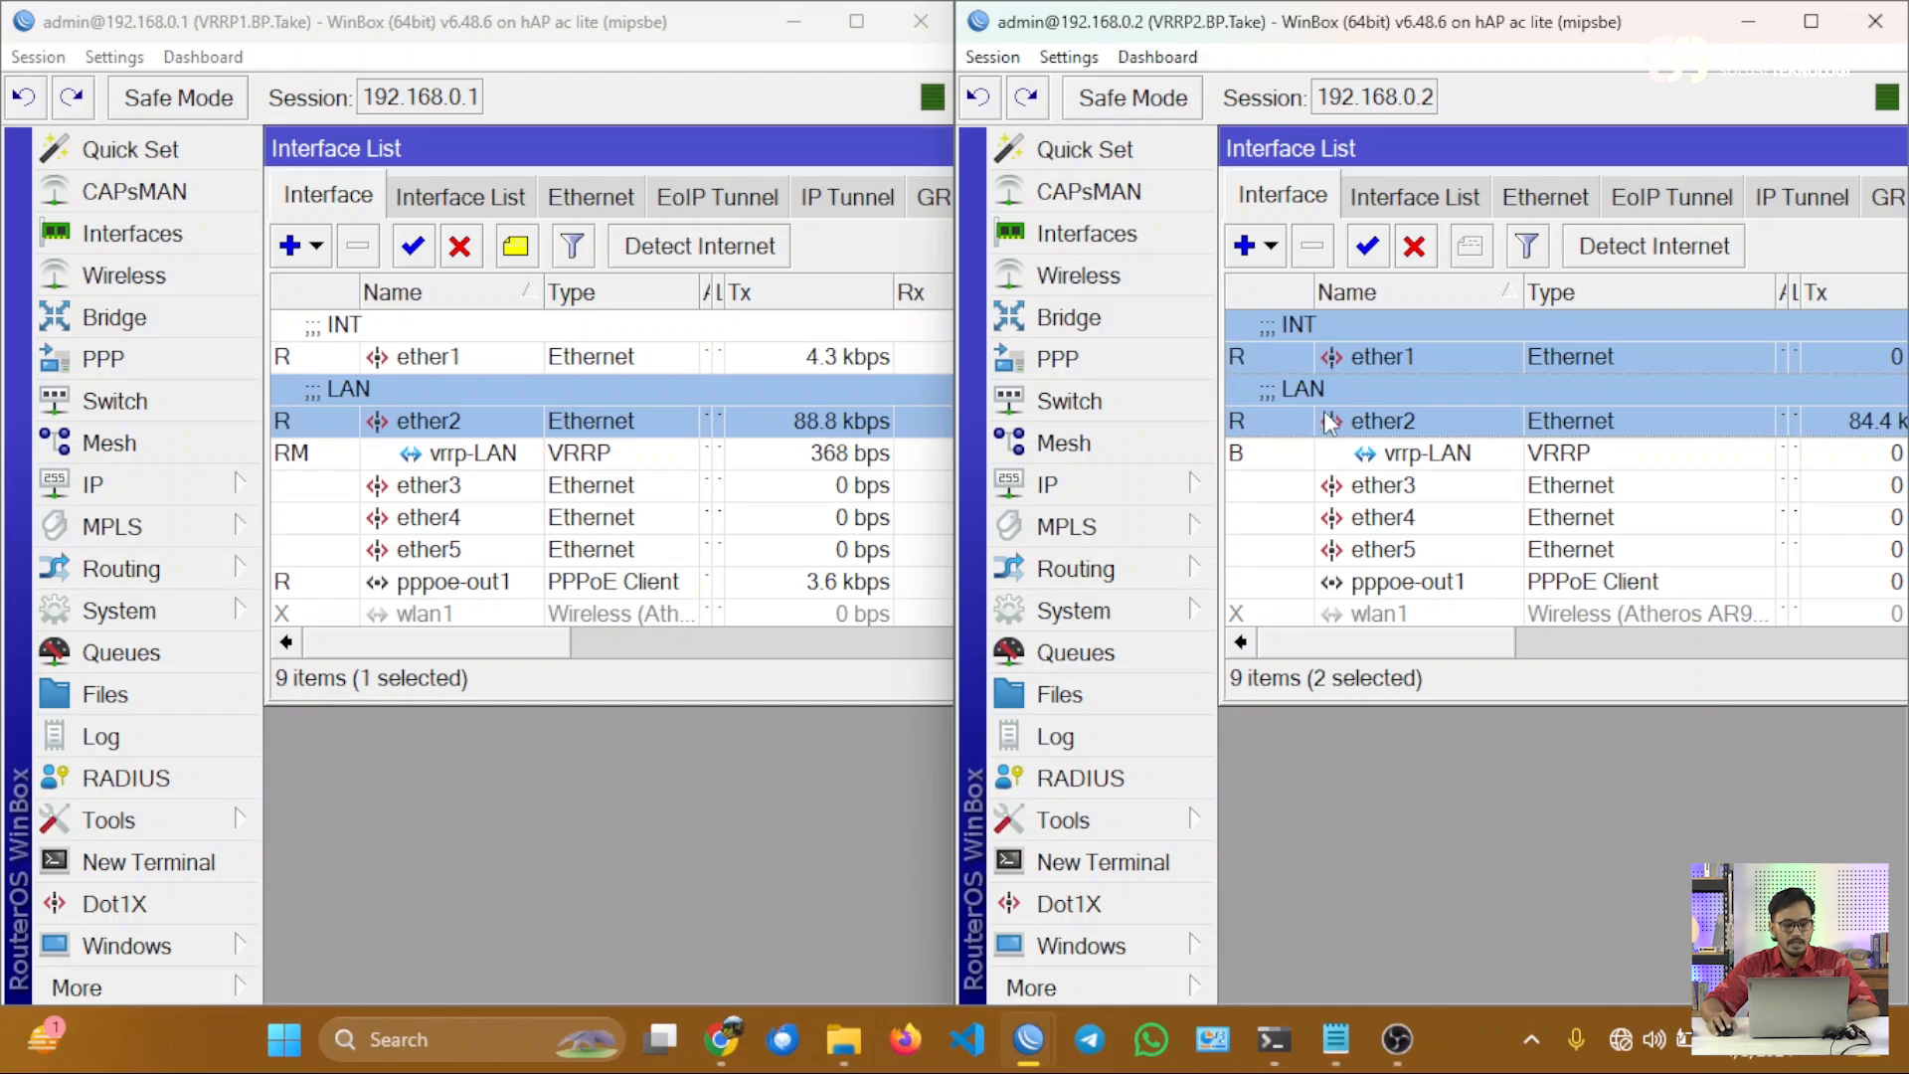
# Open the IP address list on VRRP1 and place it below its shortened interface list.
pyautogui.click(237, 485)
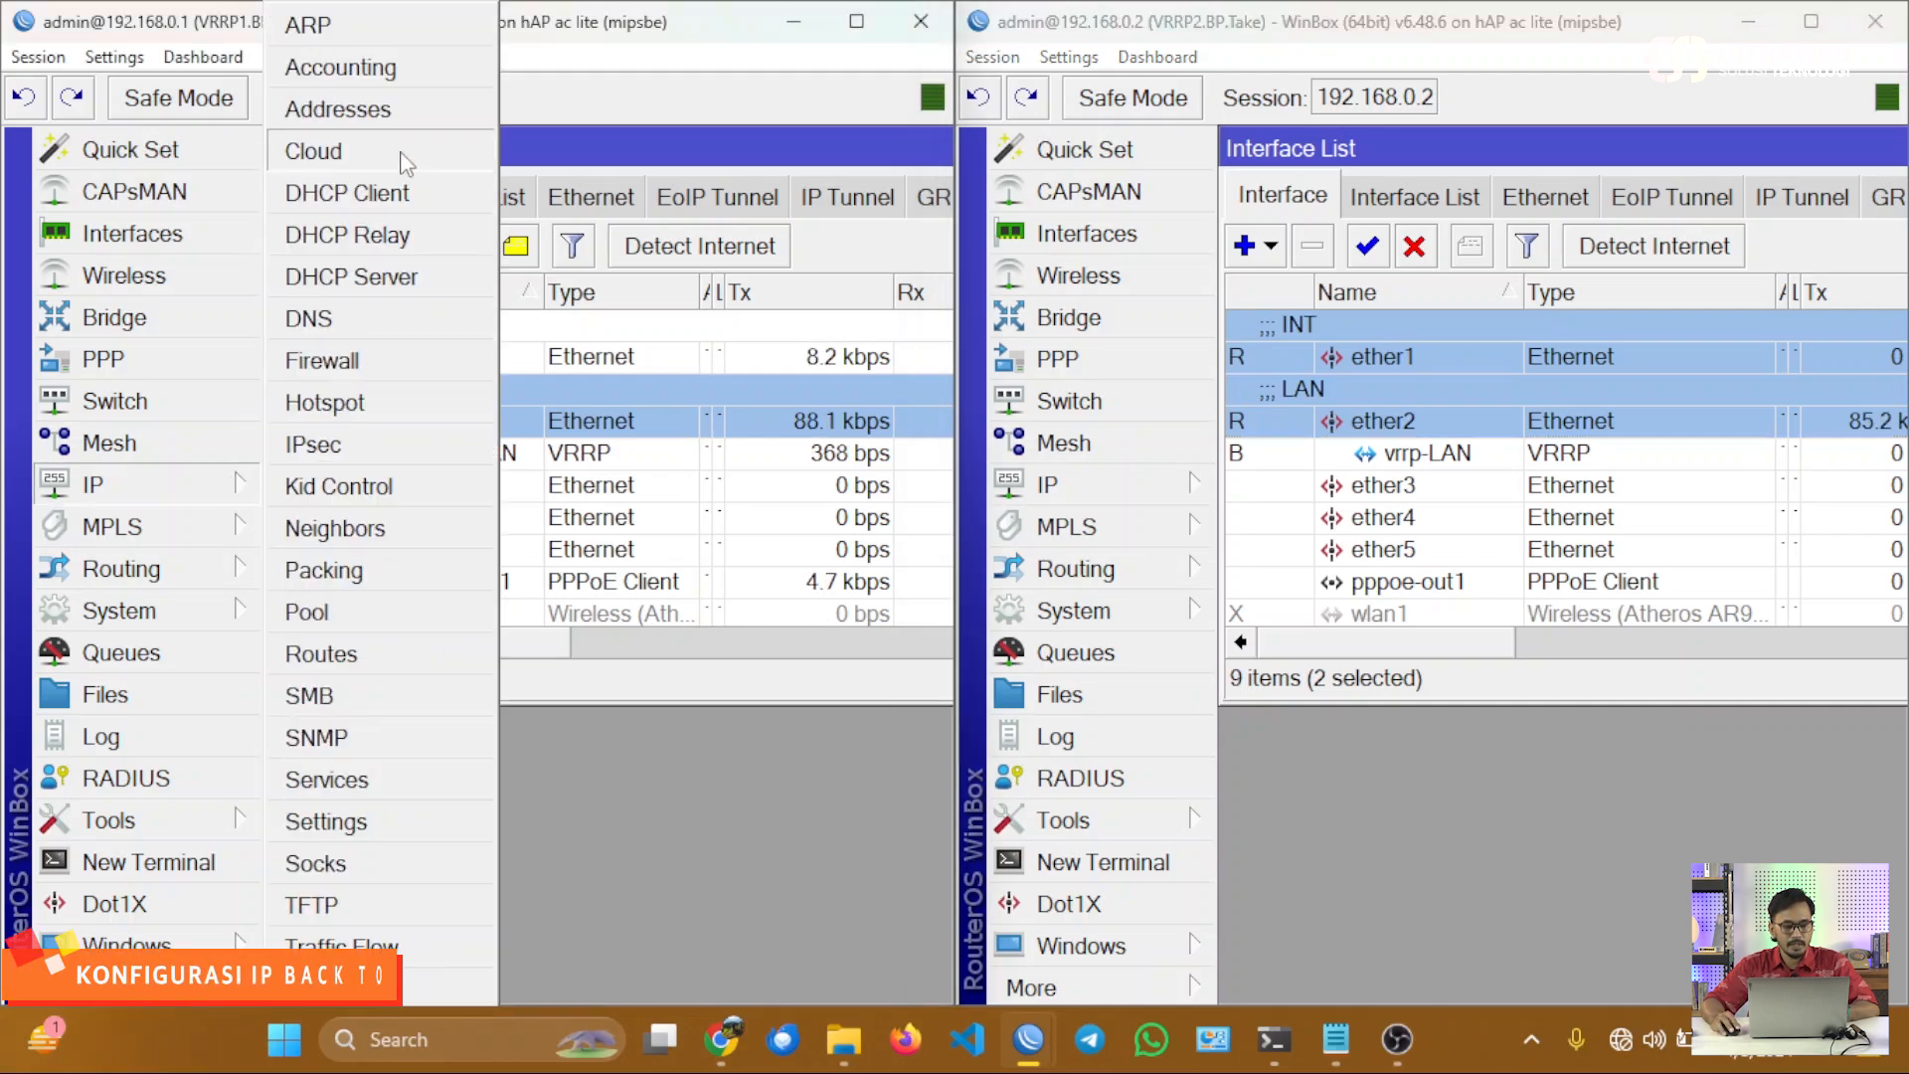
pyautogui.click(338, 110)
pyautogui.moveTo(540, 382); pyautogui.dragTo(540, 532)
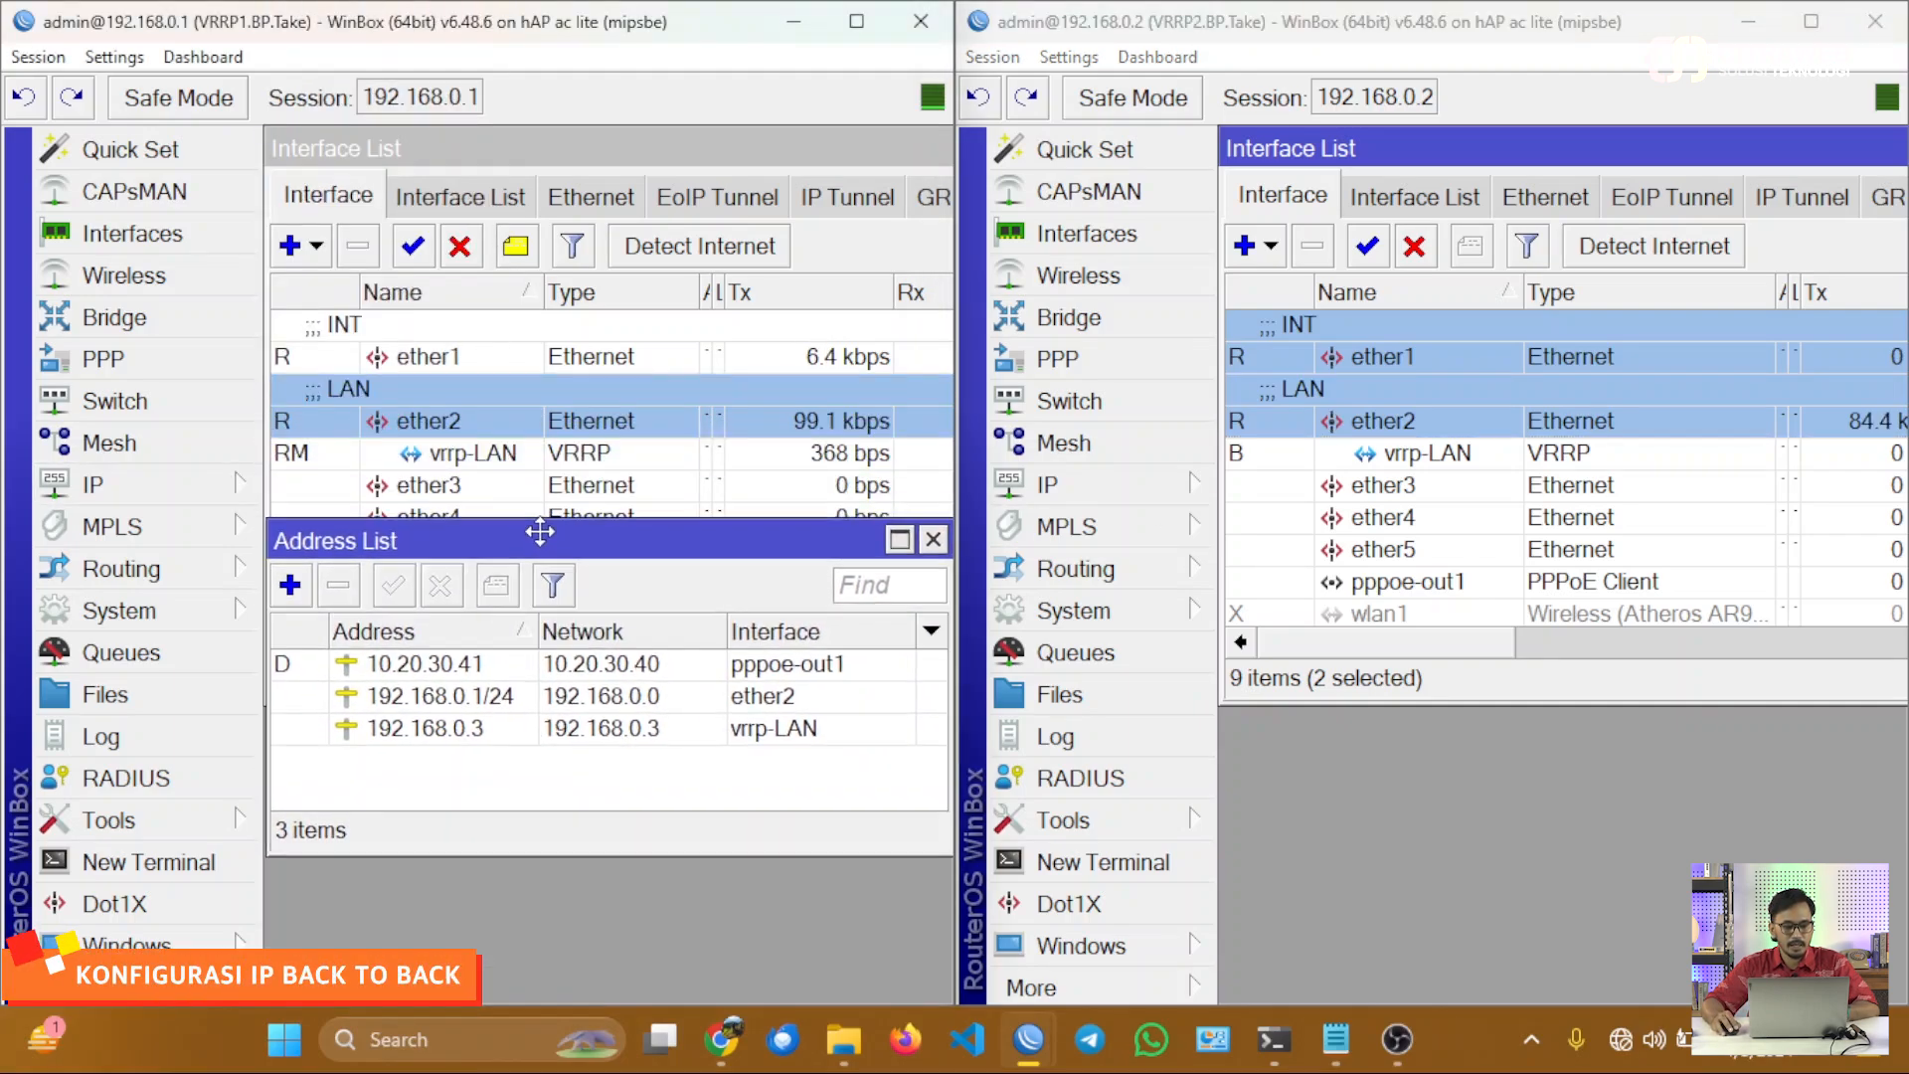
pyautogui.click(464, 358)
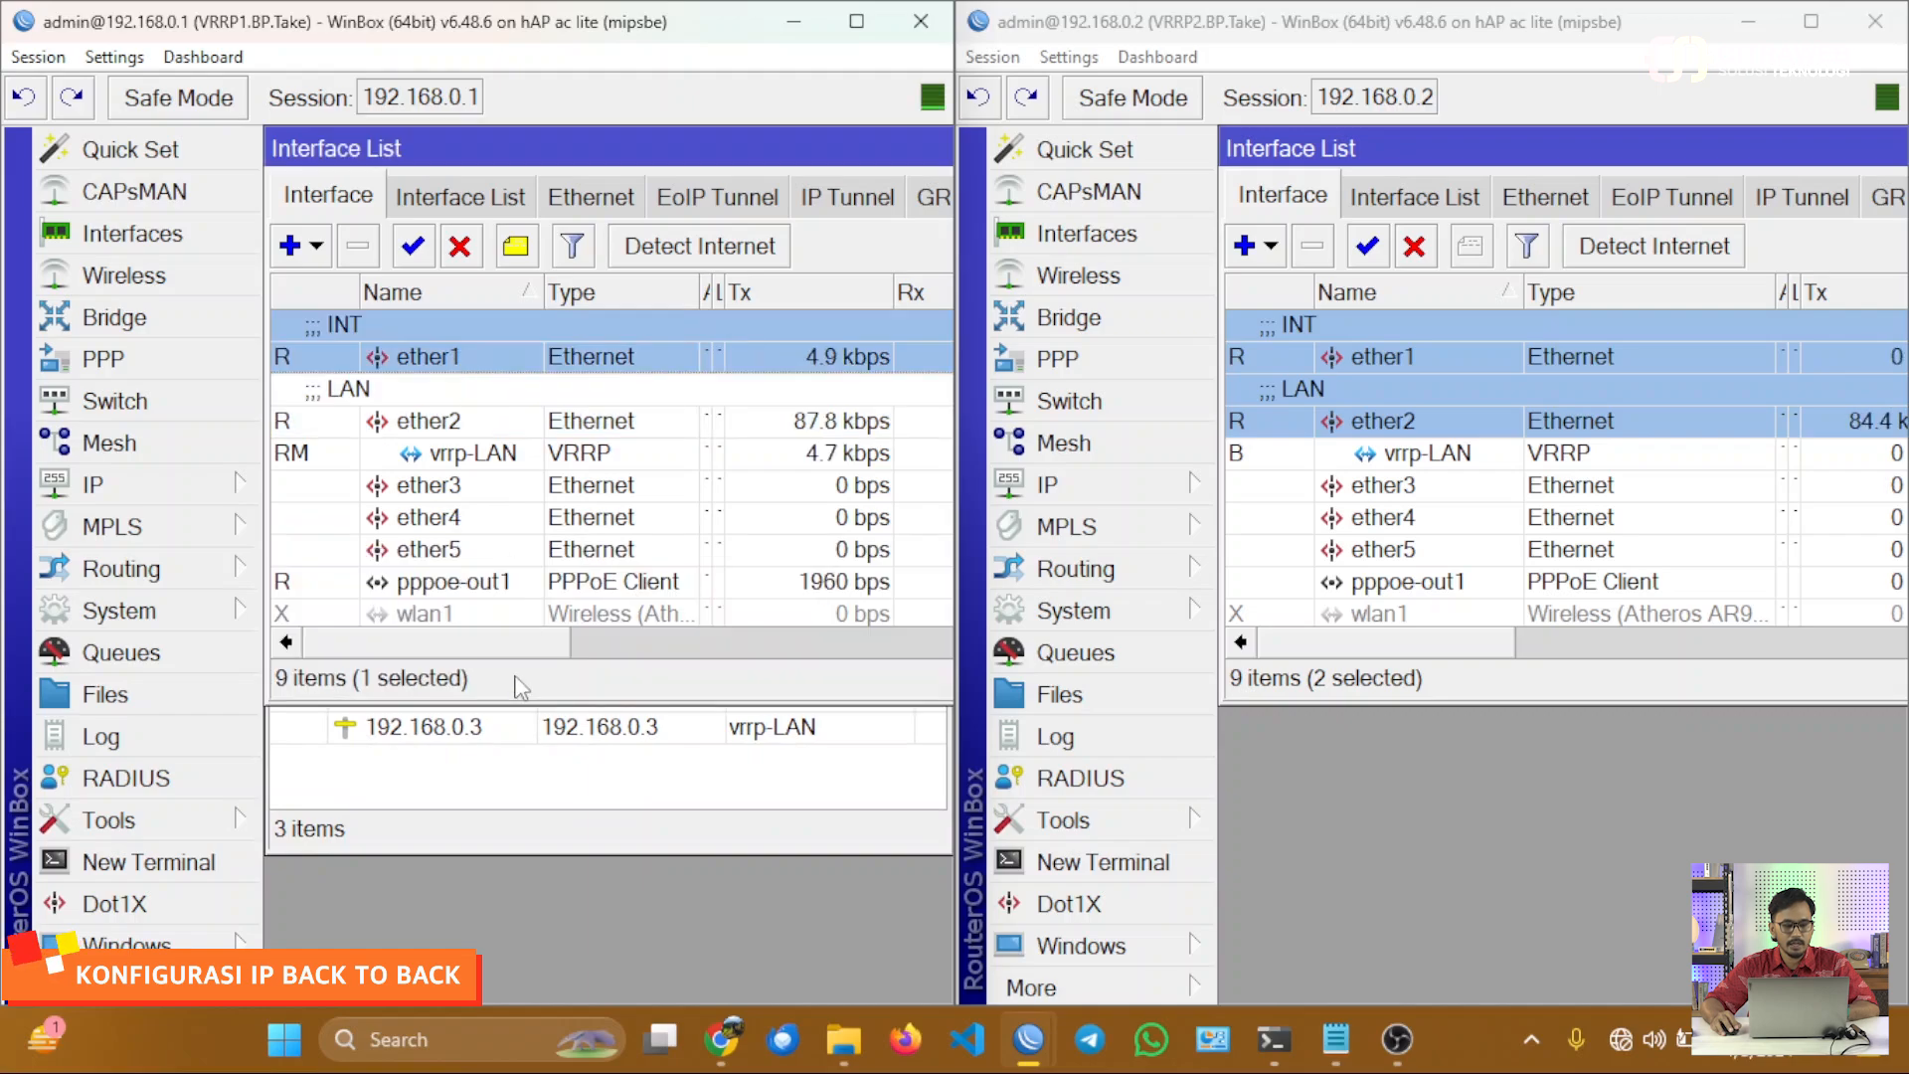
pyautogui.moveTo(517, 705); pyautogui.dragTo(540, 510)
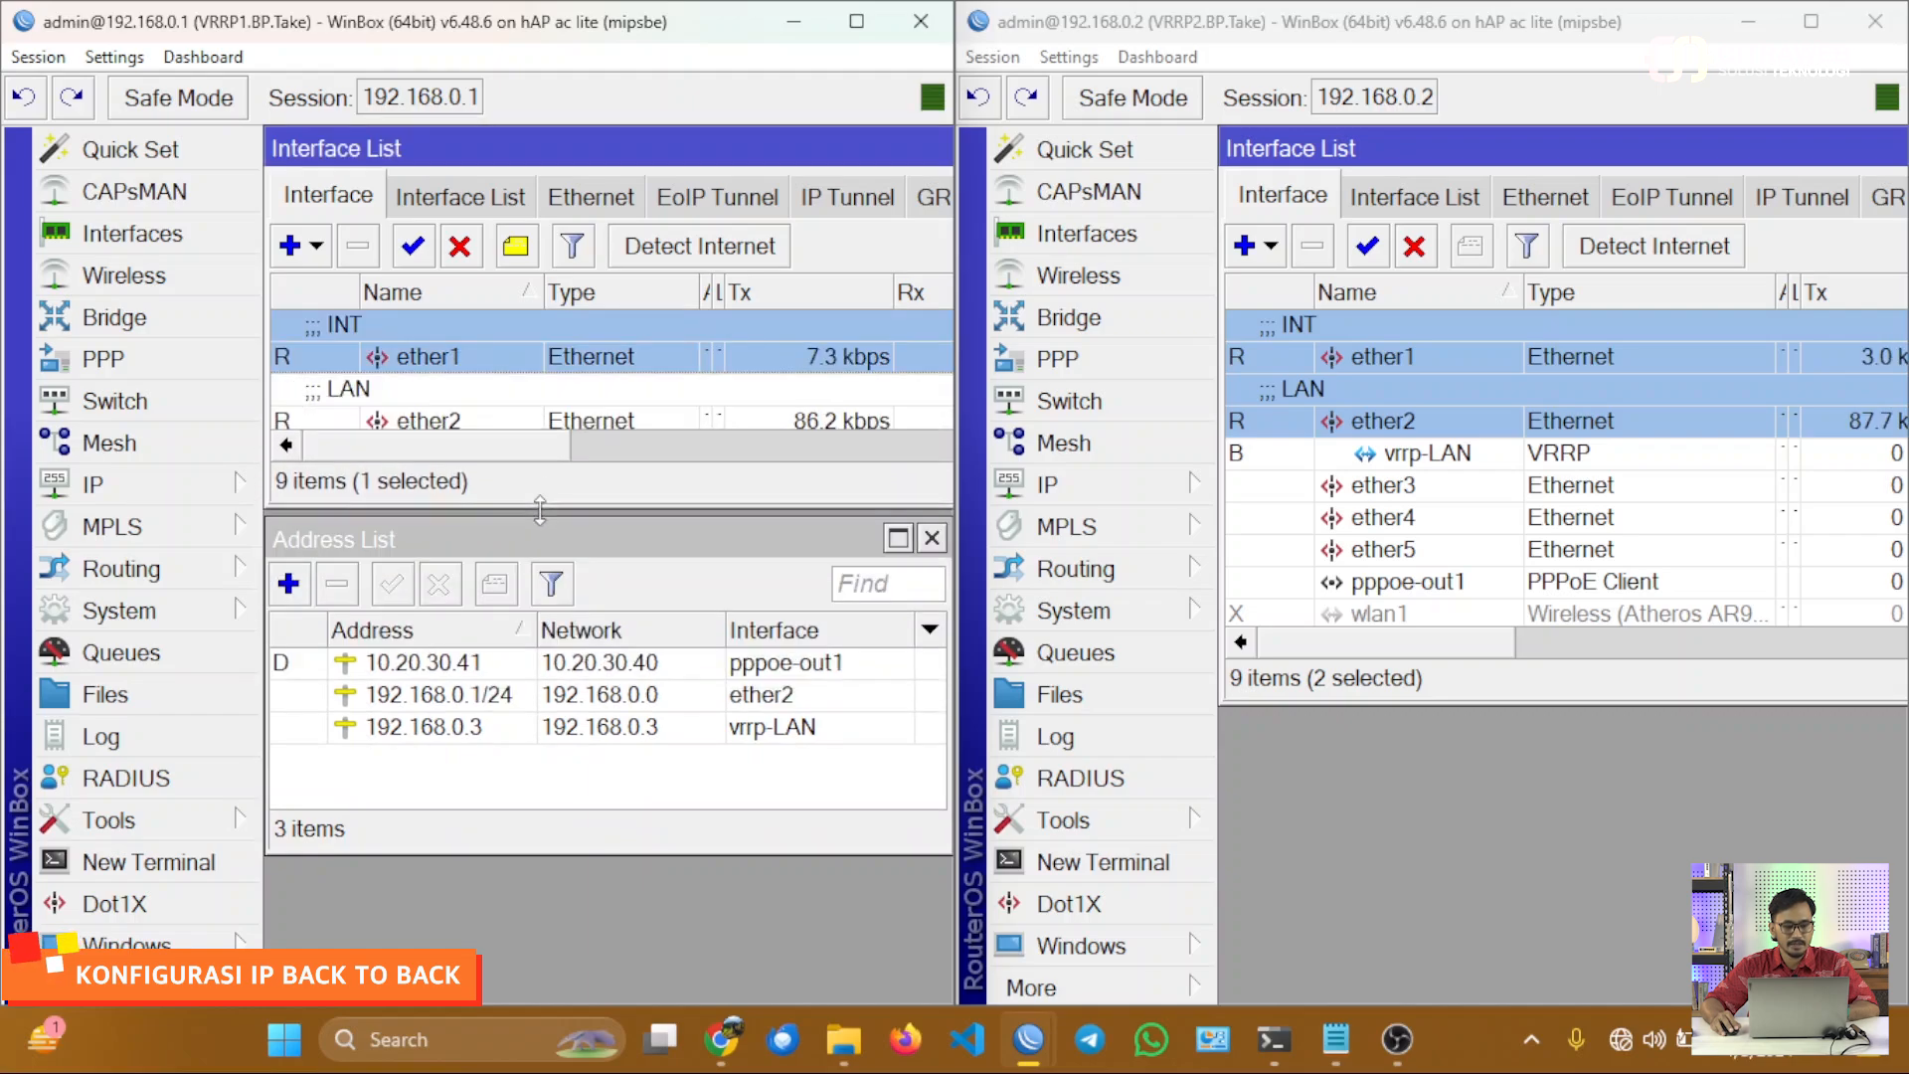
# Add the IP address 10.0.0.1/30 to interface ether1 on the VRRP1 router.
pyautogui.click(537, 539)
pyautogui.click(289, 584)
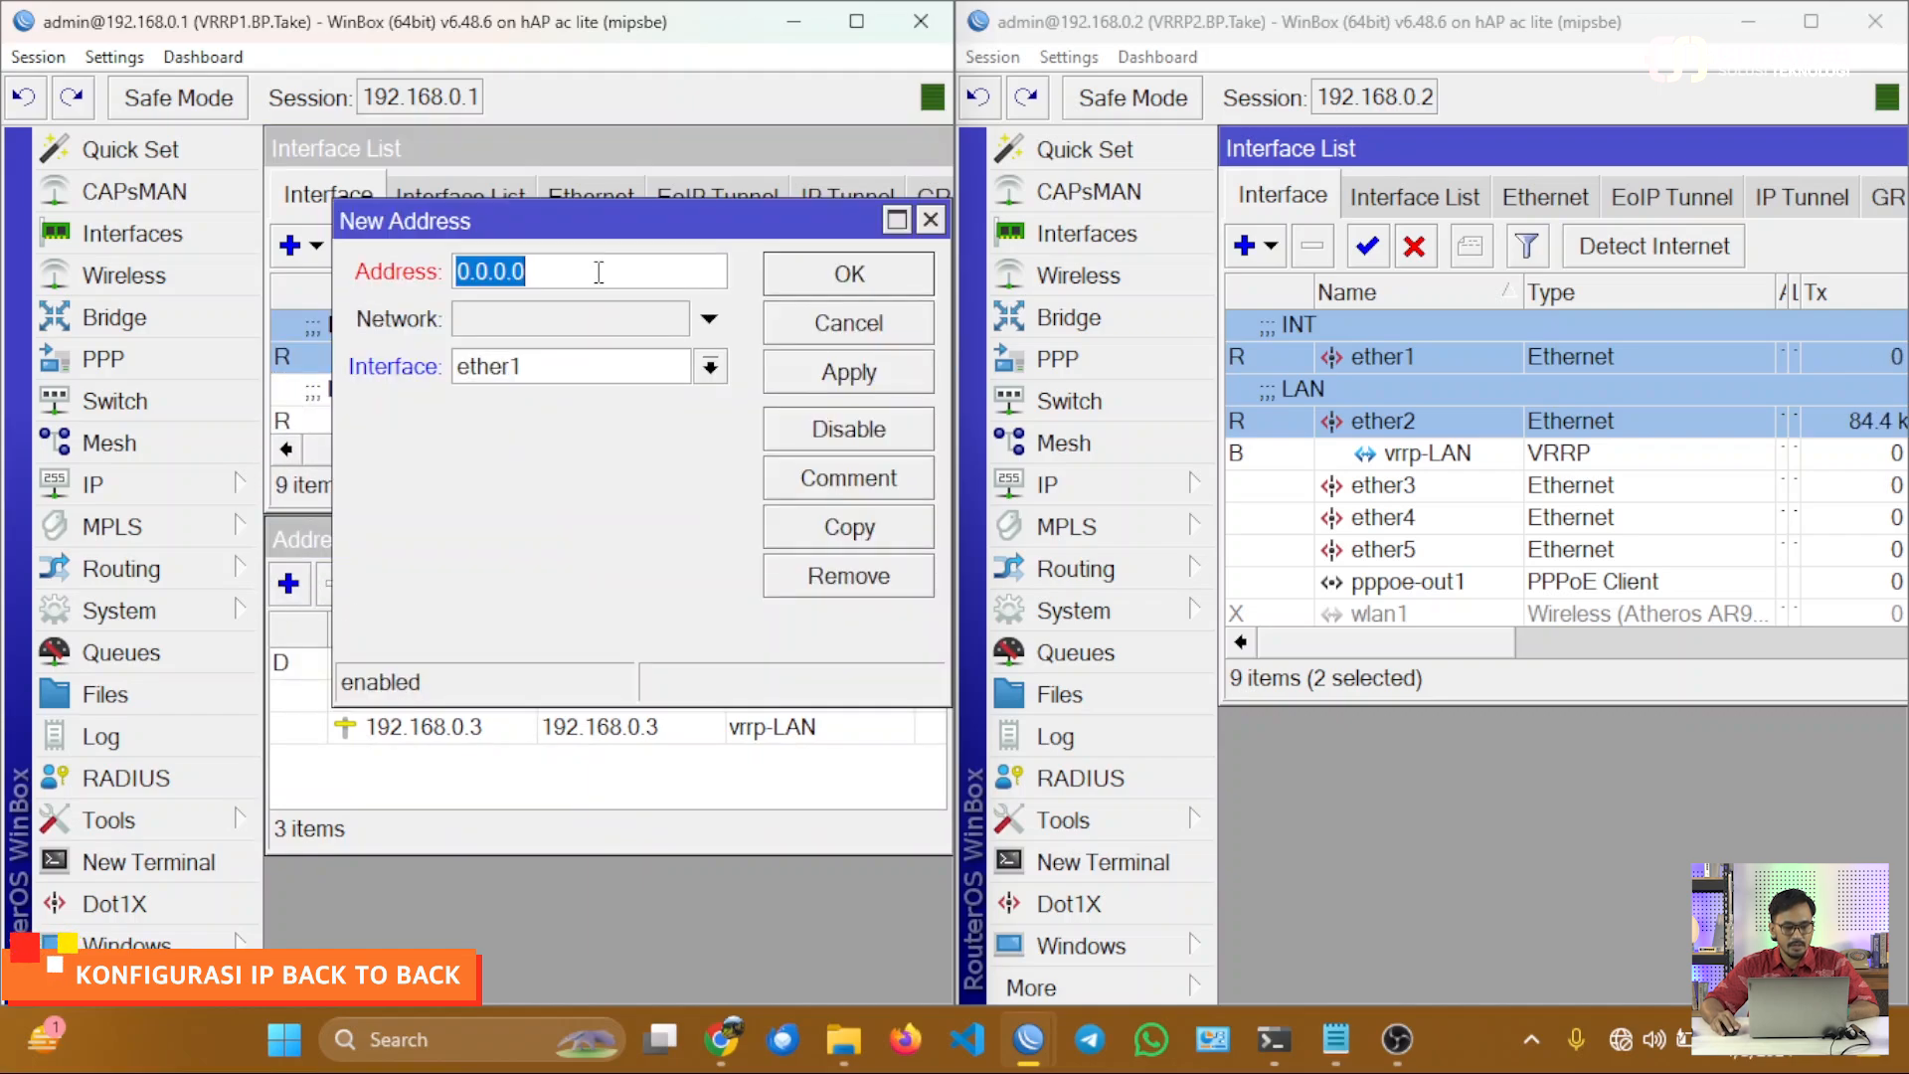
pyautogui.moveTo(570, 215); pyautogui.dragTo(566, 806)
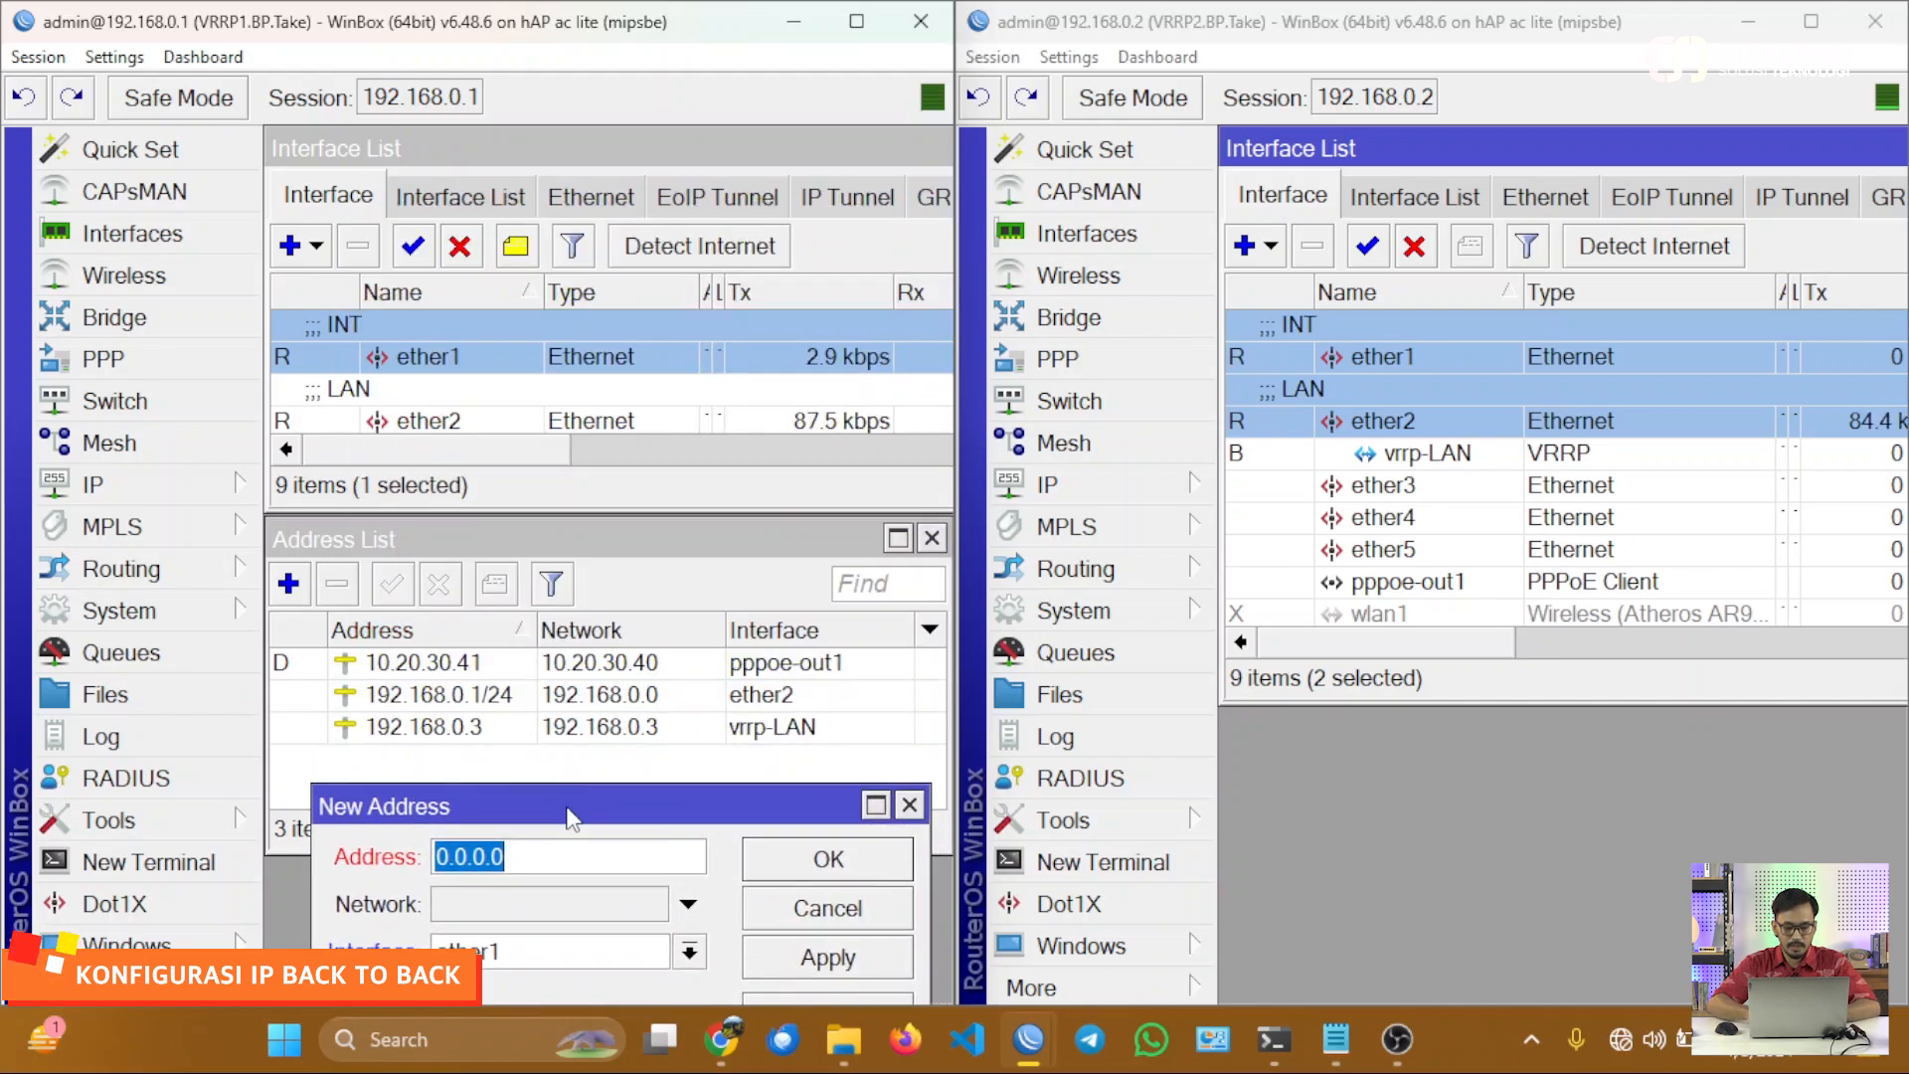
pyautogui.write('10.0.')
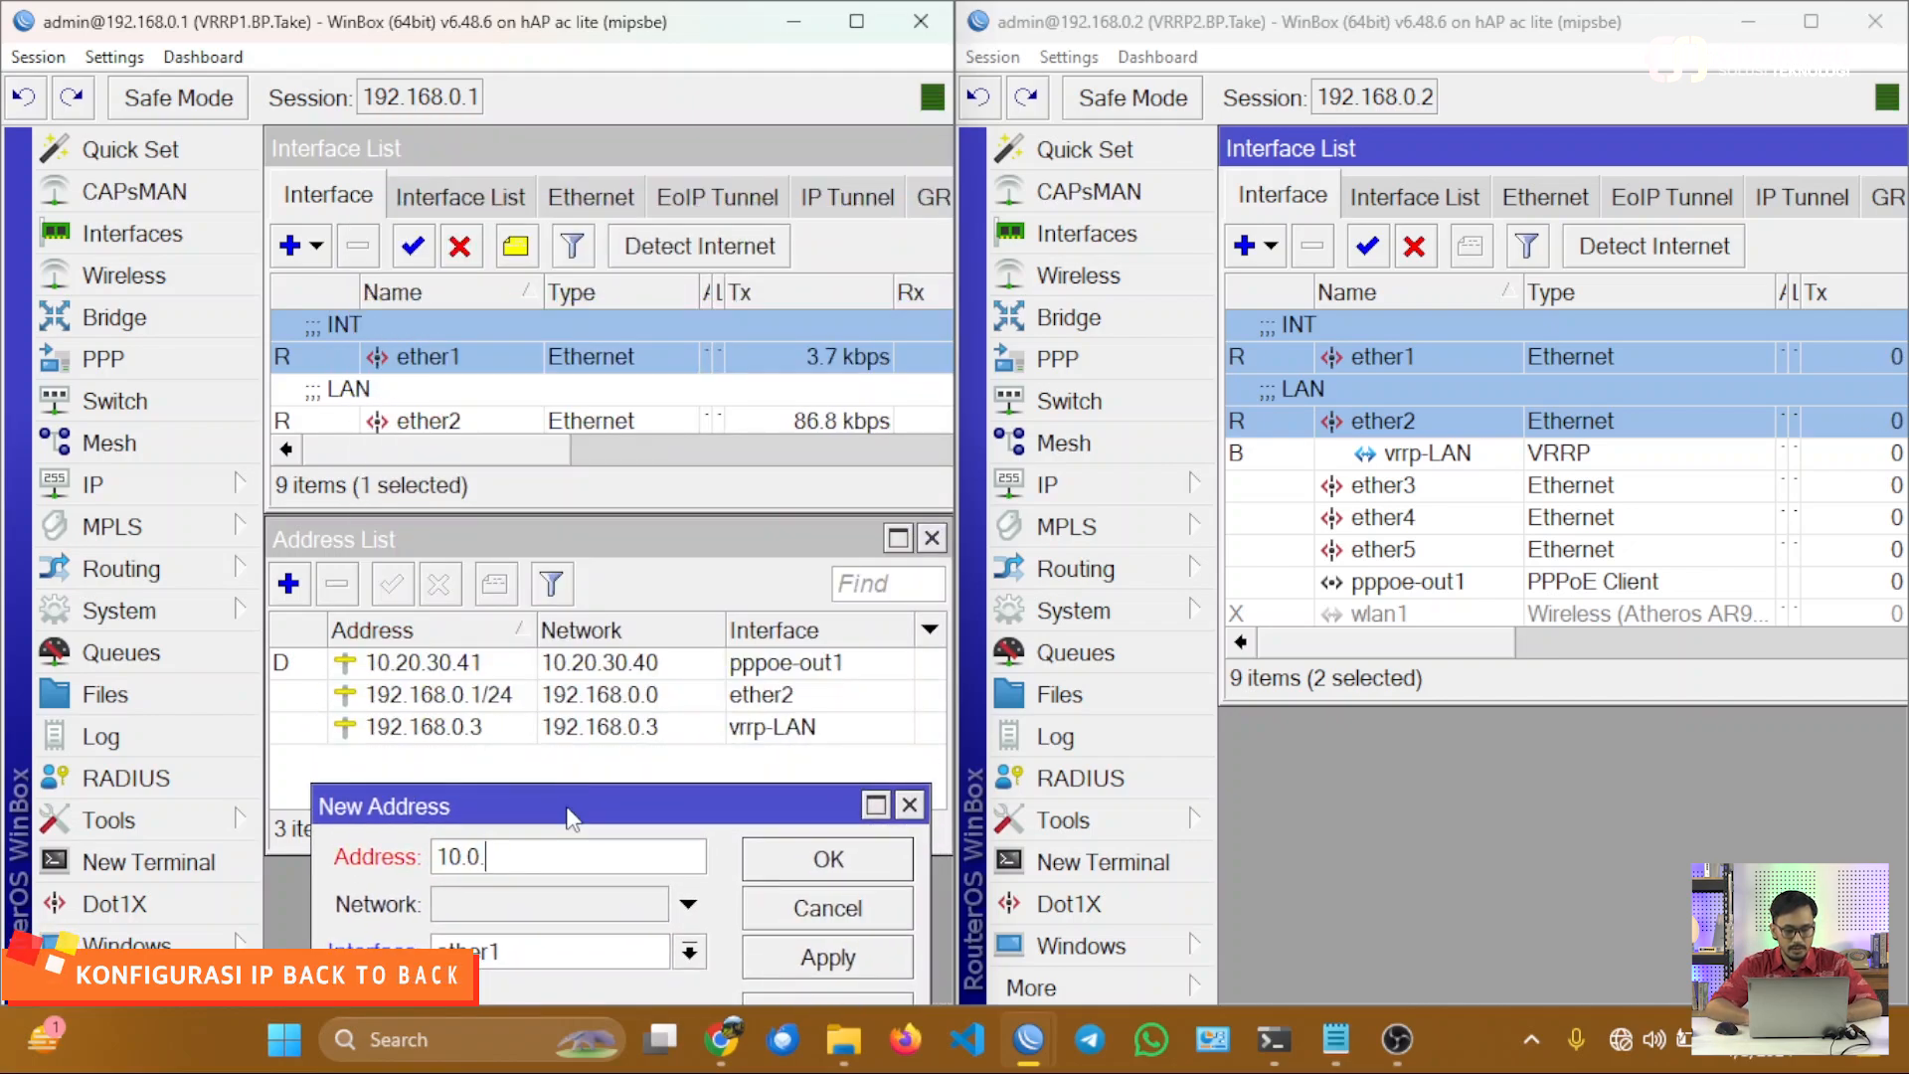
pyautogui.write('0.1/30')
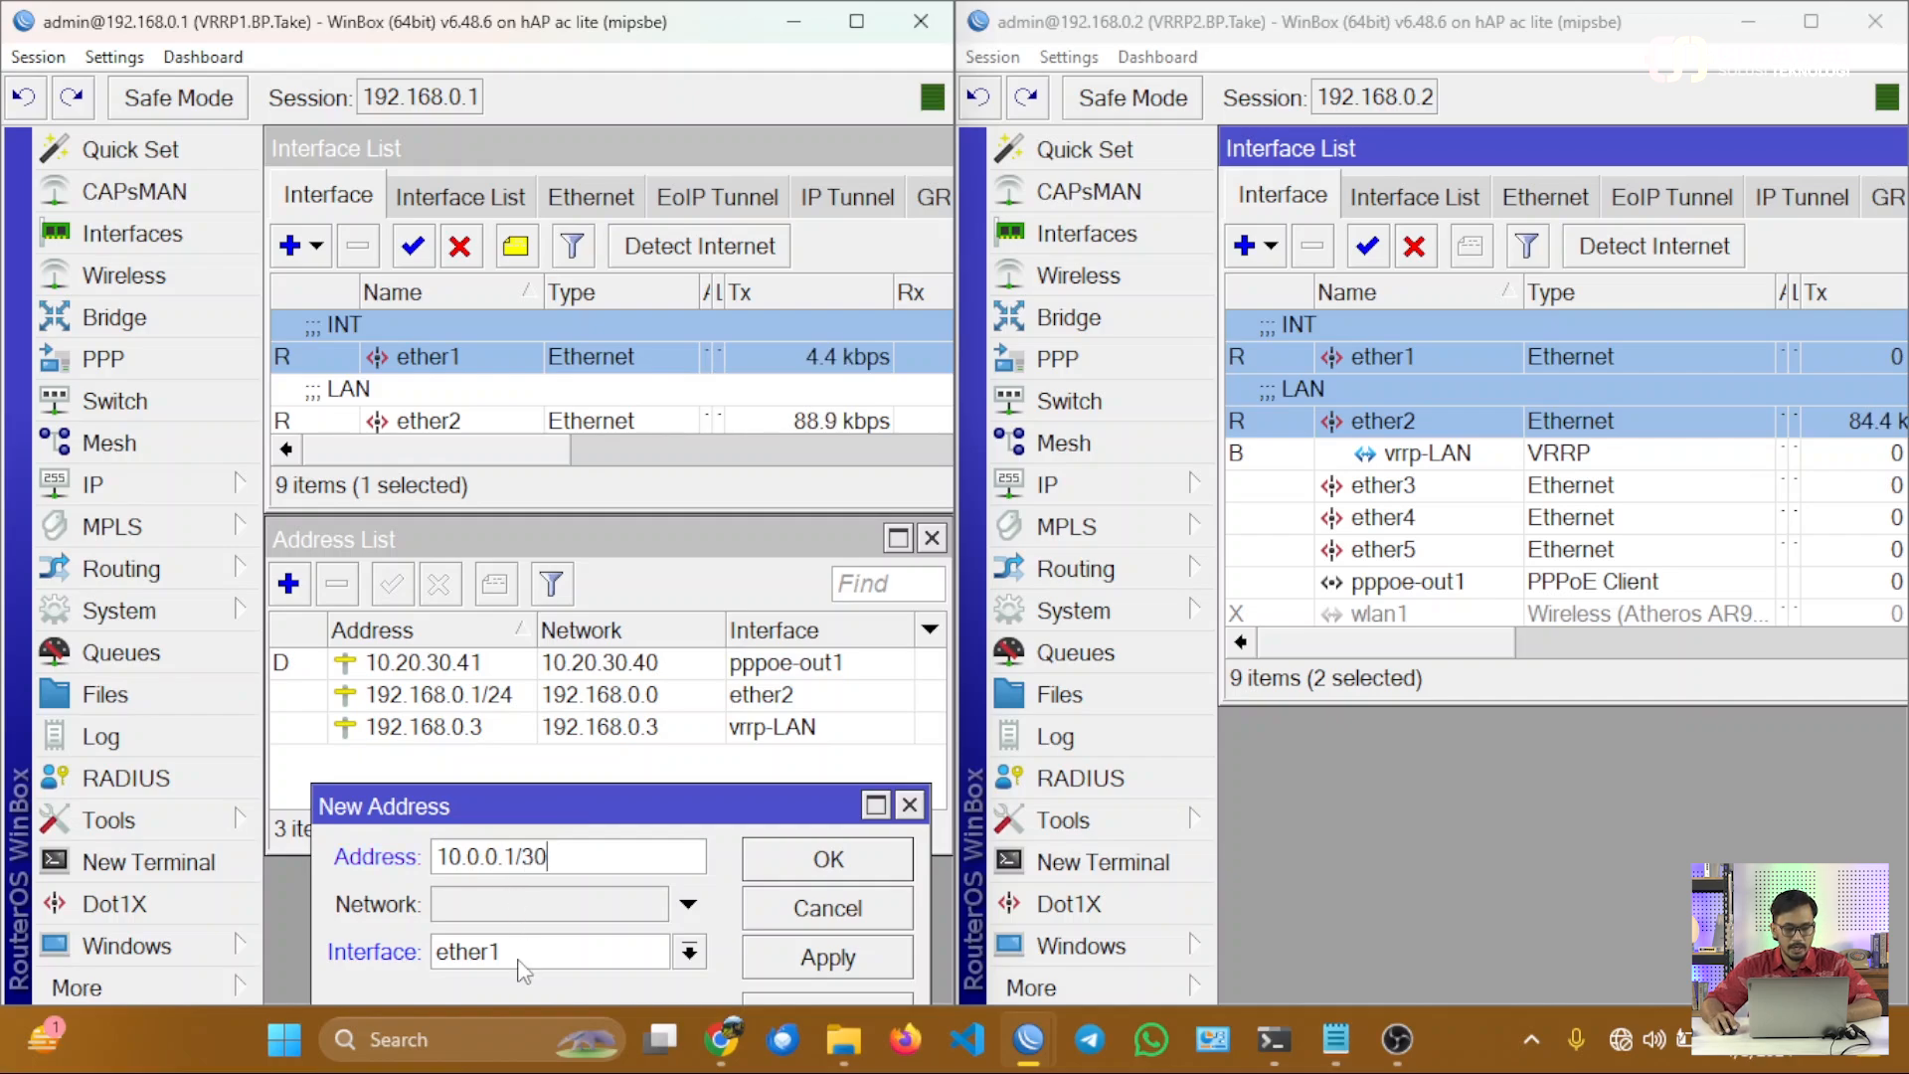
pyautogui.click(803, 959)
pyautogui.click(828, 585)
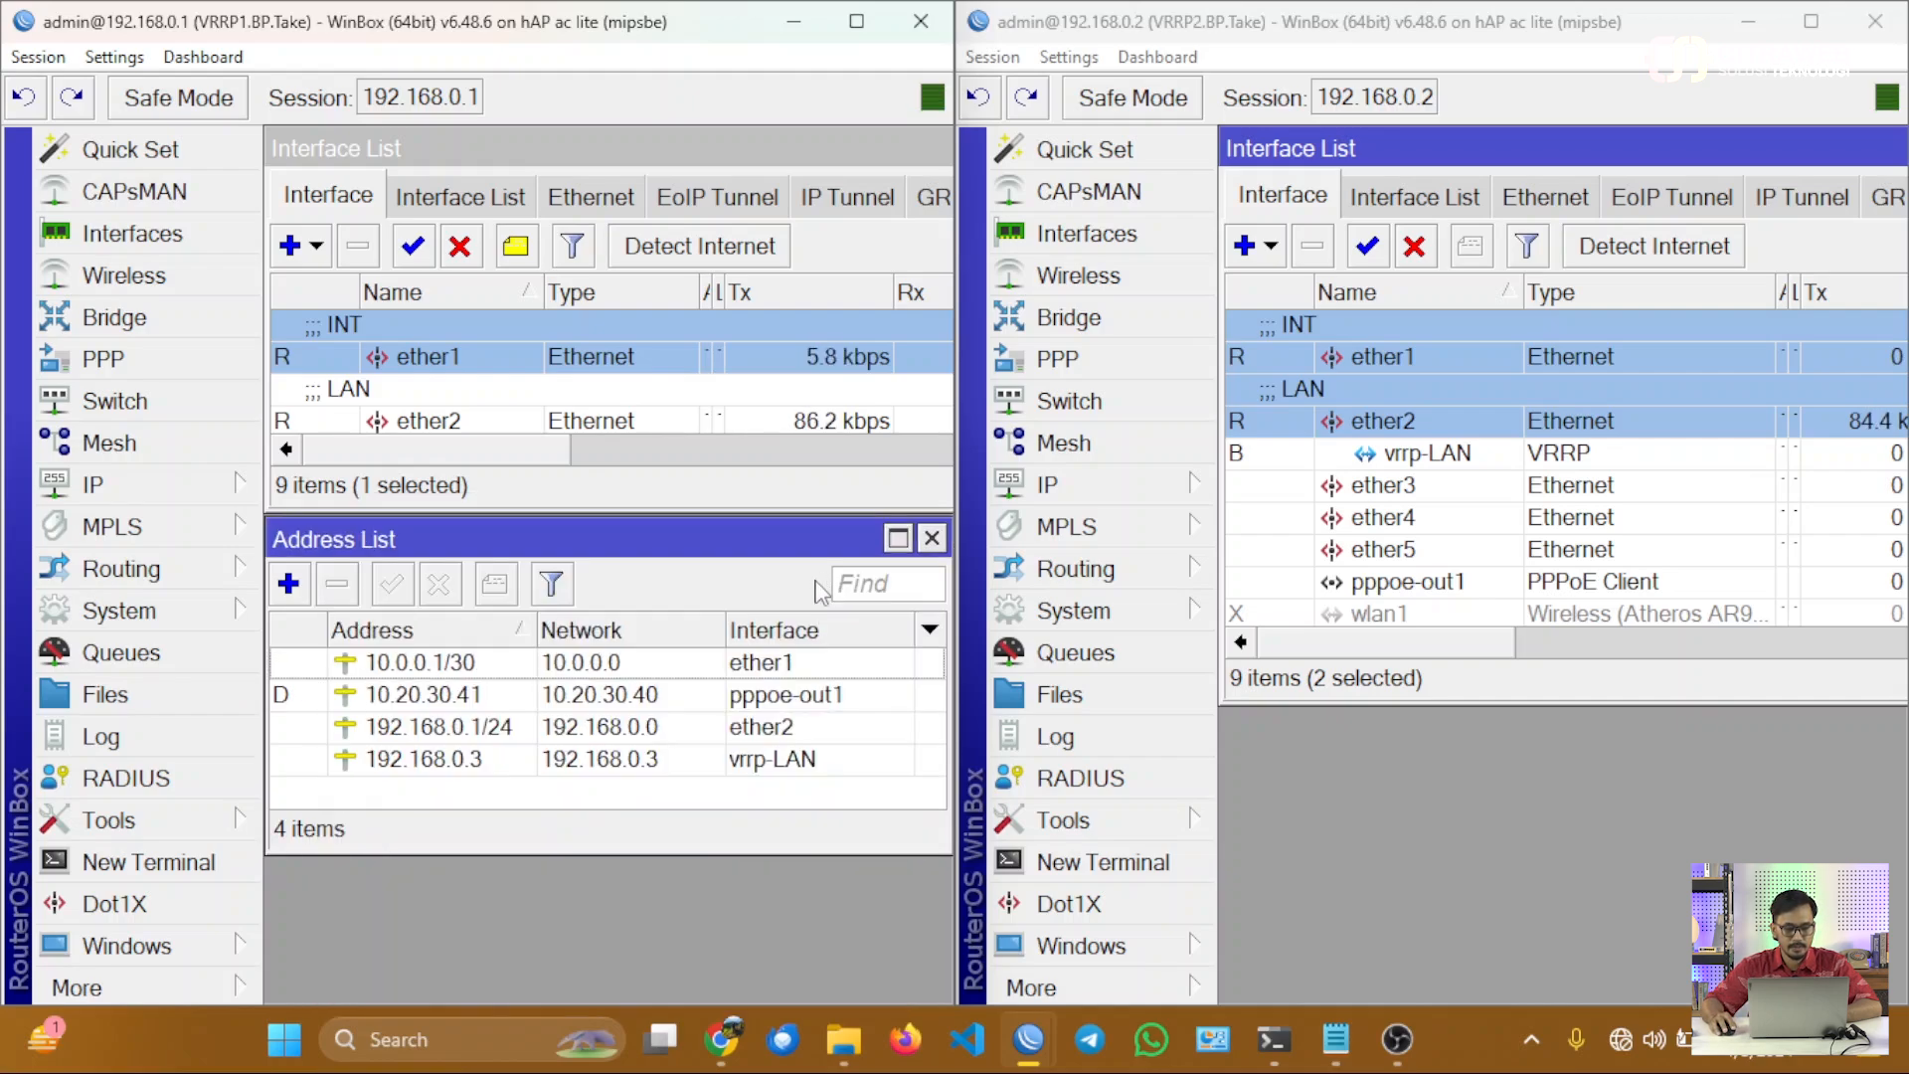
pyautogui.click(467, 667)
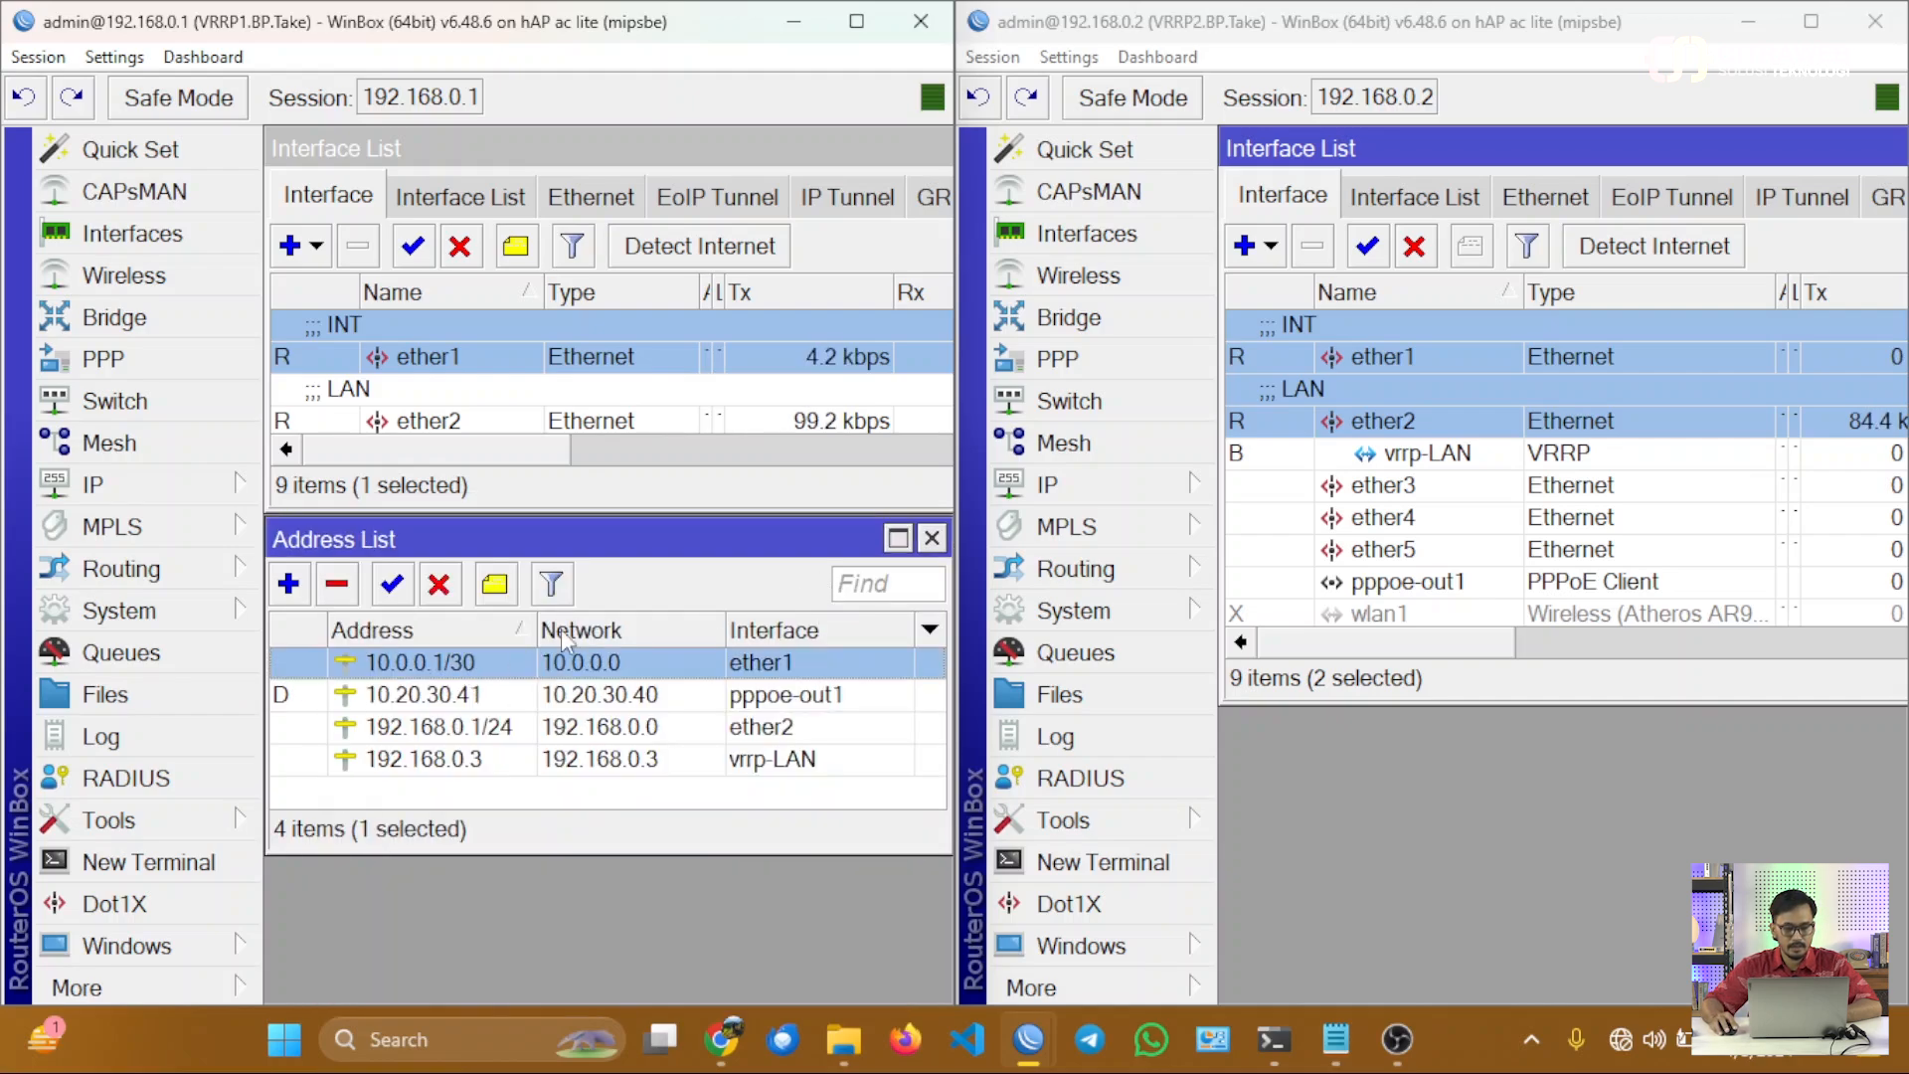
# Open the IP address list on VRRP2 and place it over the lower part of its interface list.
pyautogui.click(1347, 366)
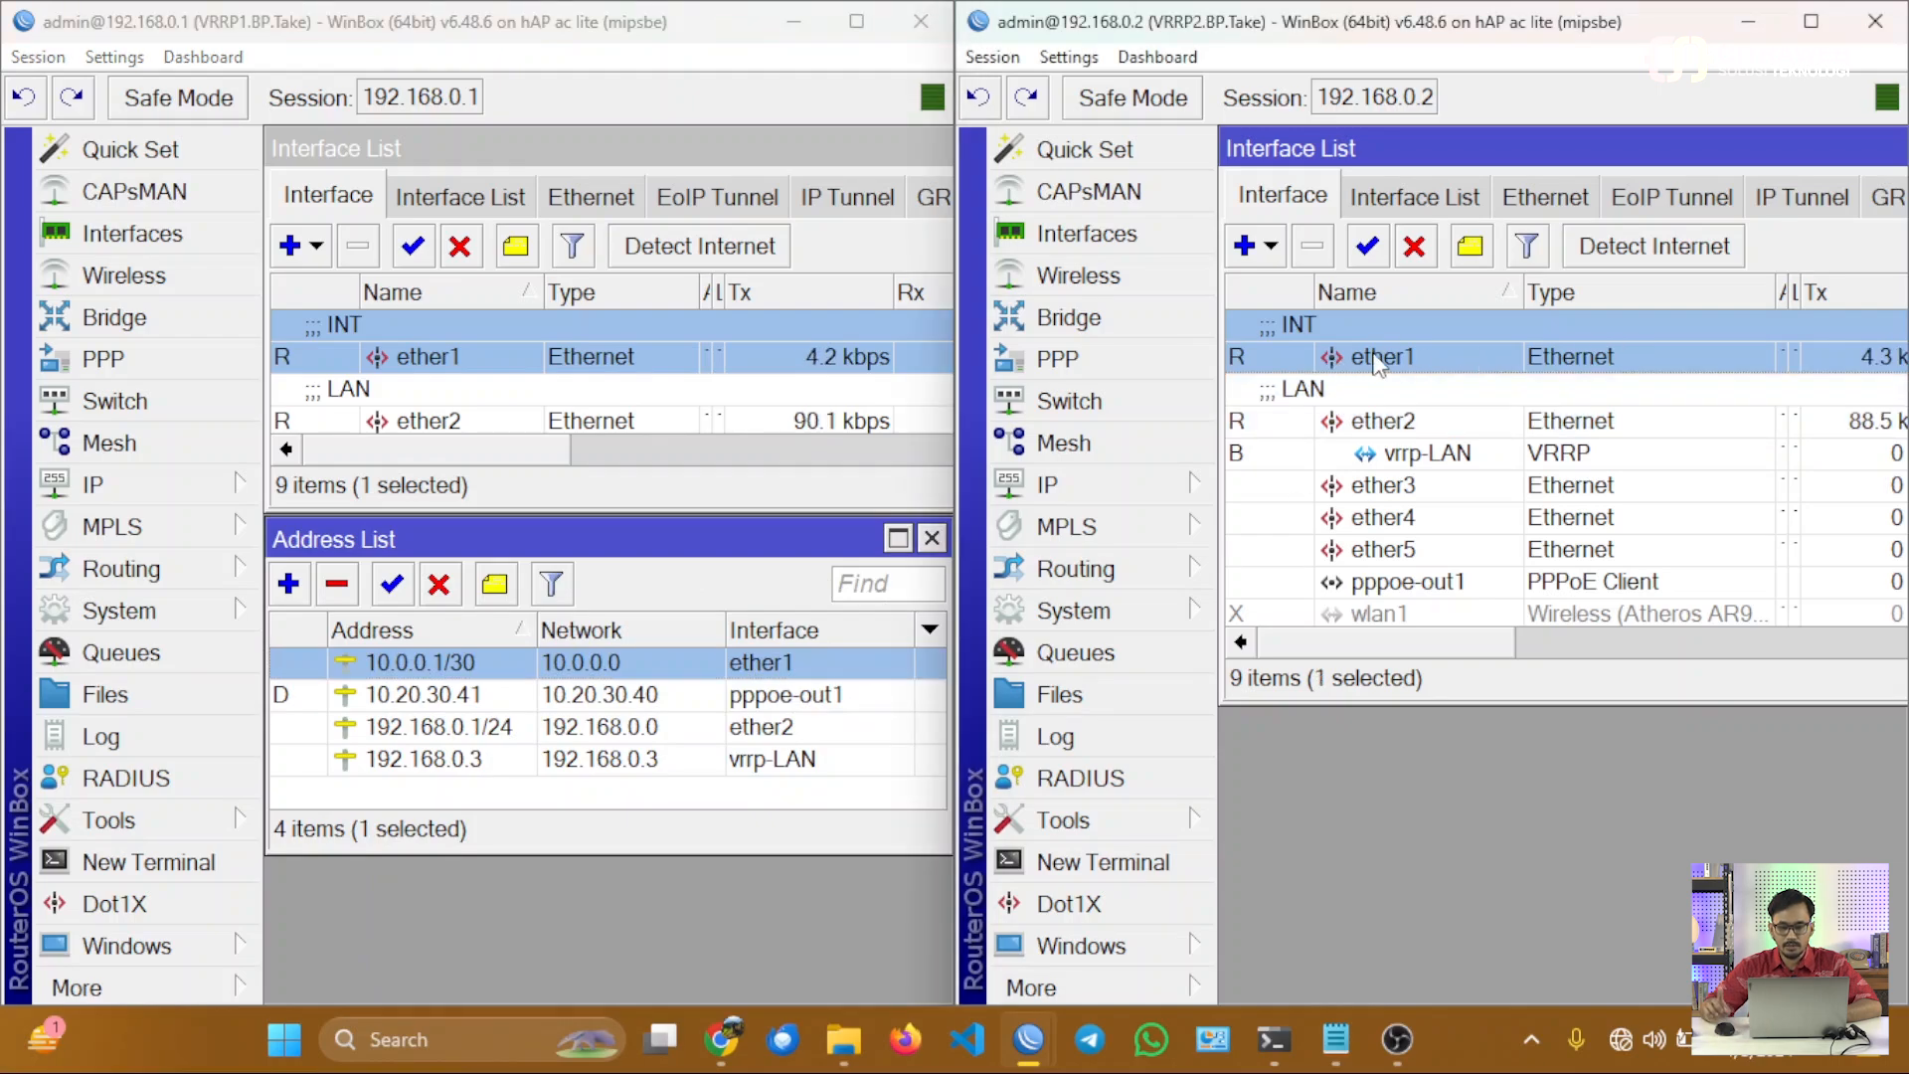
pyautogui.click(1142, 484)
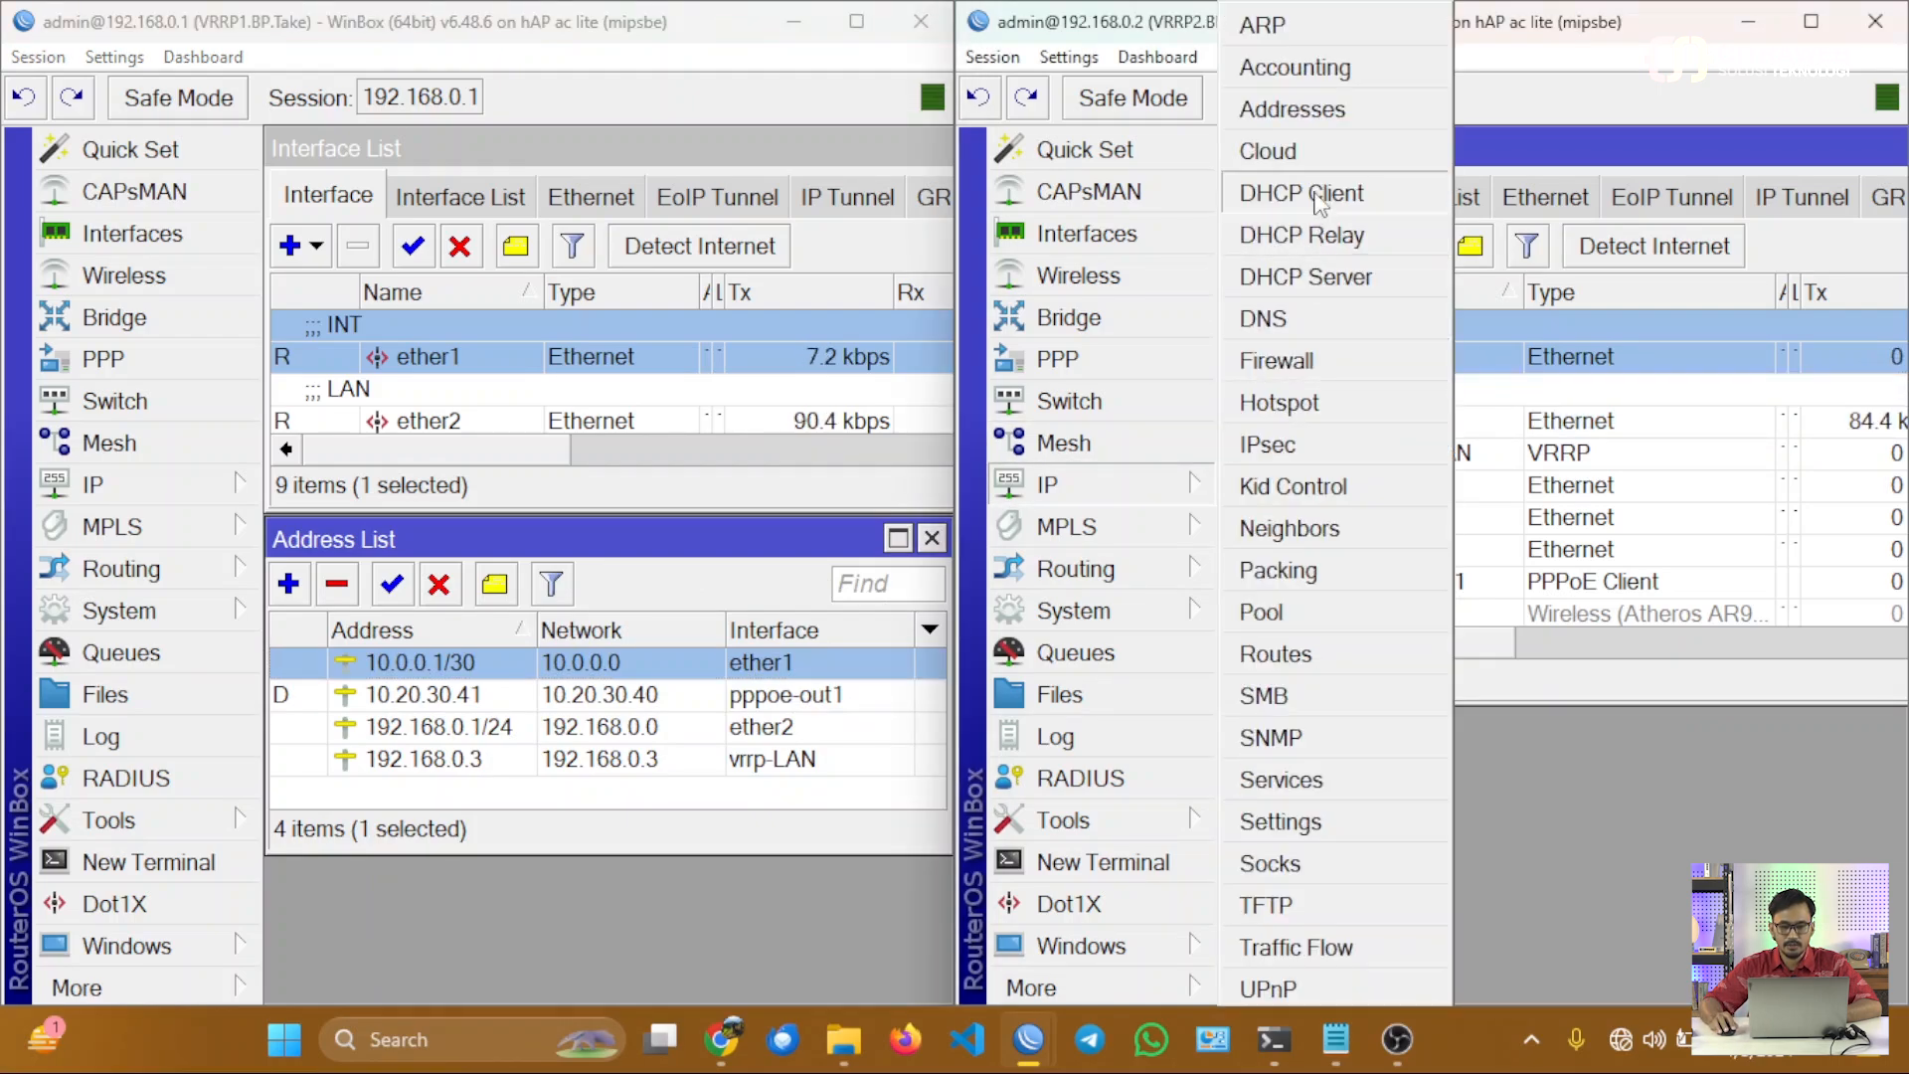
pyautogui.click(1313, 112)
pyautogui.moveTo(1378, 194); pyautogui.dragTo(1389, 536)
# Add the IP address 10.0.0.2/30 to interface ether1 on the VRRP2 router.
pyautogui.click(1256, 581)
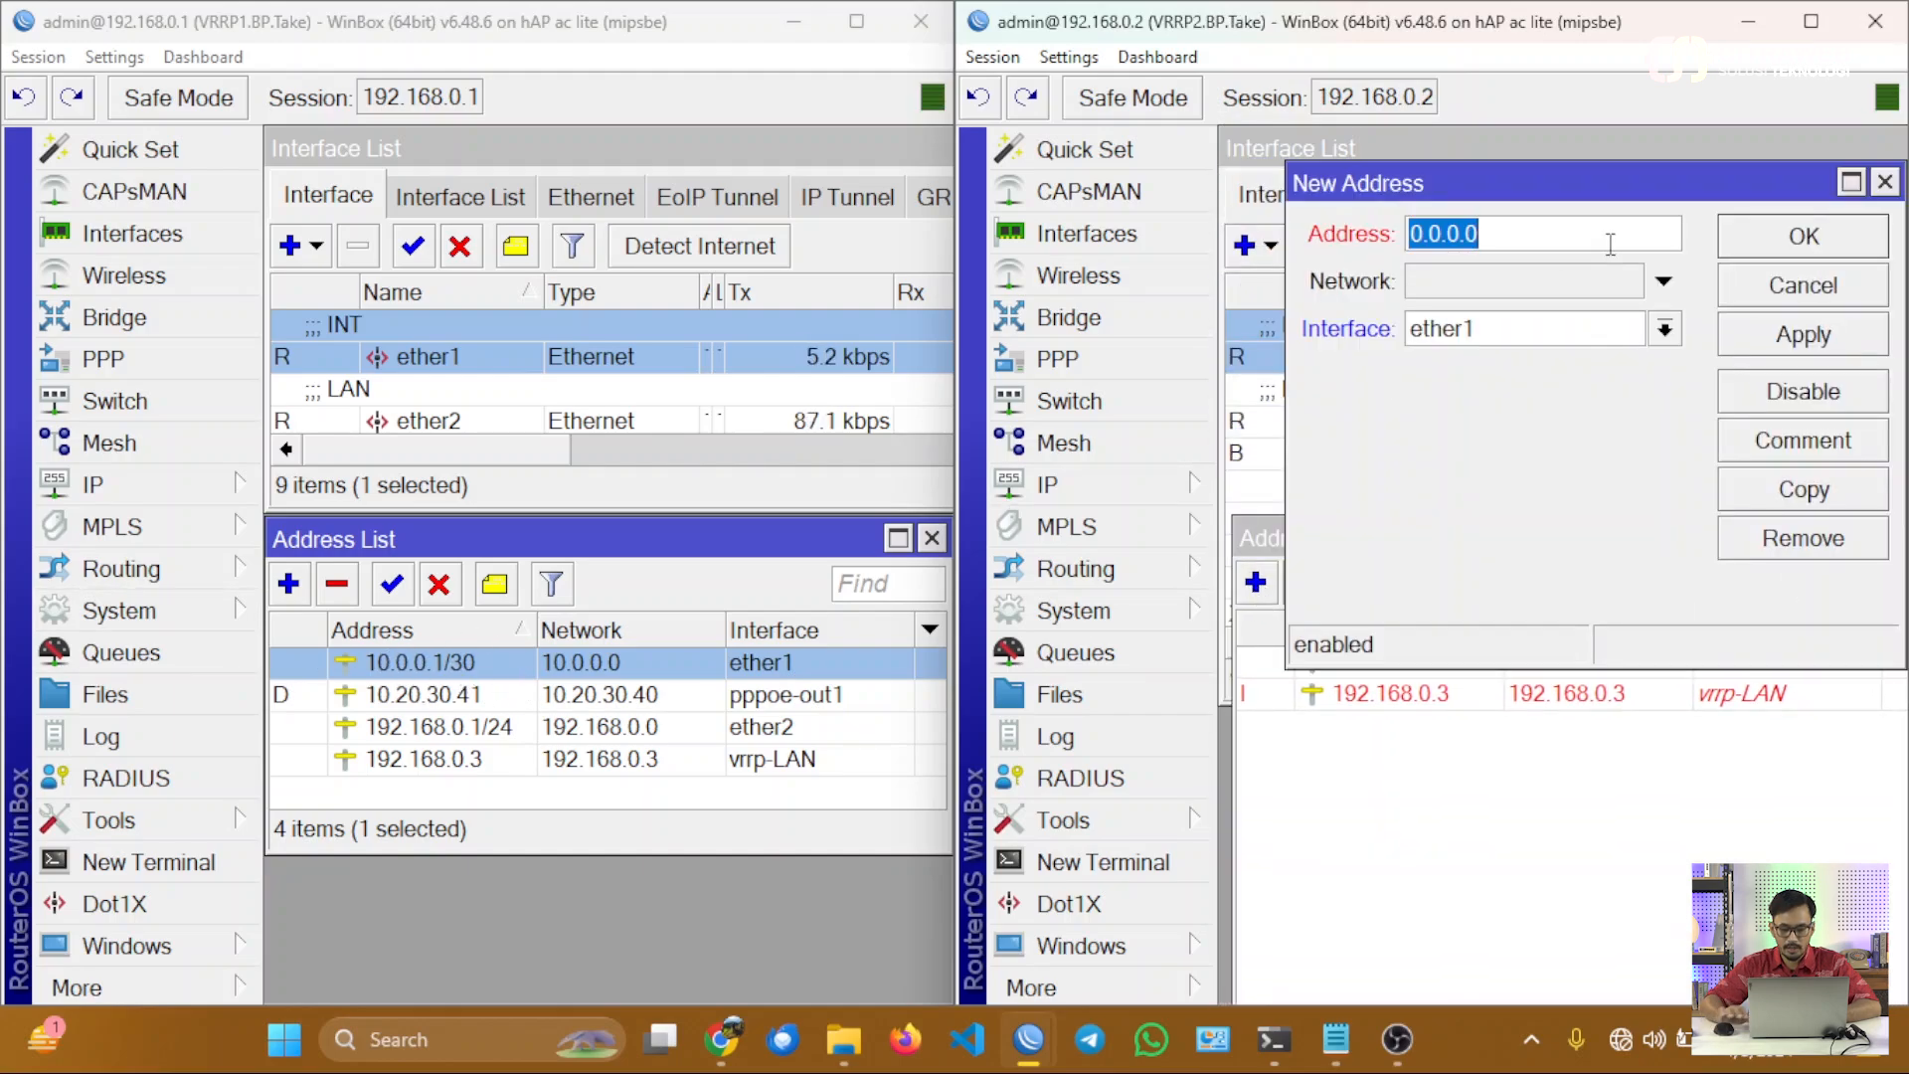
pyautogui.write('10.0.0')
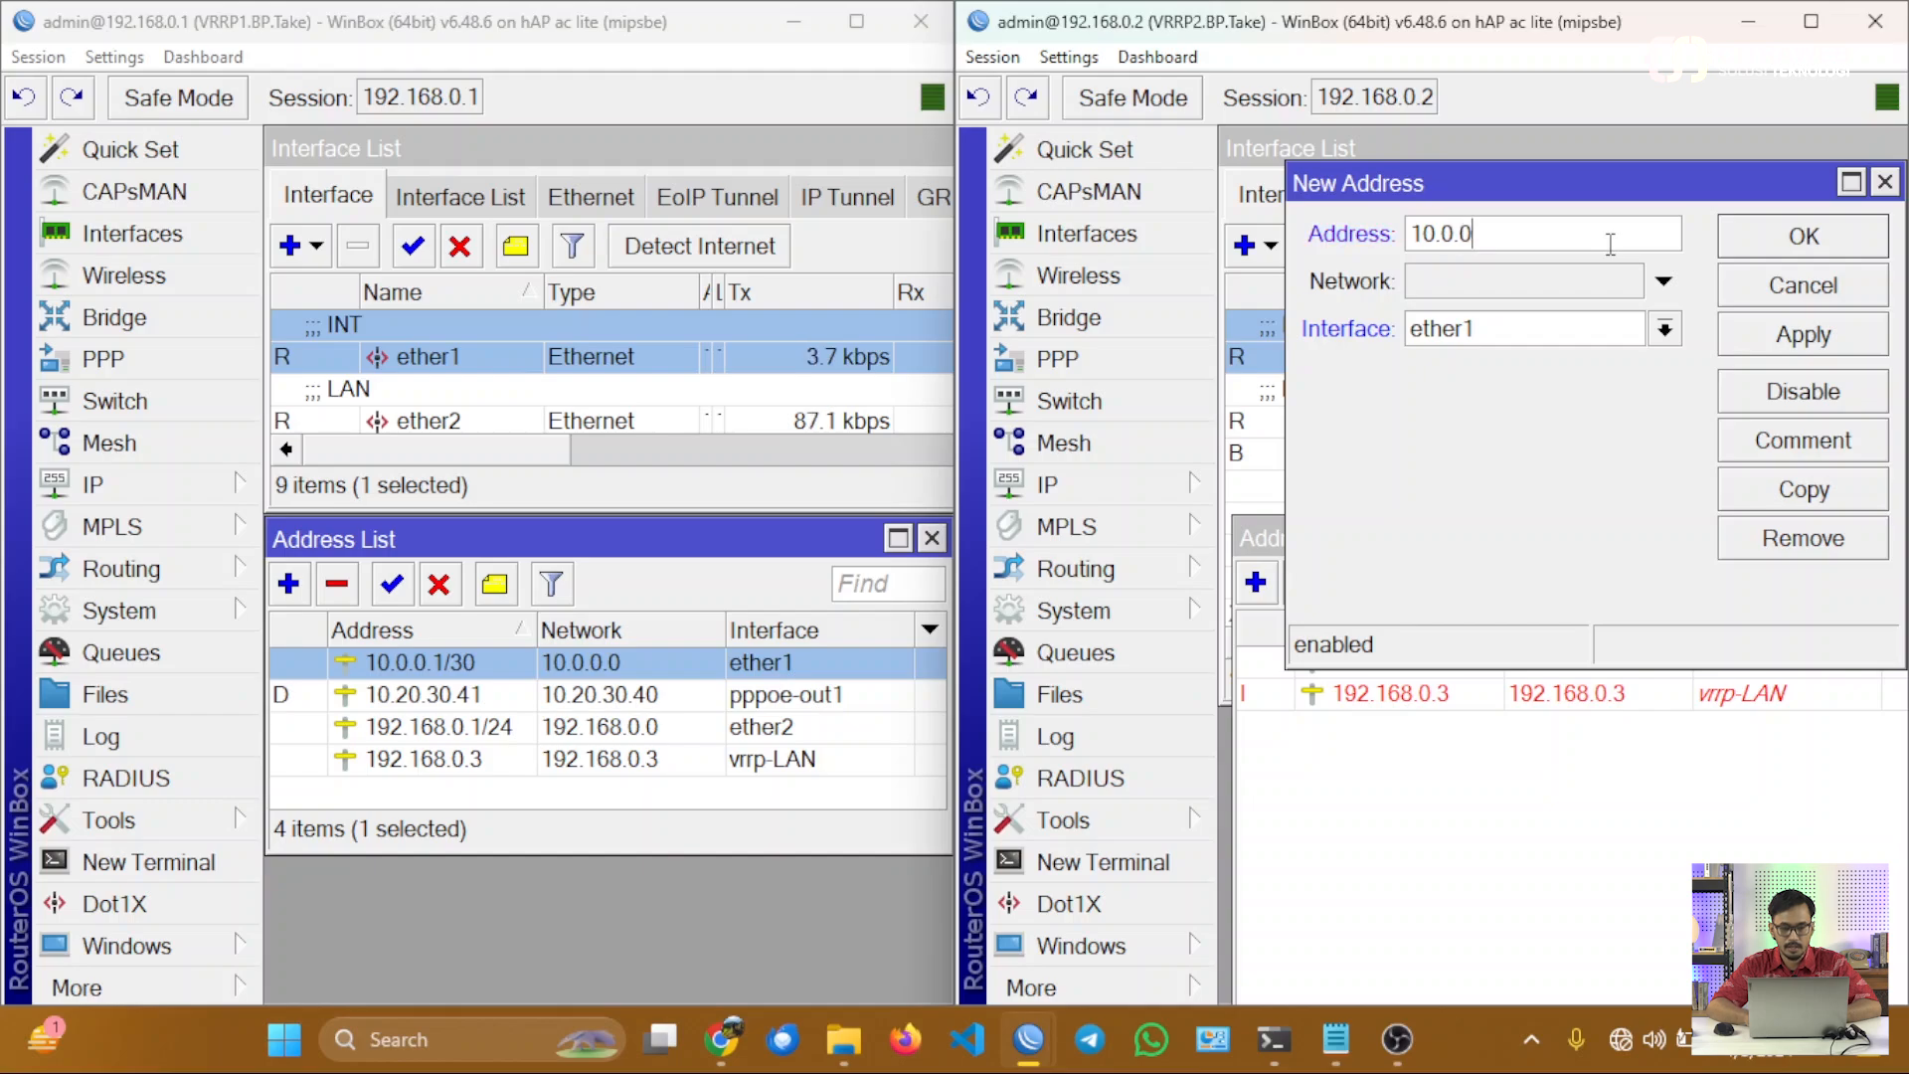
pyautogui.write('.2/30')
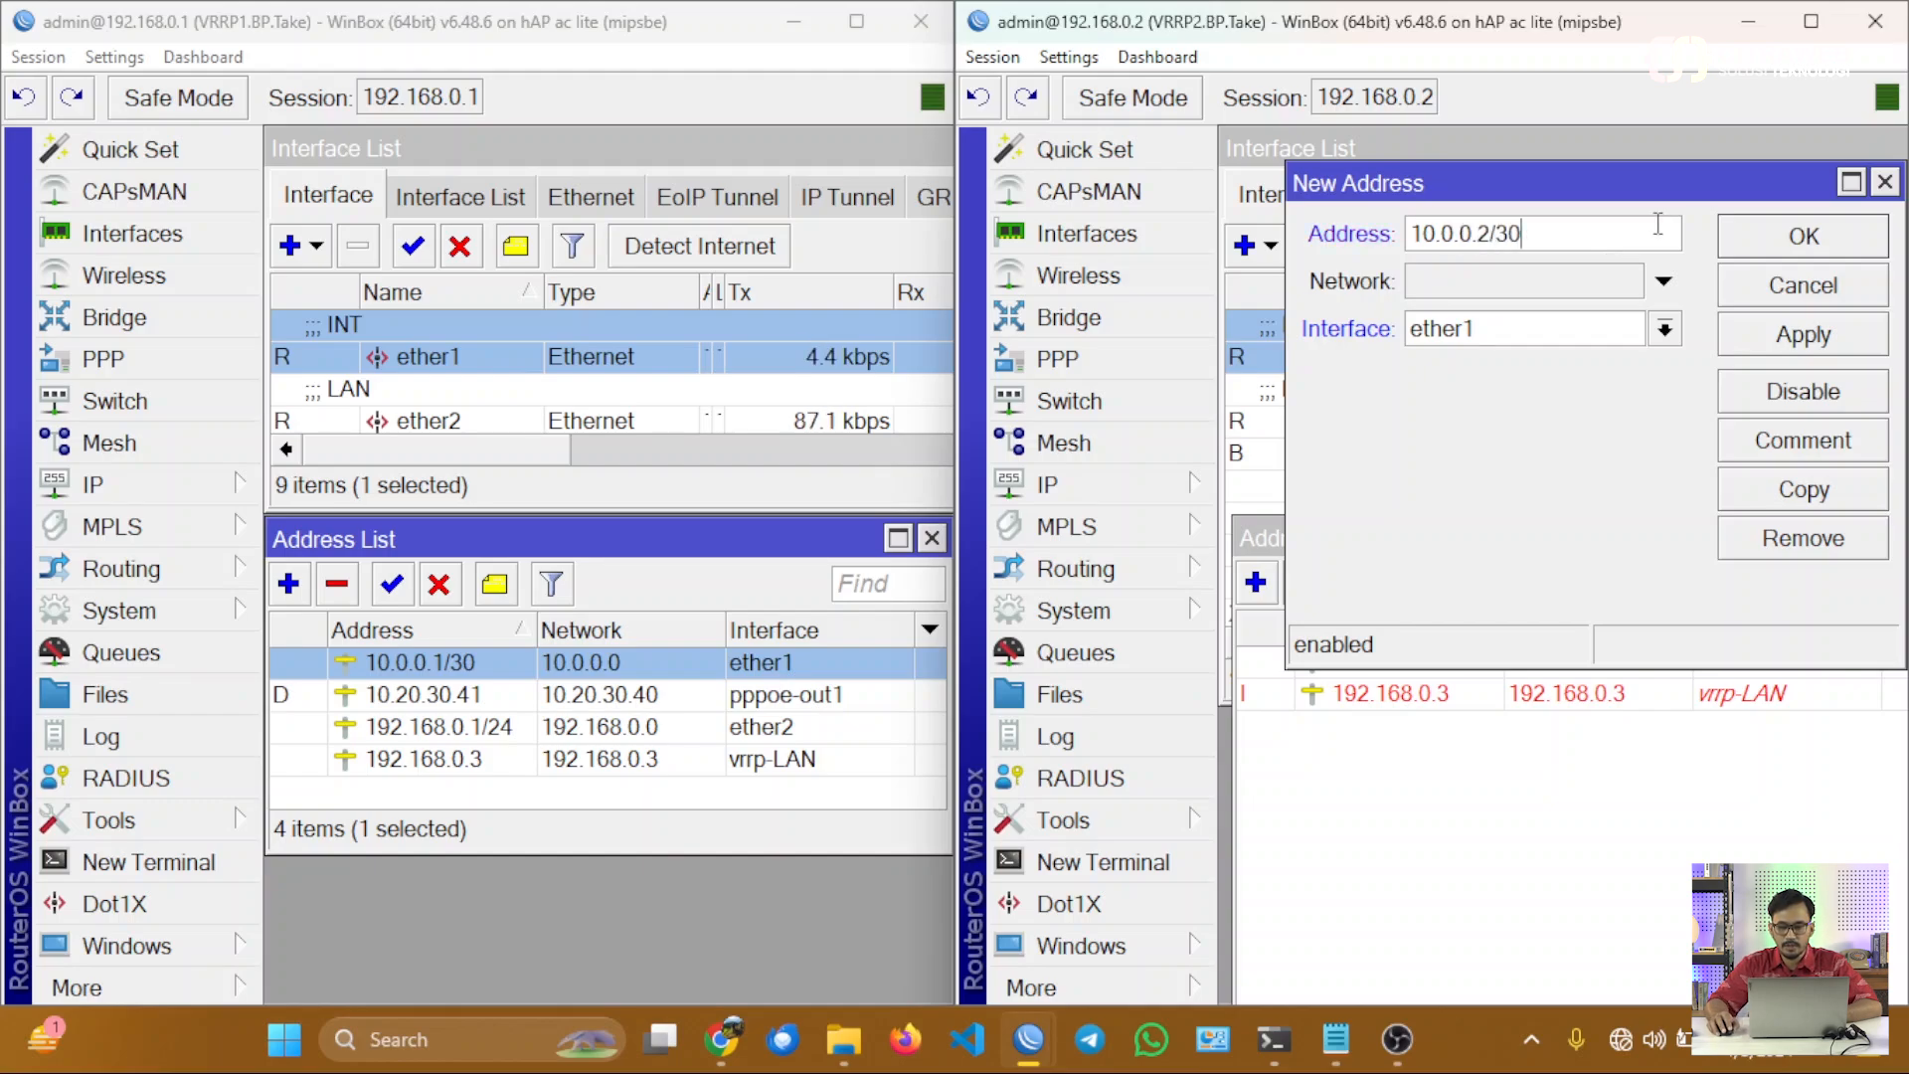
pyautogui.click(1770, 336)
pyautogui.click(1772, 257)
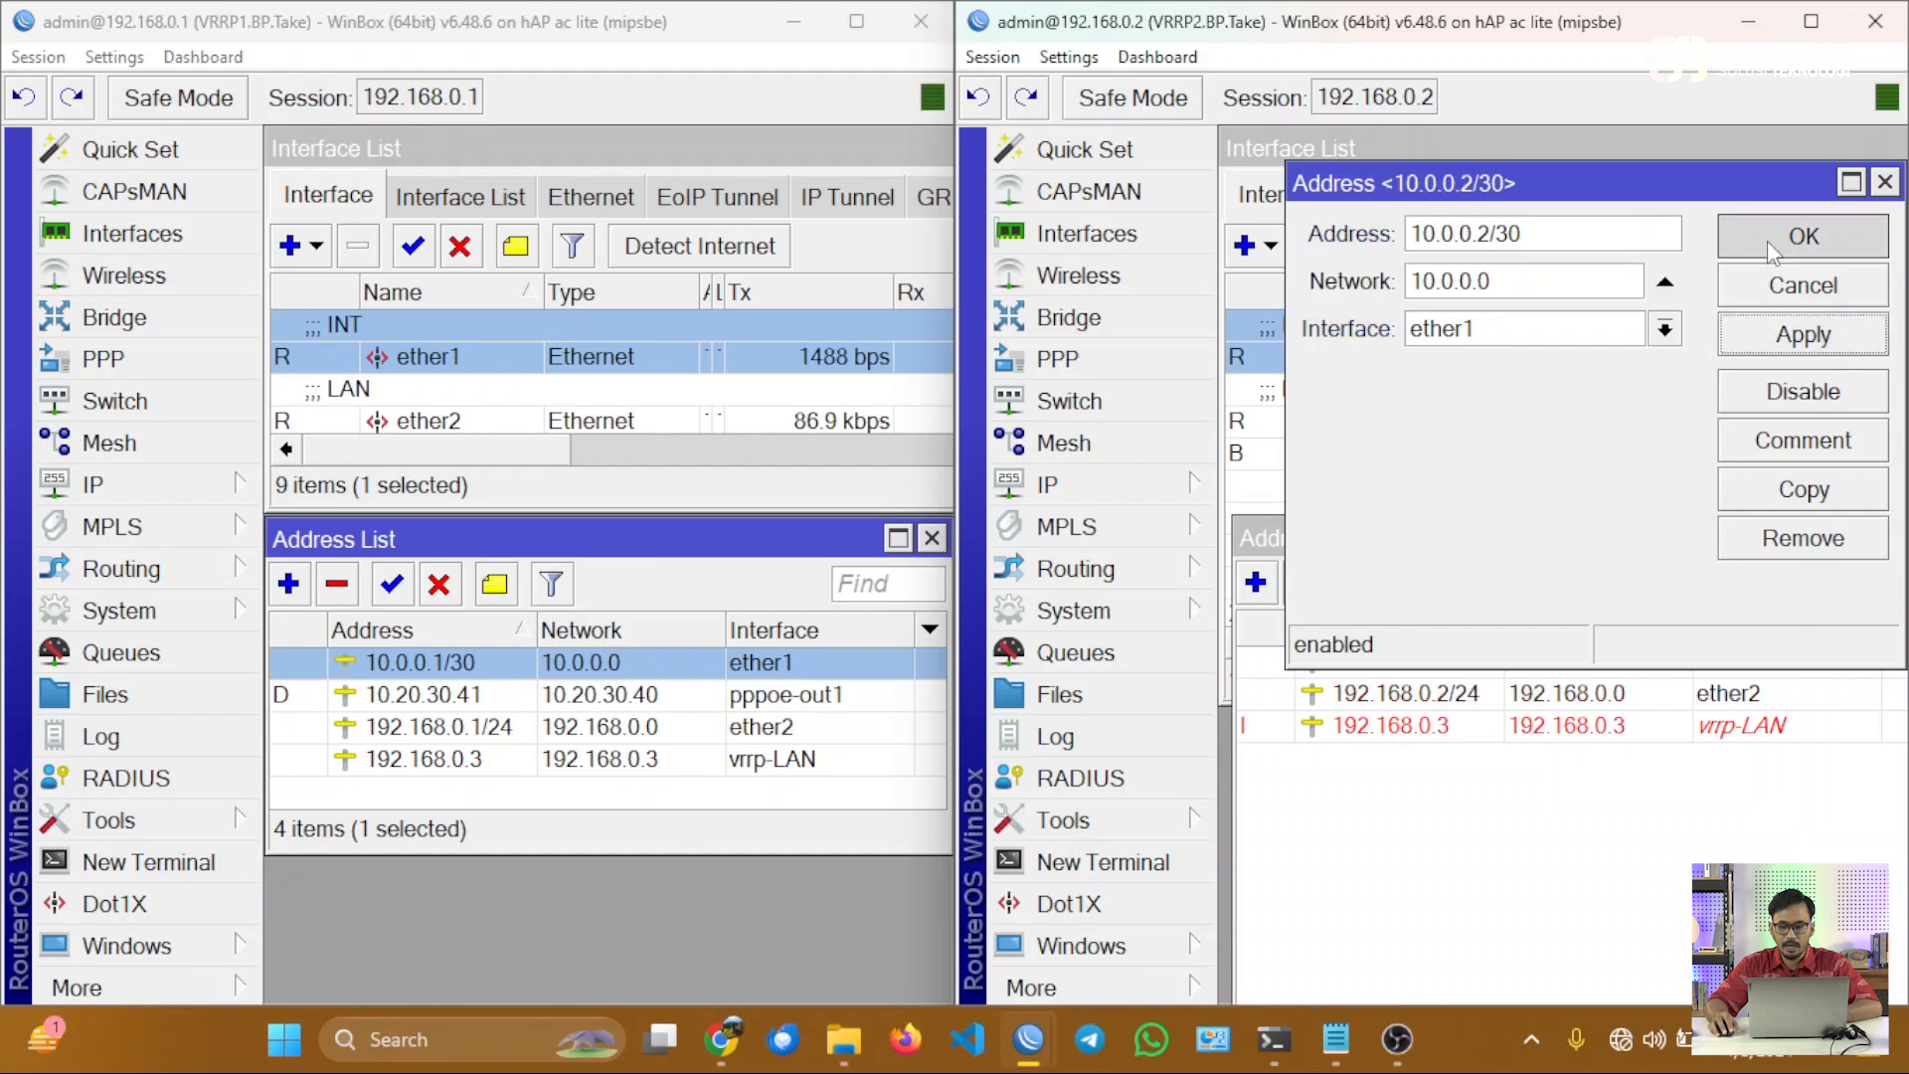
pyautogui.click(1445, 666)
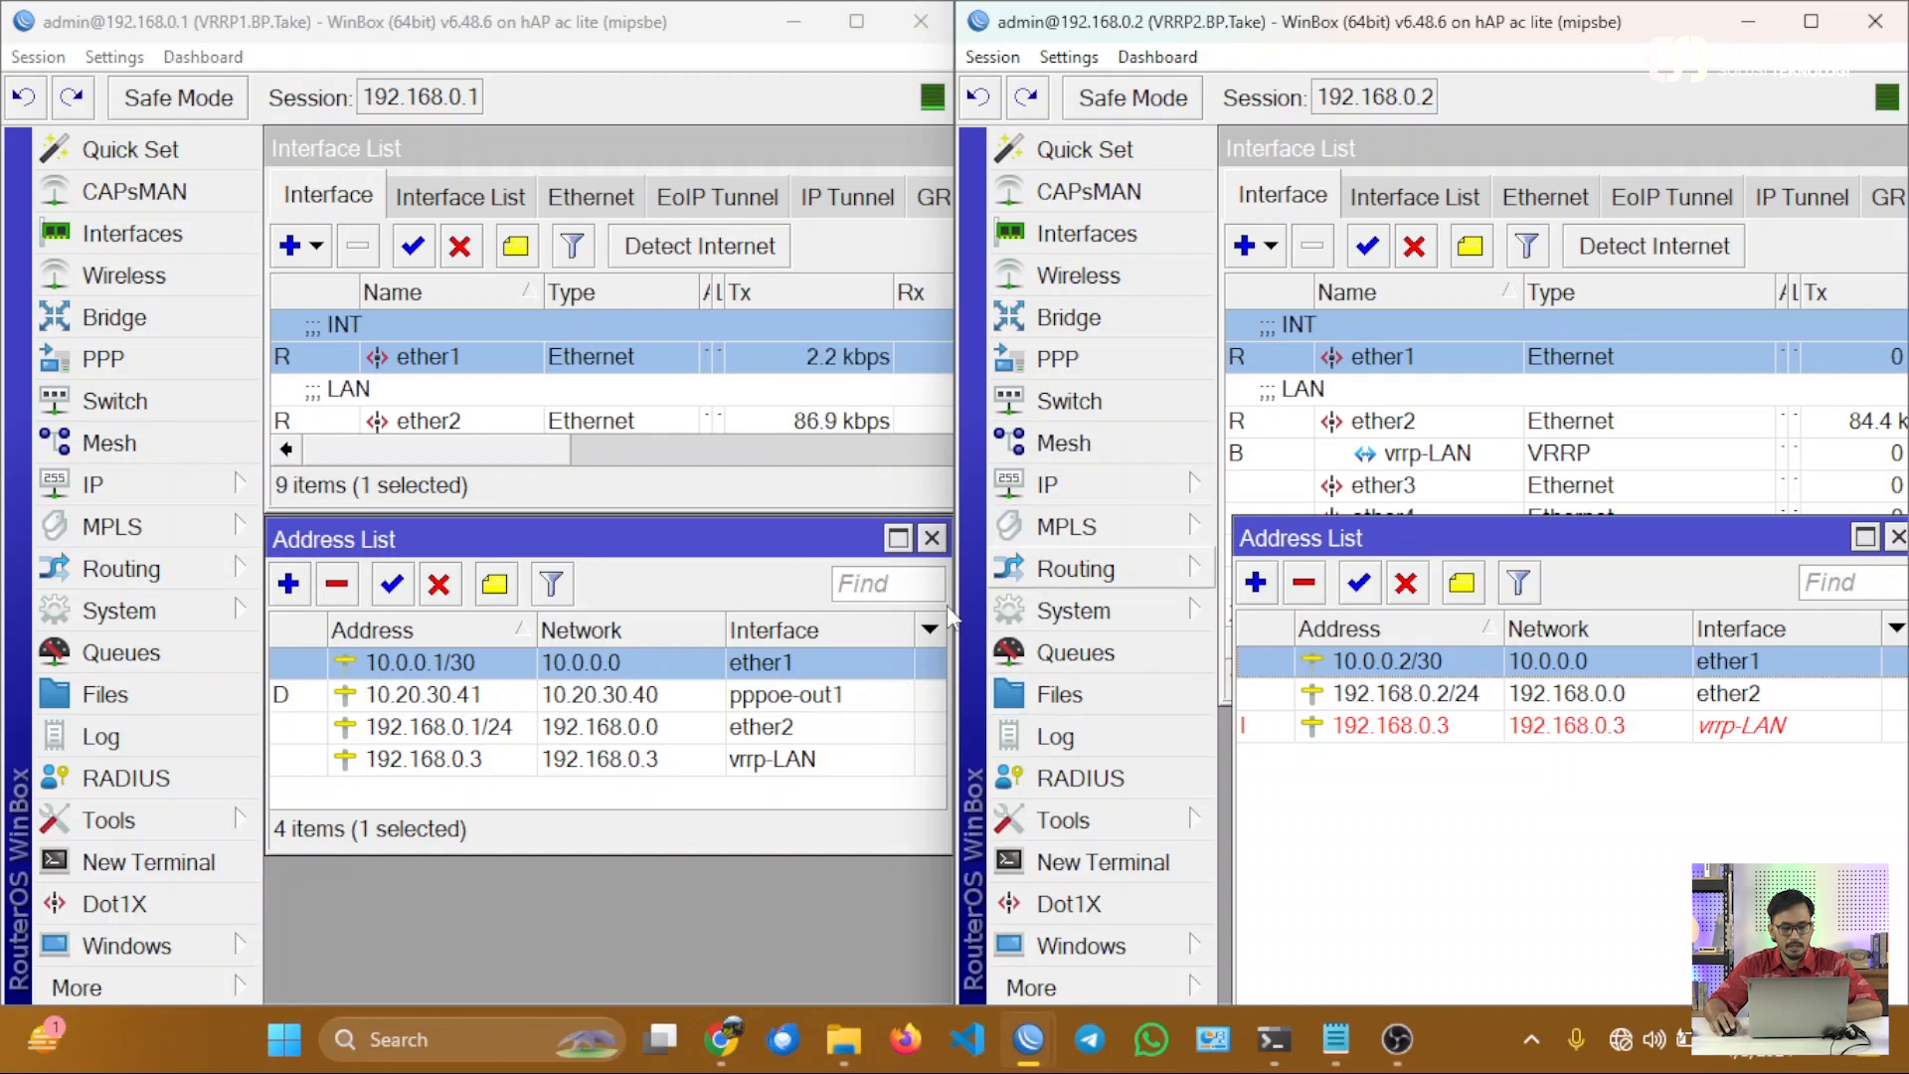
# Ping 10.0.0.2 from the VRRP1 router to test the back-to-back link, and stop the ping after a few replies.
pyautogui.click(242, 834)
pyautogui.click(333, 575)
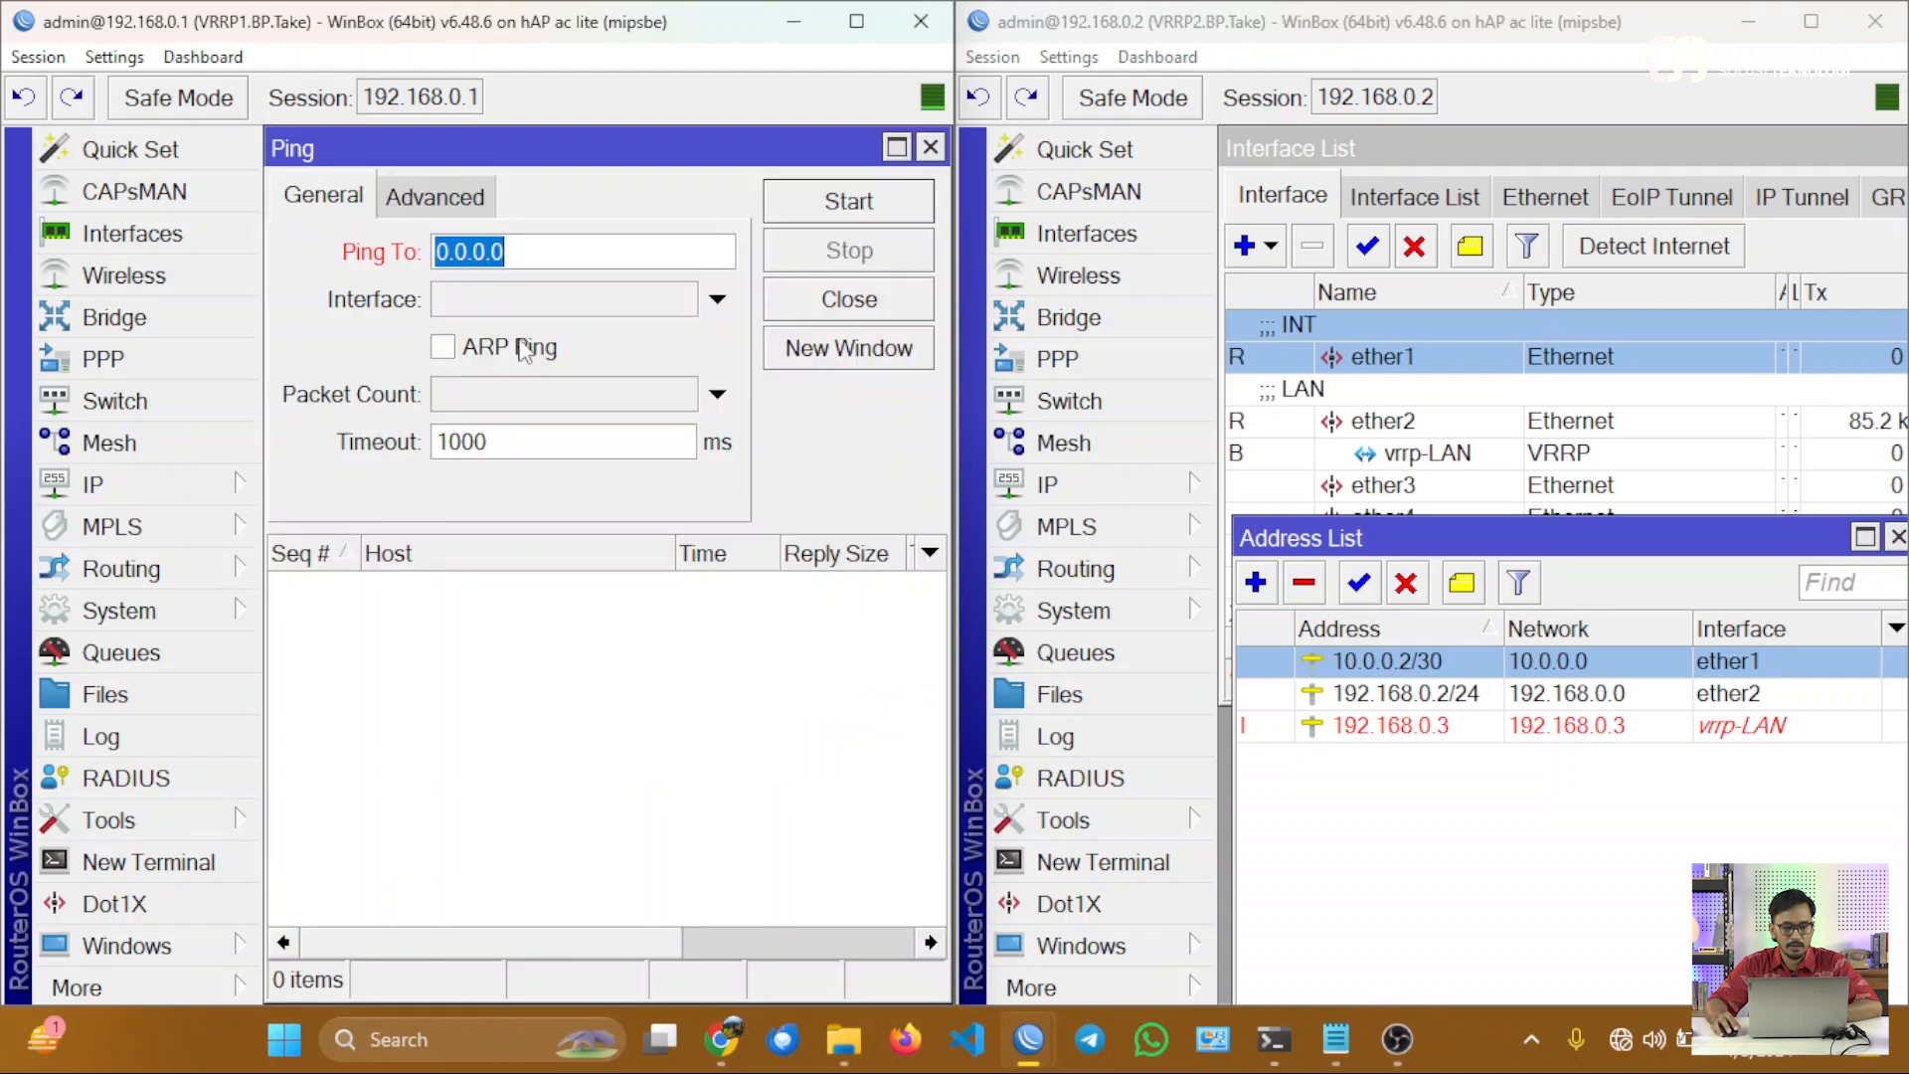
pyautogui.moveTo(597, 141); pyautogui.dragTo(625, 744)
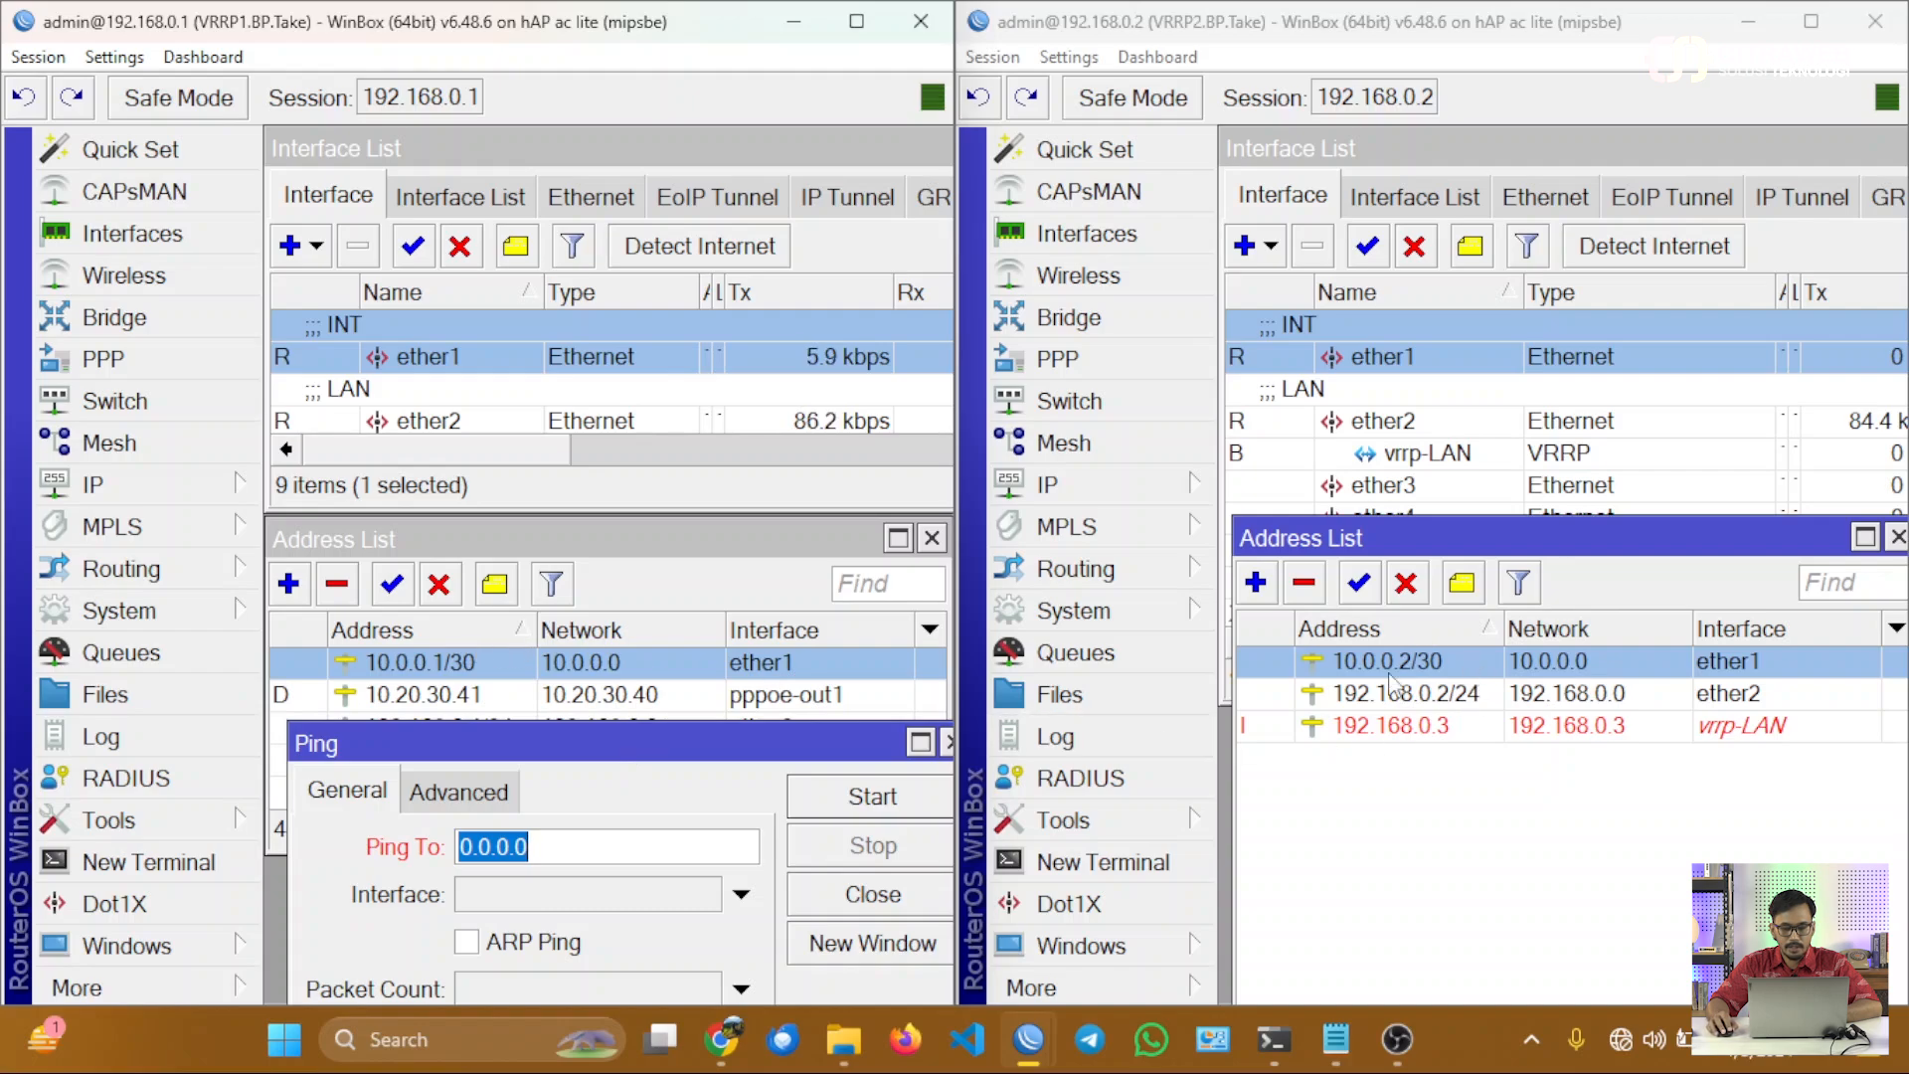
pyautogui.write('10.0.0.2')
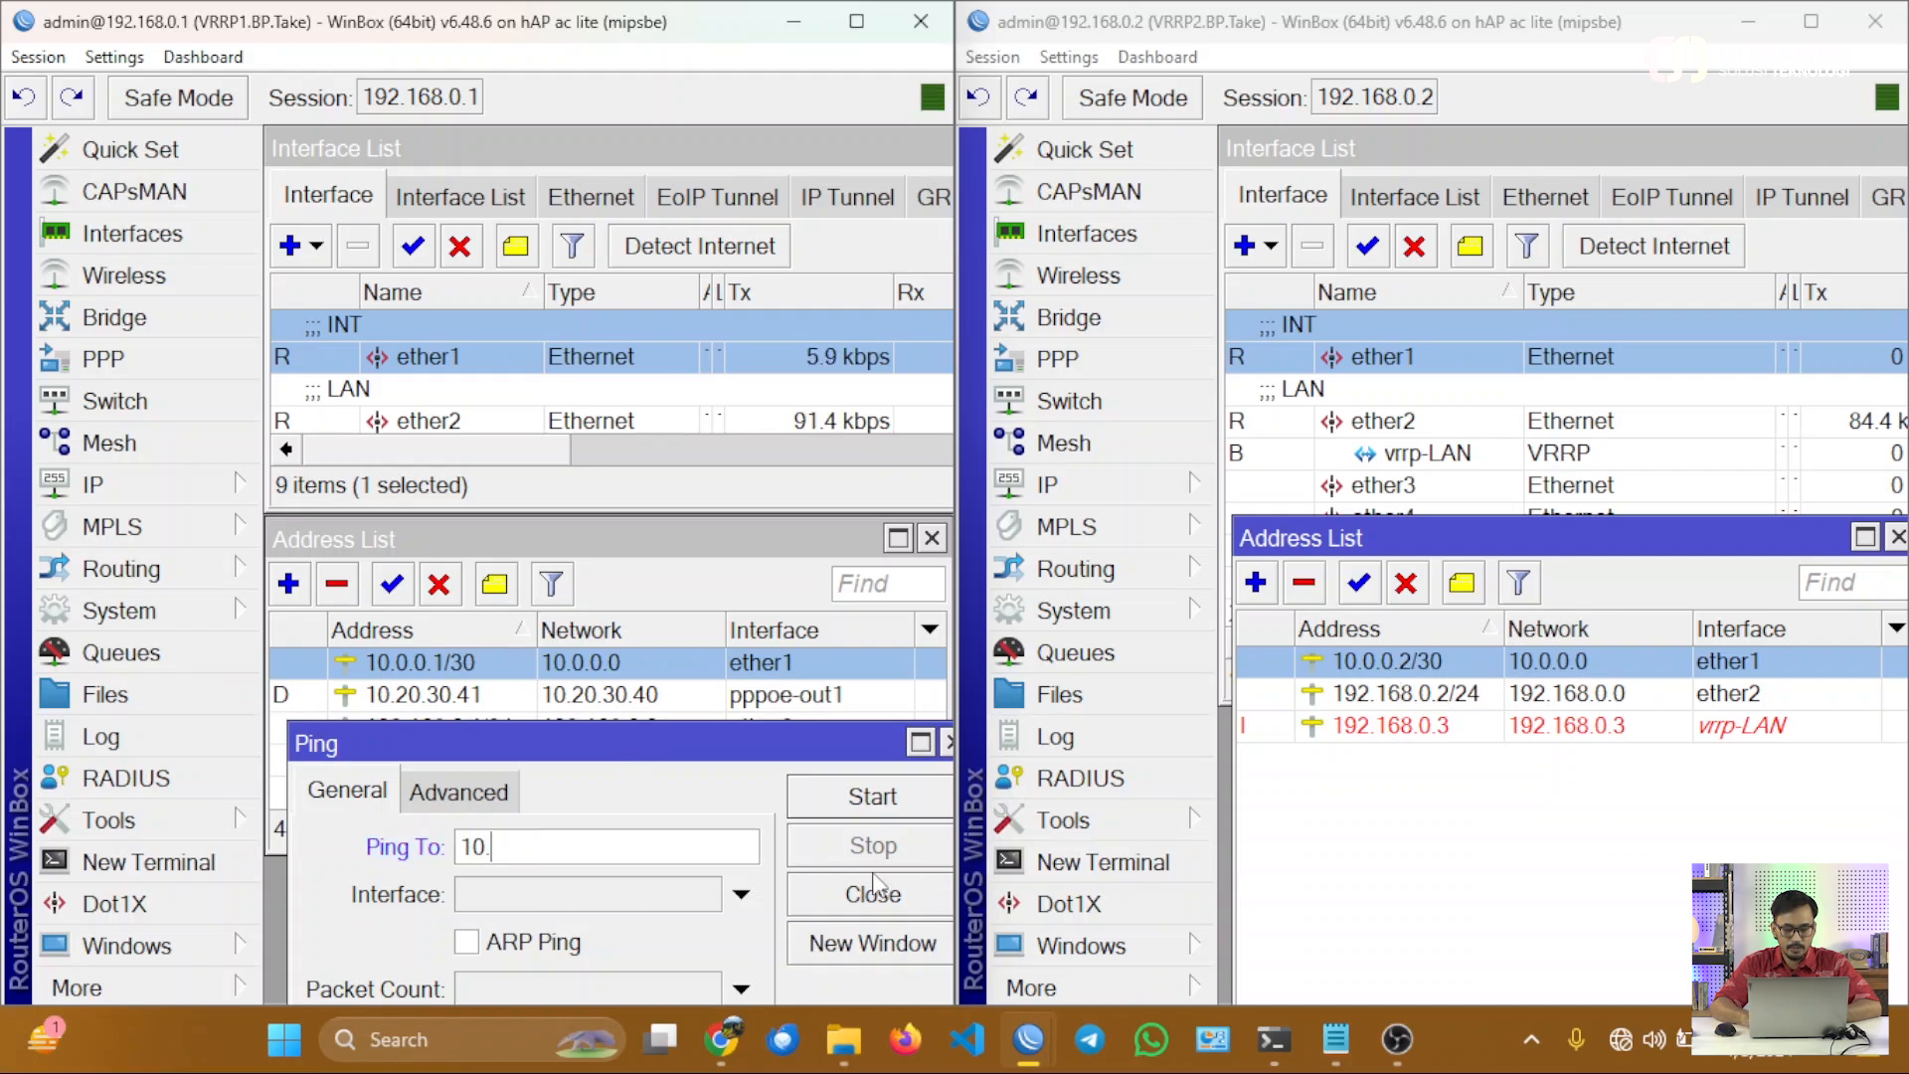
pyautogui.press('Return')
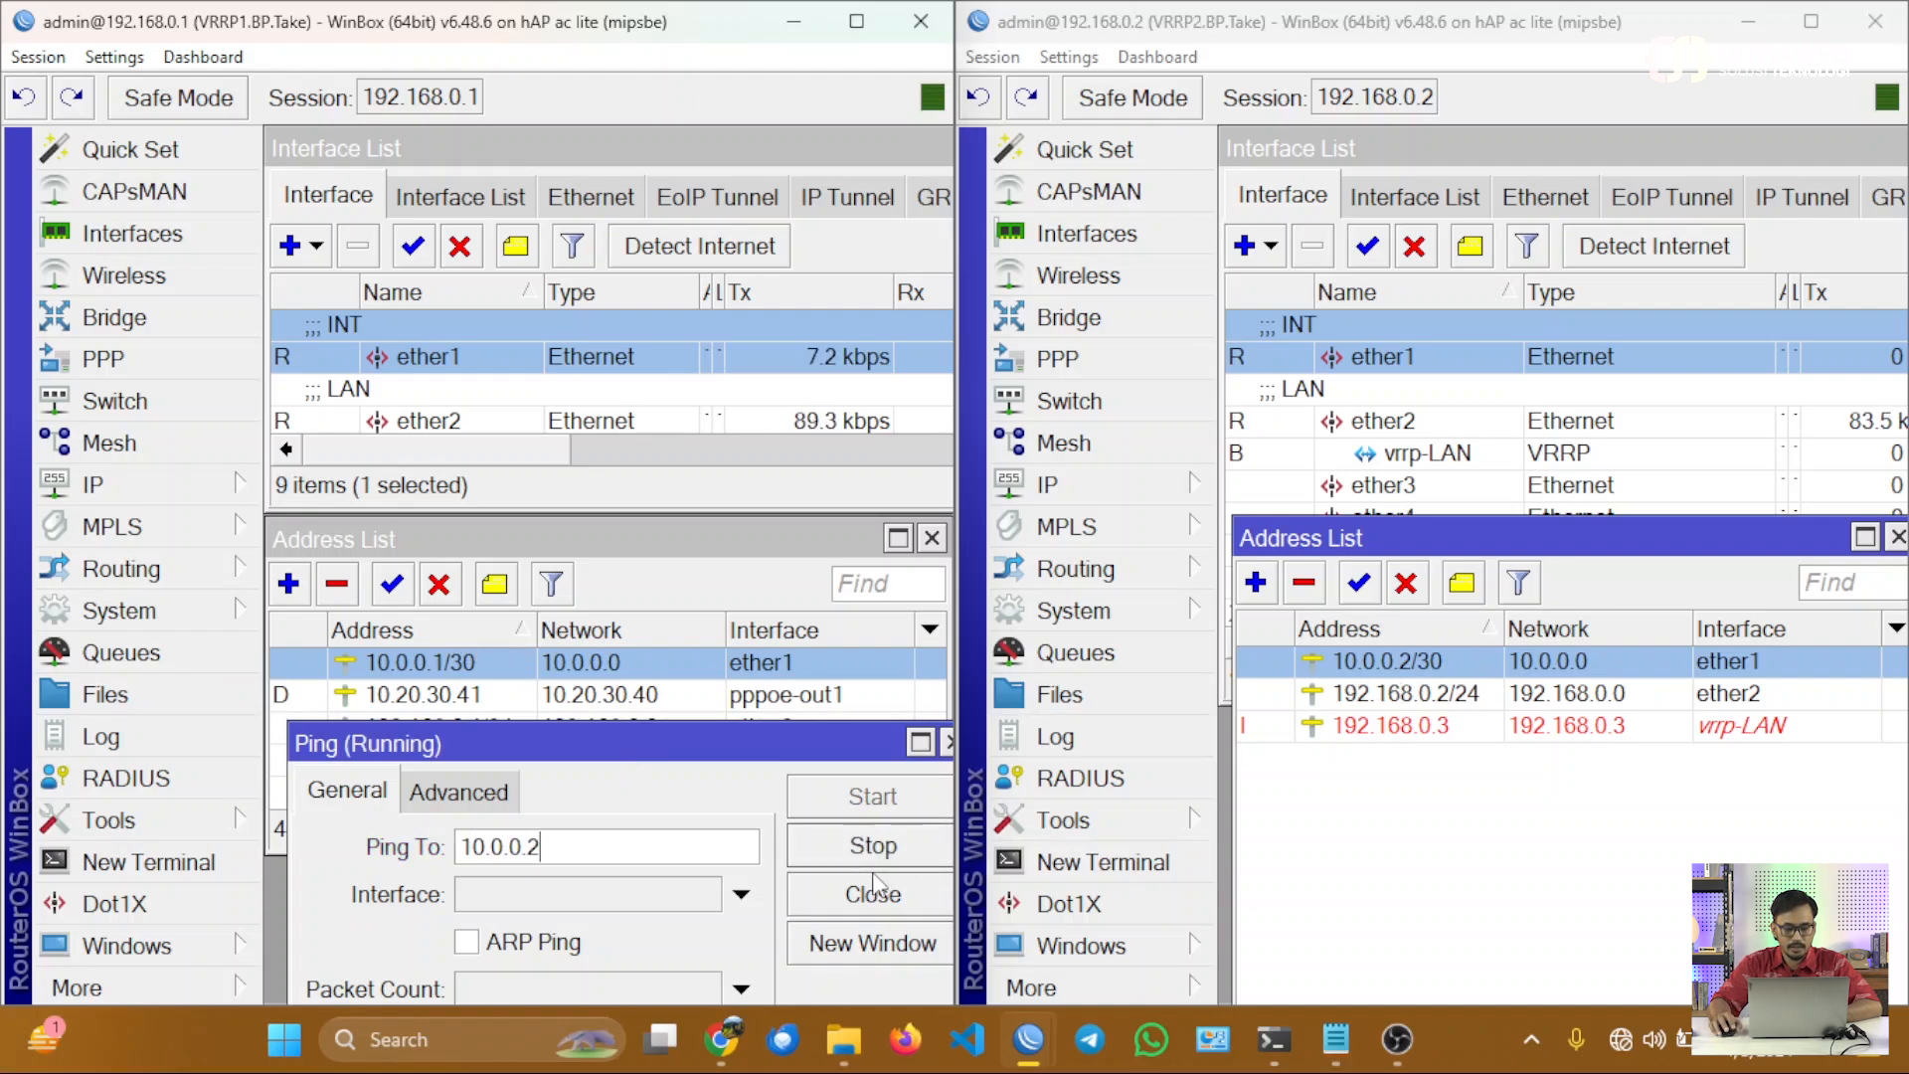
pyautogui.moveTo(720, 753); pyautogui.dragTo(720, 372)
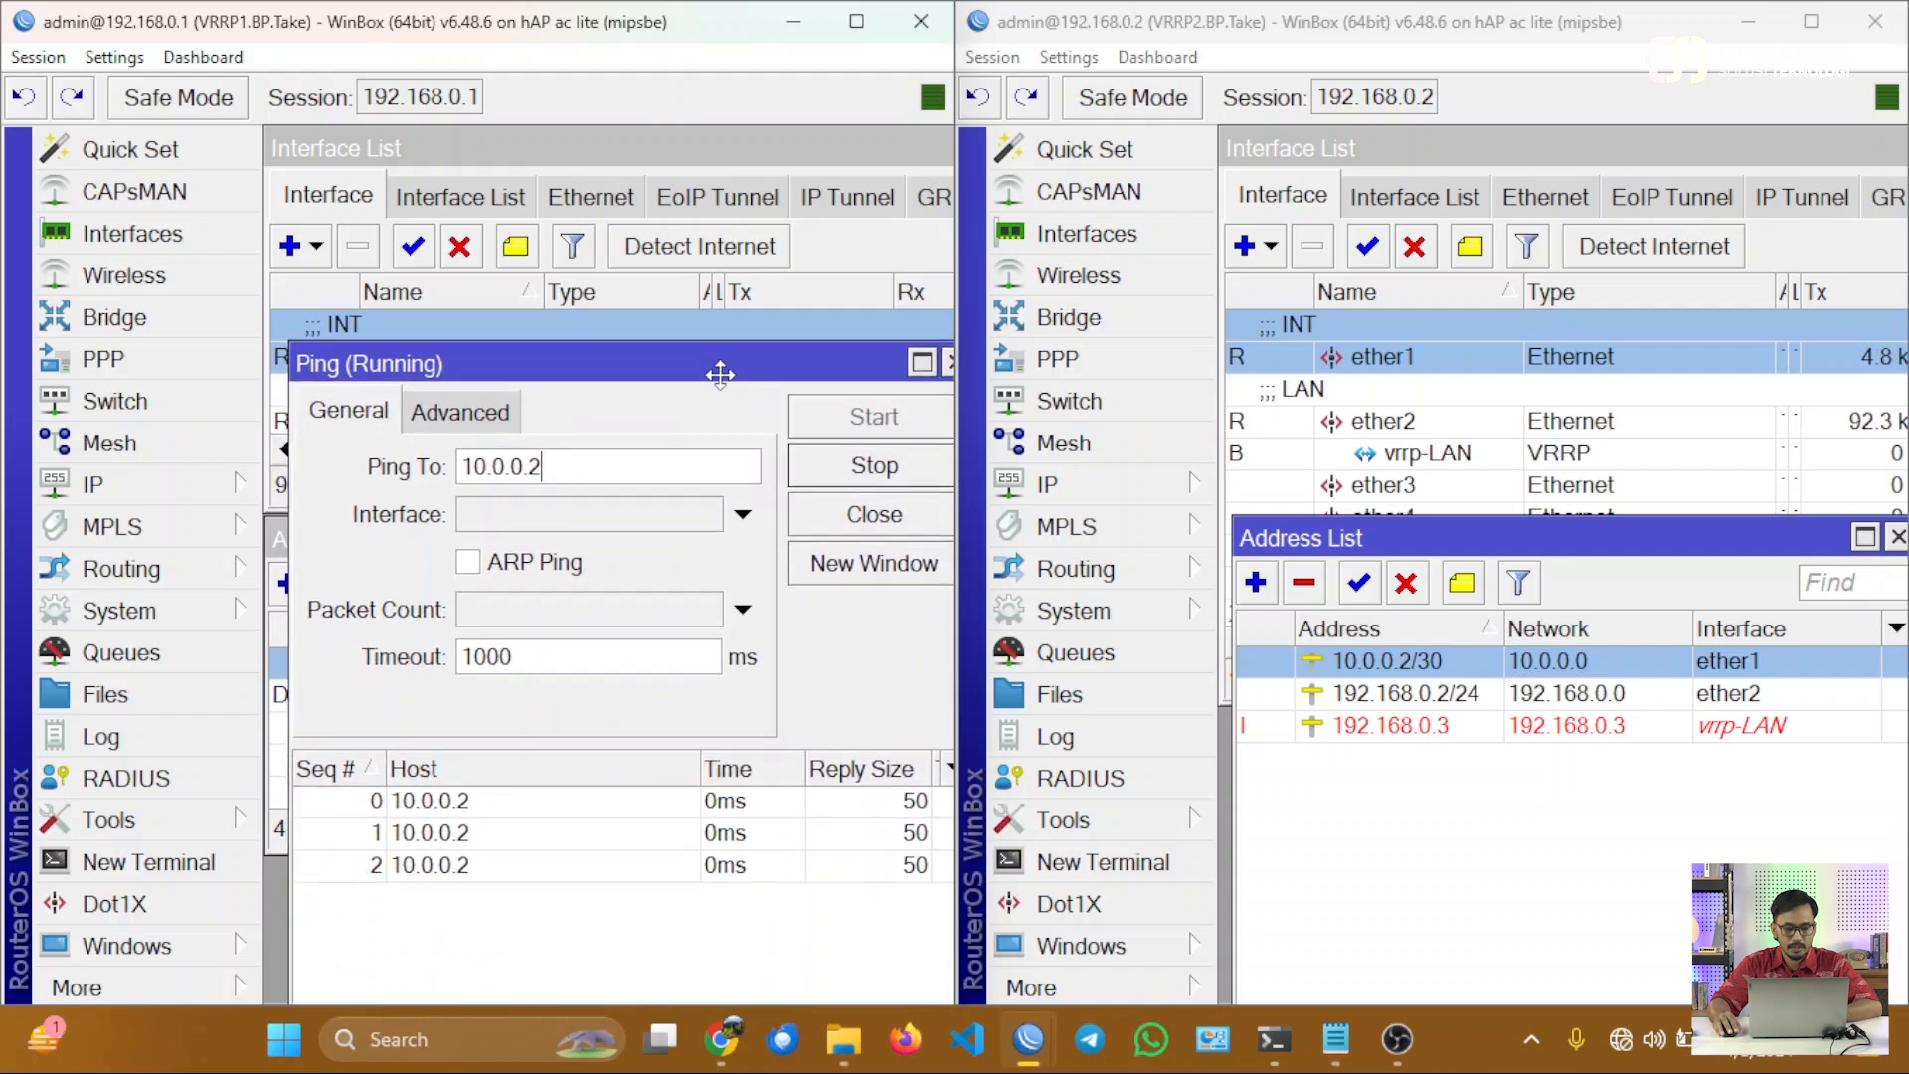
pyautogui.moveTo(693, 769); pyautogui.dragTo(542, 768)
pyautogui.click(875, 466)
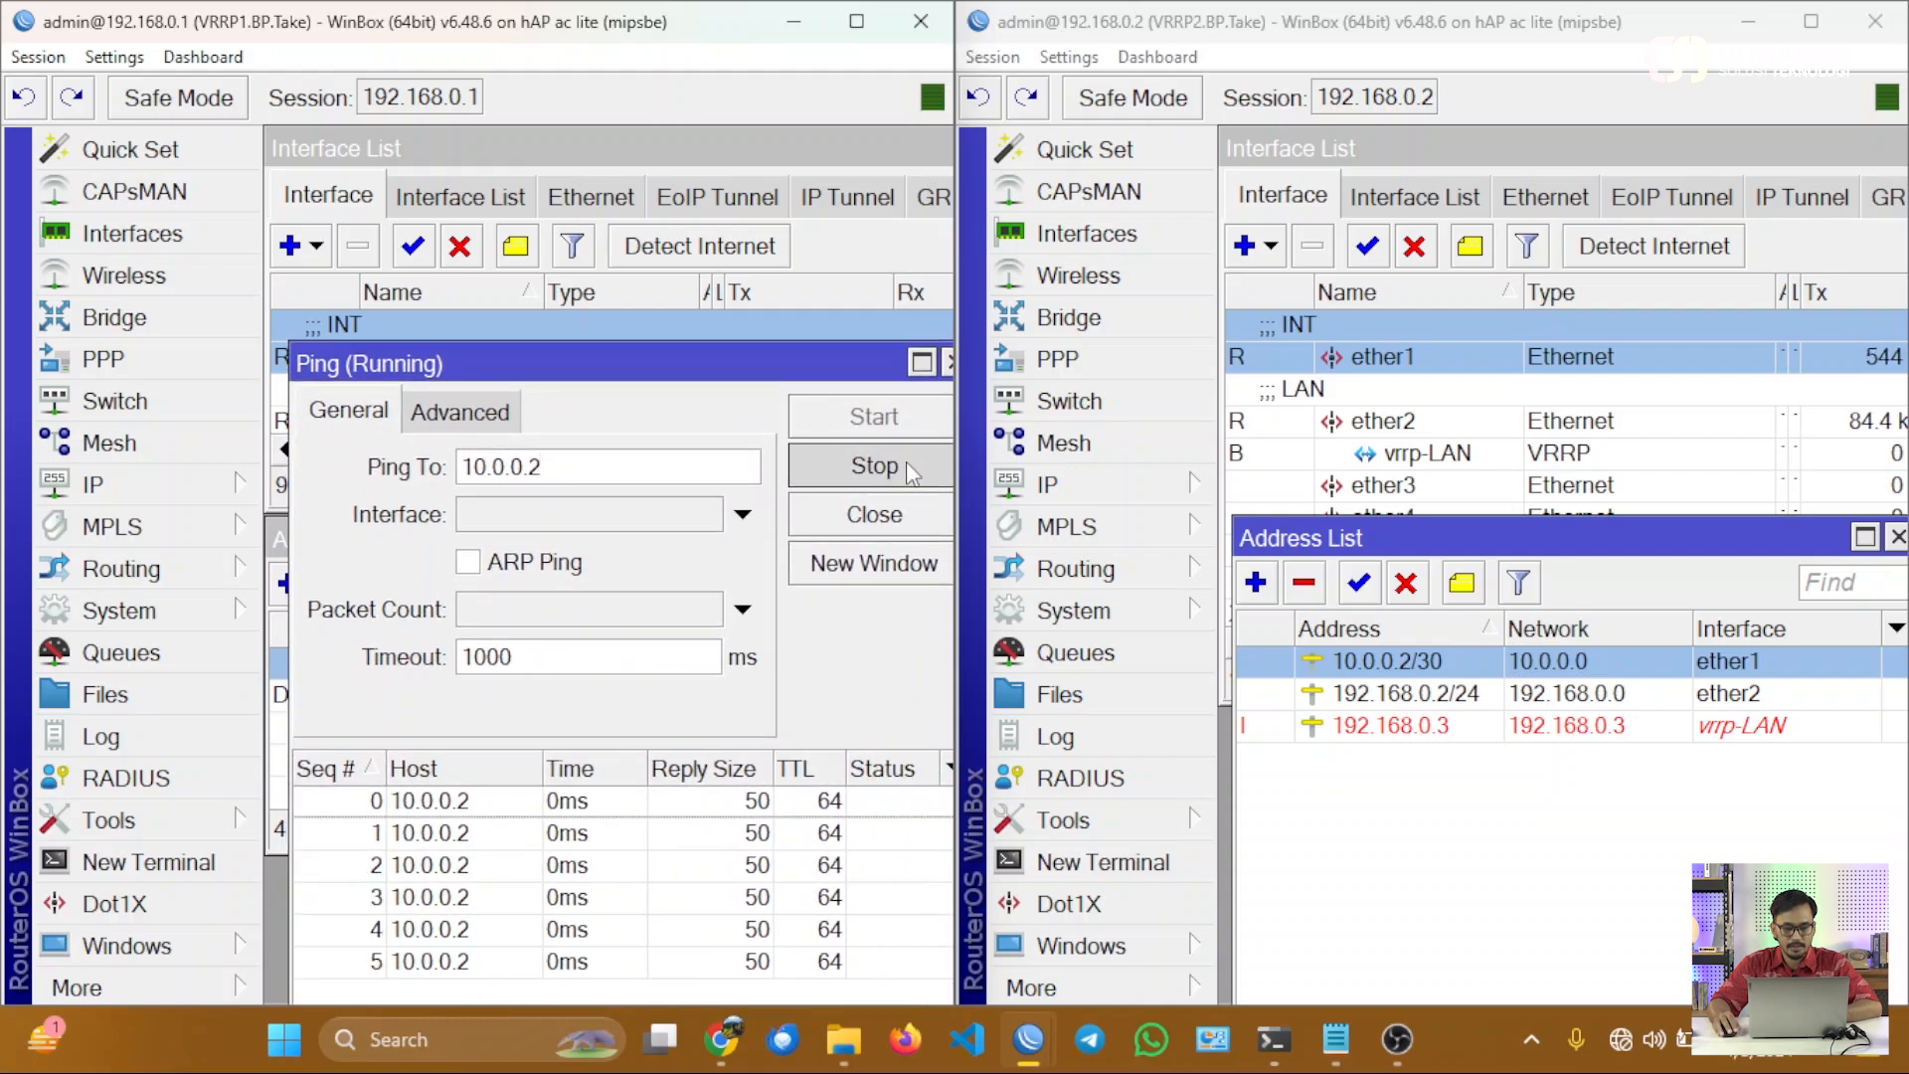
# Close the ping tool and check which interface pppoe-out1 runs on in both routers.
pyautogui.click(895, 517)
pyautogui.click(1276, 550)
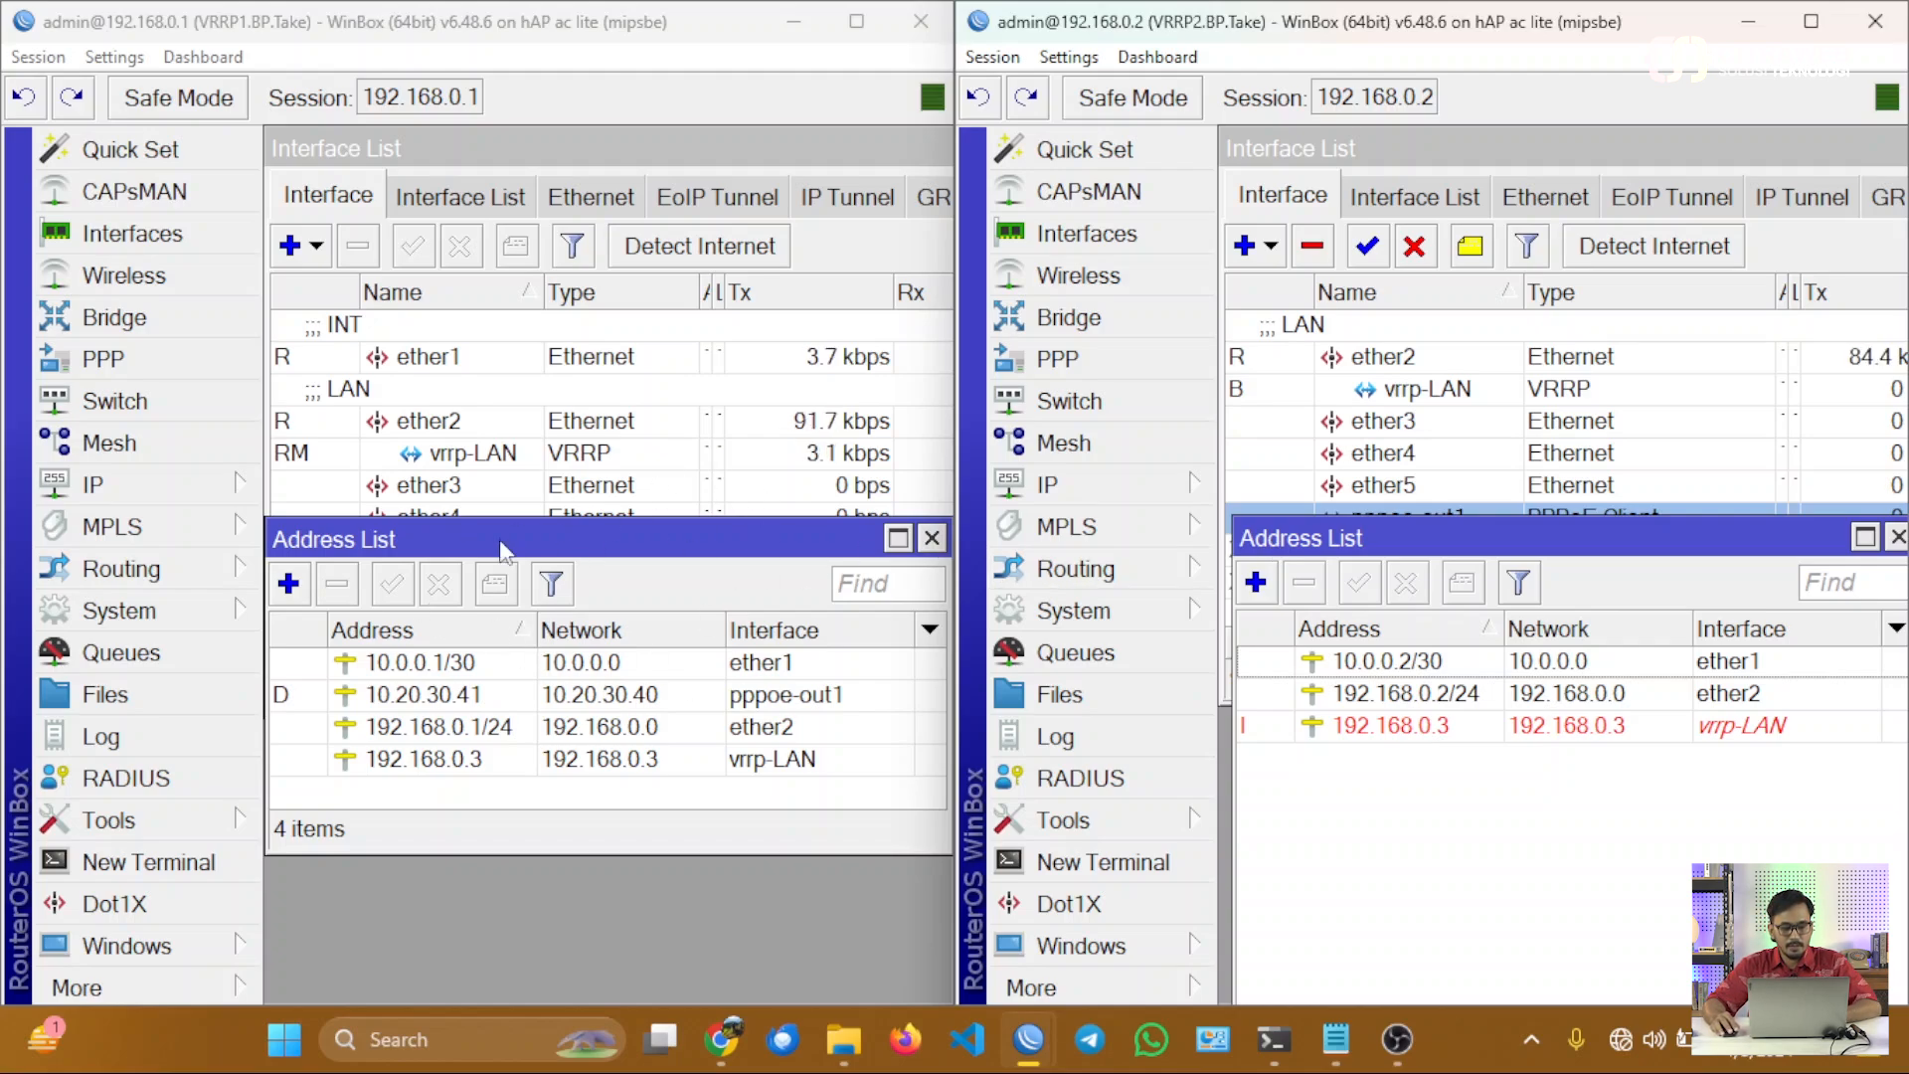
pyautogui.moveTo(524, 539); pyautogui.dragTo(528, 653)
pyautogui.doubleClick(480, 596)
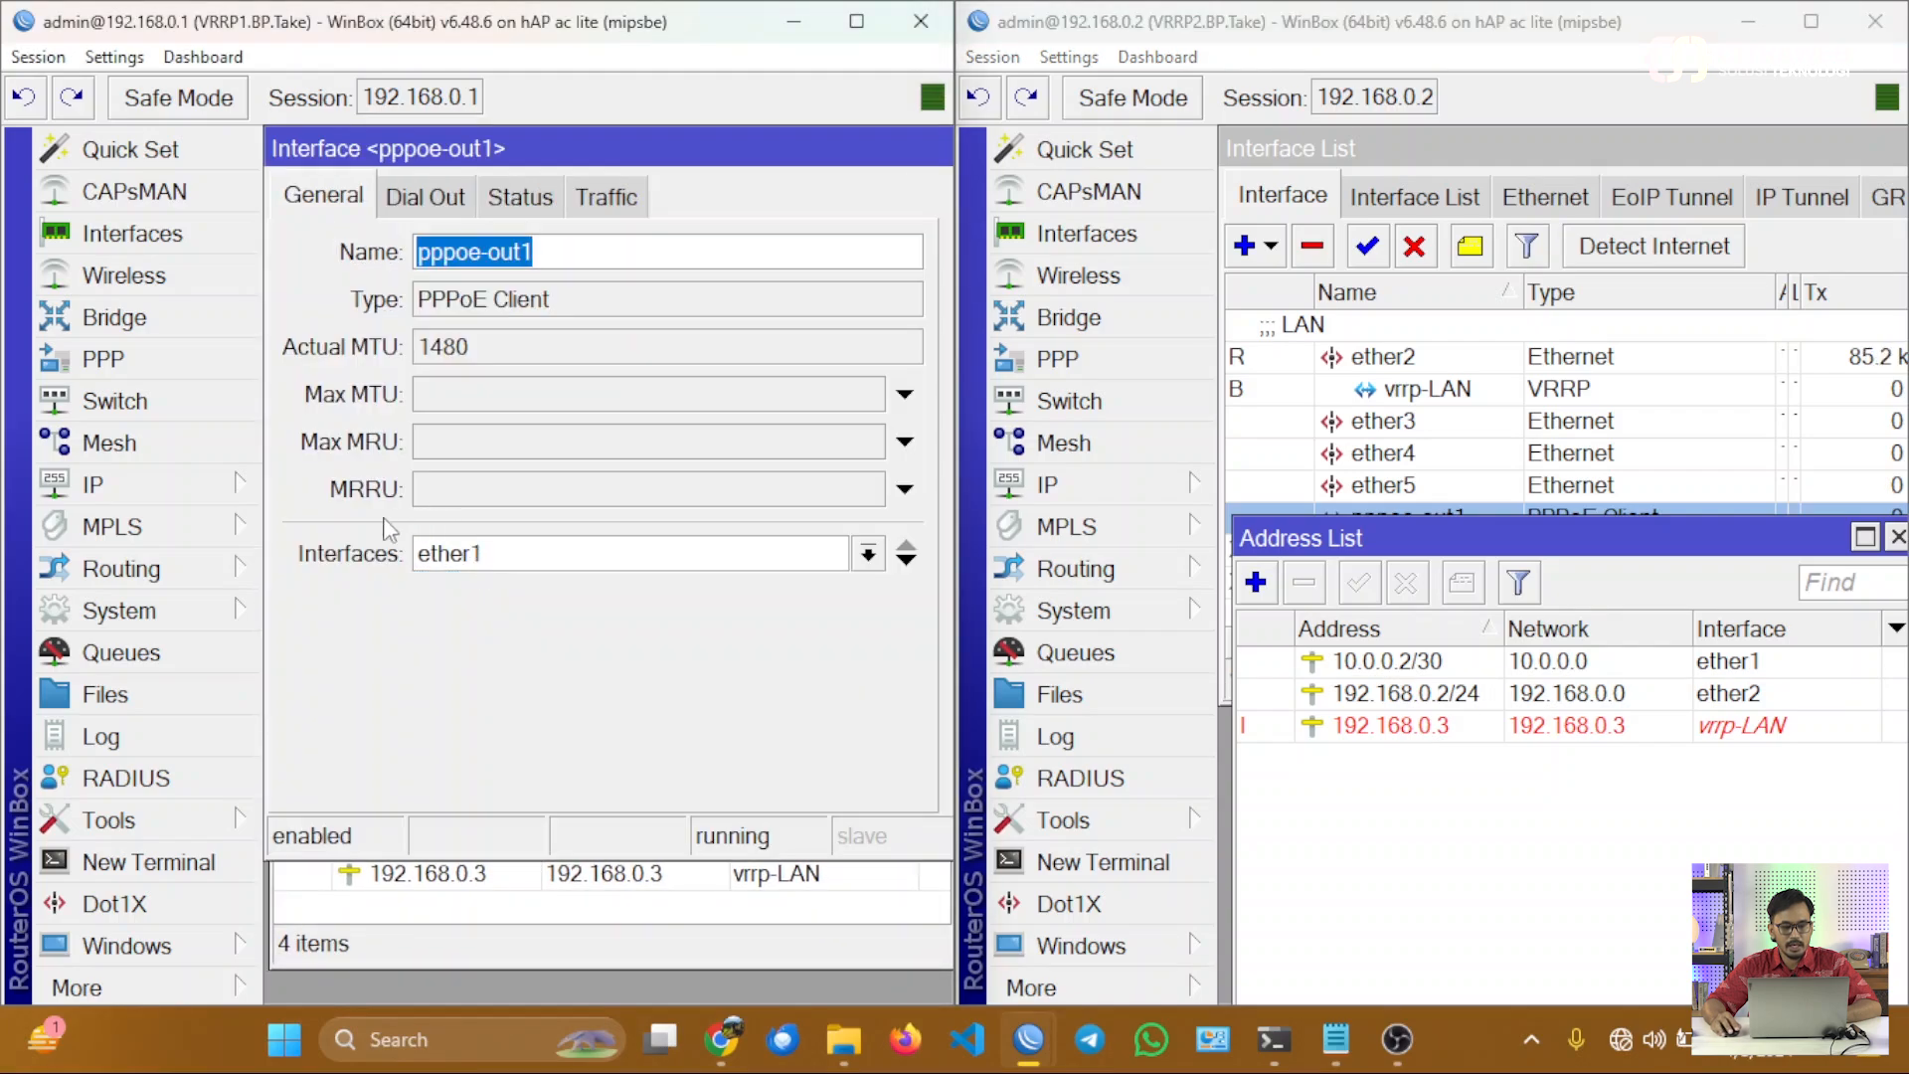
pyautogui.press('Escape')
pyautogui.moveTo(1447, 538); pyautogui.dragTo(1491, 643)
pyautogui.click(1425, 537)
pyautogui.doubleClick(1419, 527)
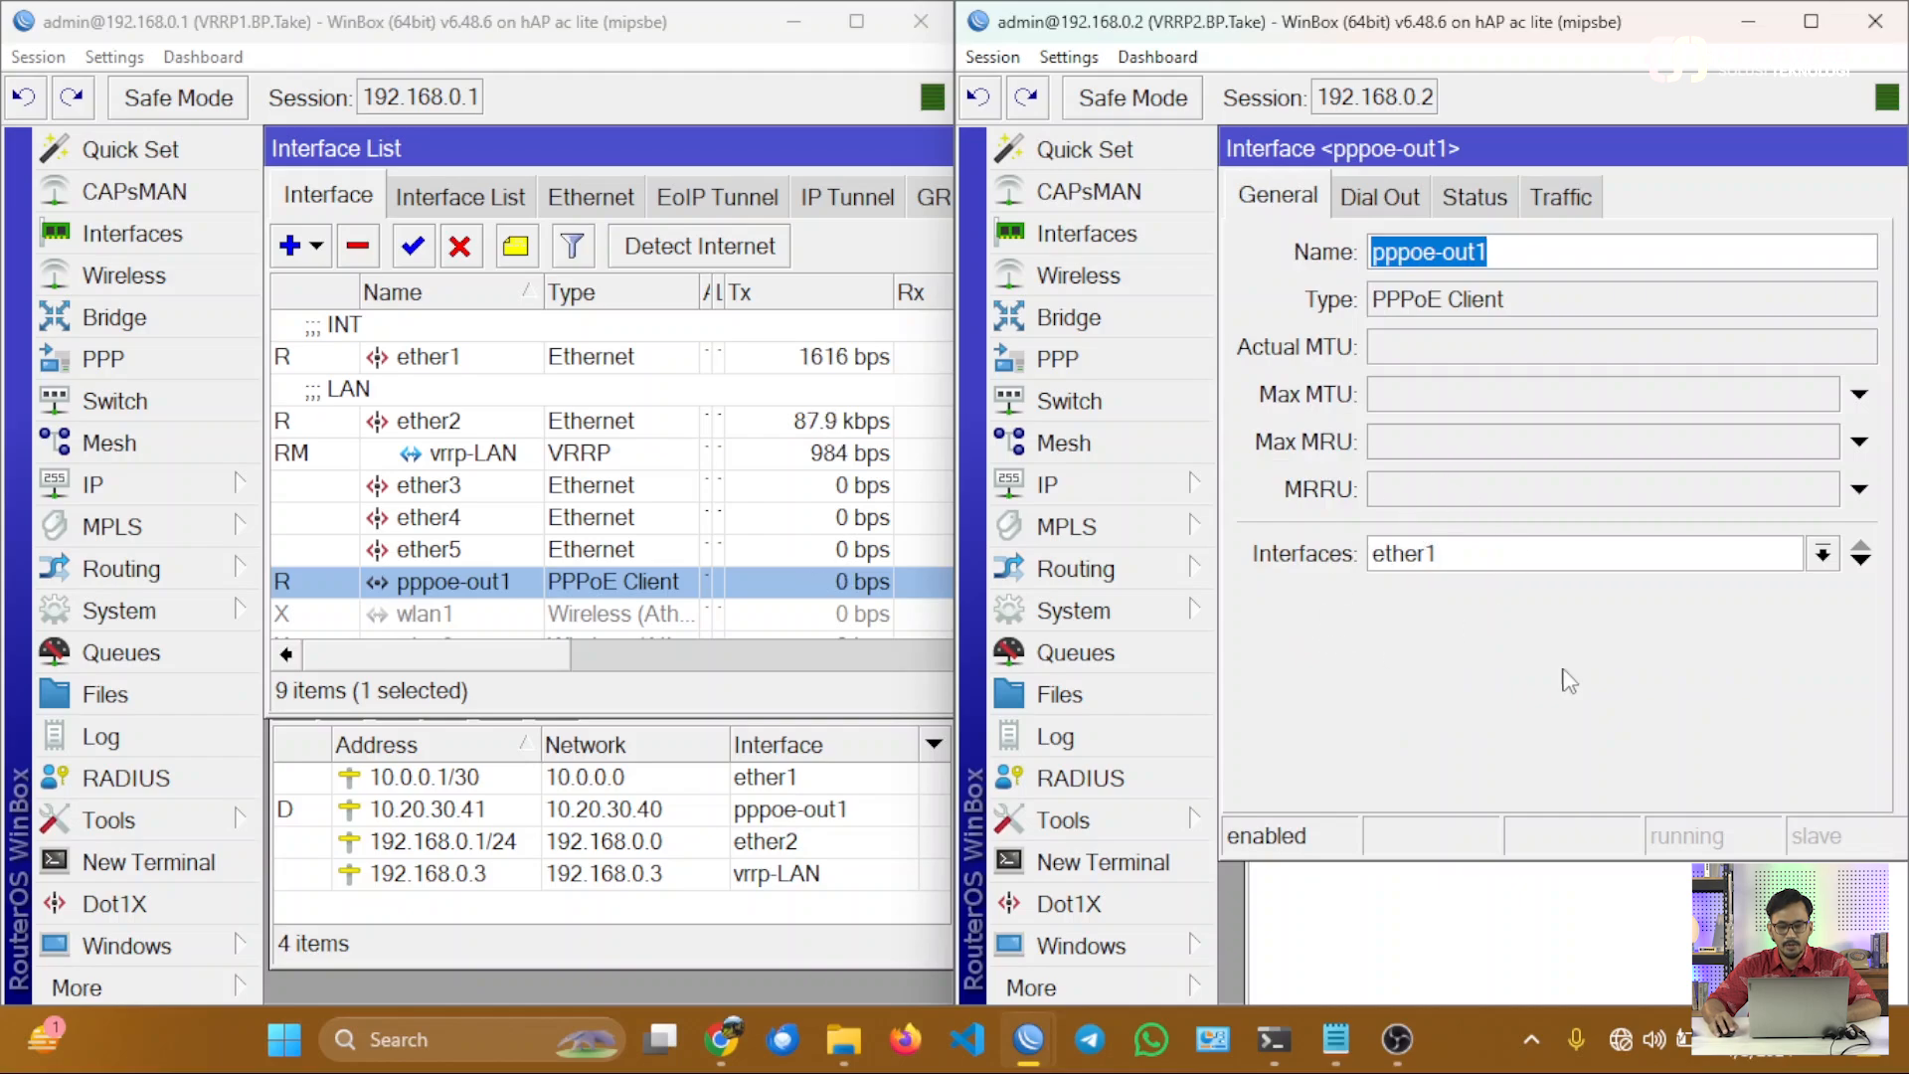
pyautogui.press('Escape')
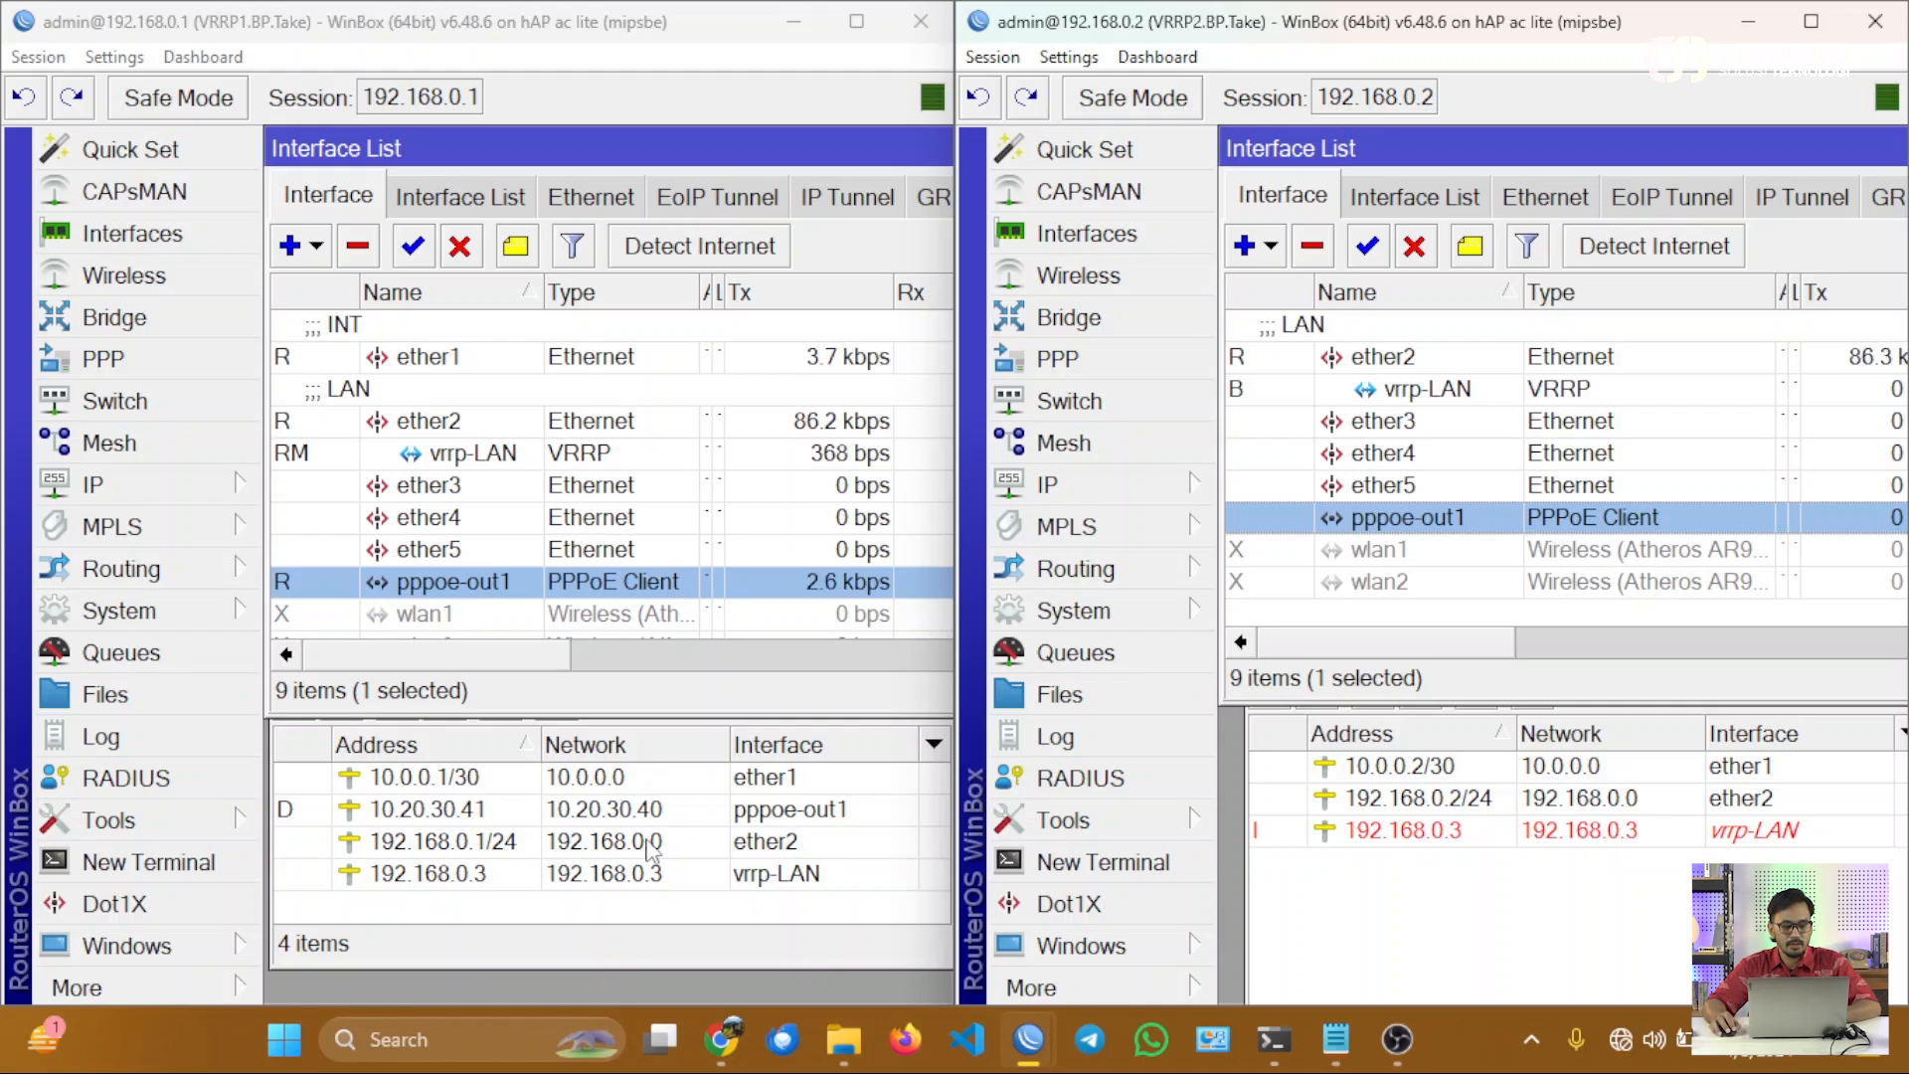
# Close the IP address lists on both routers and enlarge both interface lists to show every interface.
pyautogui.click(639, 933)
pyautogui.press('Escape')
pyautogui.click(1375, 925)
pyautogui.press('Escape')
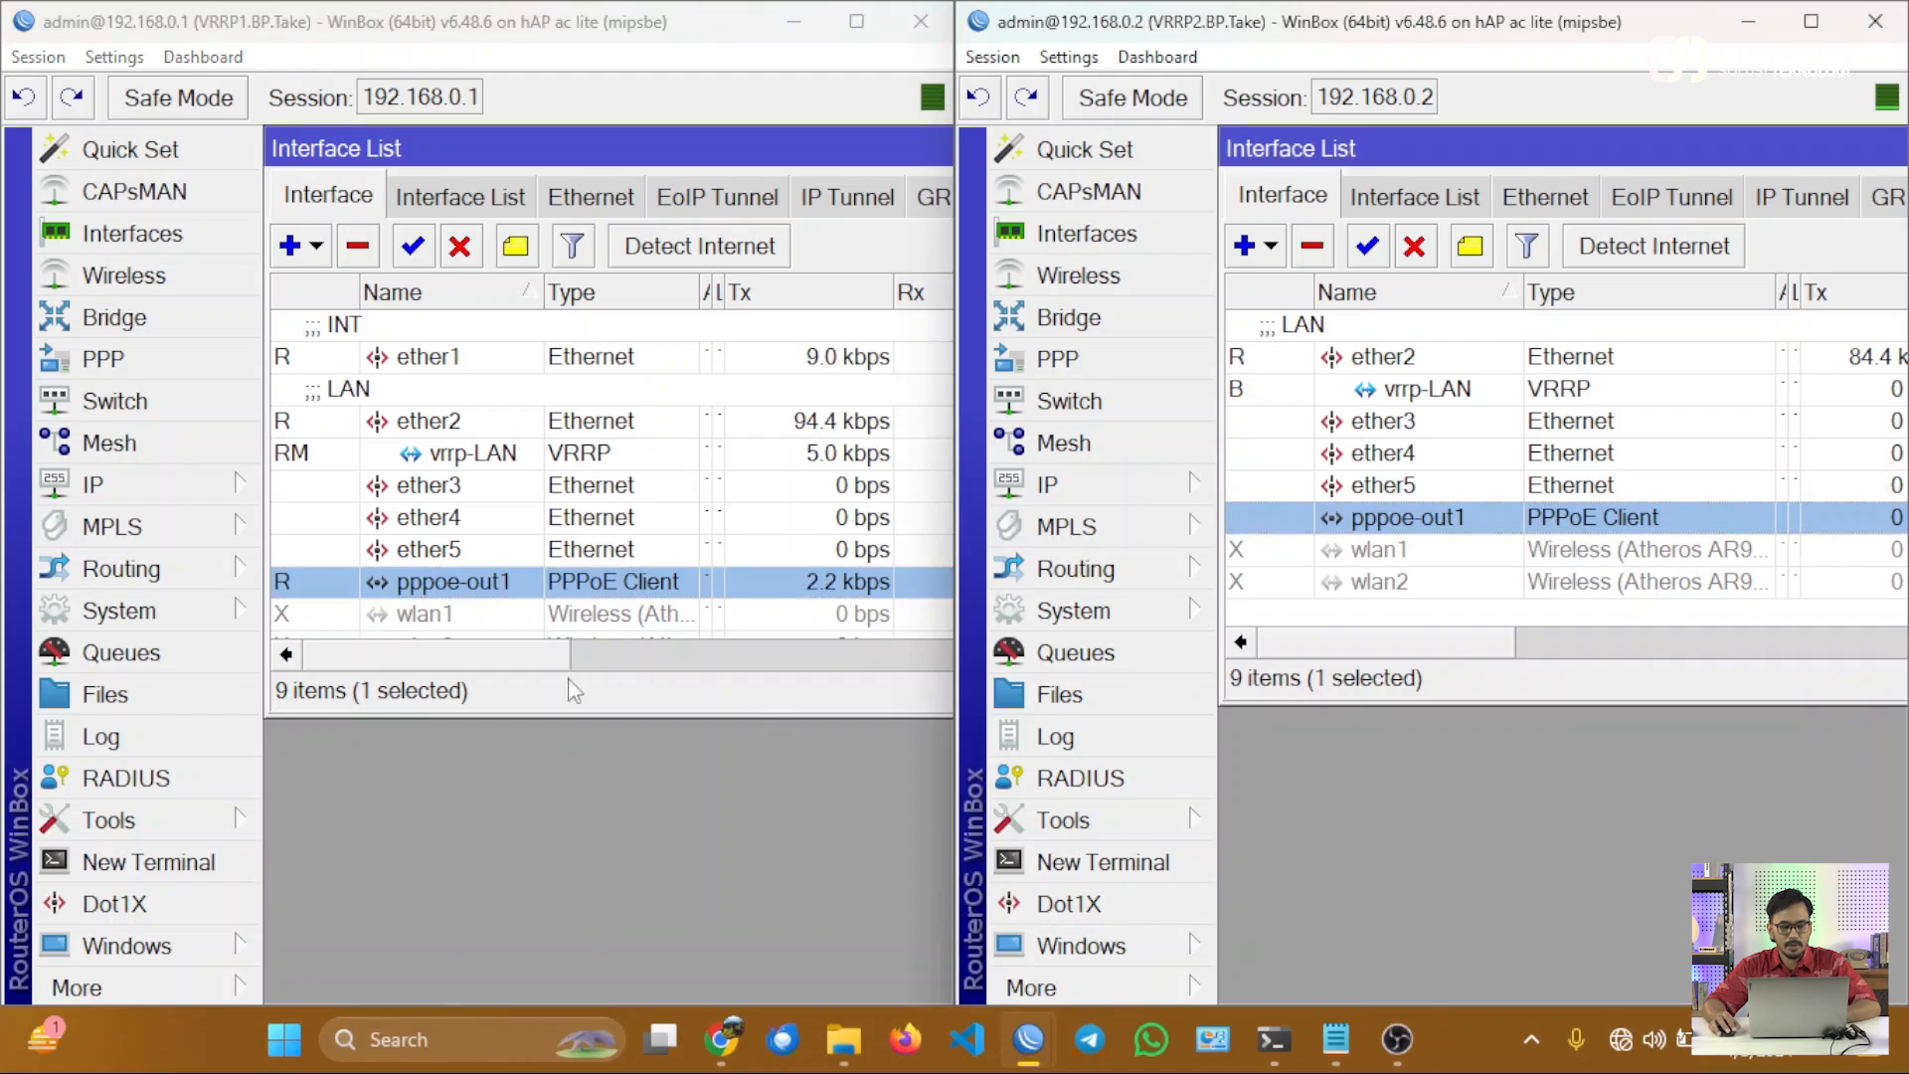
pyautogui.moveTo(535, 713); pyautogui.dragTo(554, 840)
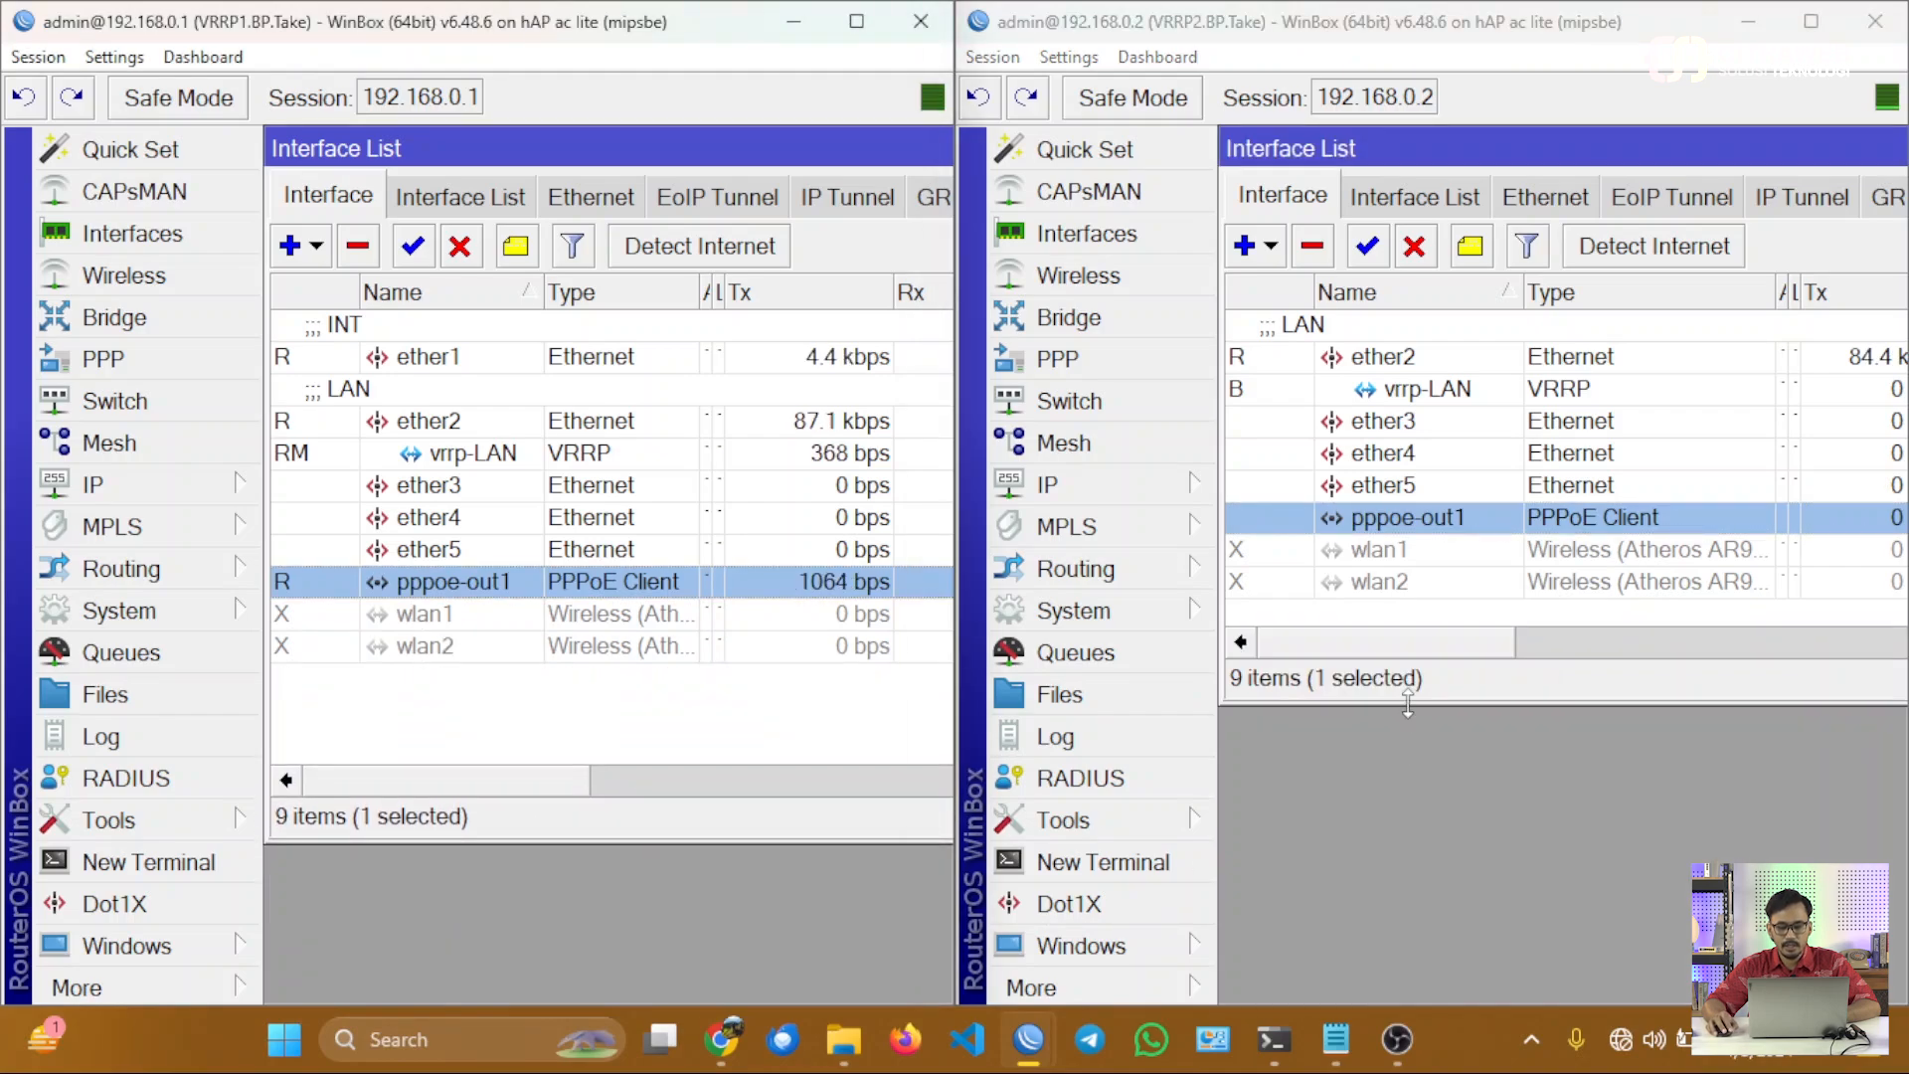
pyautogui.moveTo(1408, 704); pyautogui.dragTo(1358, 843)
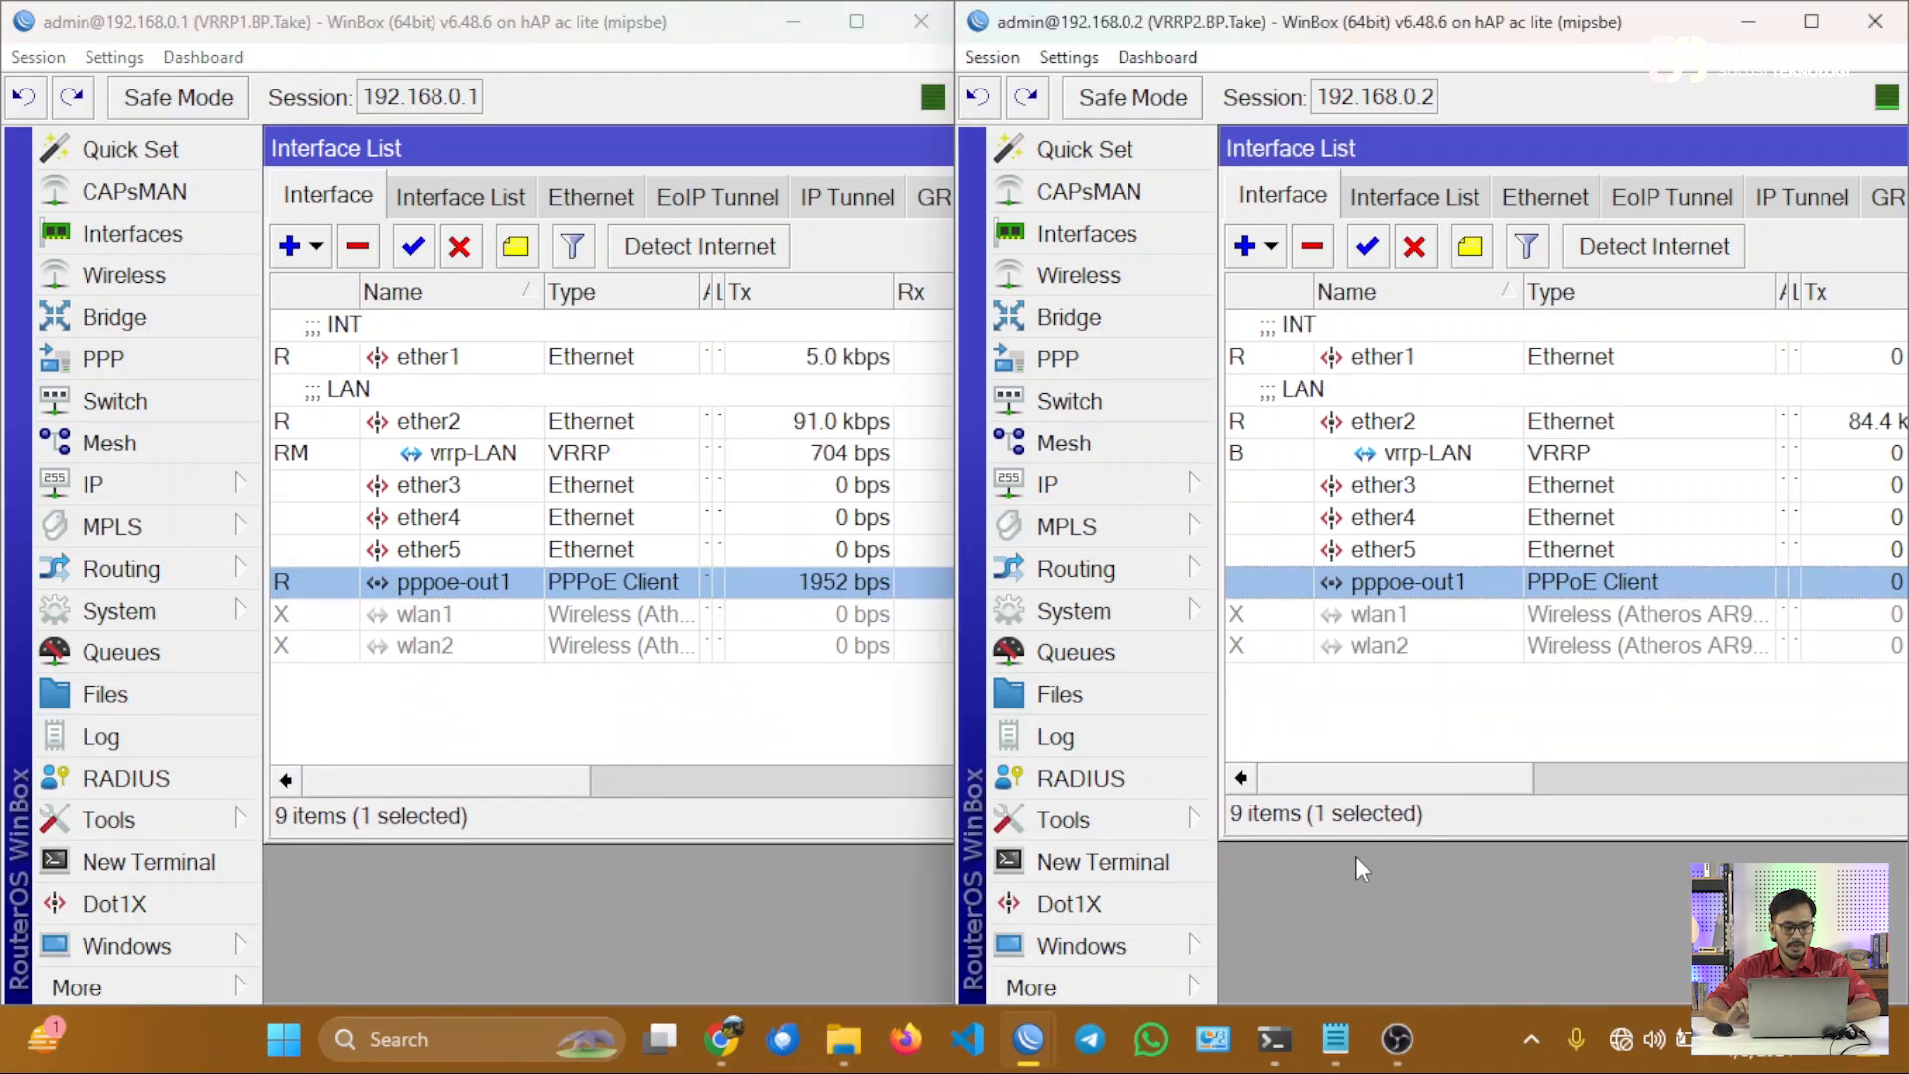
# Add a VRRP interface on ether1 of the VRRP1 router with VRID 1 and priority 254.
pyautogui.click(863, 702)
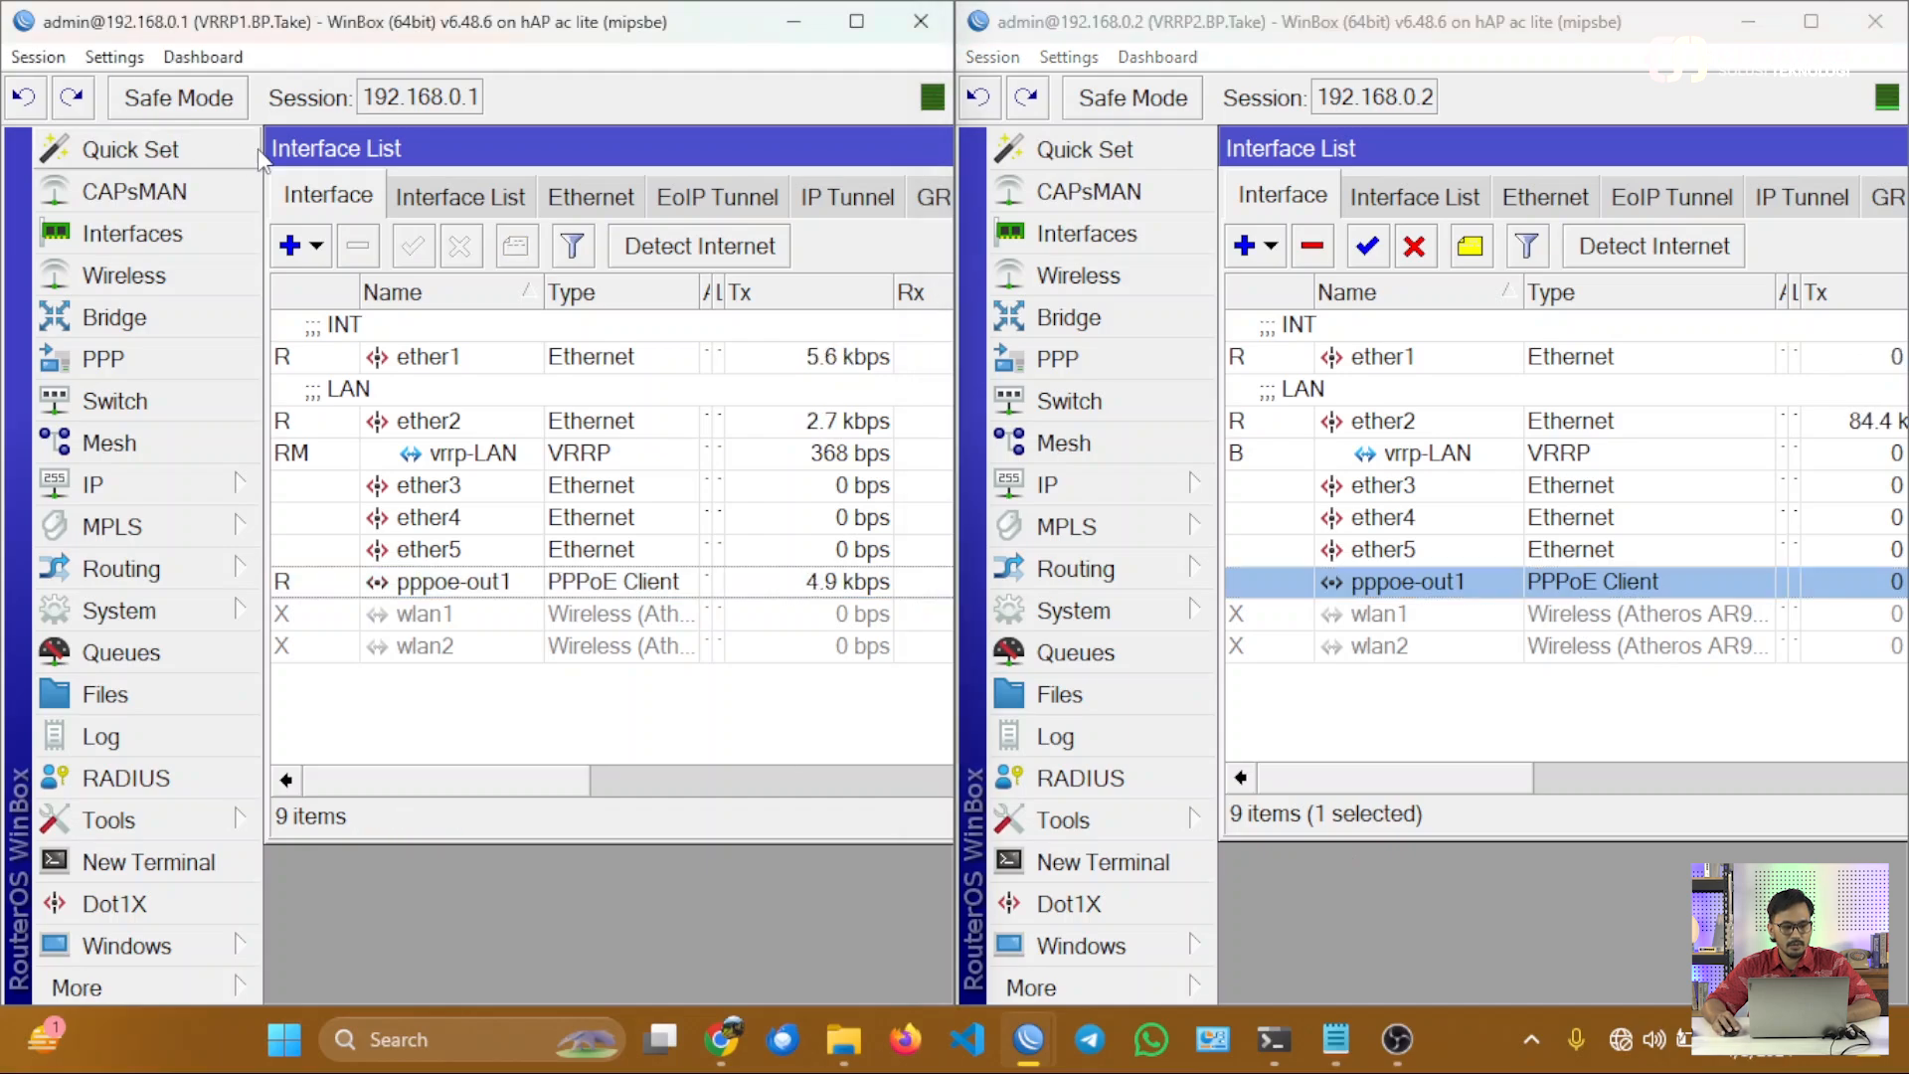
pyautogui.click(312, 248)
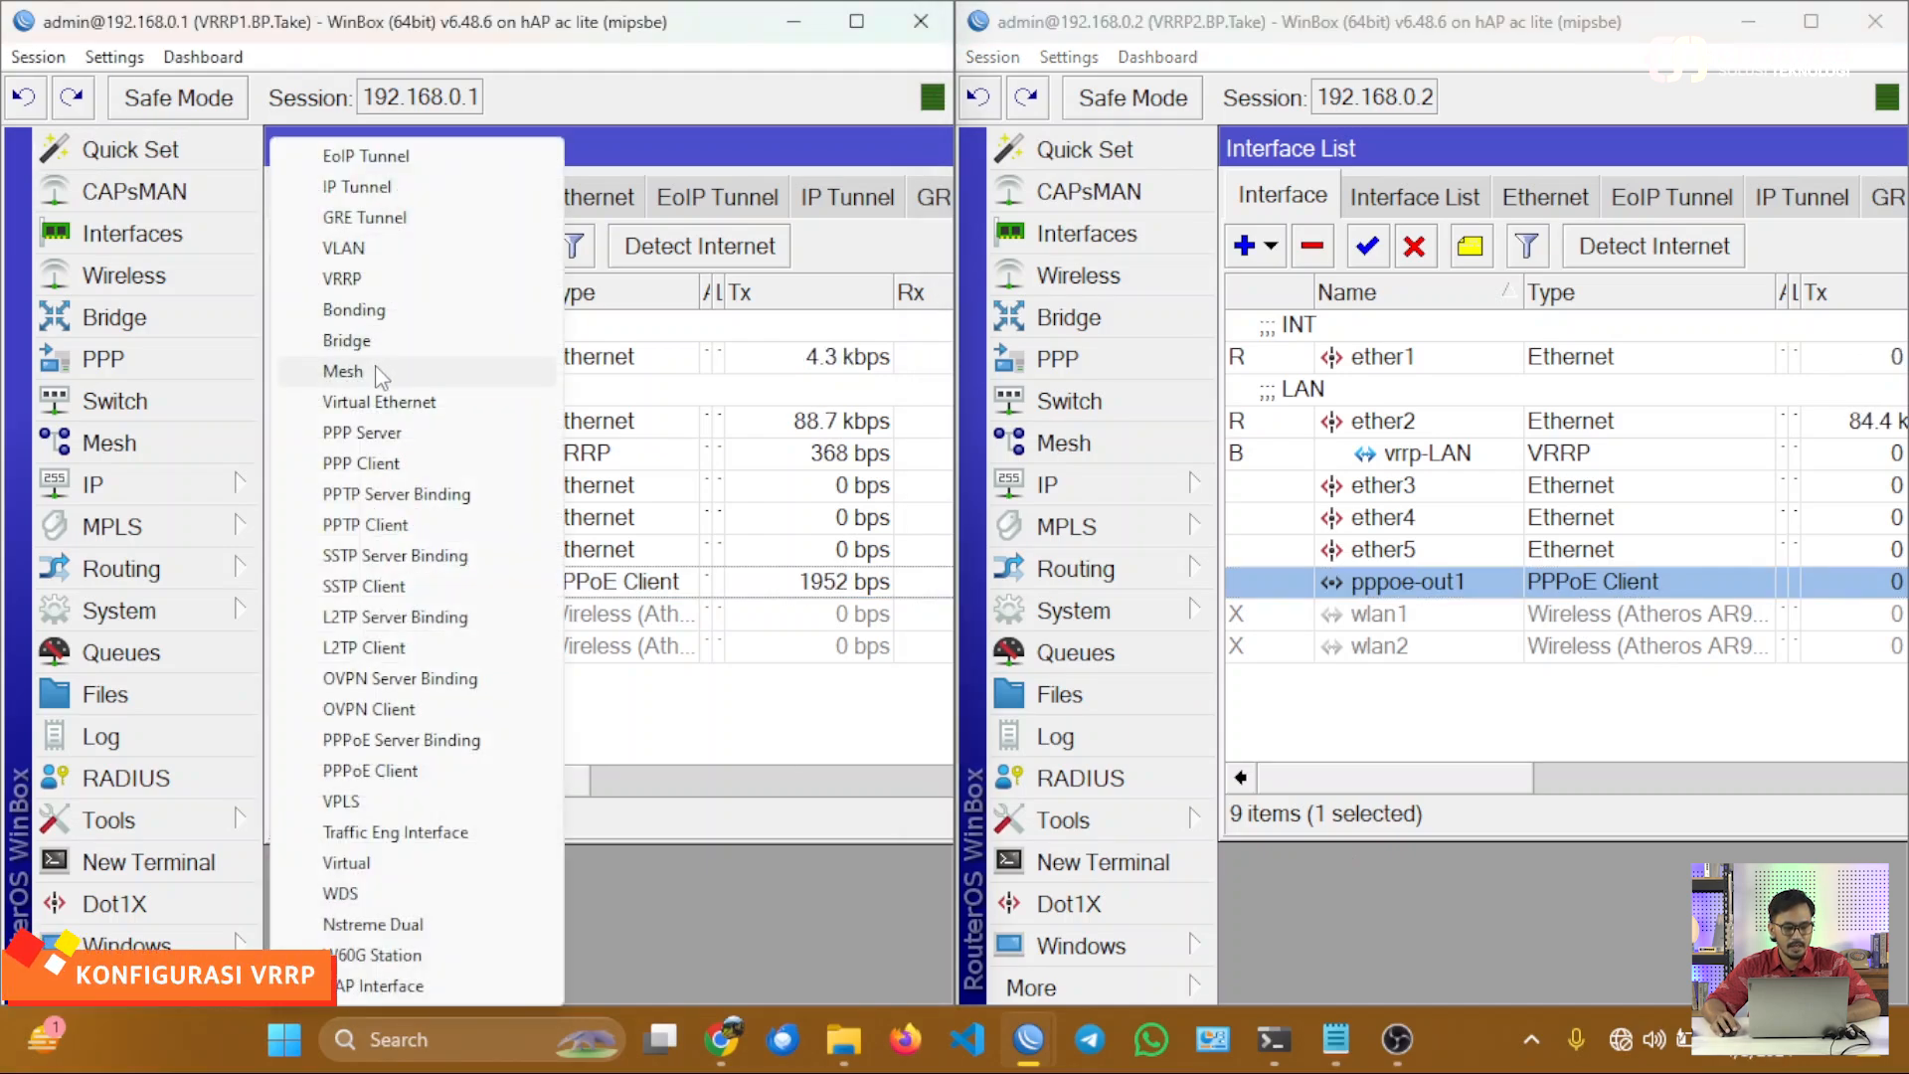
pyautogui.click(382, 281)
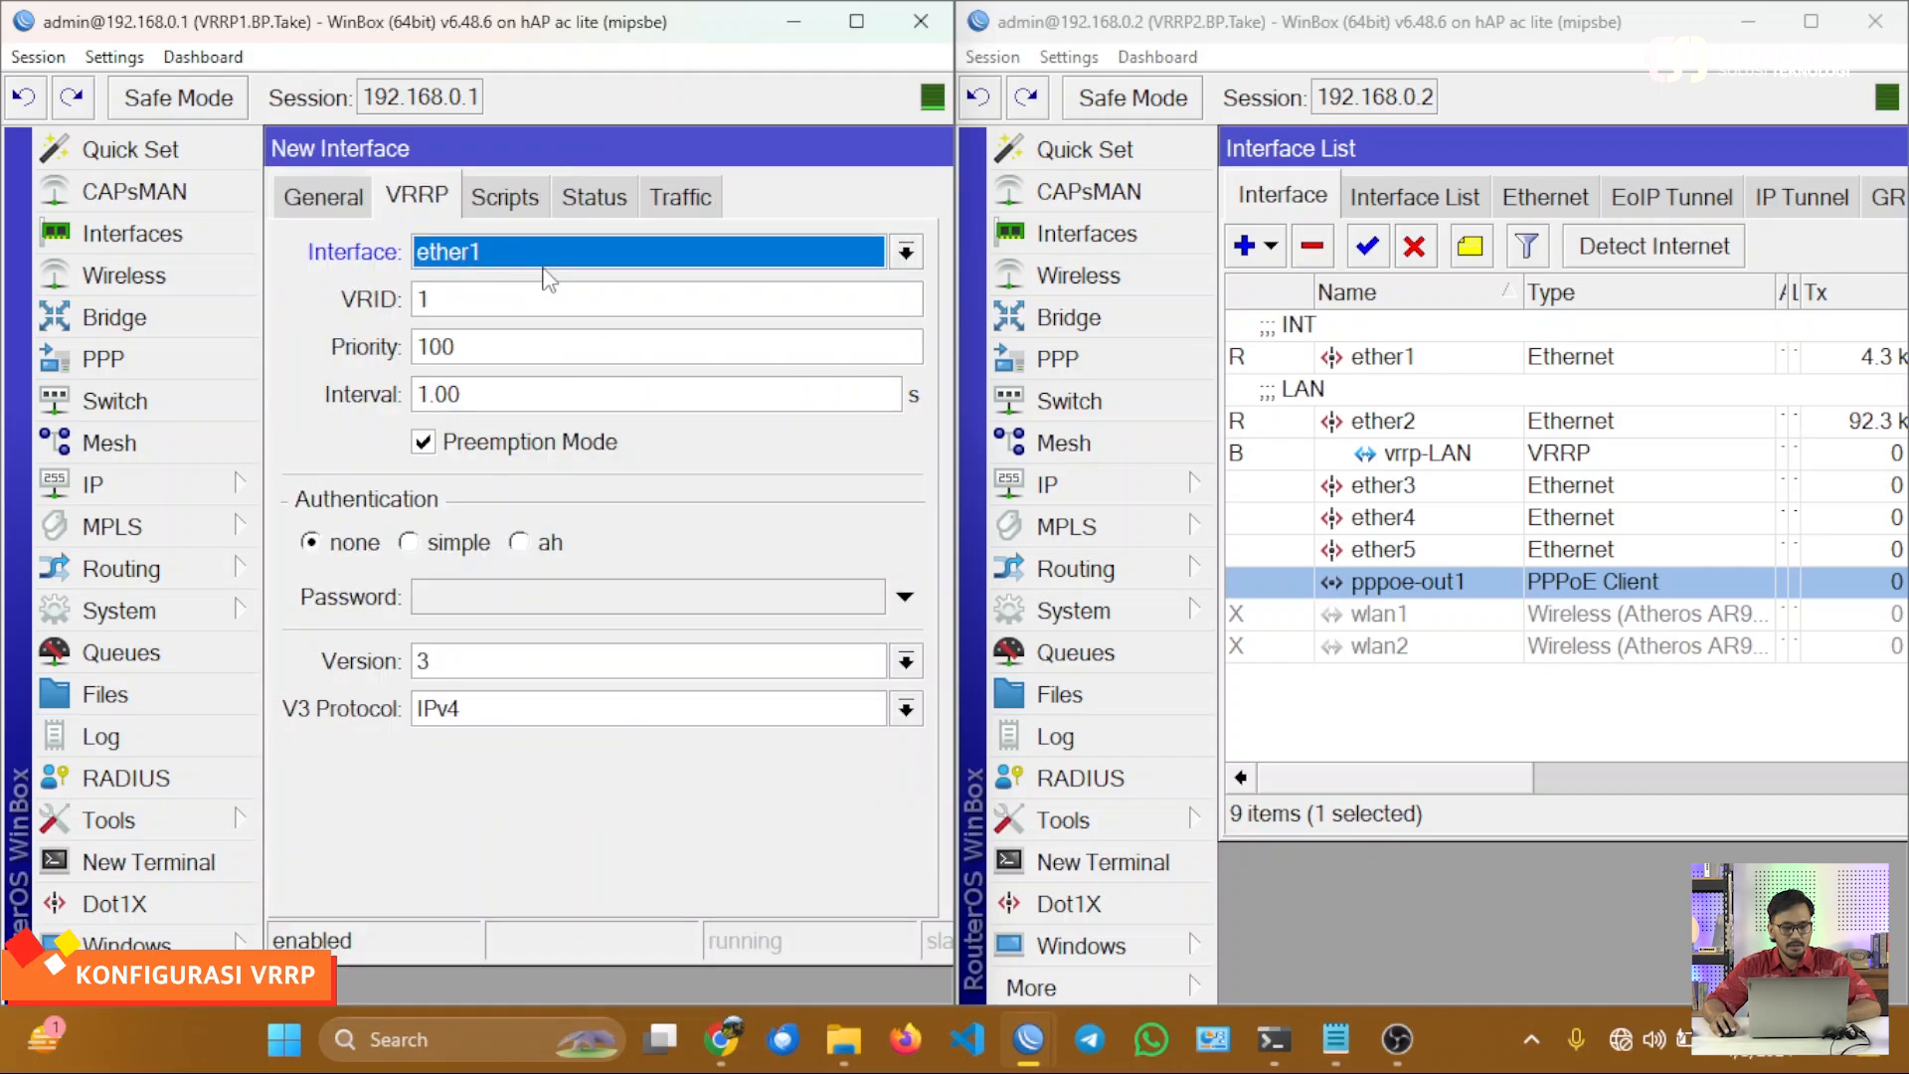
pyautogui.click(530, 310)
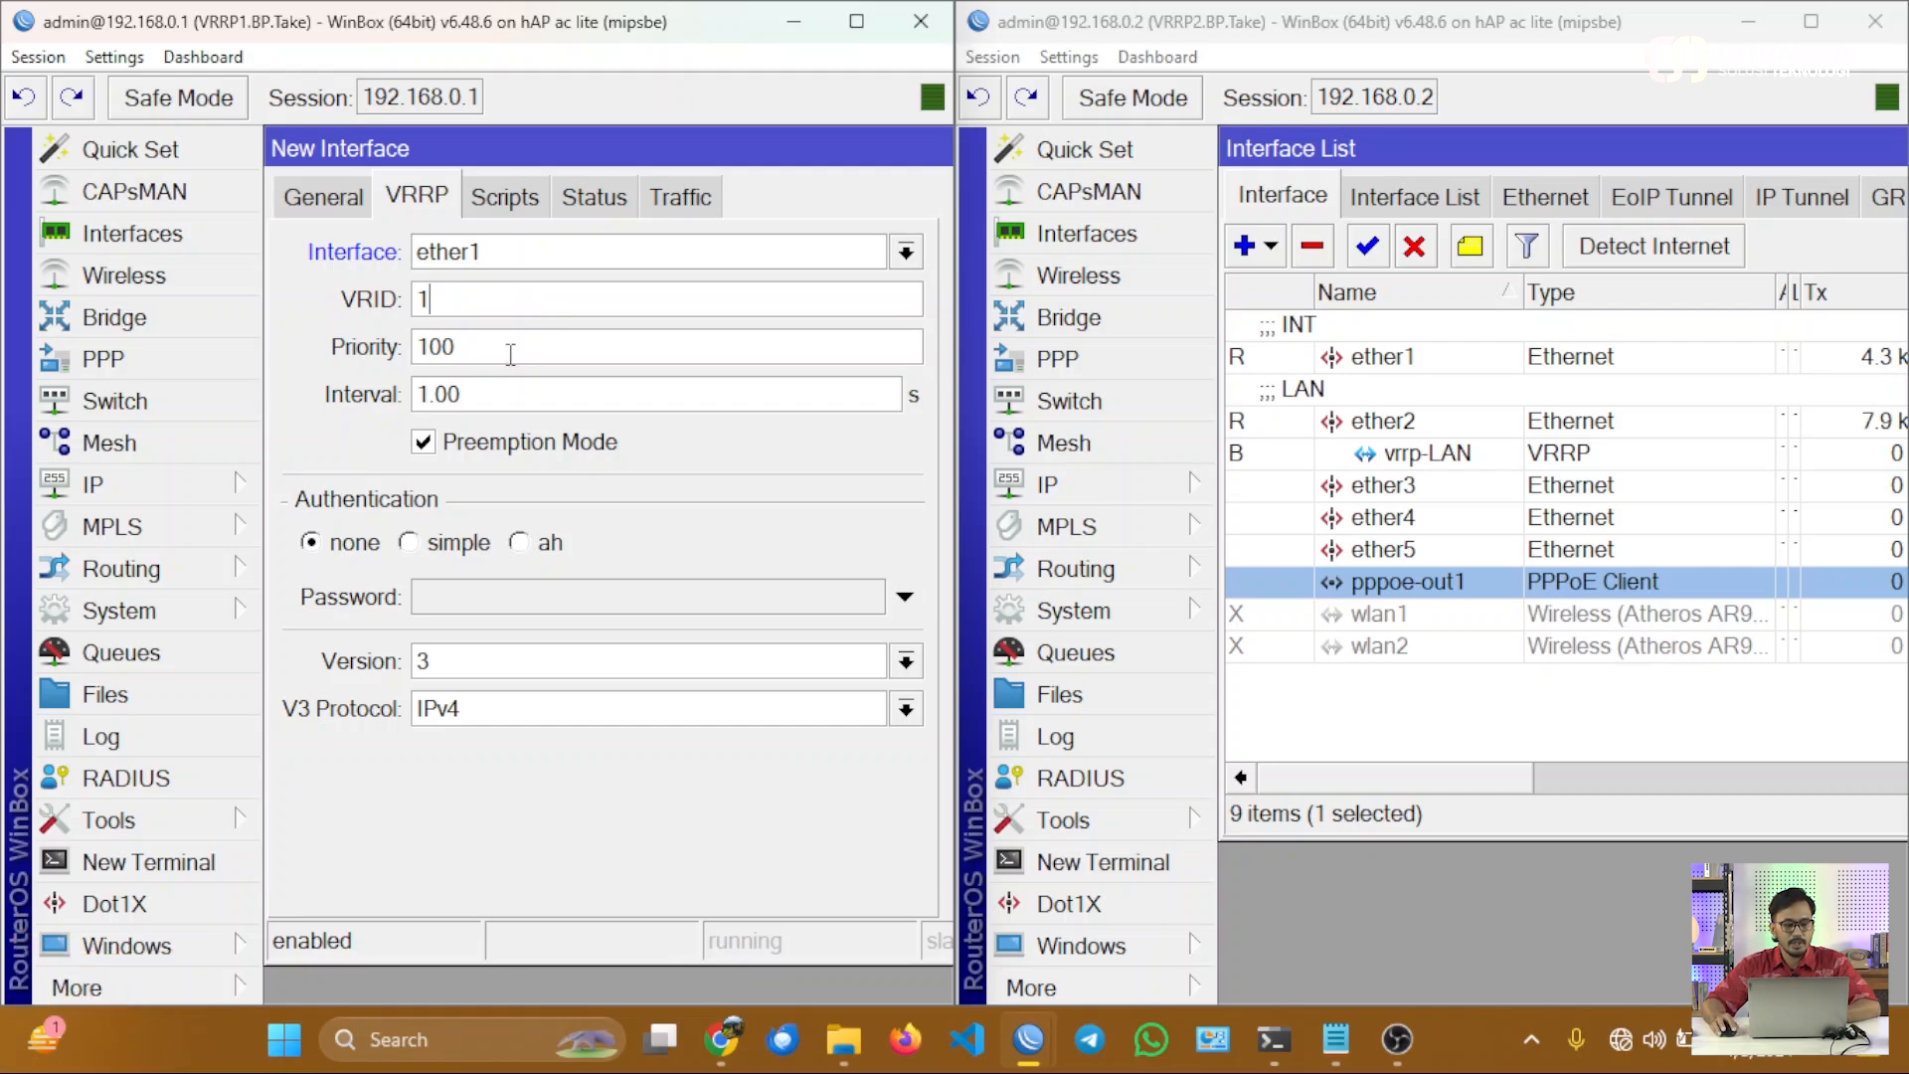
pyautogui.moveTo(510, 354); pyautogui.dragTo(401, 339)
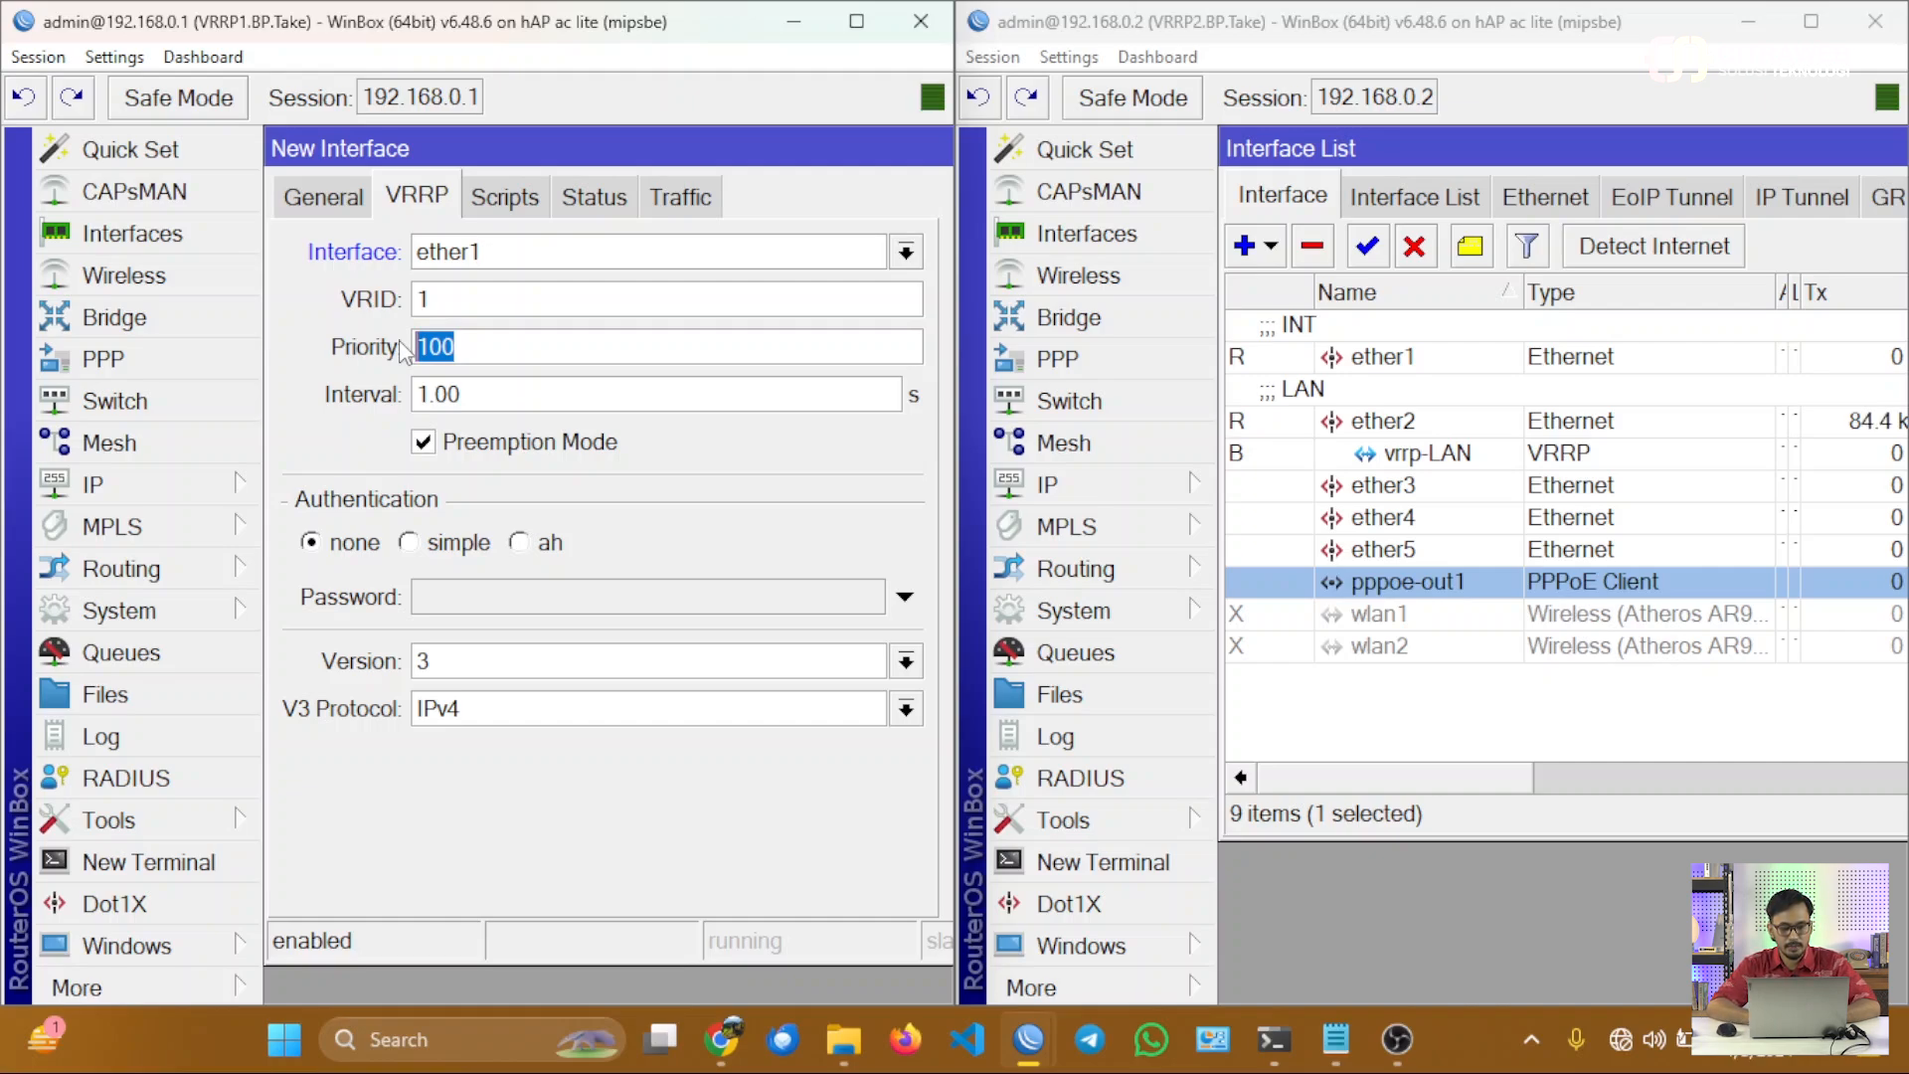
pyautogui.write('254')
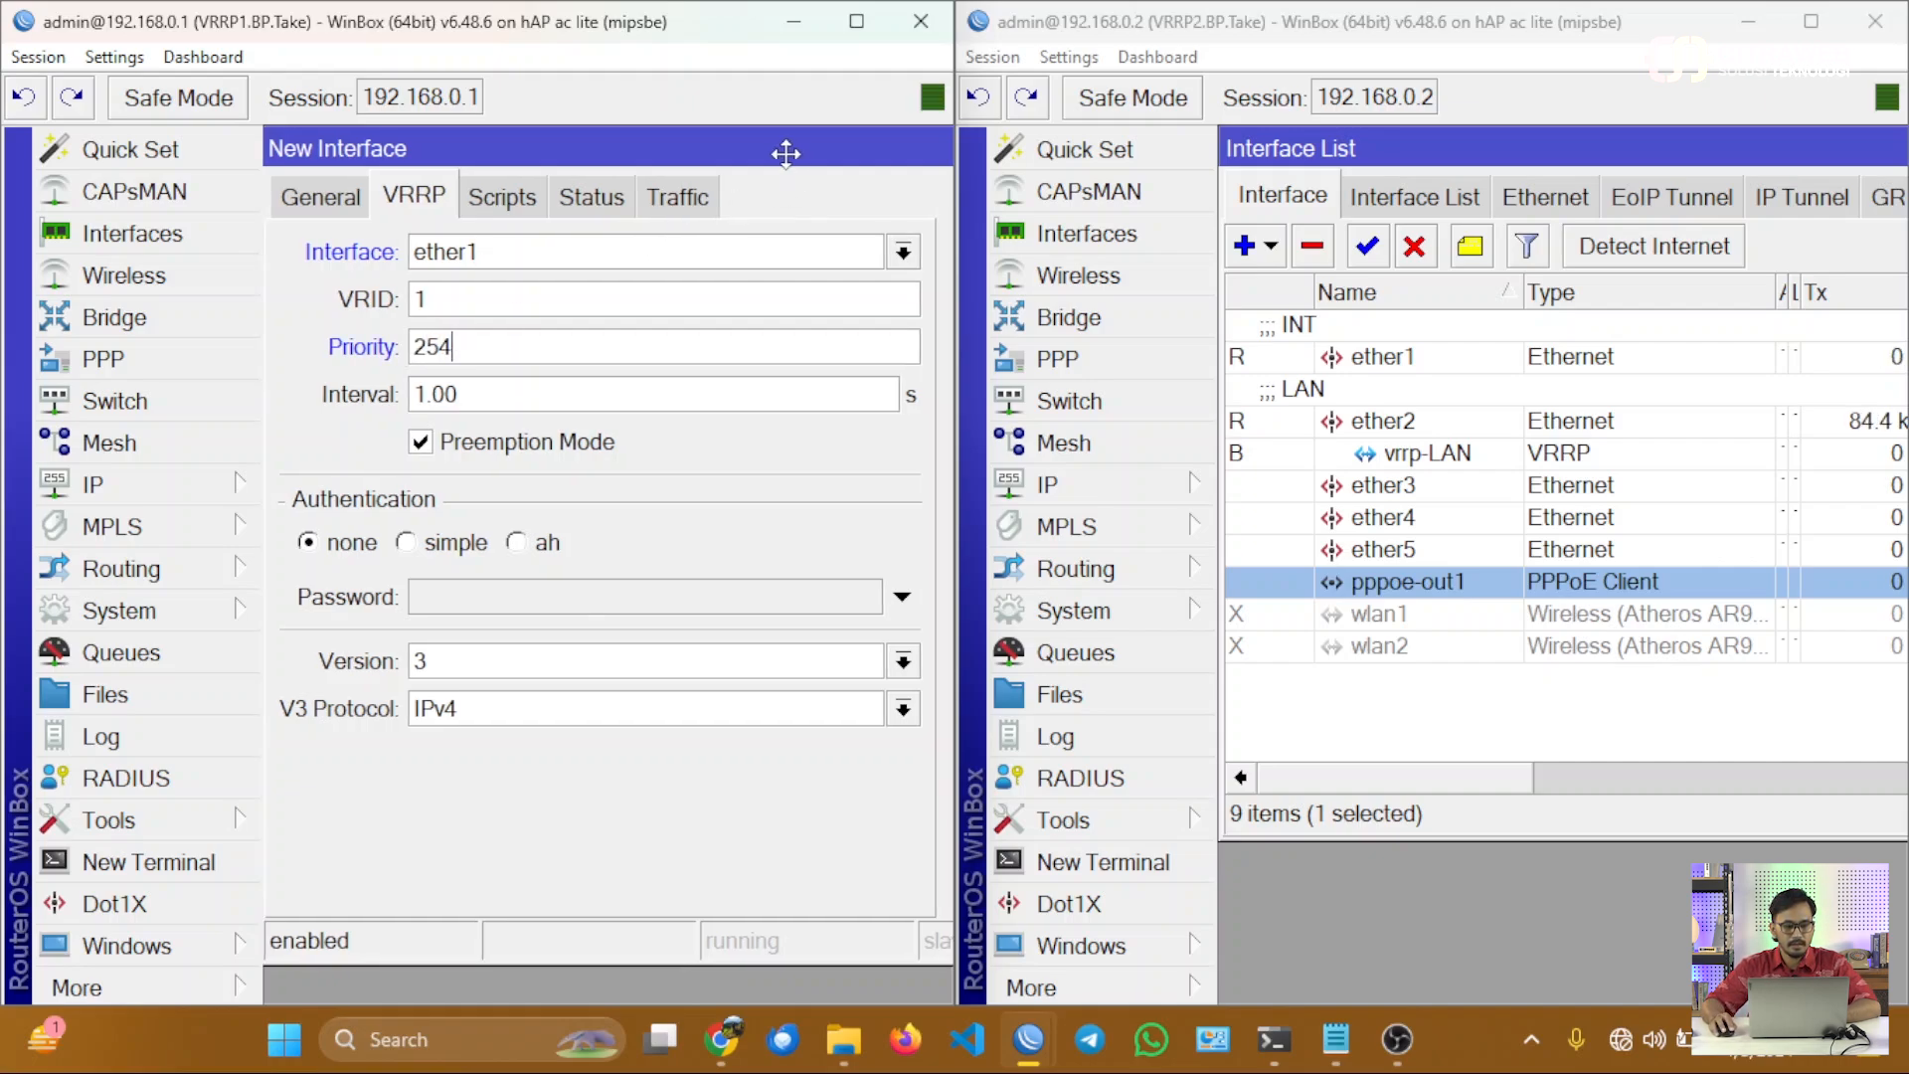
pyautogui.moveTo(784, 153); pyautogui.dragTo(657, 159)
pyautogui.click(852, 315)
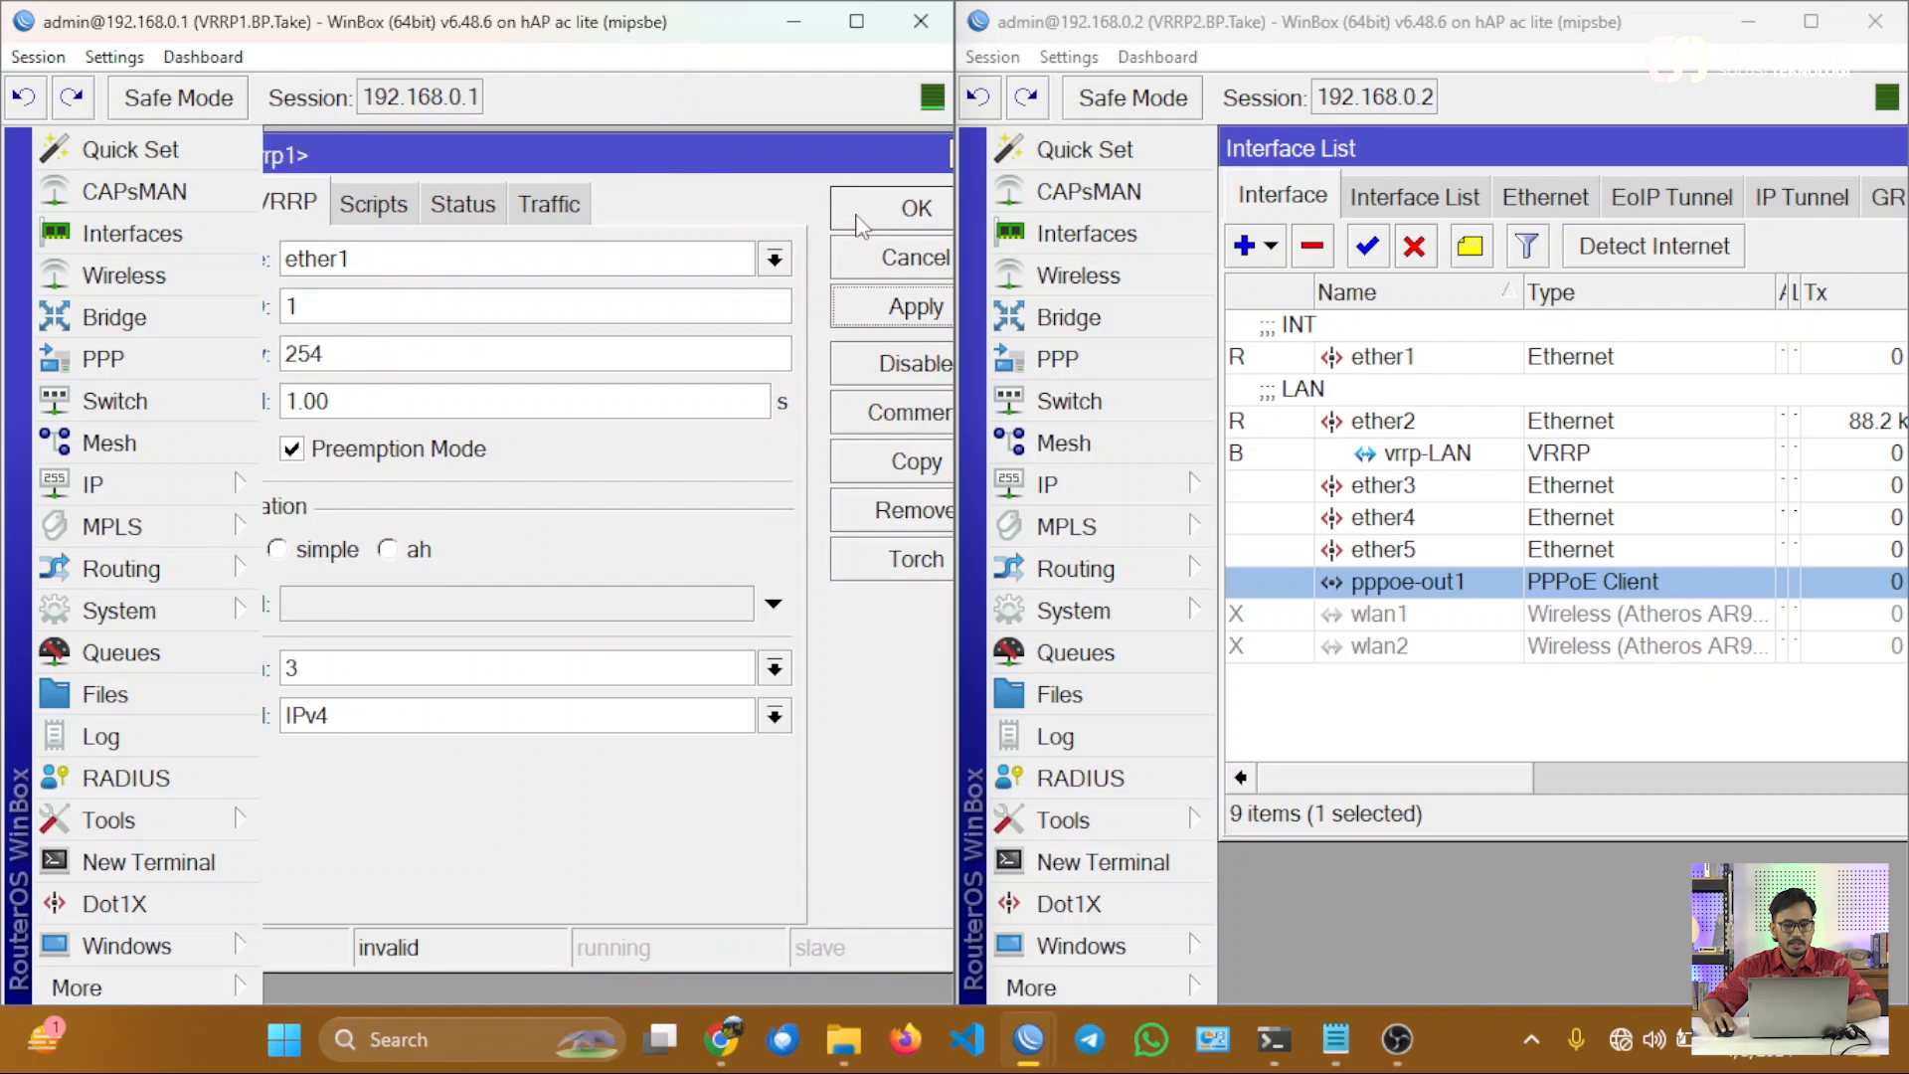
pyautogui.click(857, 217)
pyautogui.click(488, 393)
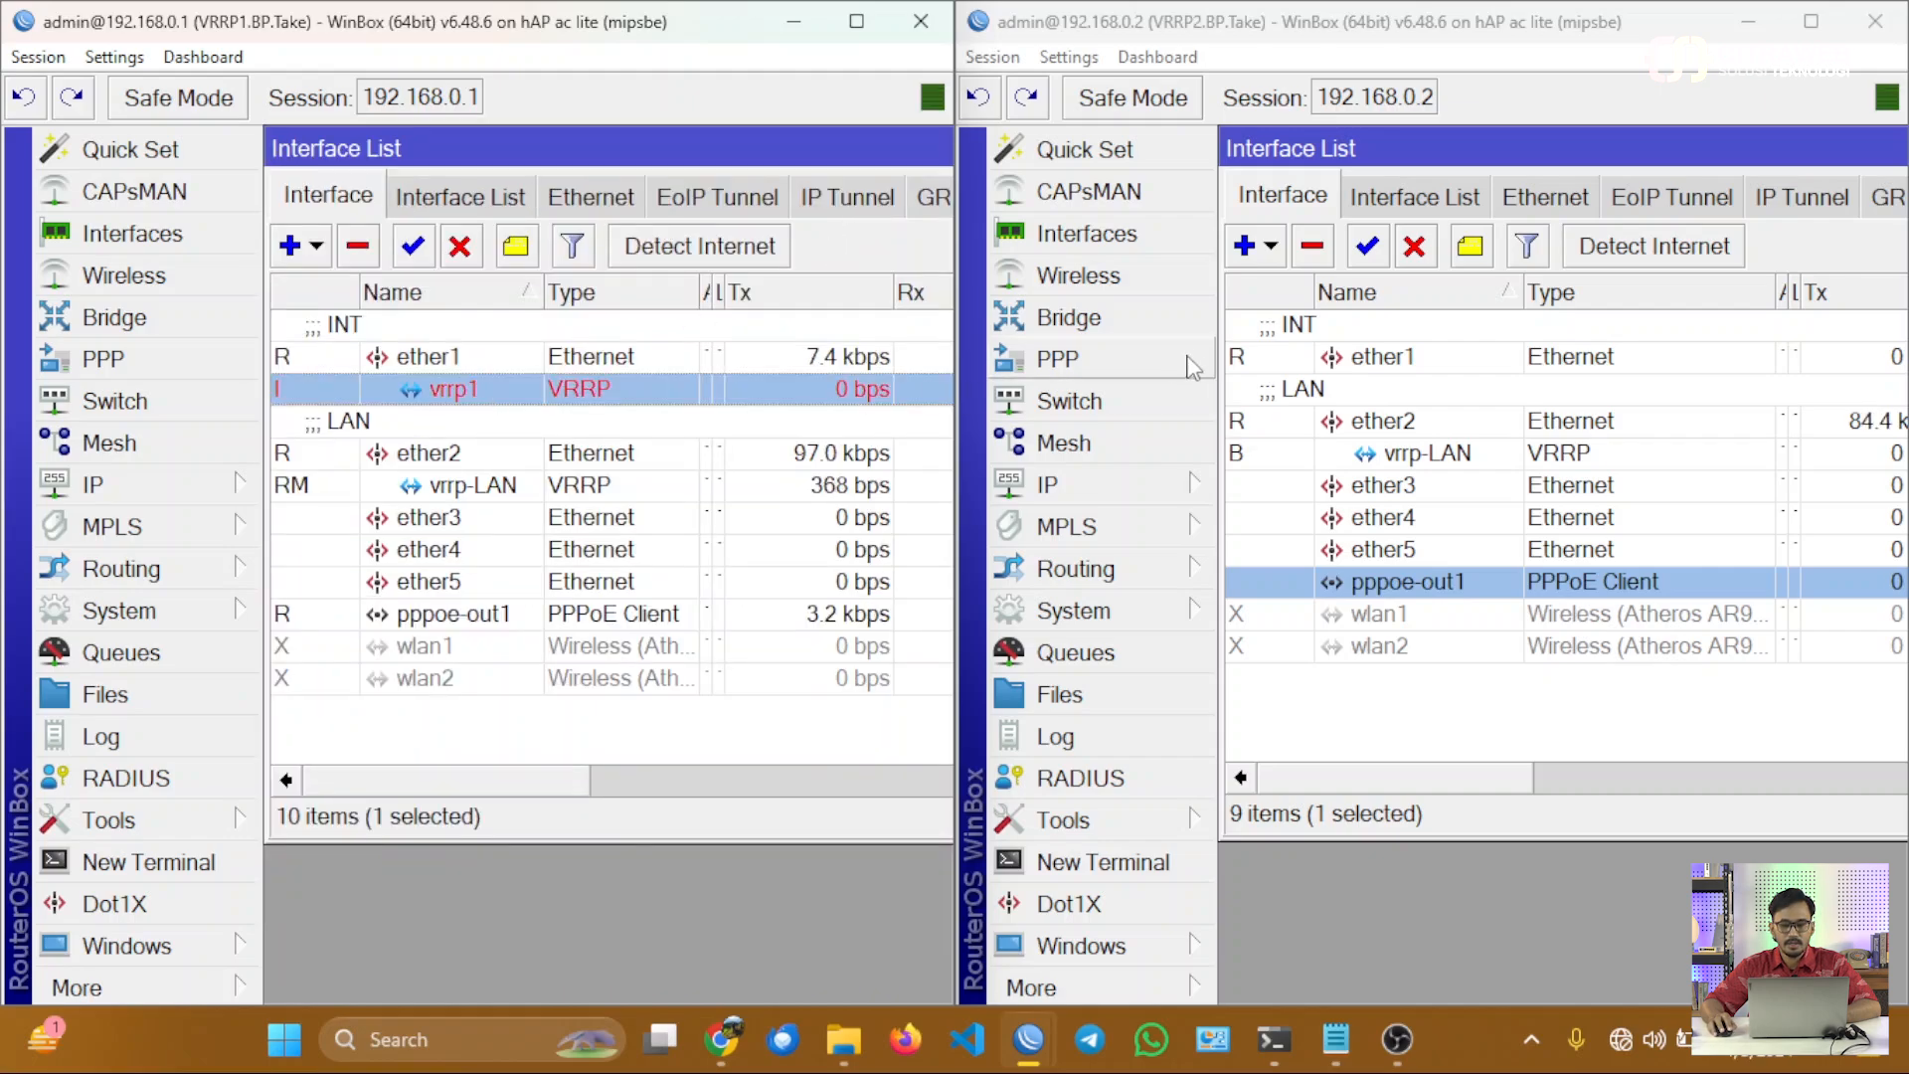
# Add a VRRP interface on ether1 of VRRP2 with VRID 1 and priority 100, comparing it with the settings of vrrp1 on VRRP1.
pyautogui.click(1251, 259)
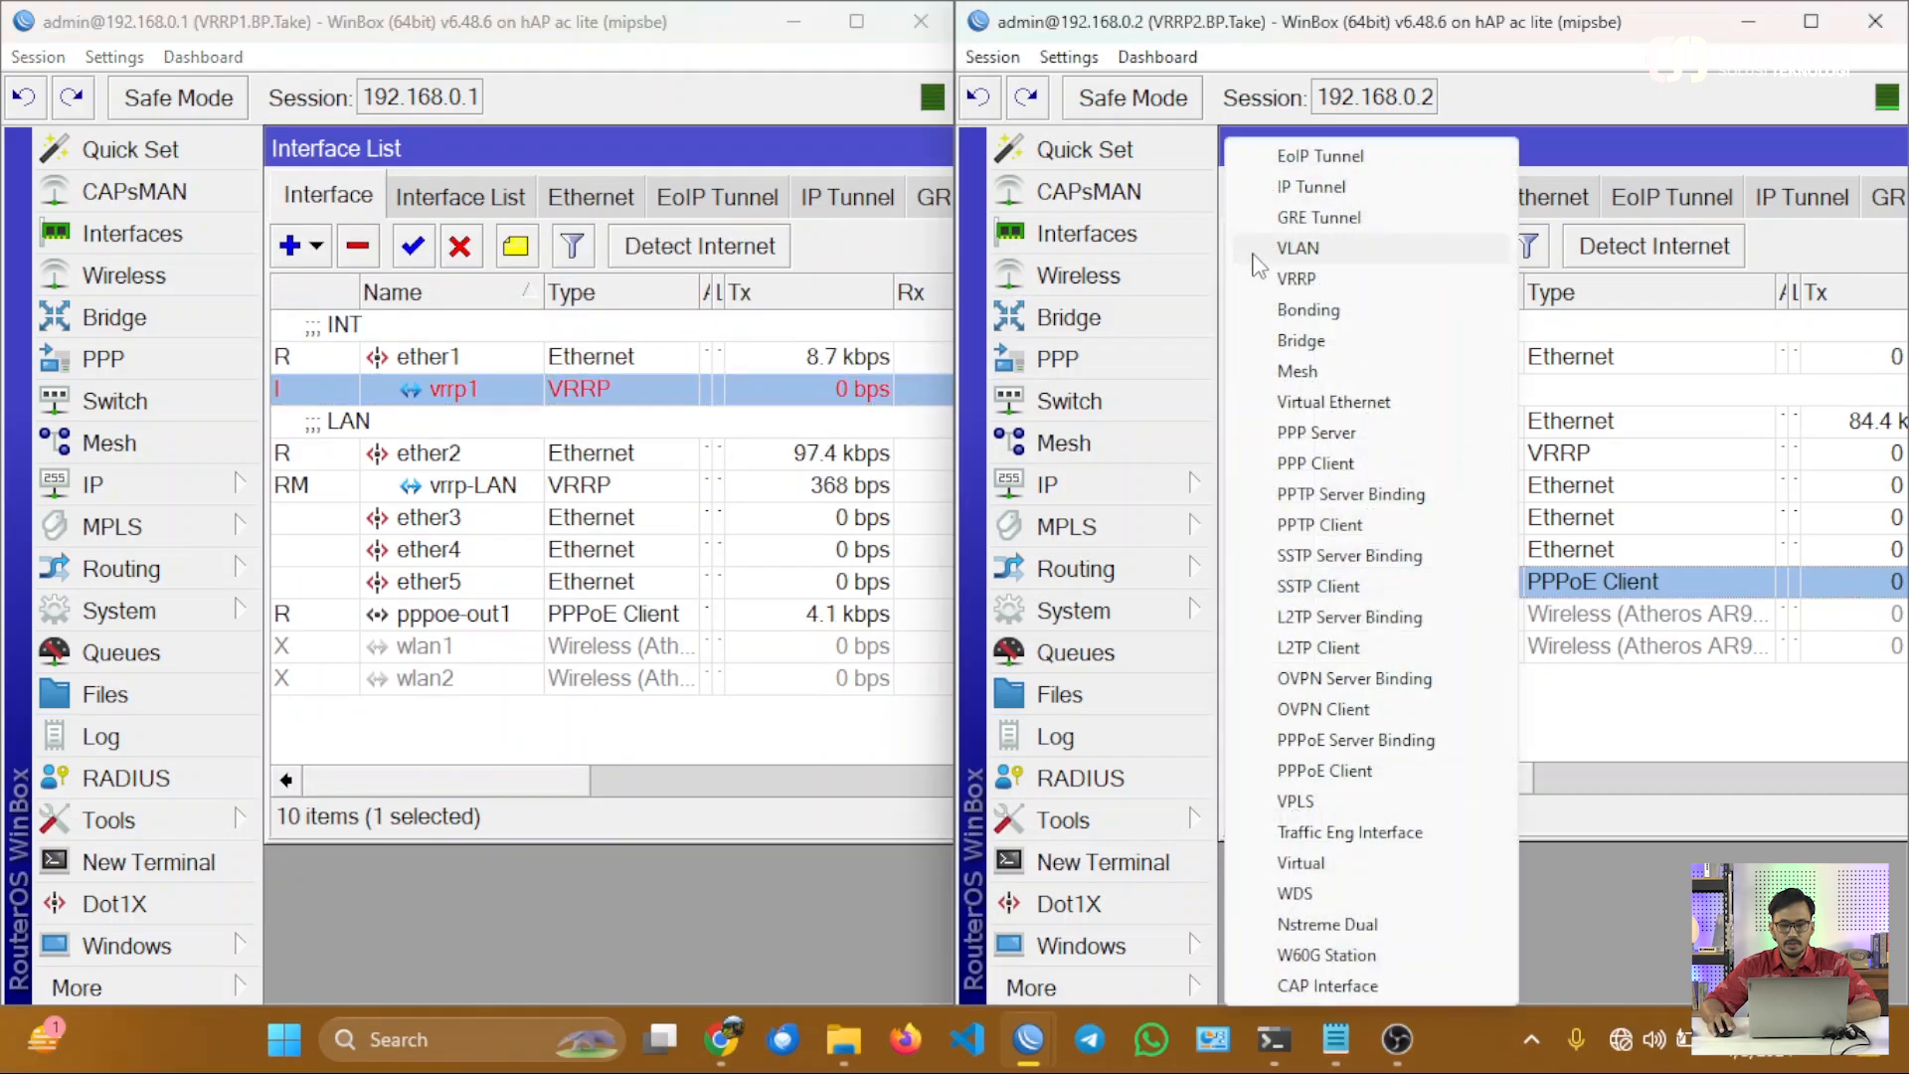
pyautogui.click(1316, 285)
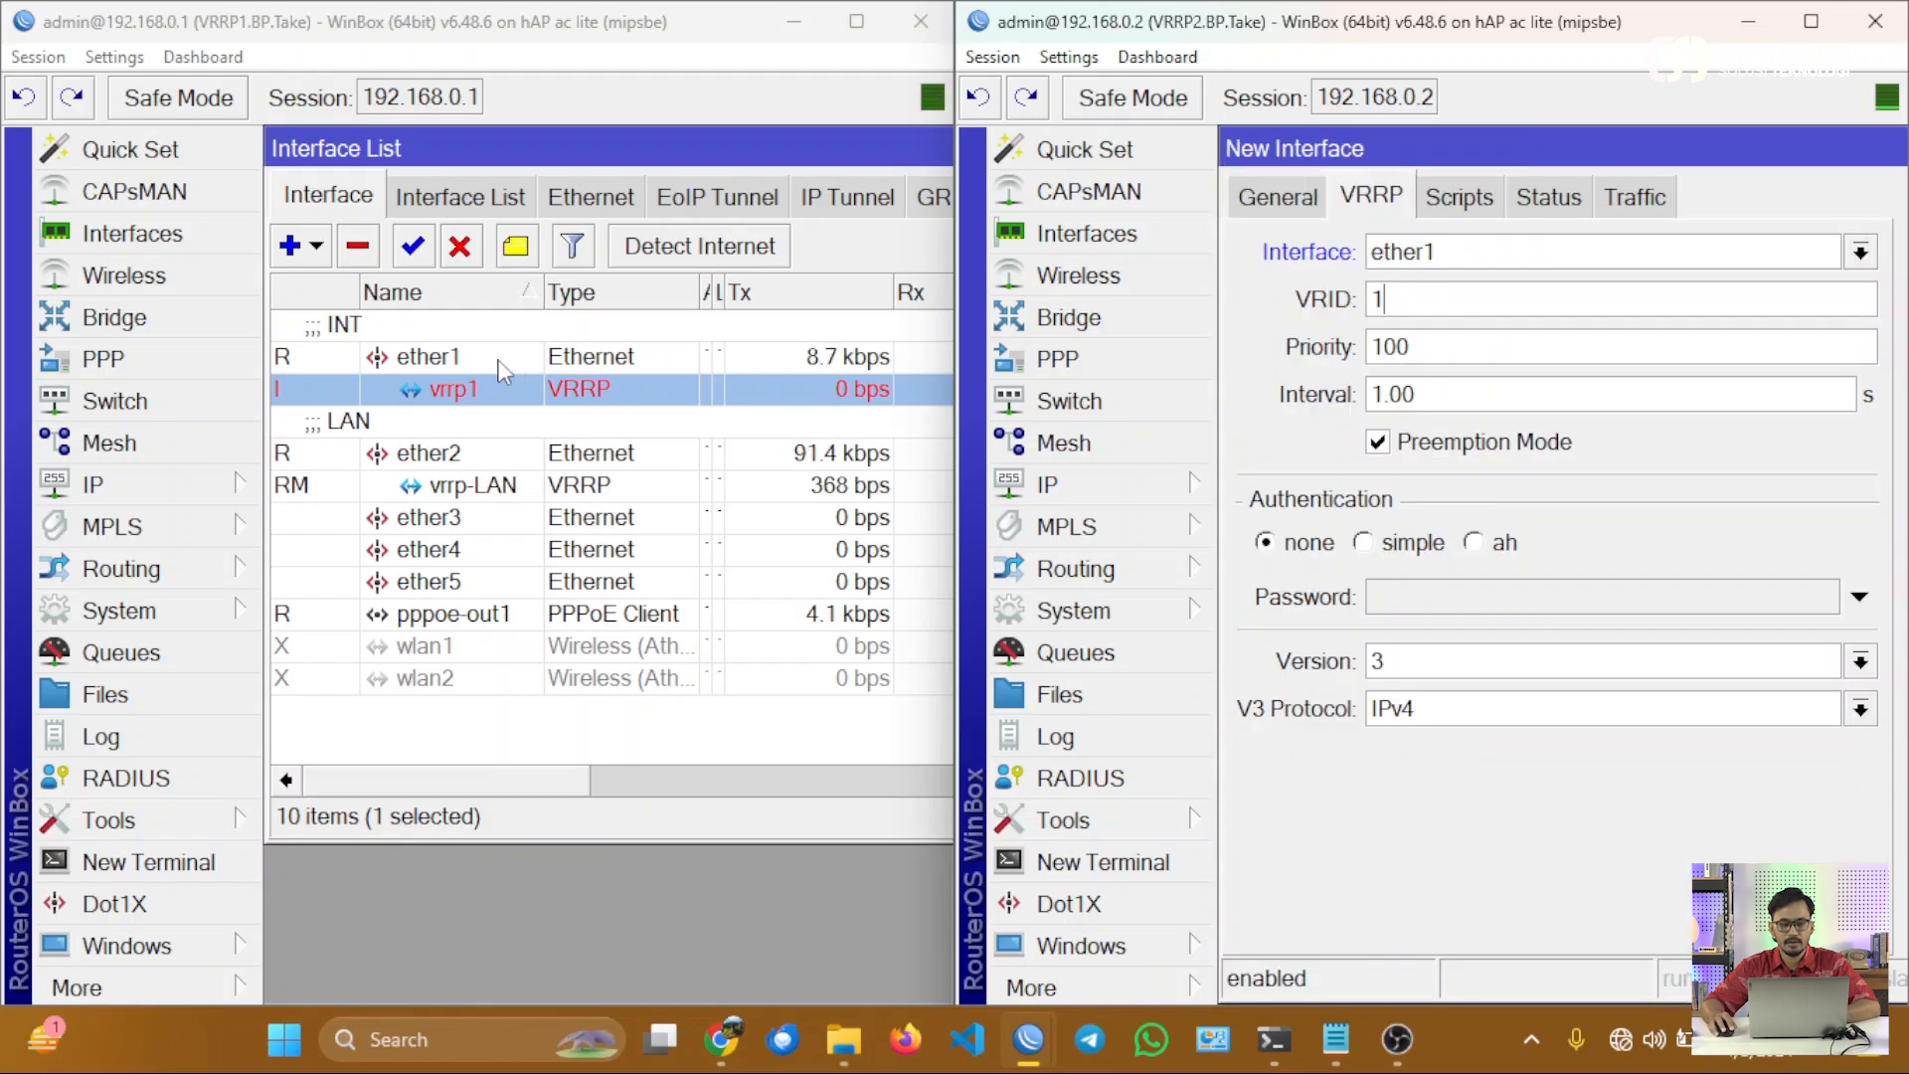
pyautogui.doubleClick(479, 389)
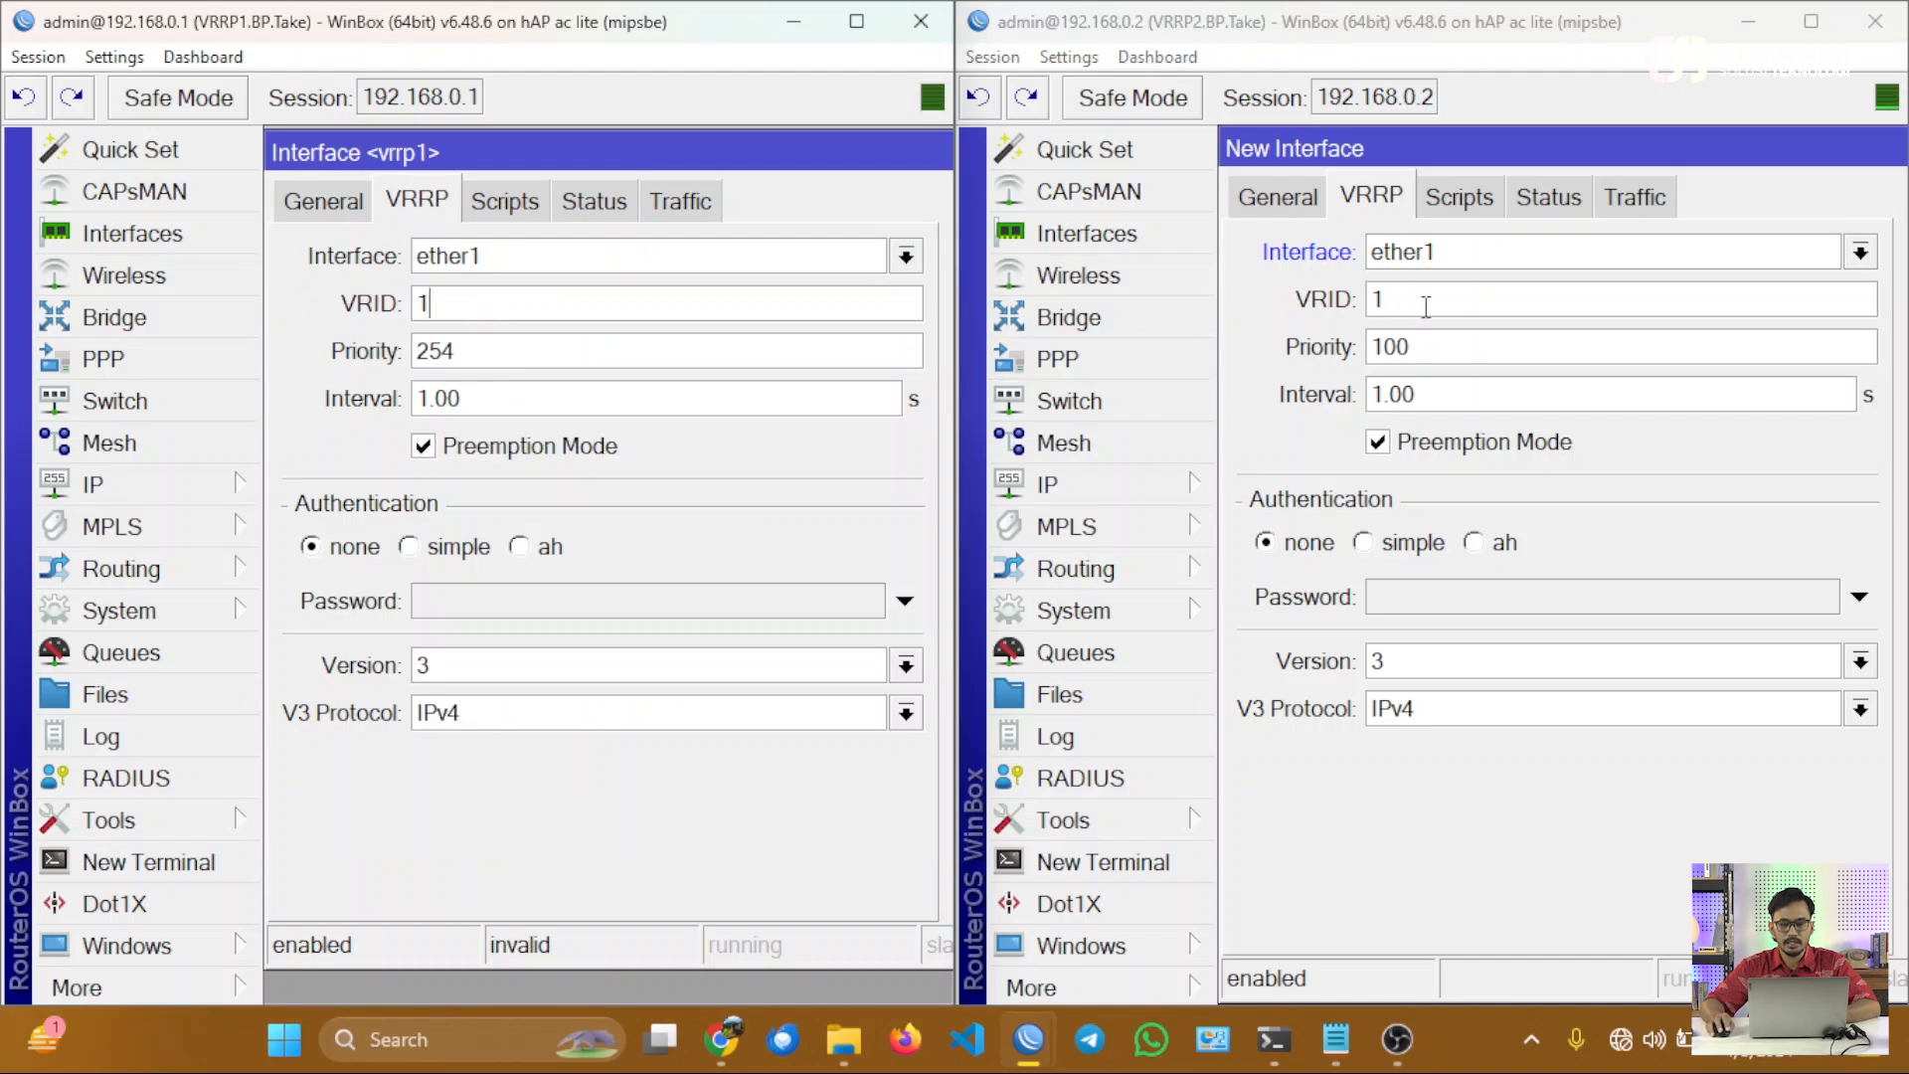
pyautogui.click(1428, 304)
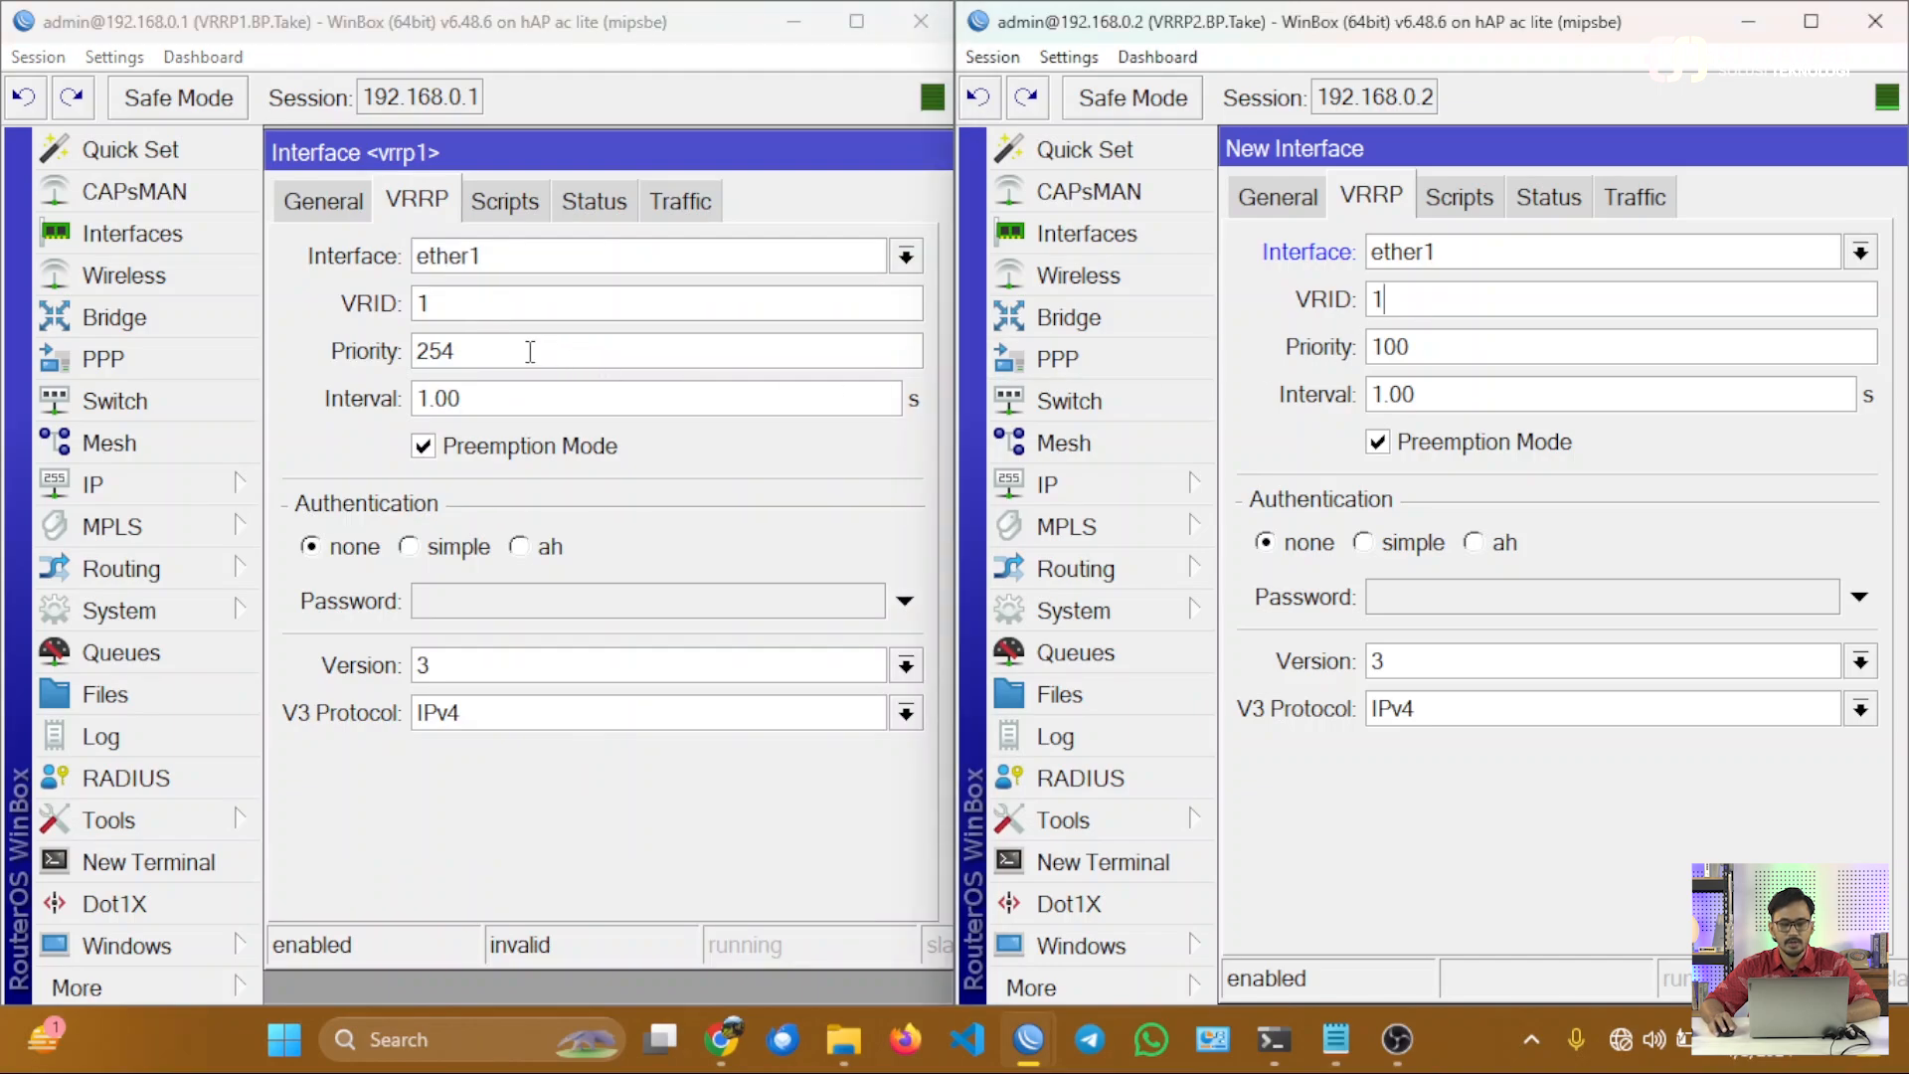
pyautogui.moveTo(530, 351); pyautogui.dragTo(388, 353)
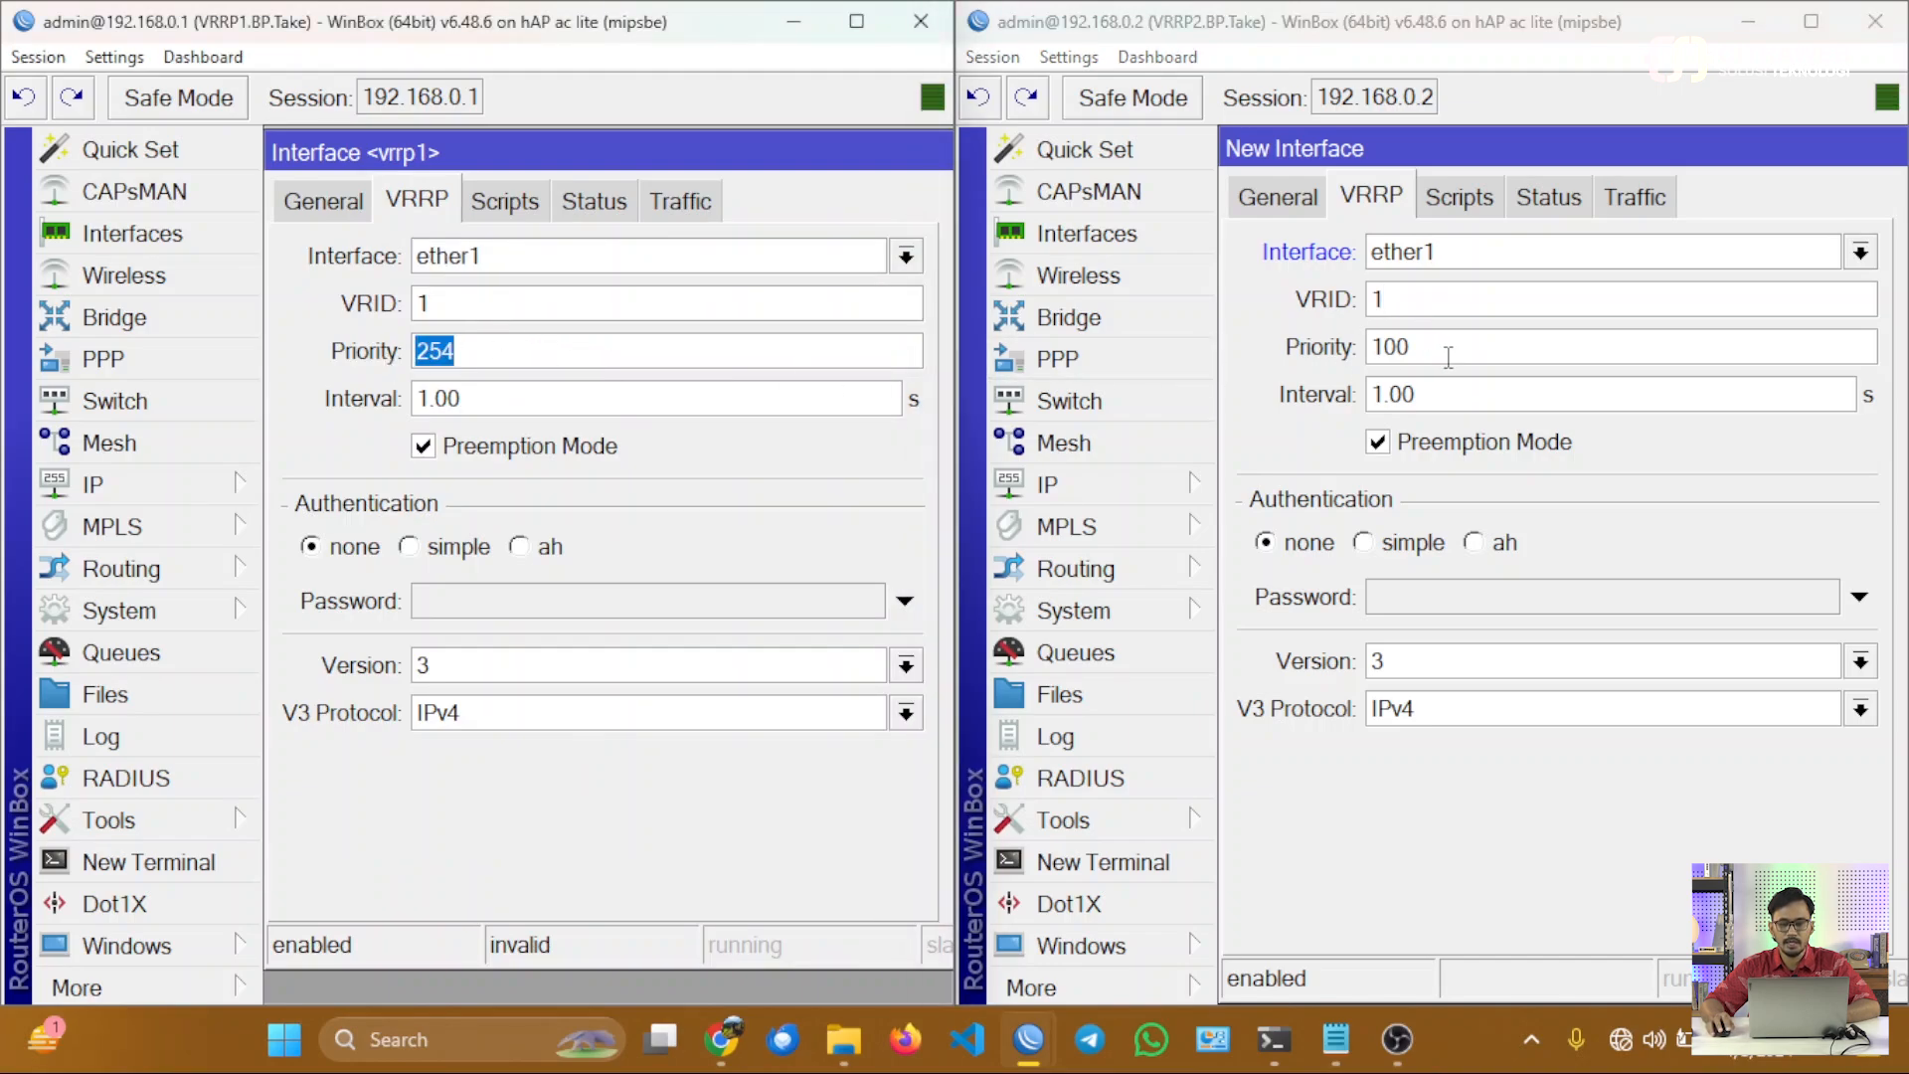
pyautogui.moveTo(1449, 354); pyautogui.dragTo(1357, 355)
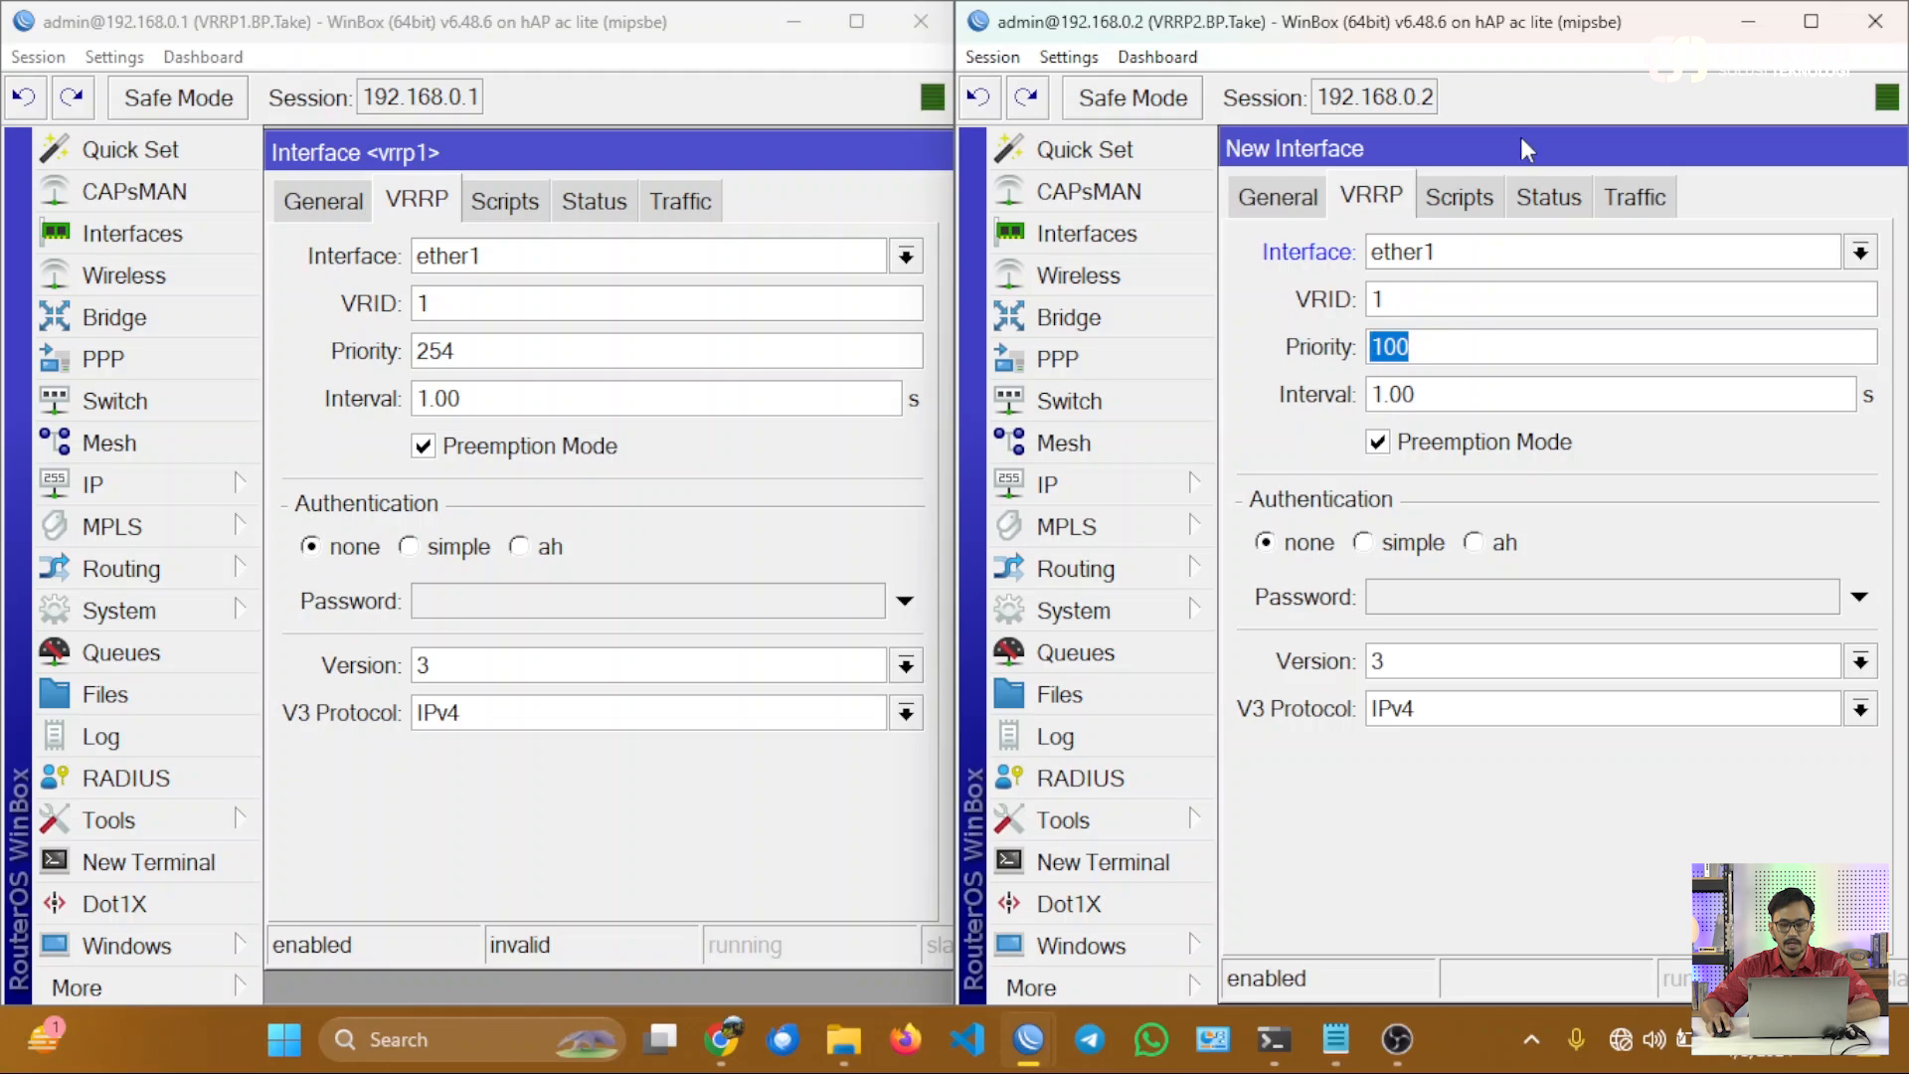
pyautogui.moveTo(1519, 135); pyautogui.dragTo(1323, 258)
pyautogui.click(1775, 325)
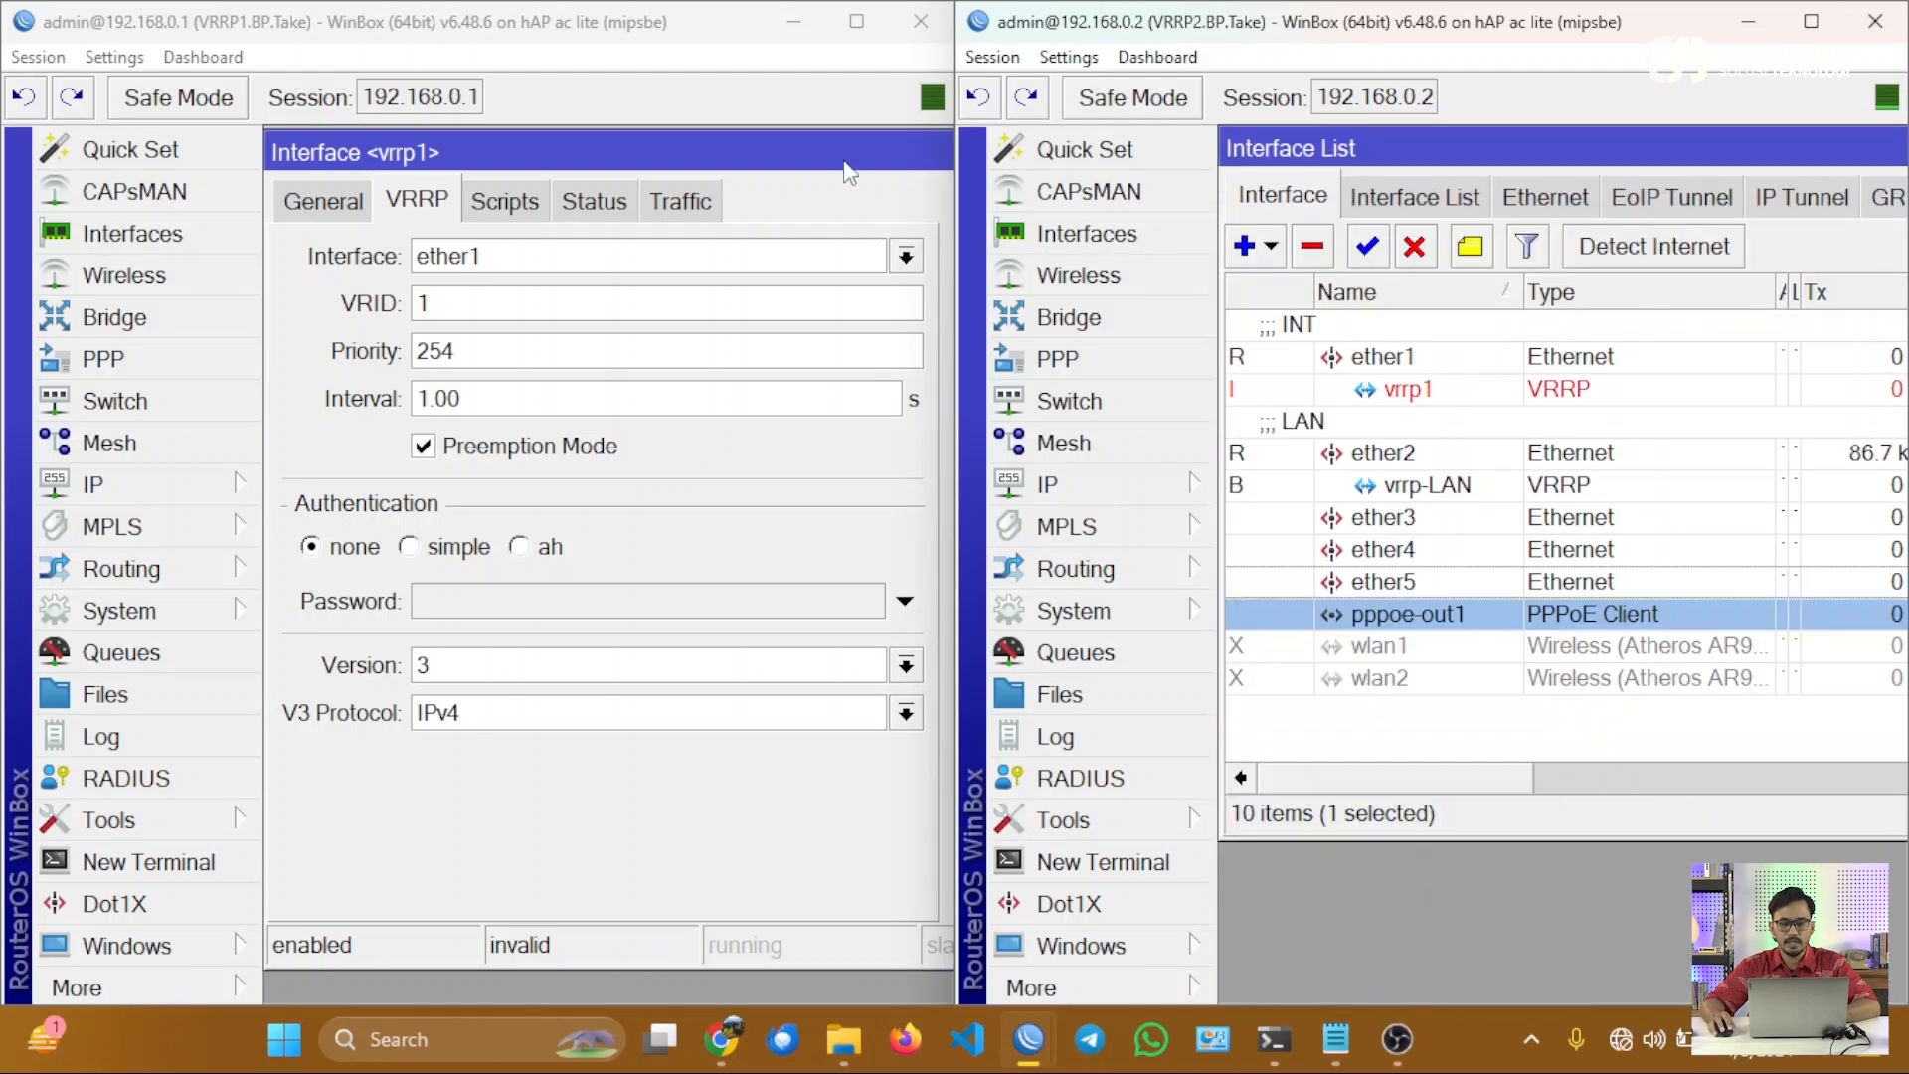
pyautogui.moveTo(844, 159); pyautogui.dragTo(655, 222)
pyautogui.click(841, 286)
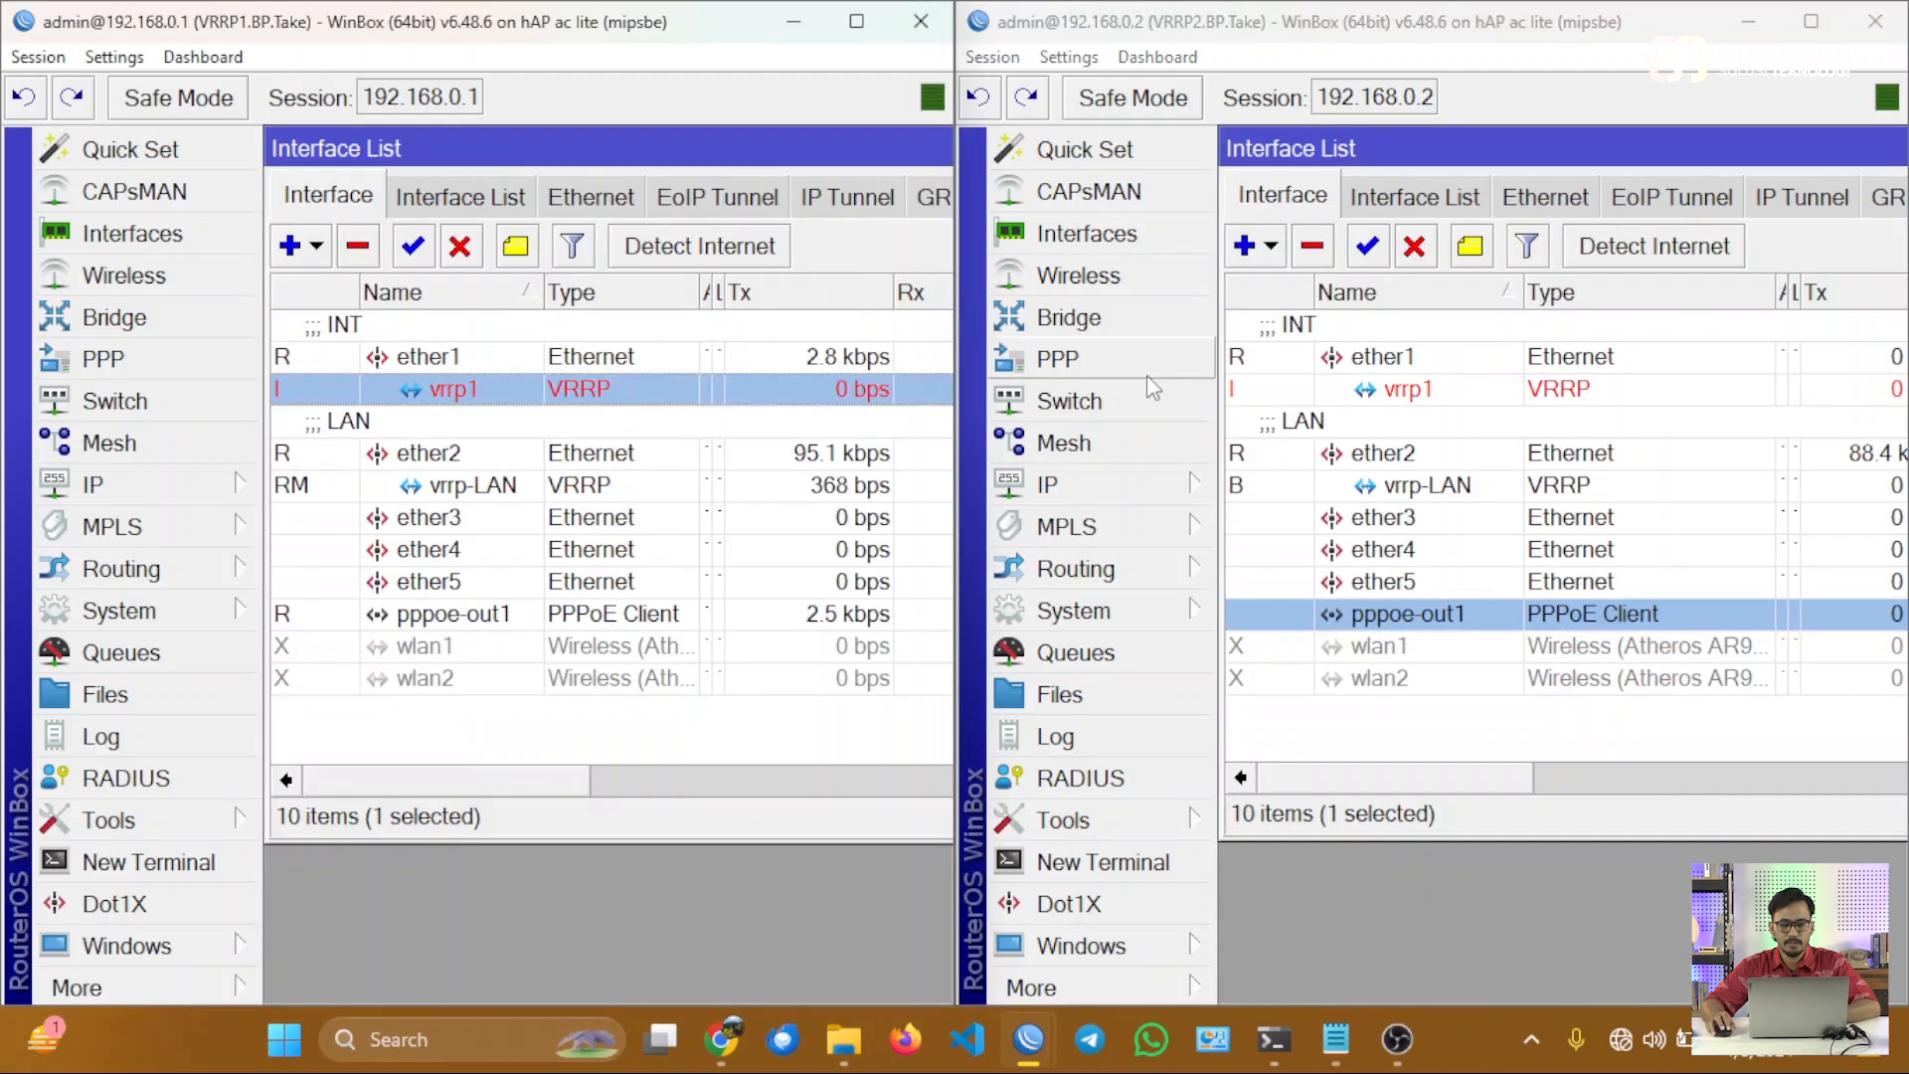
pyautogui.click(1305, 394)
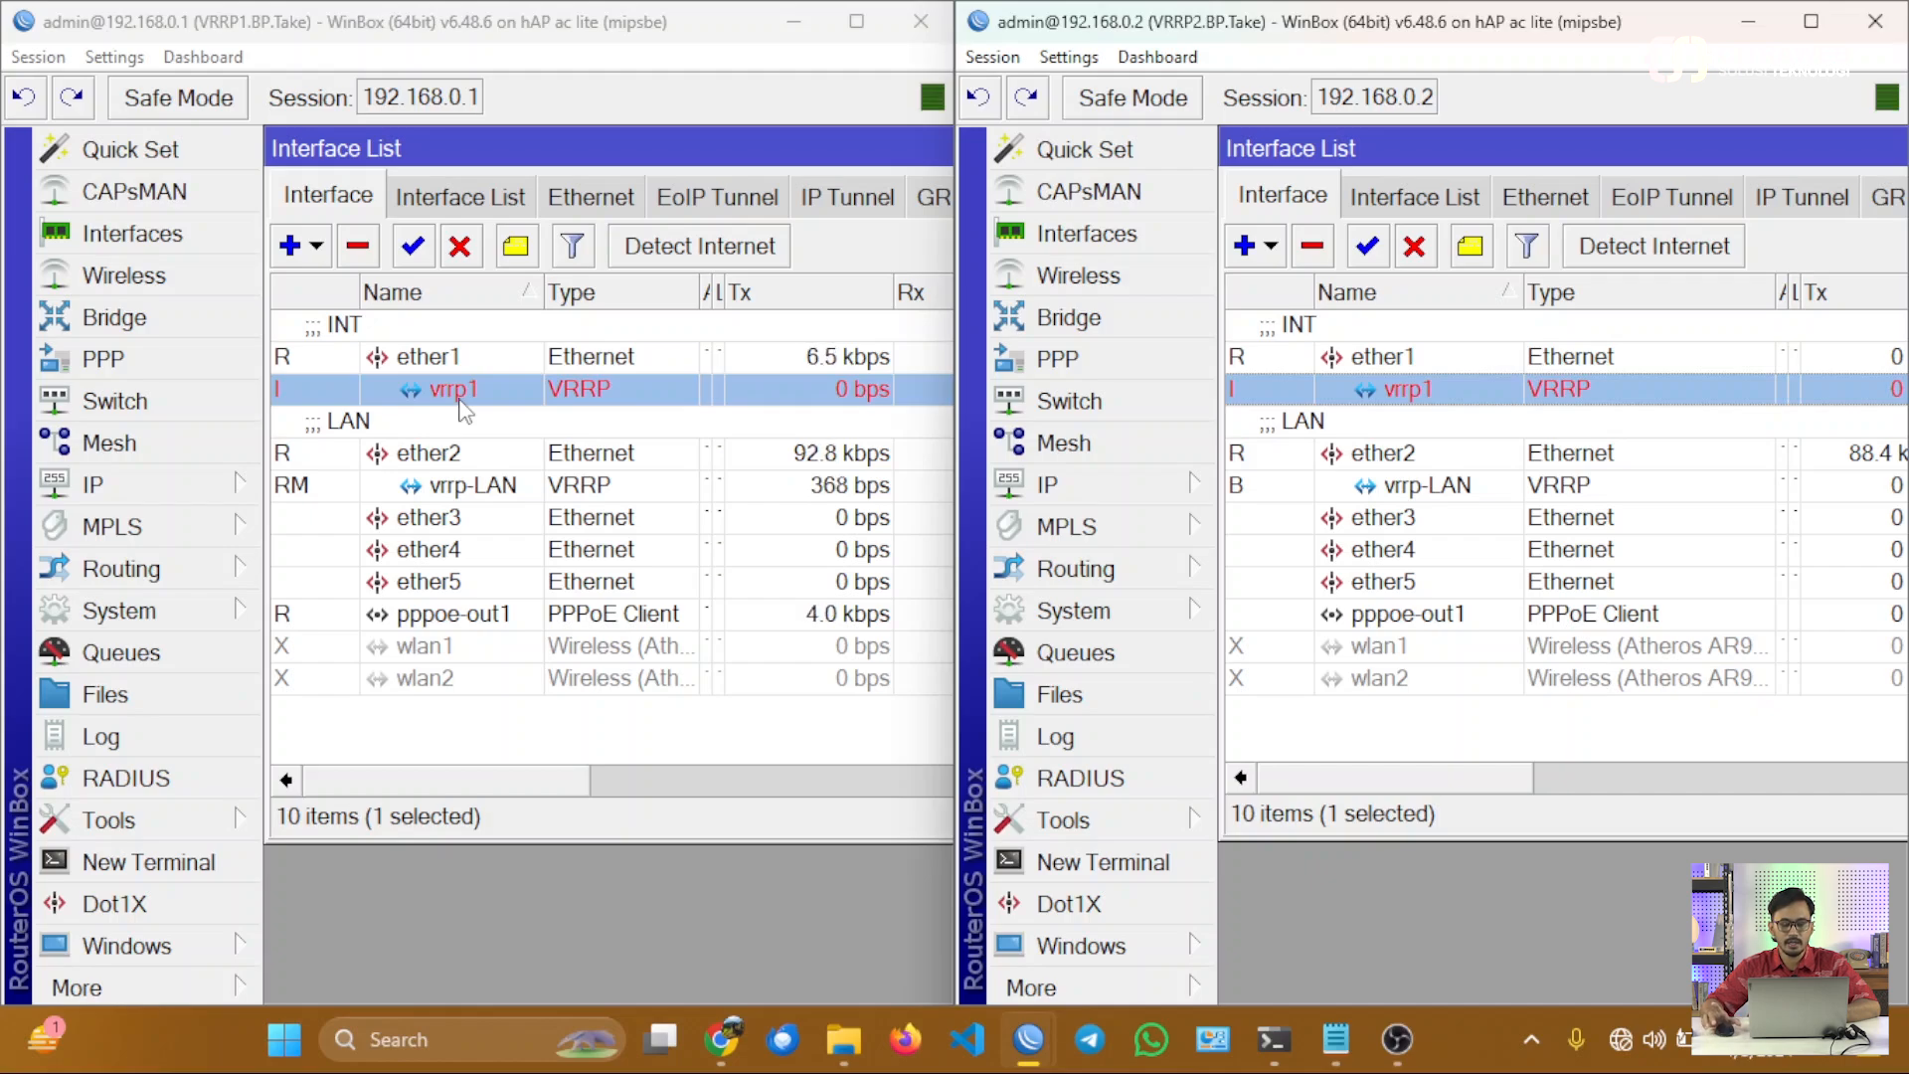
# Add the IP address 10.0.0.10 to interface vrrp1 on the VRRP1 router.
pyautogui.click(149, 484)
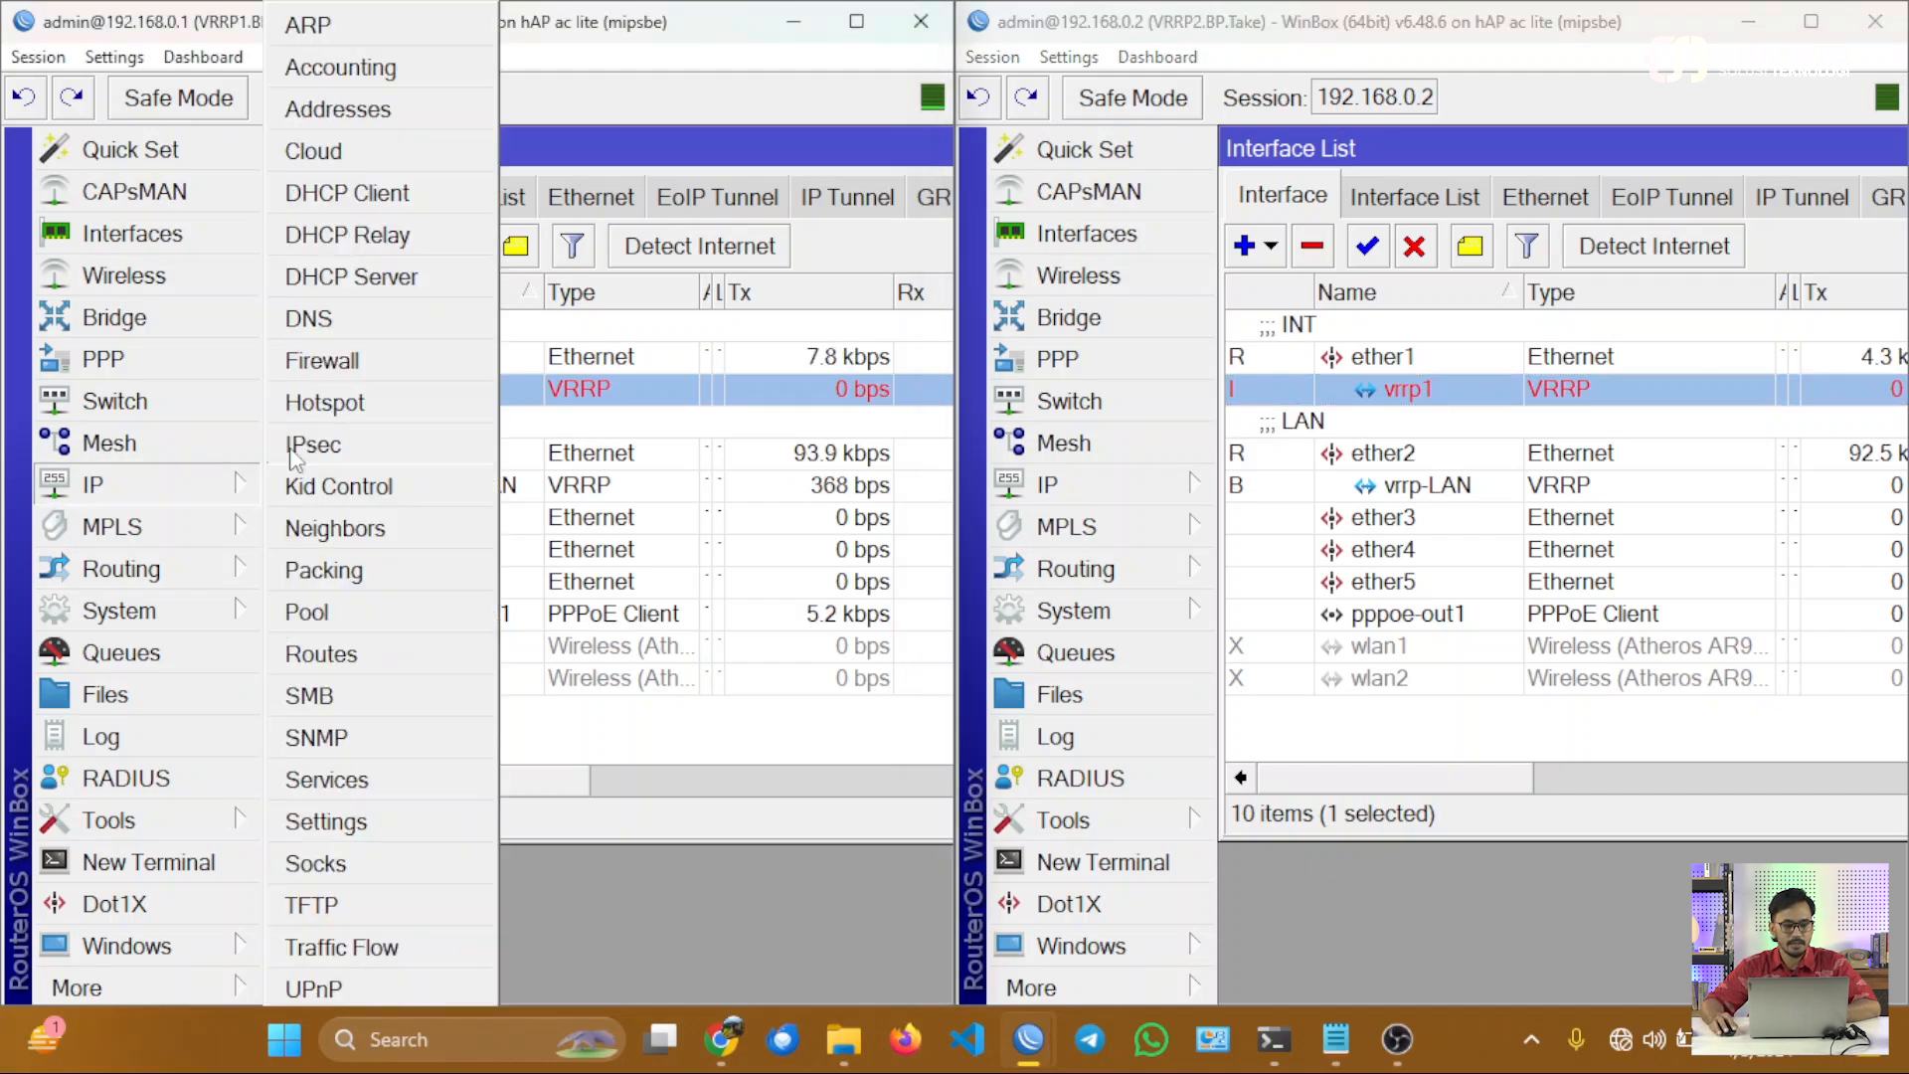
pyautogui.click(362, 118)
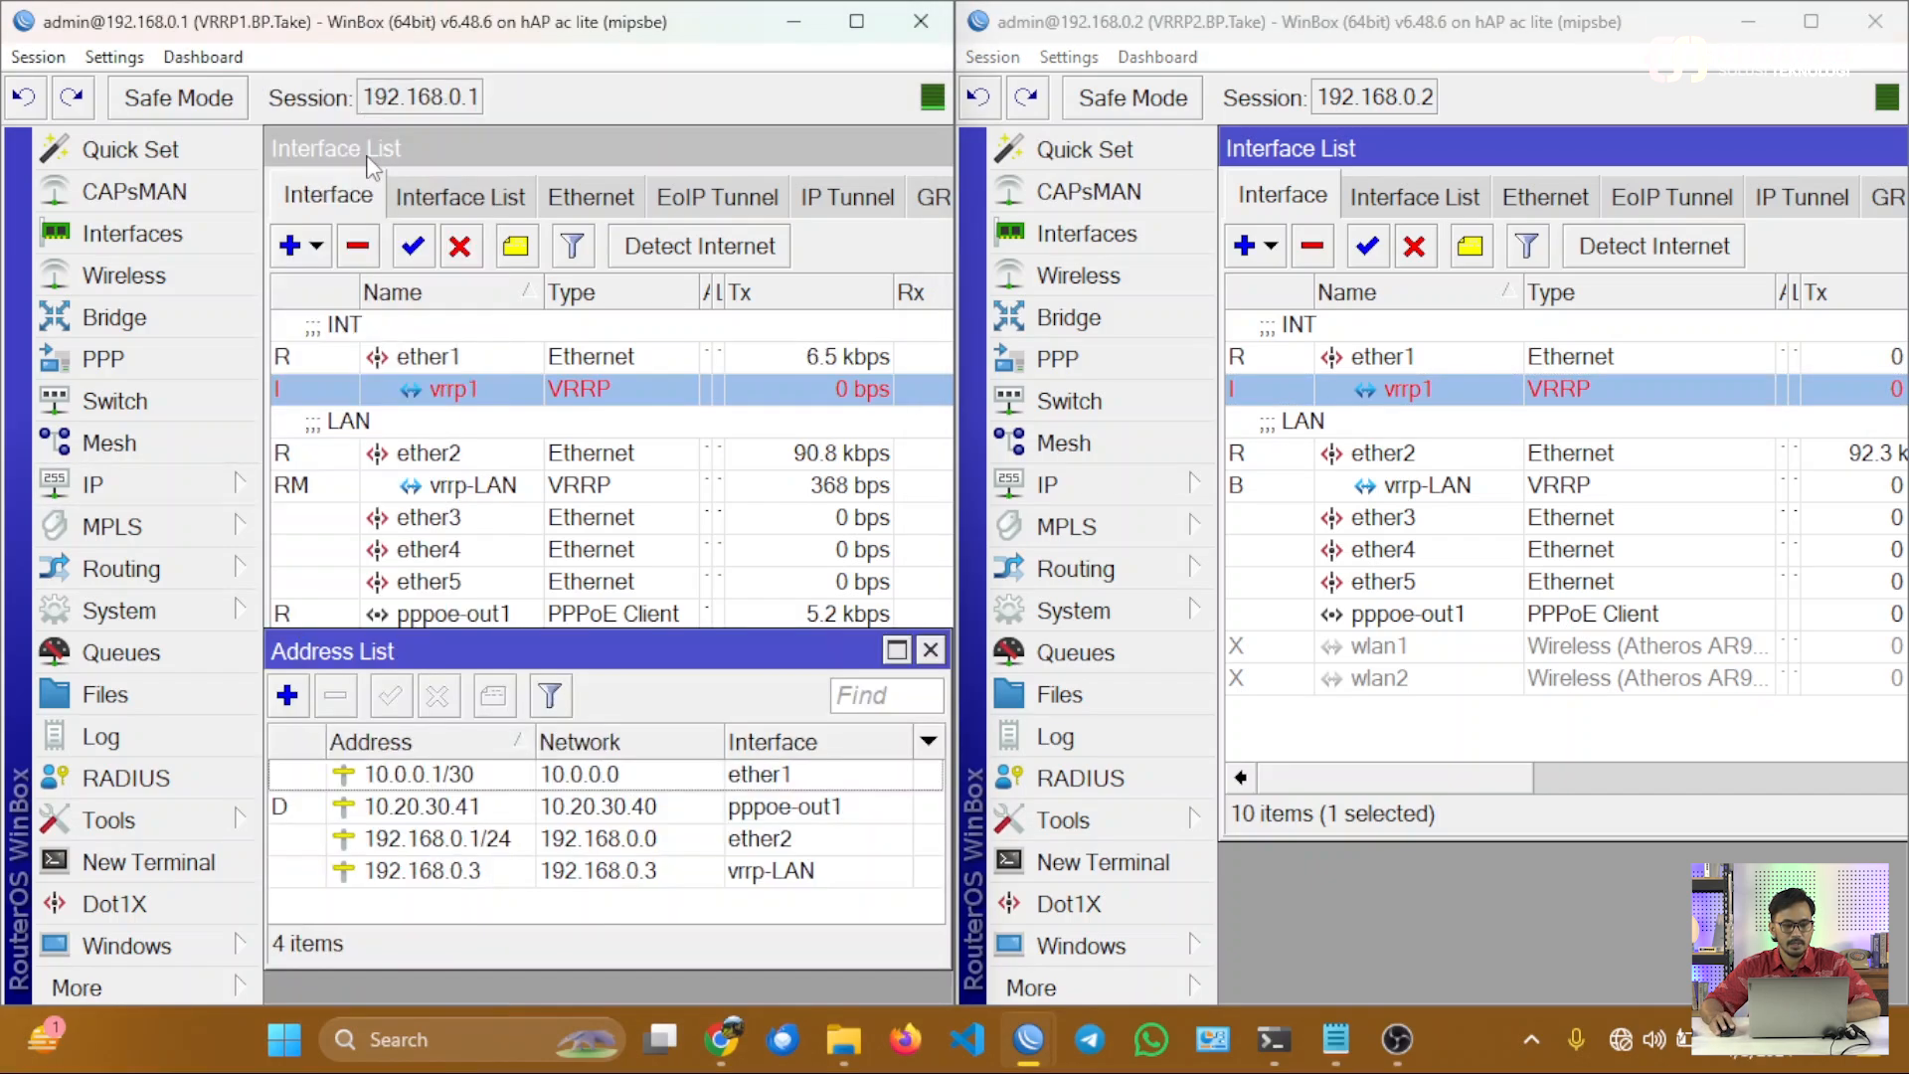
pyautogui.click(287, 695)
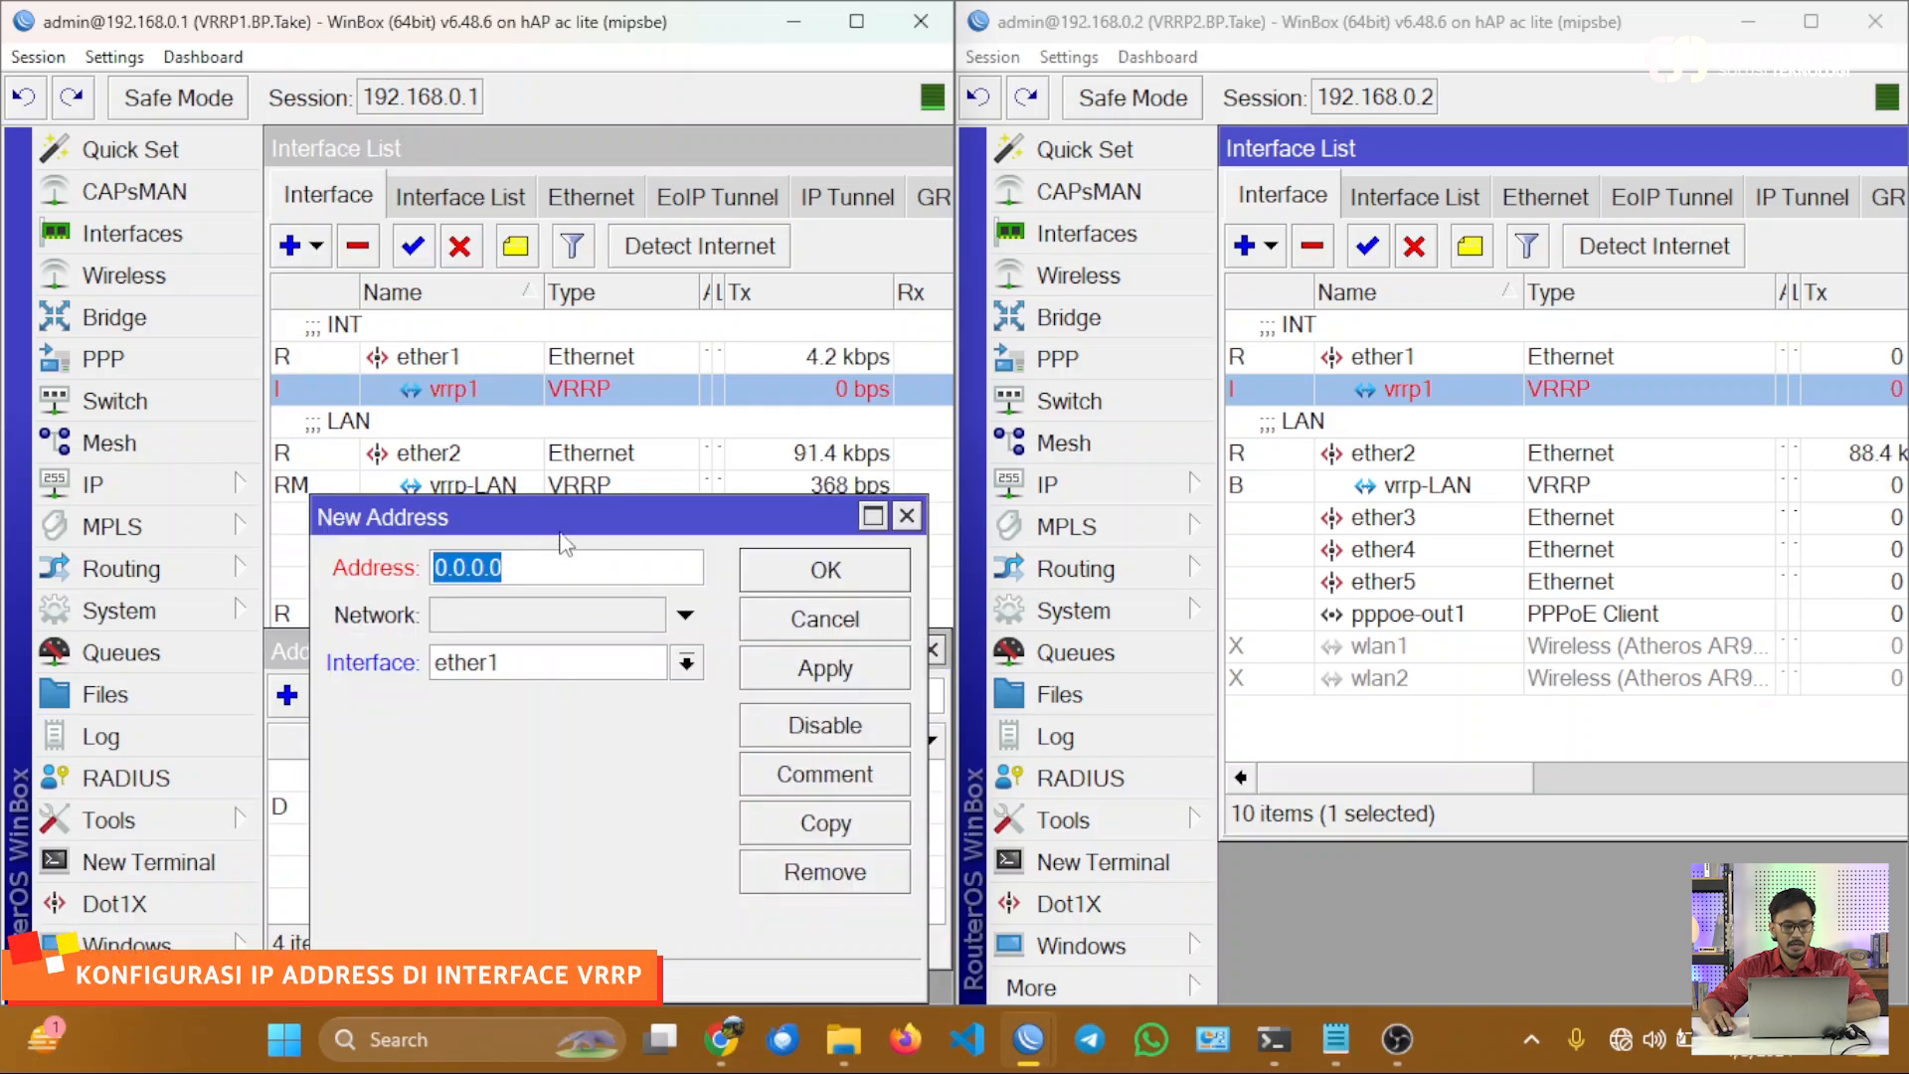
pyautogui.write('1')
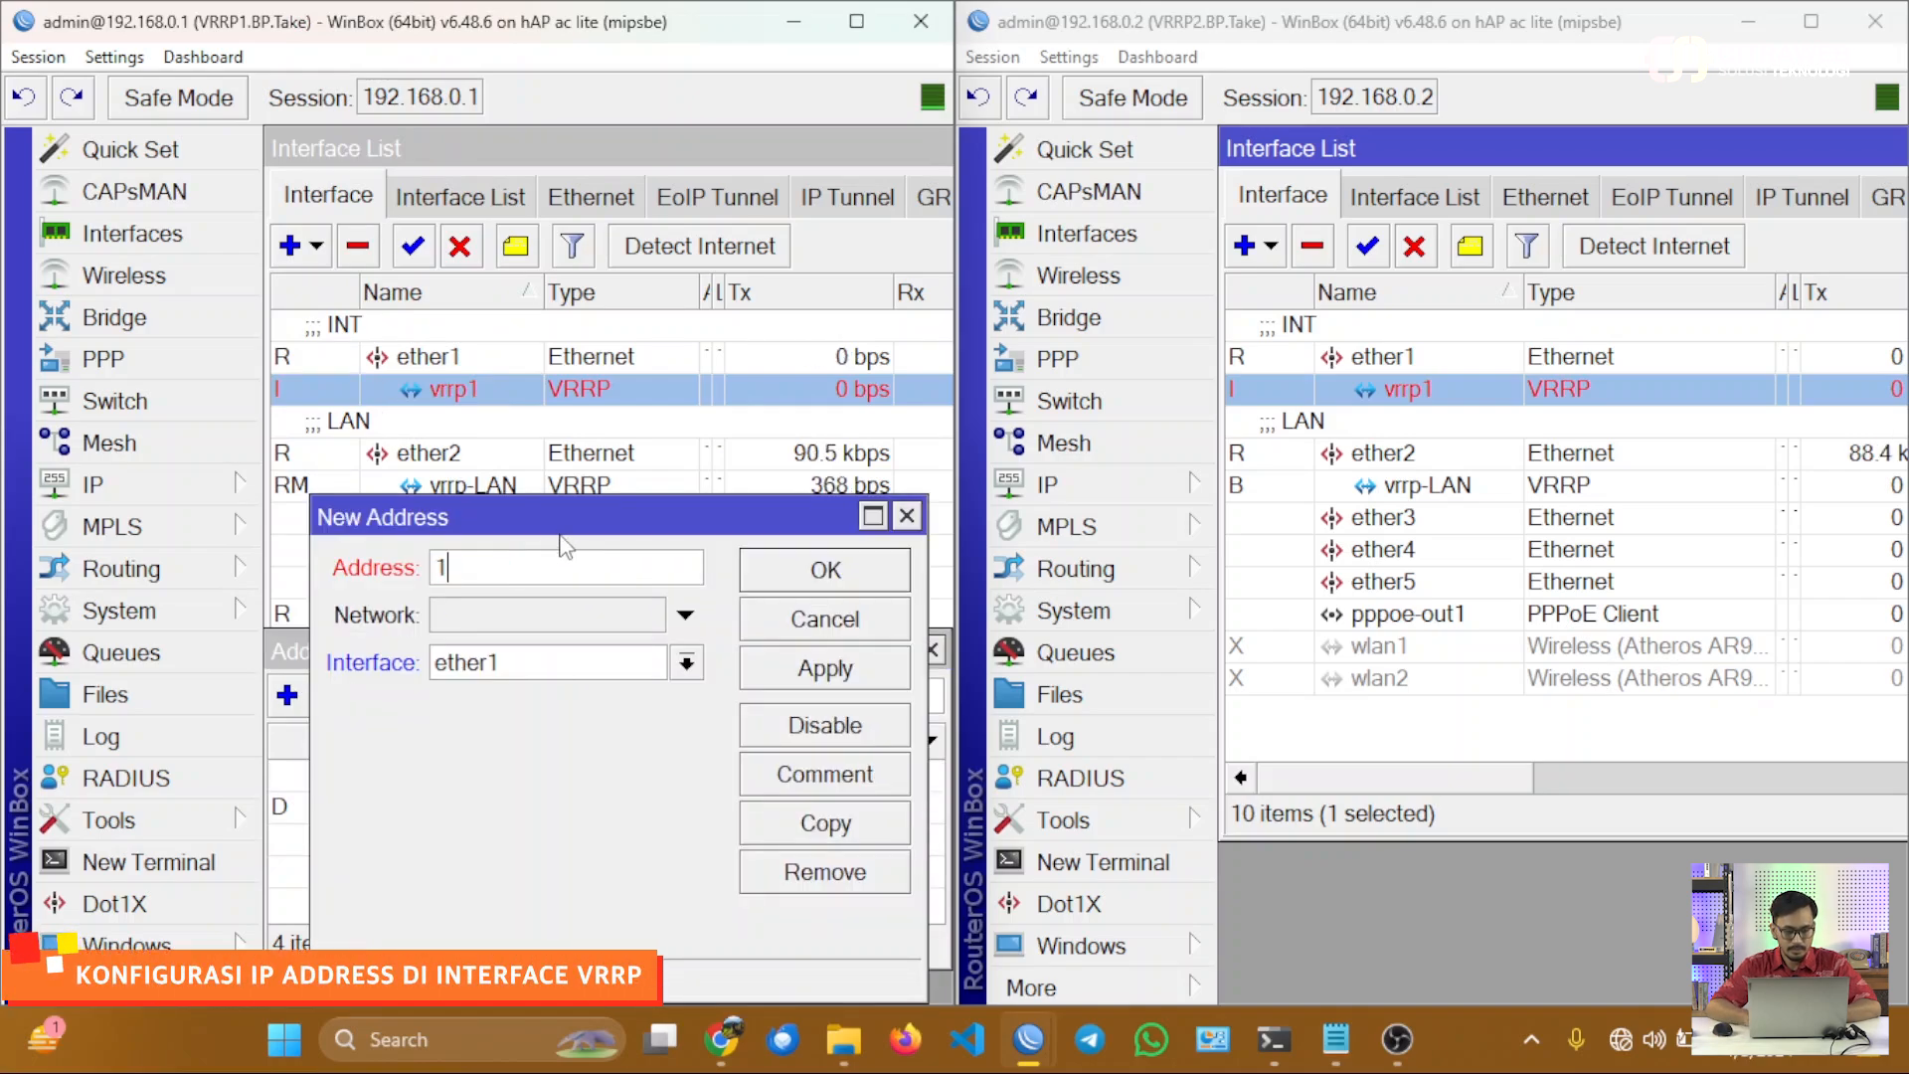
pyautogui.write('0.0.0.0.0.0.10')
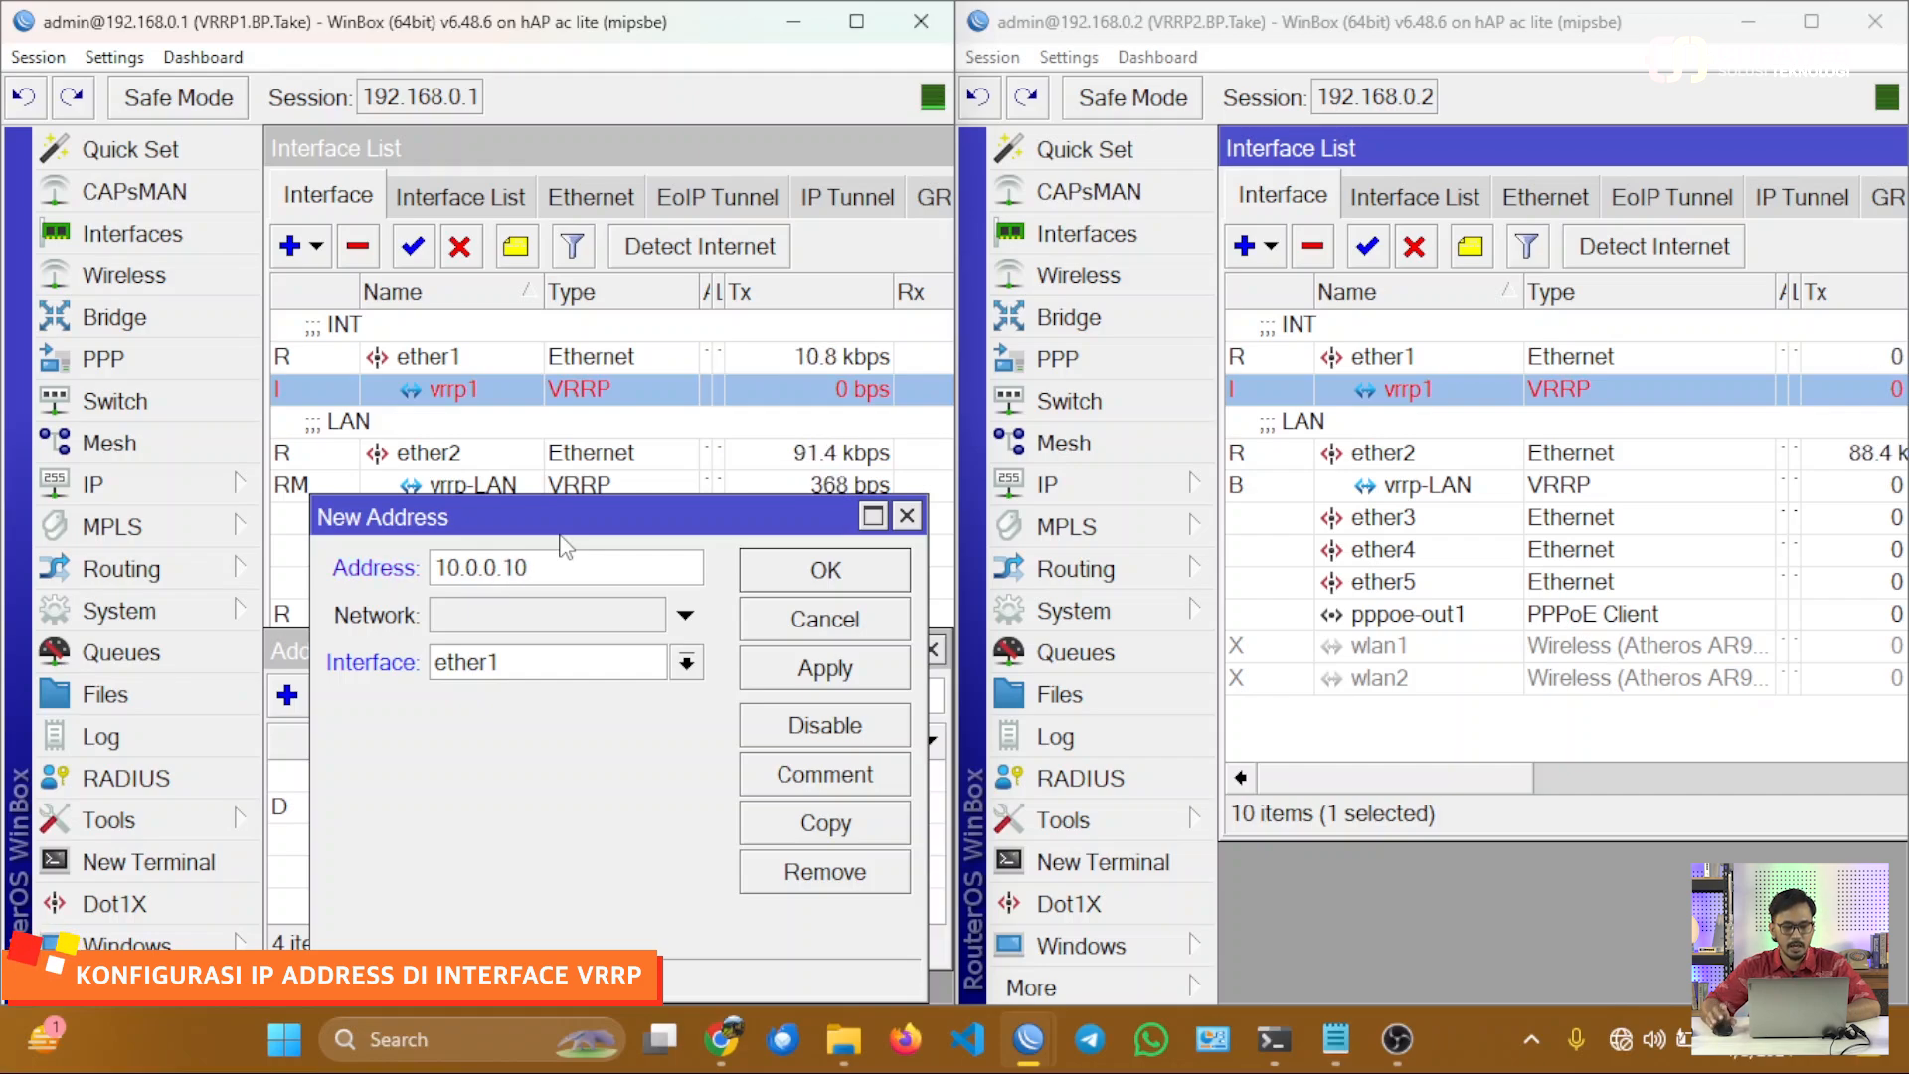
pyautogui.click(581, 674)
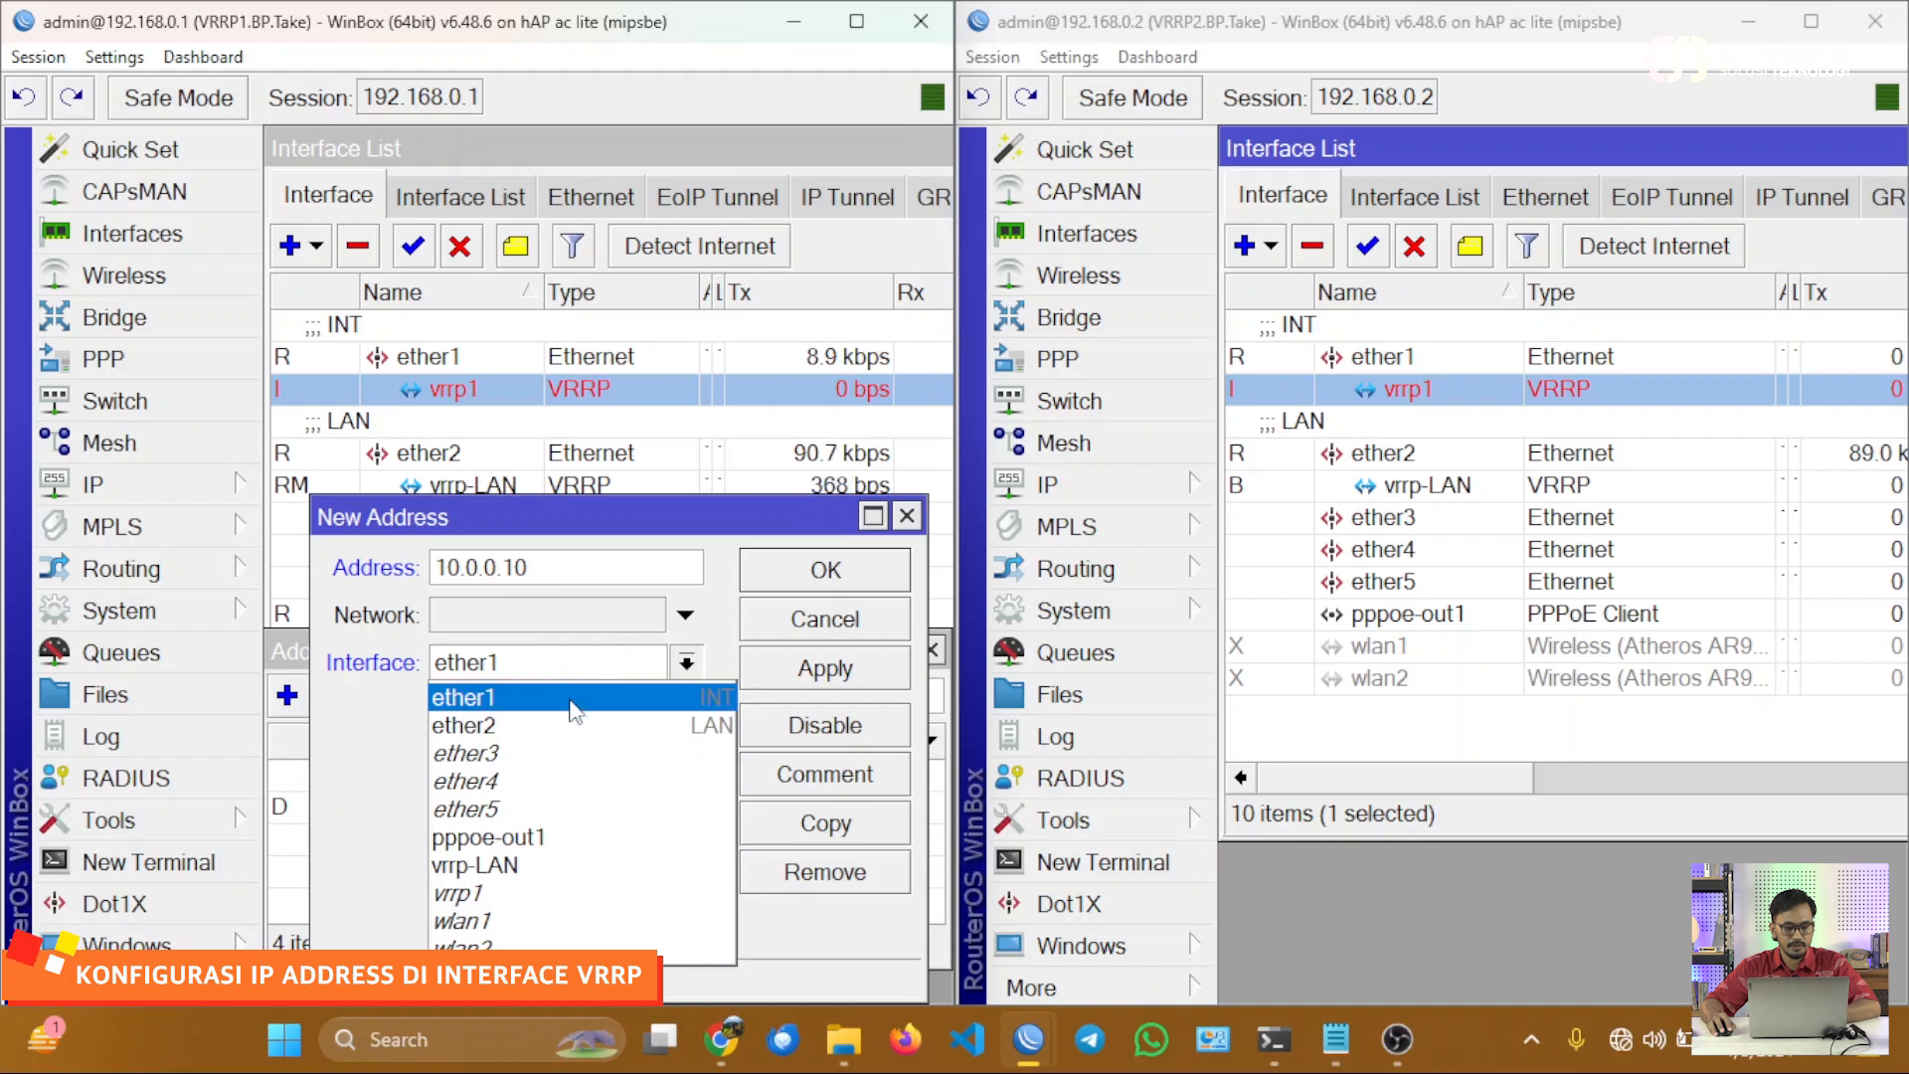
pyautogui.click(557, 894)
pyautogui.click(848, 664)
pyautogui.click(848, 582)
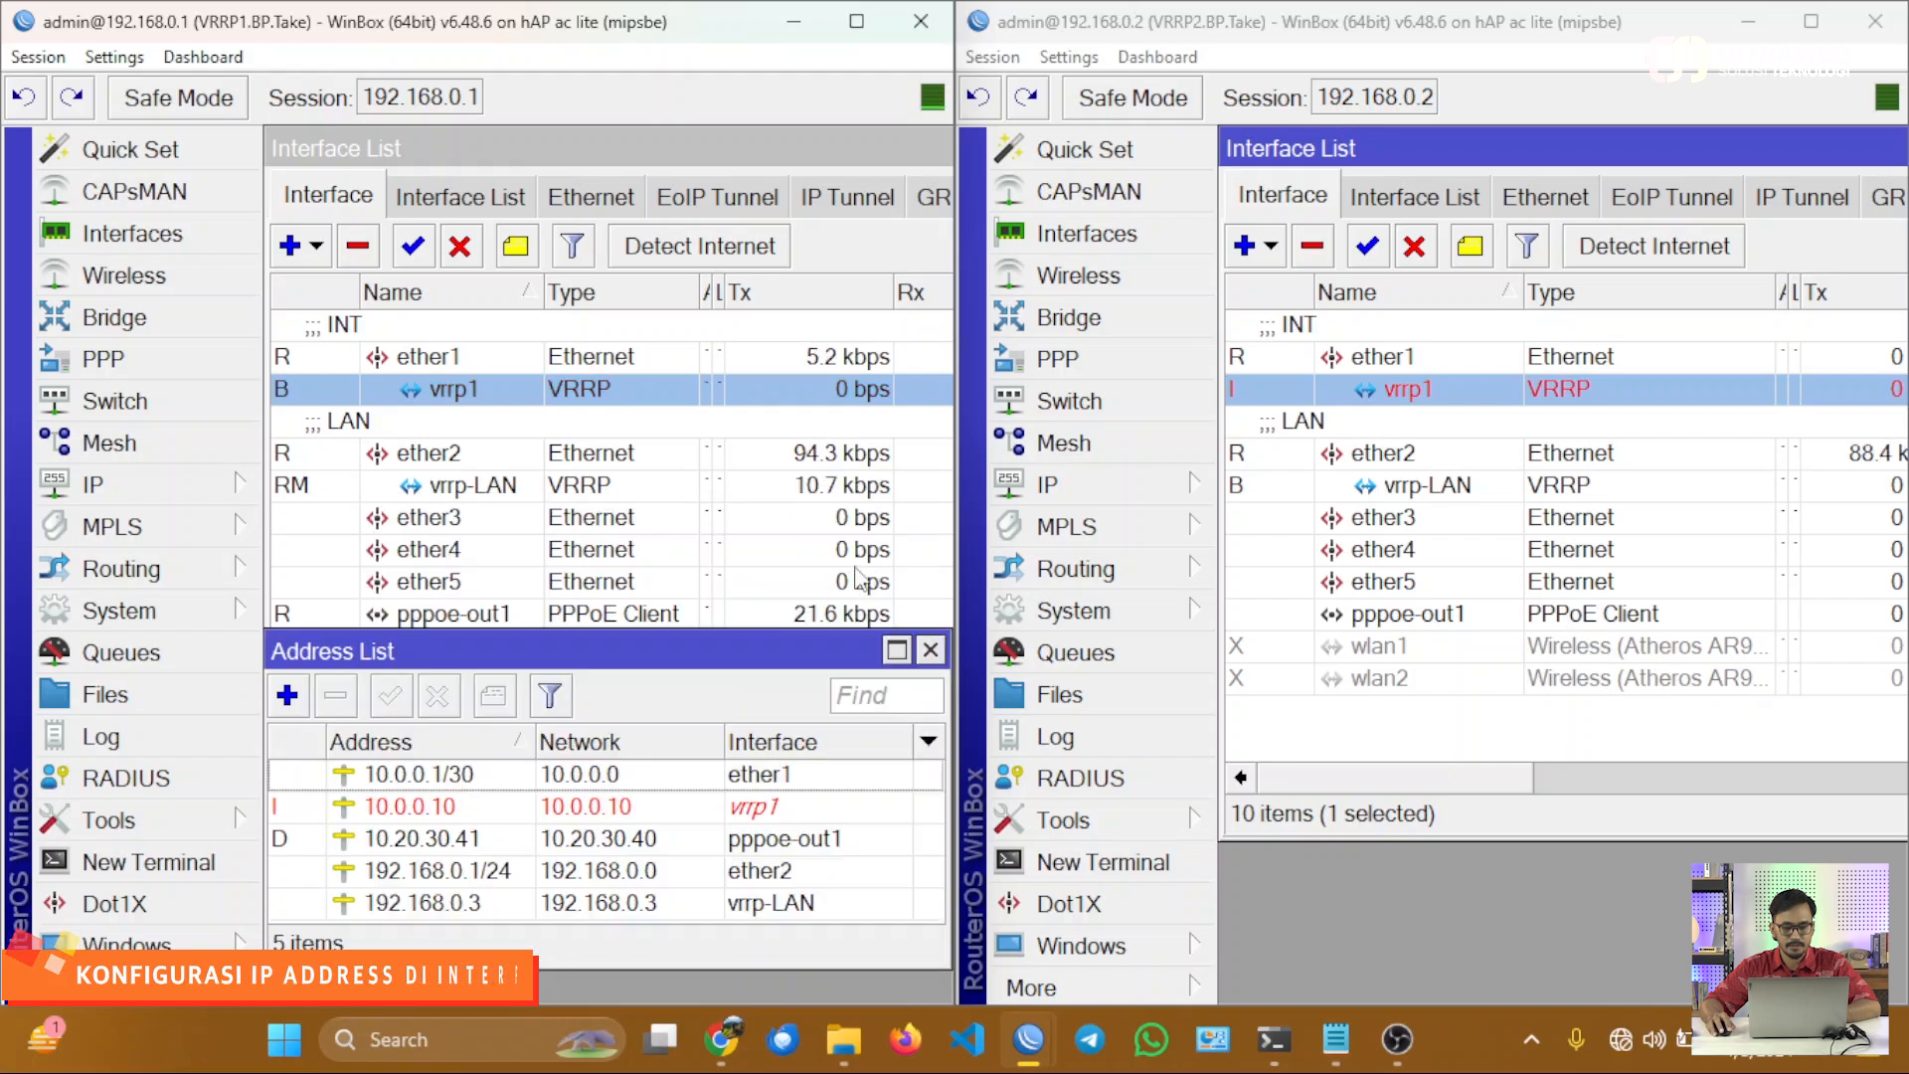
# Add the IP address 10.0.0.10 to interface vrrp1 on VRRP2 and move its address list below the interface list.
pyautogui.click(1164, 488)
pyautogui.click(1292, 110)
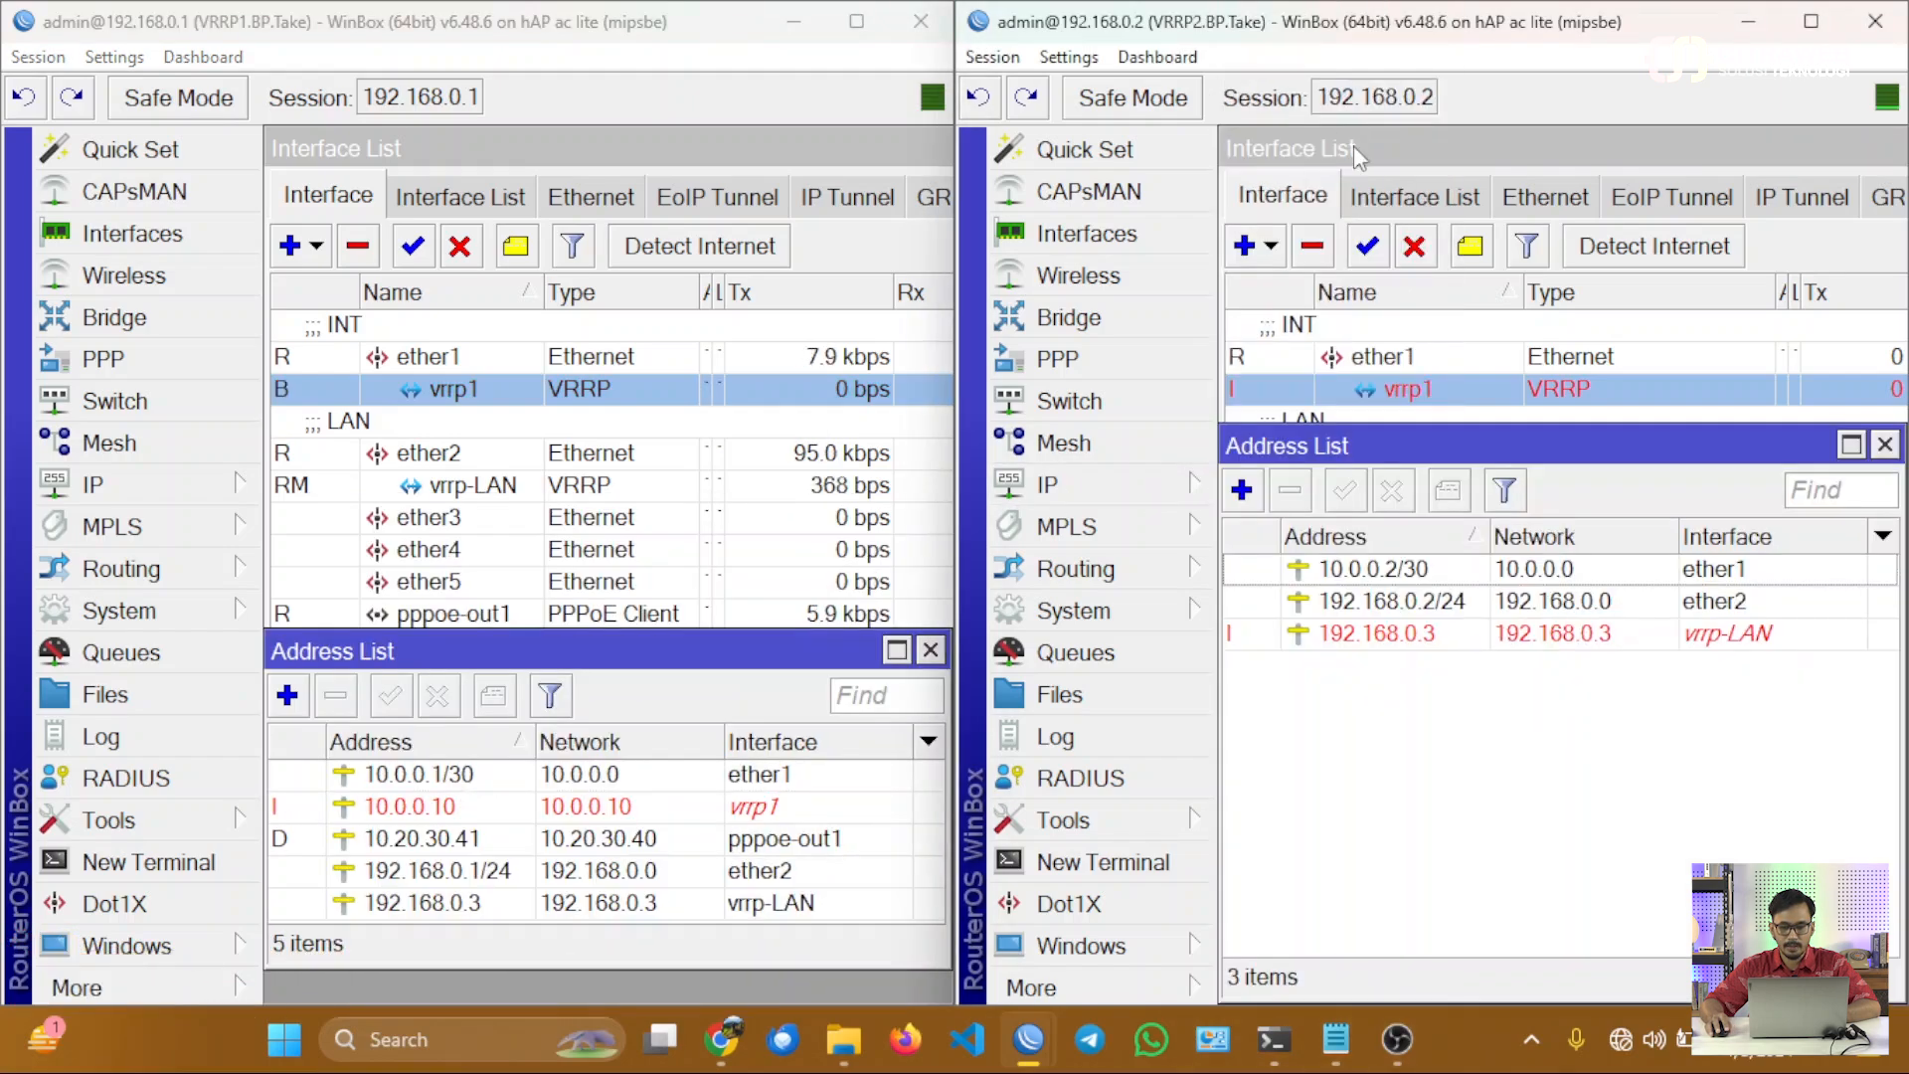
pyautogui.click(1241, 490)
pyautogui.write('10')
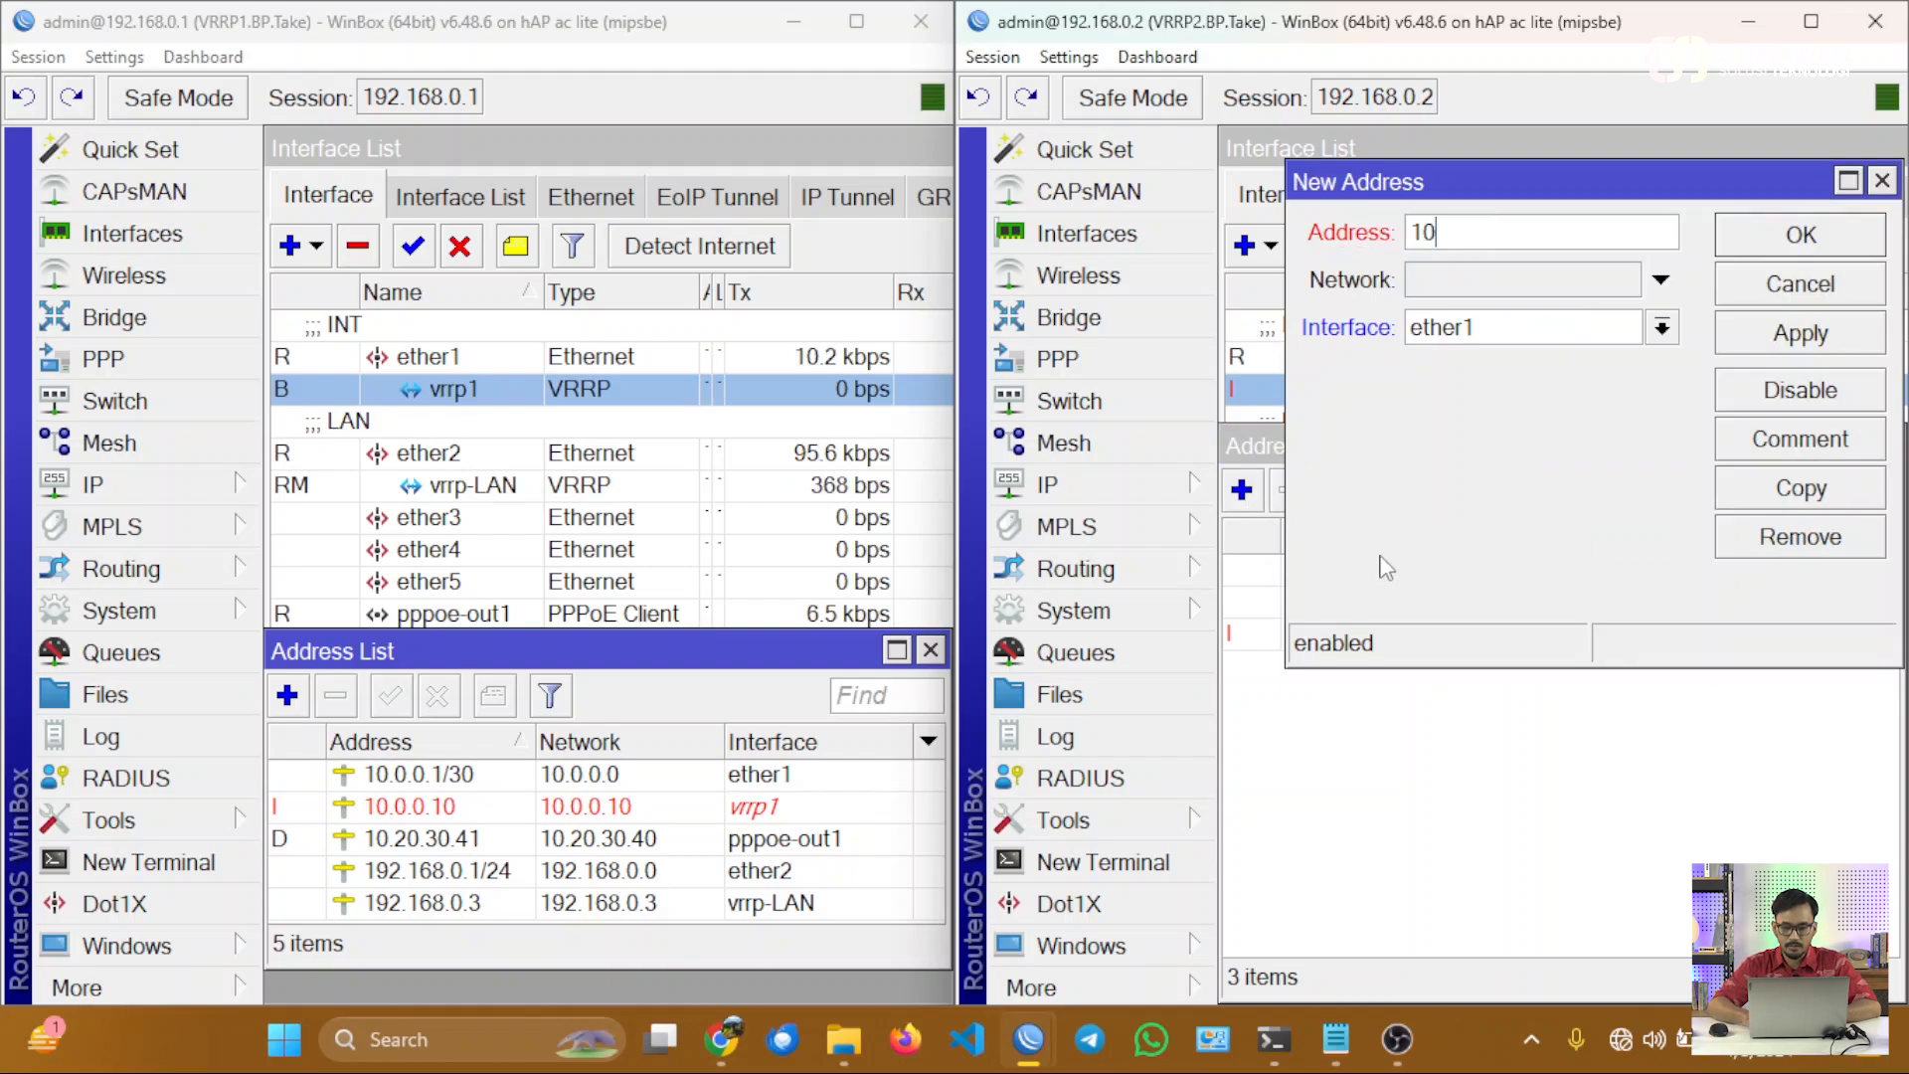
pyautogui.write('.0.0.10')
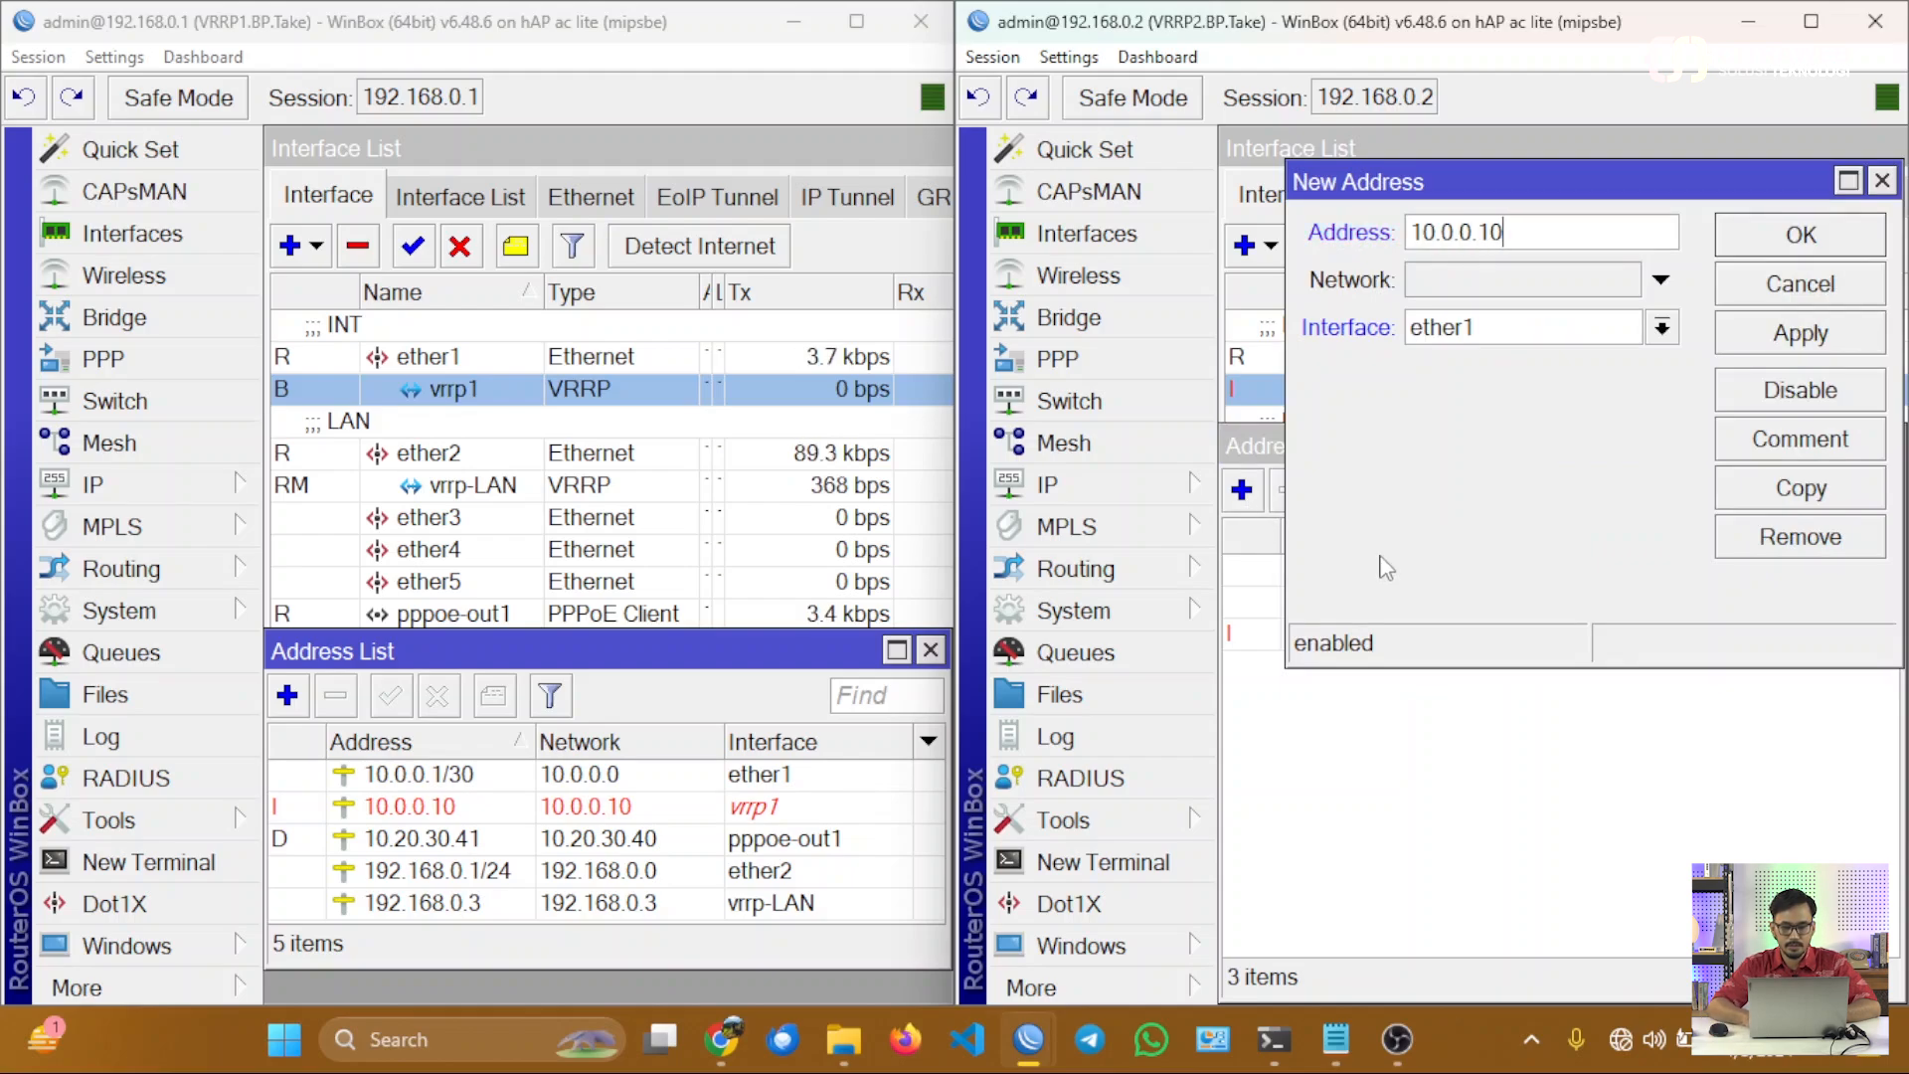
pyautogui.click(1470, 338)
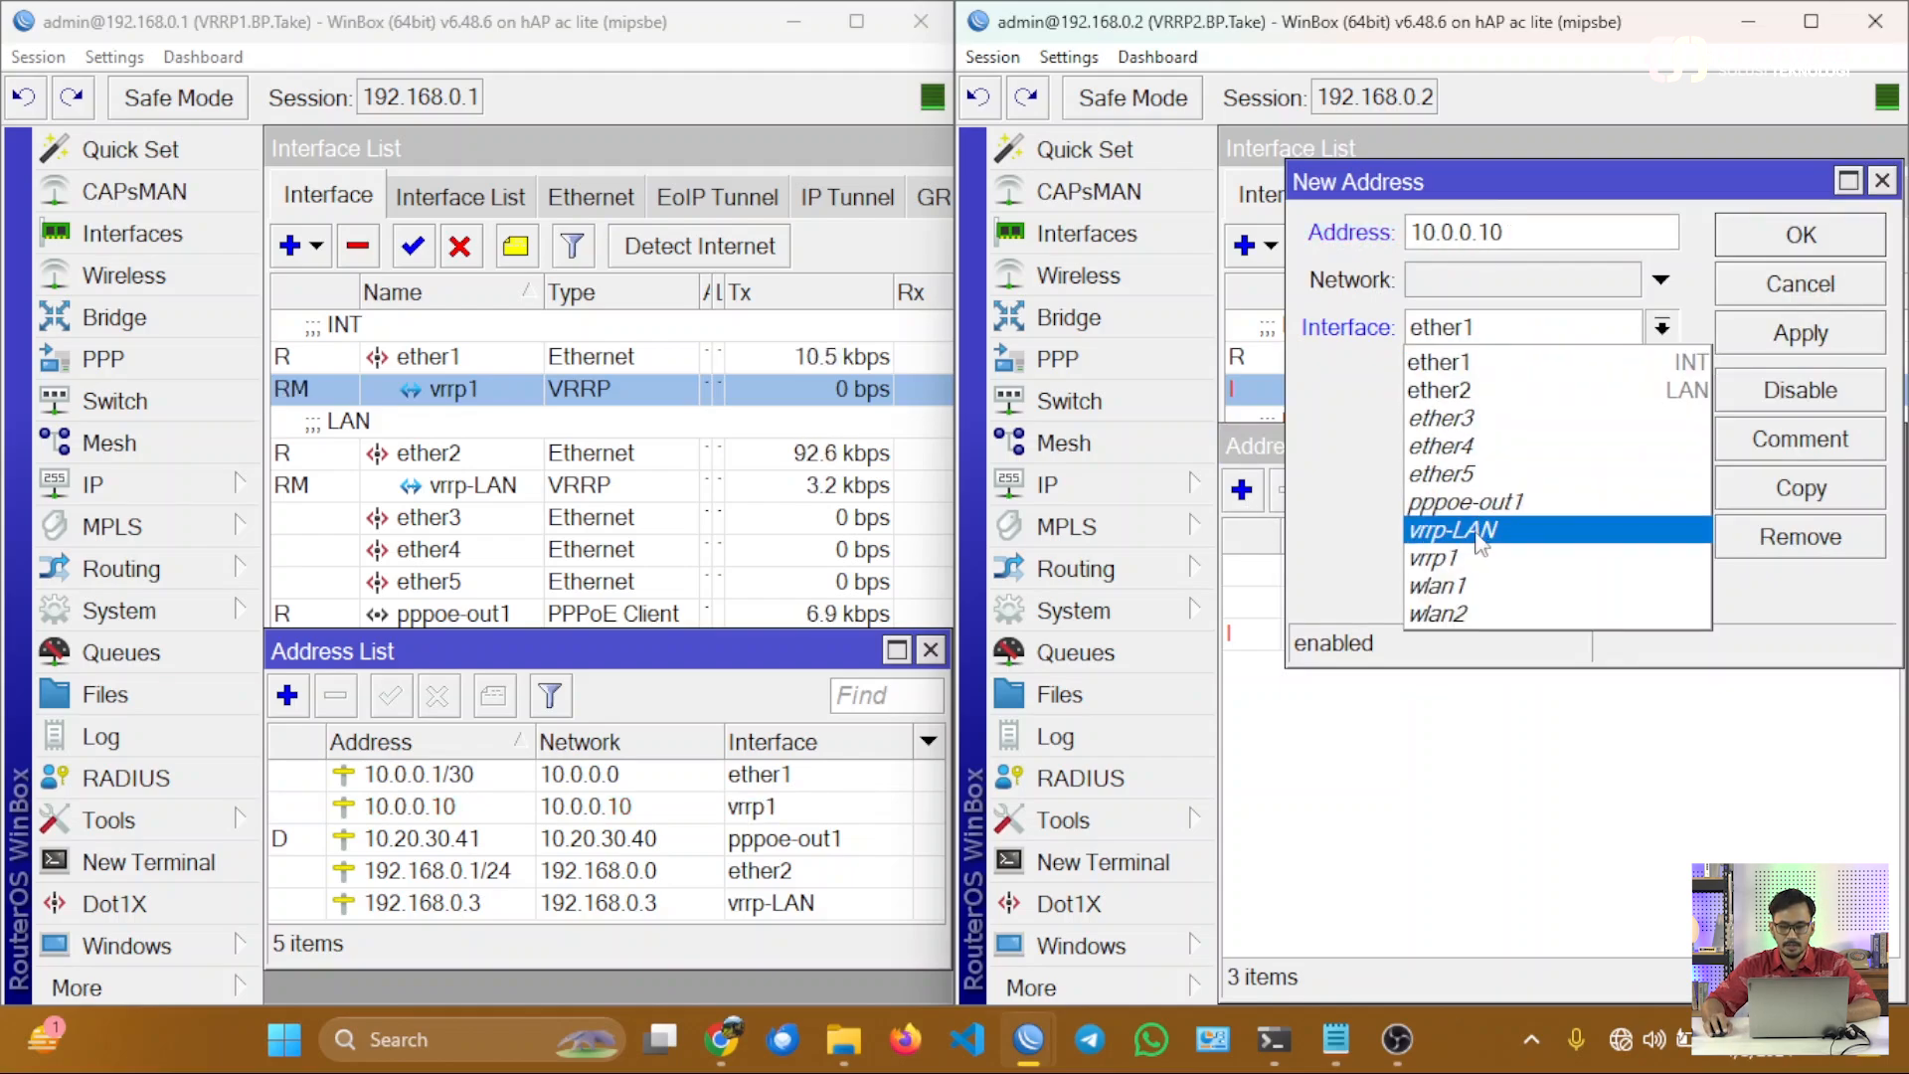
pyautogui.click(1437, 558)
pyautogui.click(1790, 237)
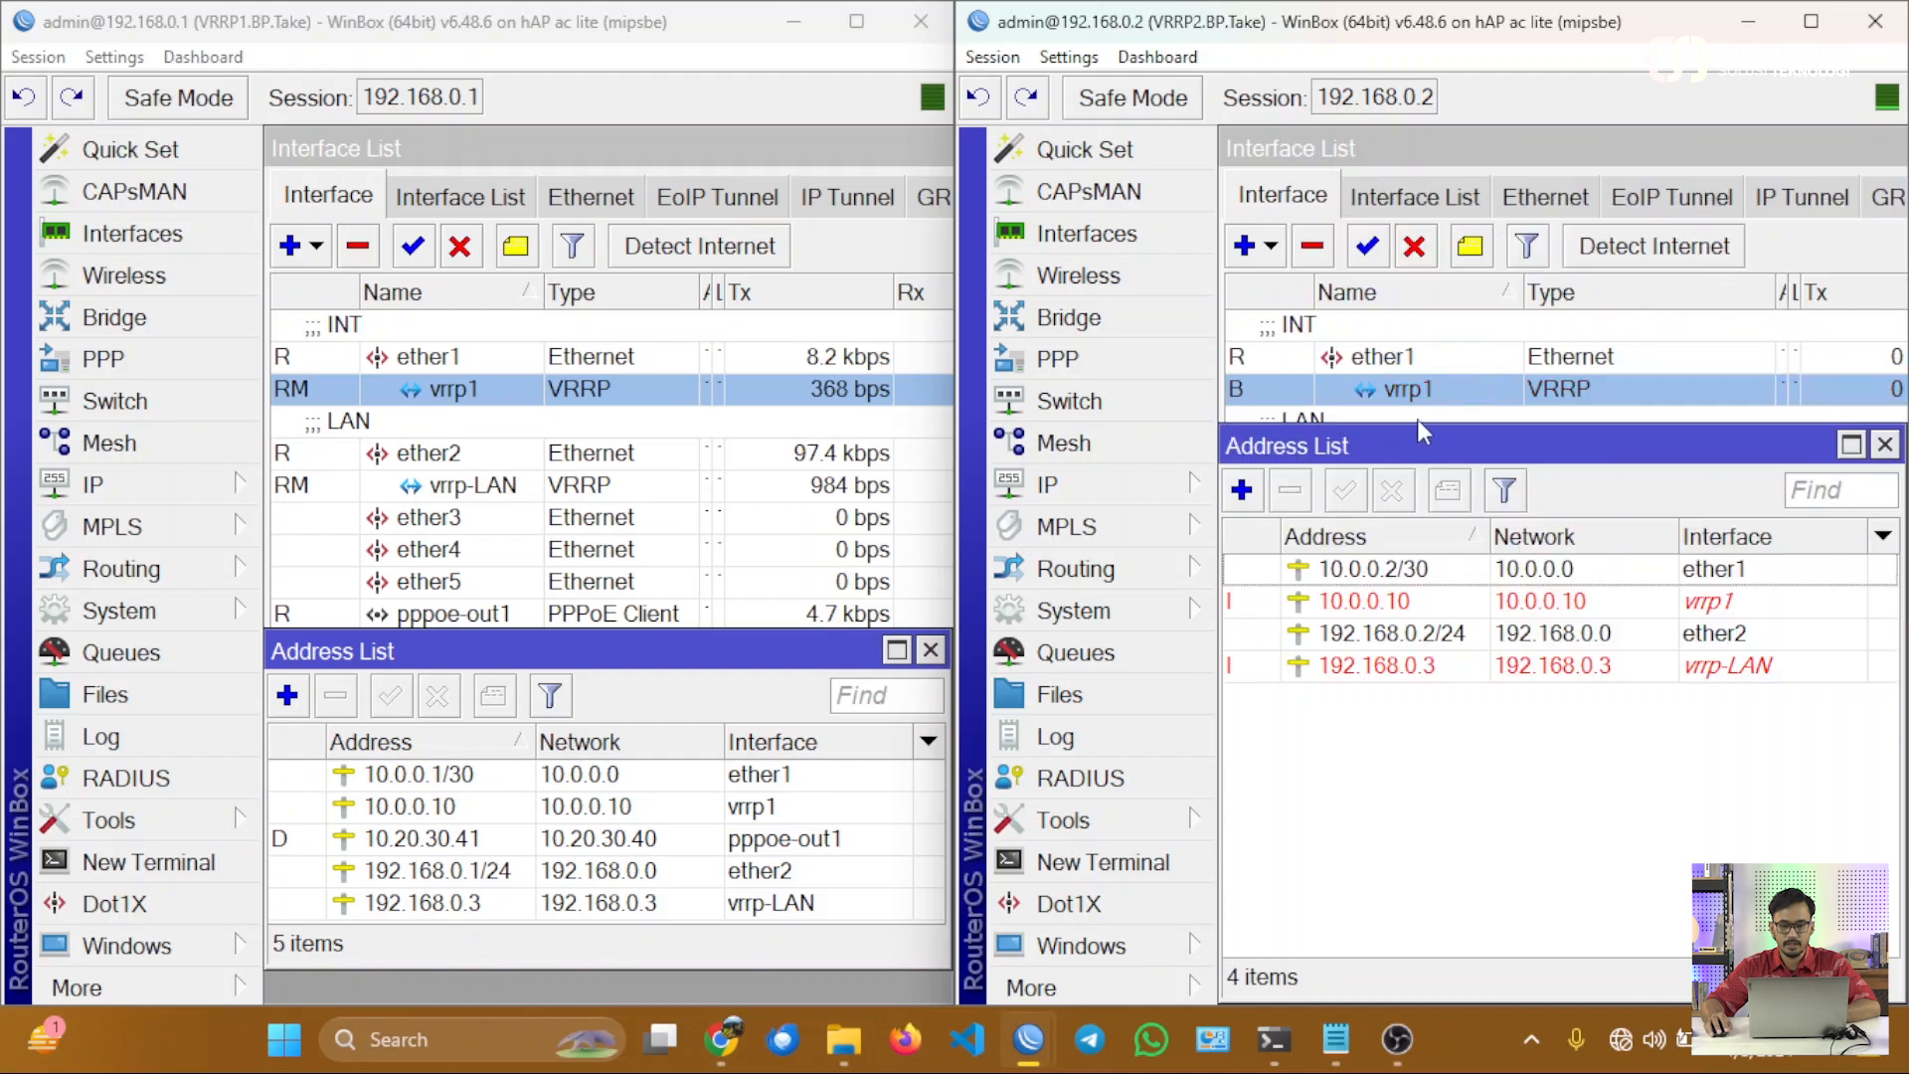
pyautogui.moveTo(1392, 447); pyautogui.dragTo(1401, 579)
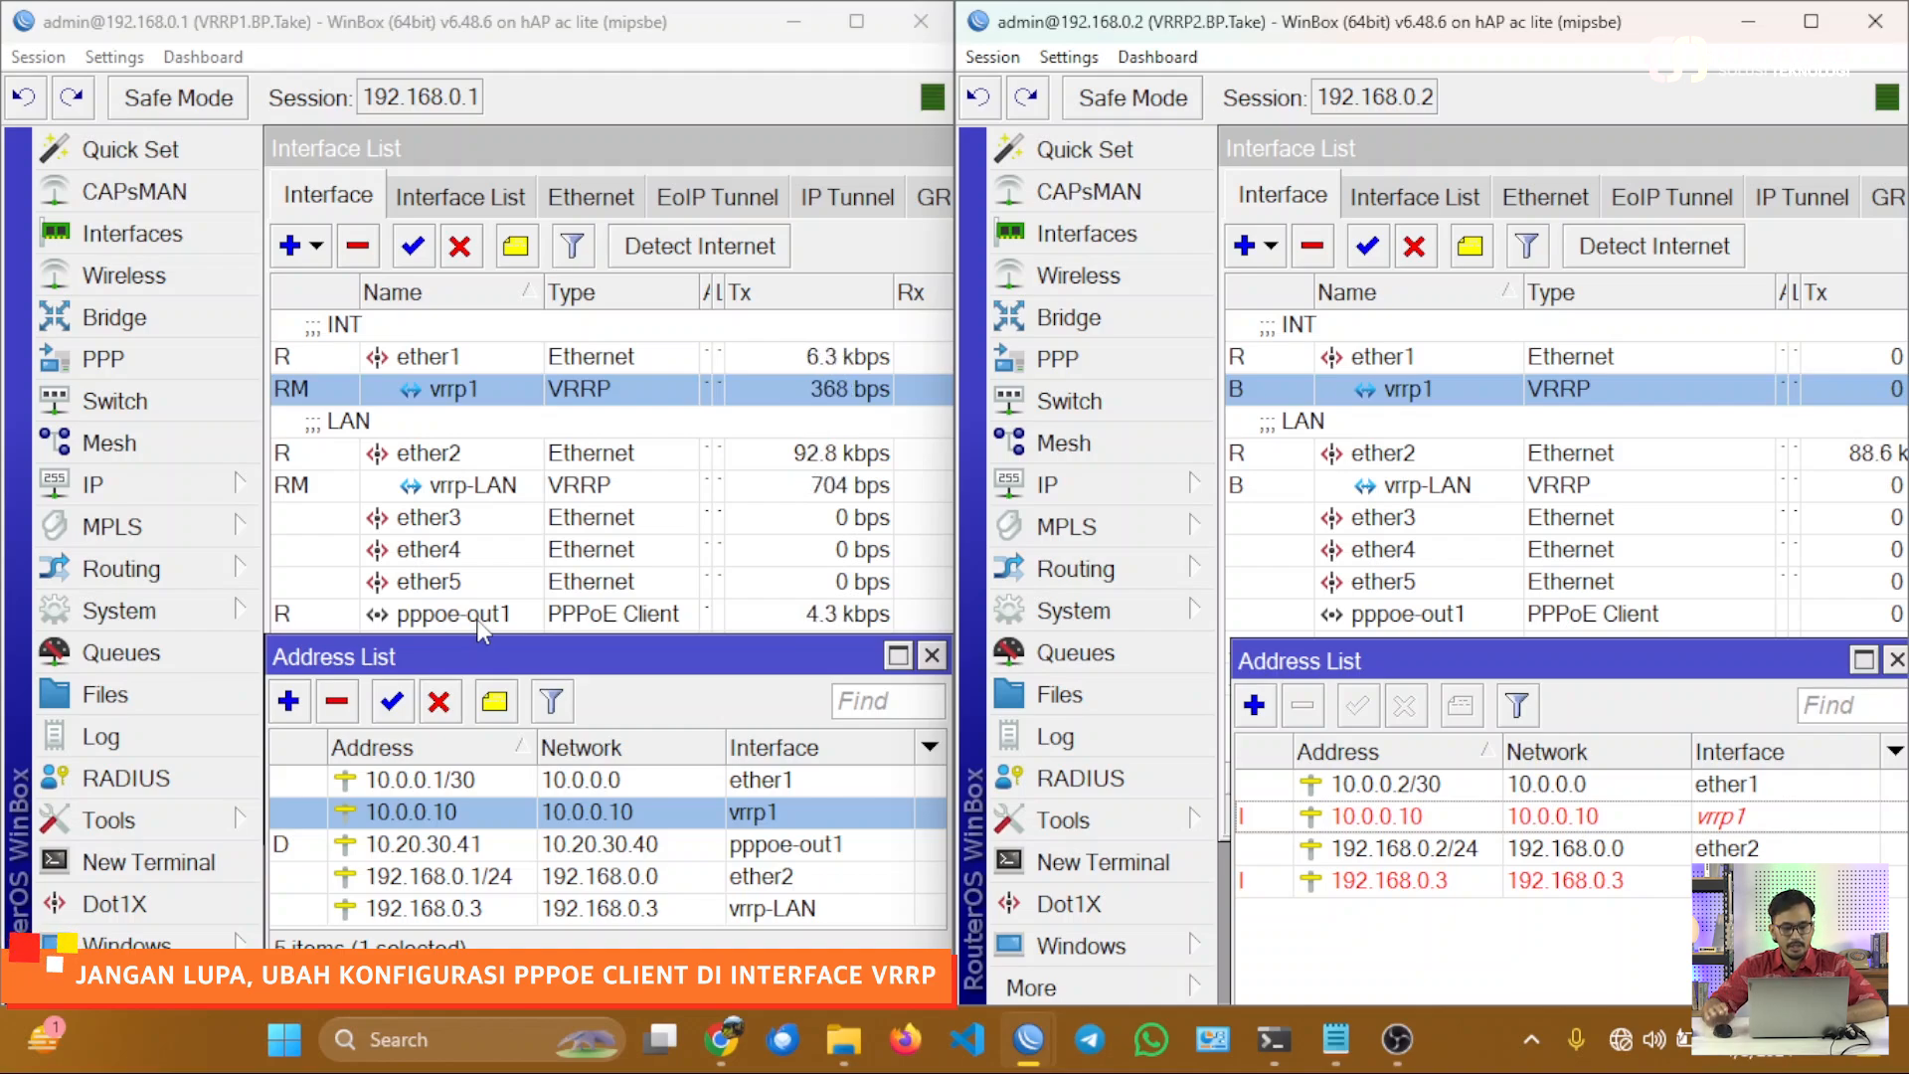
# Disable the 10.0.0.10 address on the VRRP1 router and compare the vrrp1 status on both routers.
pyautogui.click(1651, 819)
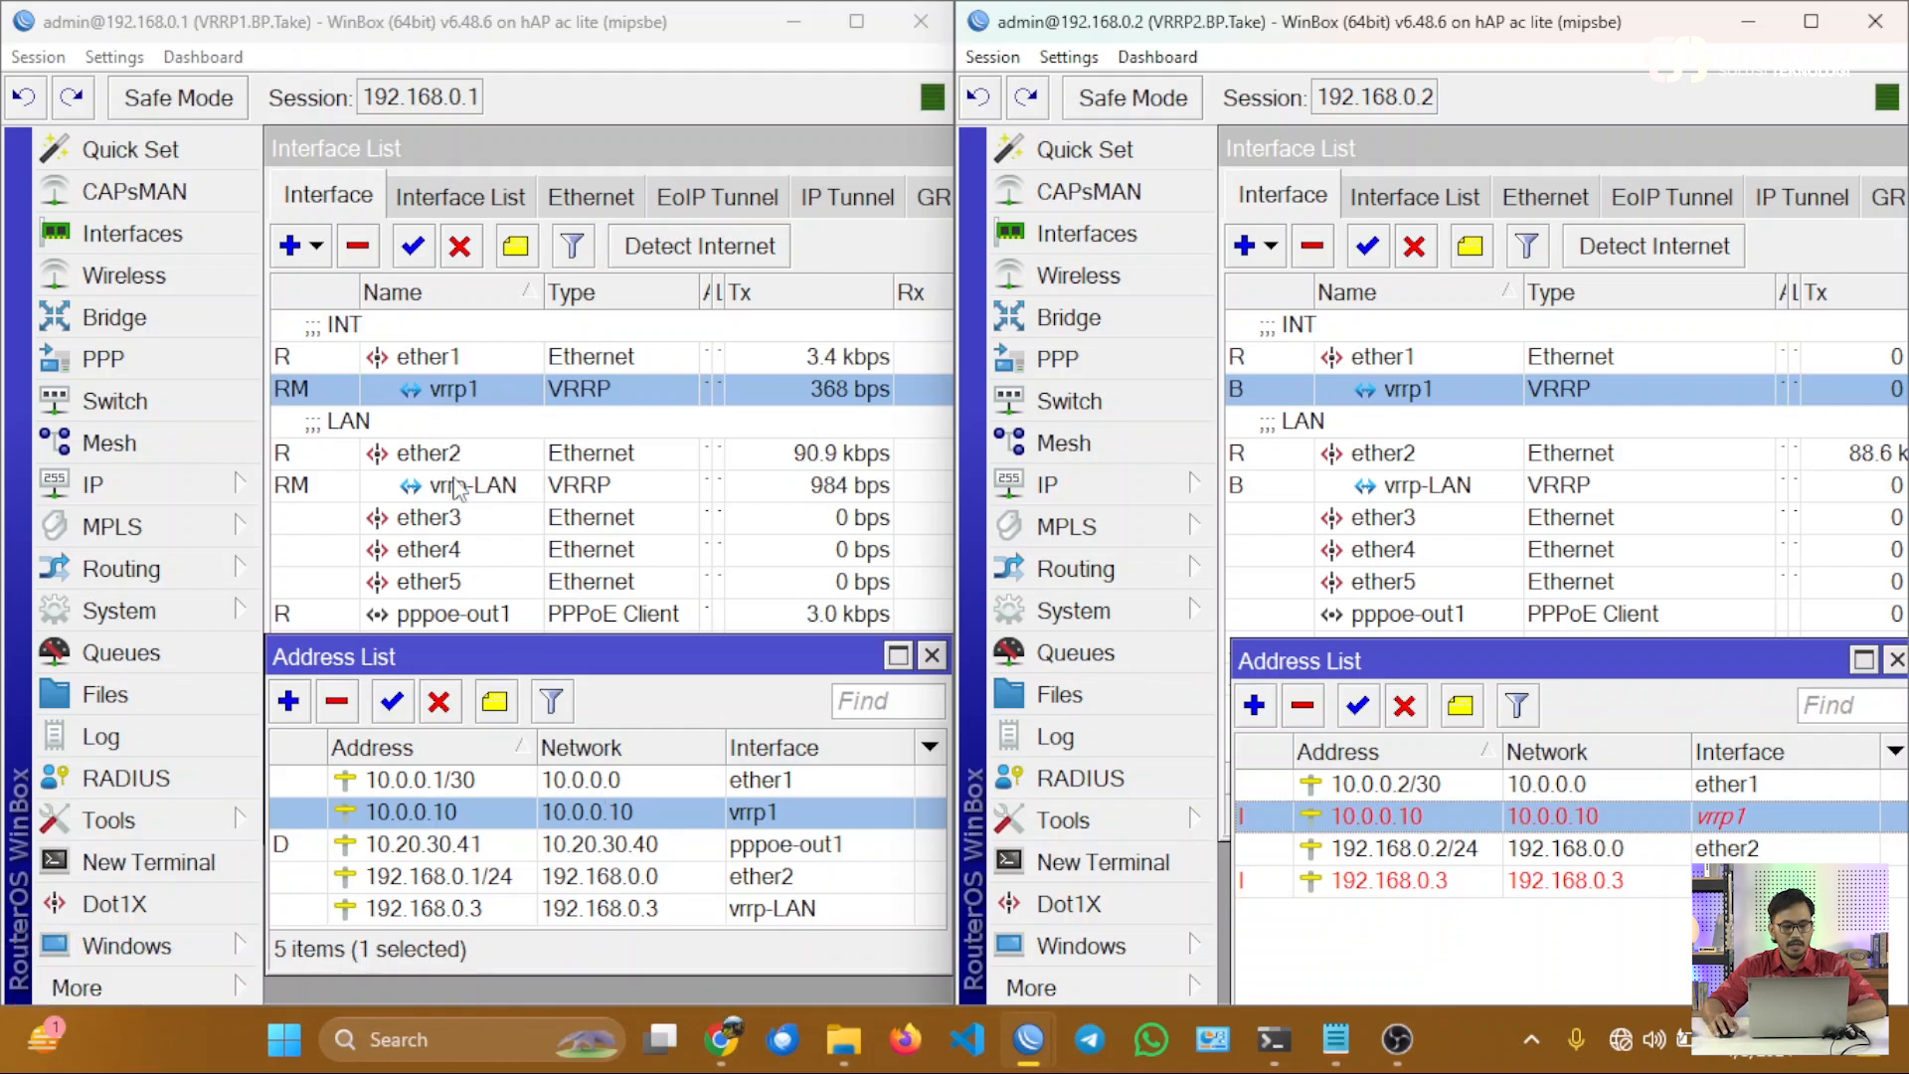
pyautogui.click(439, 701)
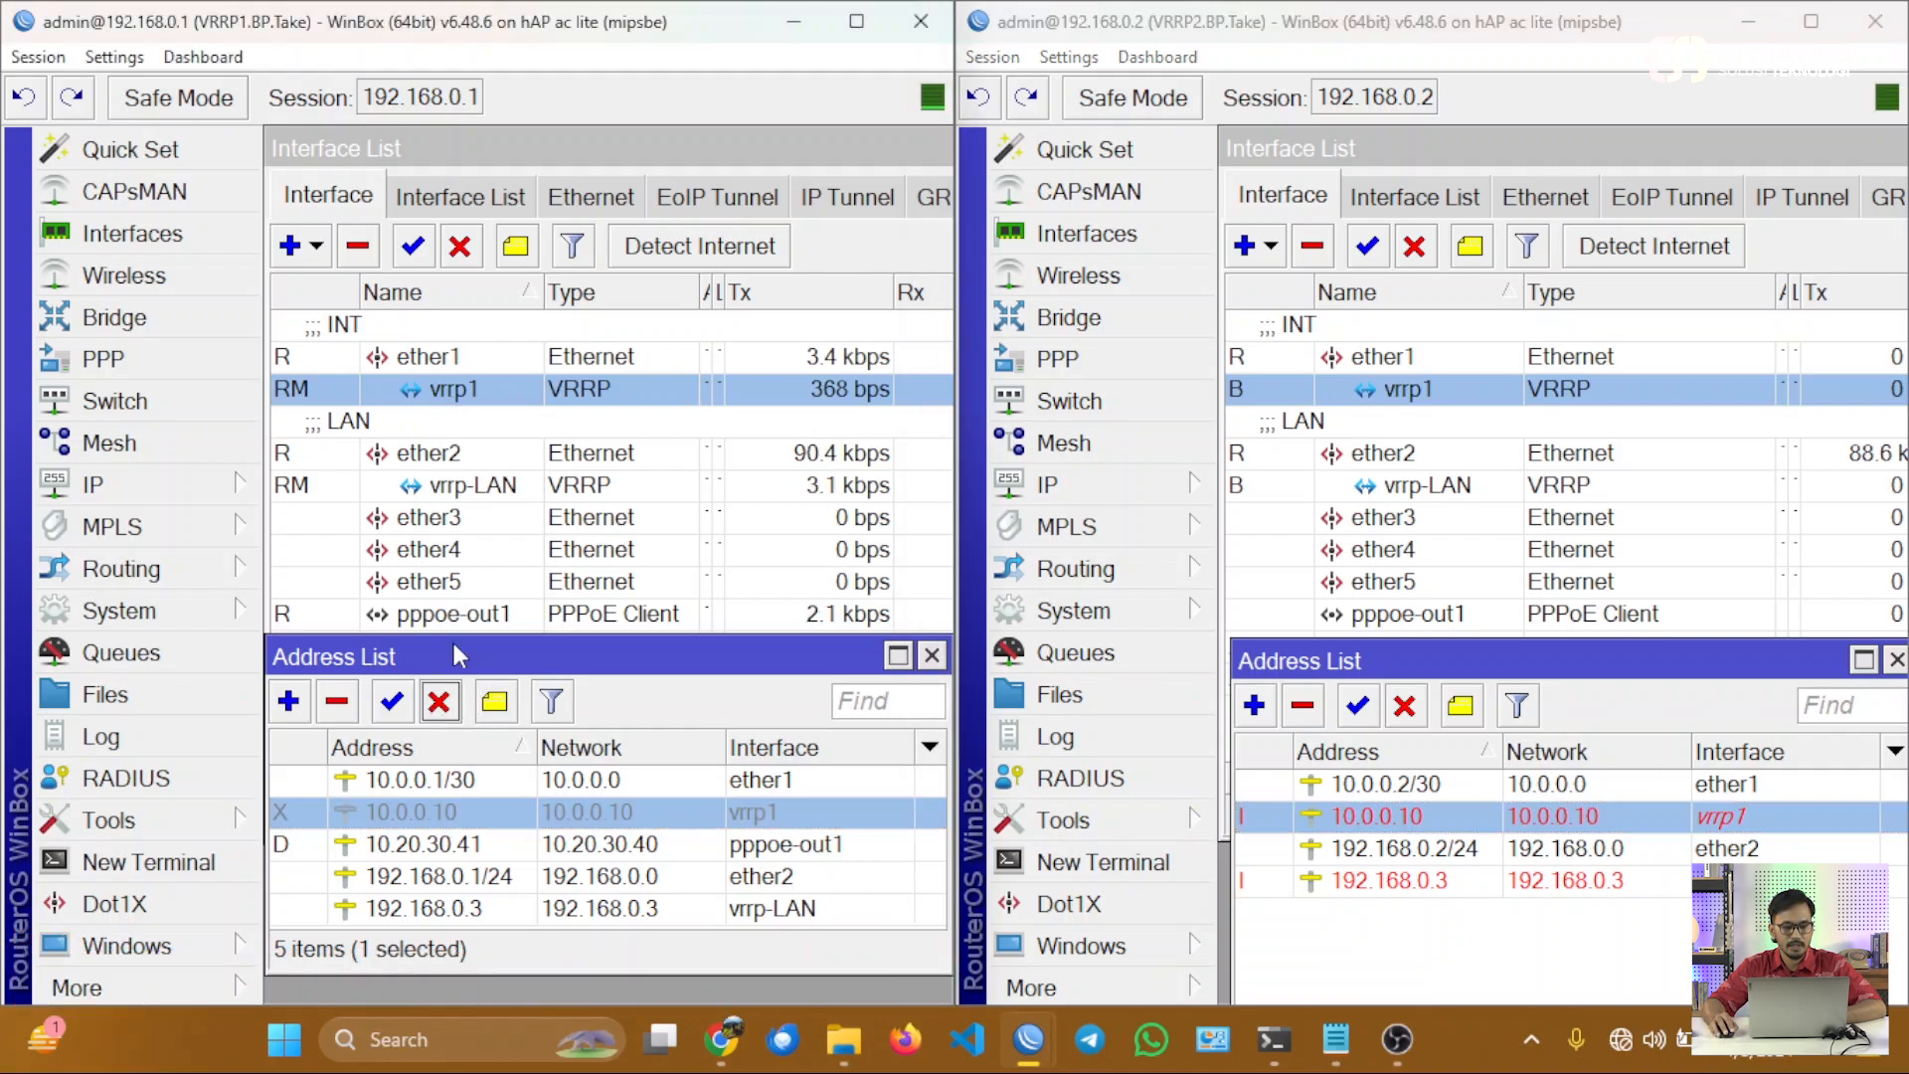
pyautogui.click(469, 392)
# Check which interface VRRP1's pppoe-out1 client uses, leave it without changes, and enable the 10.0.0.10 address on VRRP1 again.
pyautogui.click(463, 615)
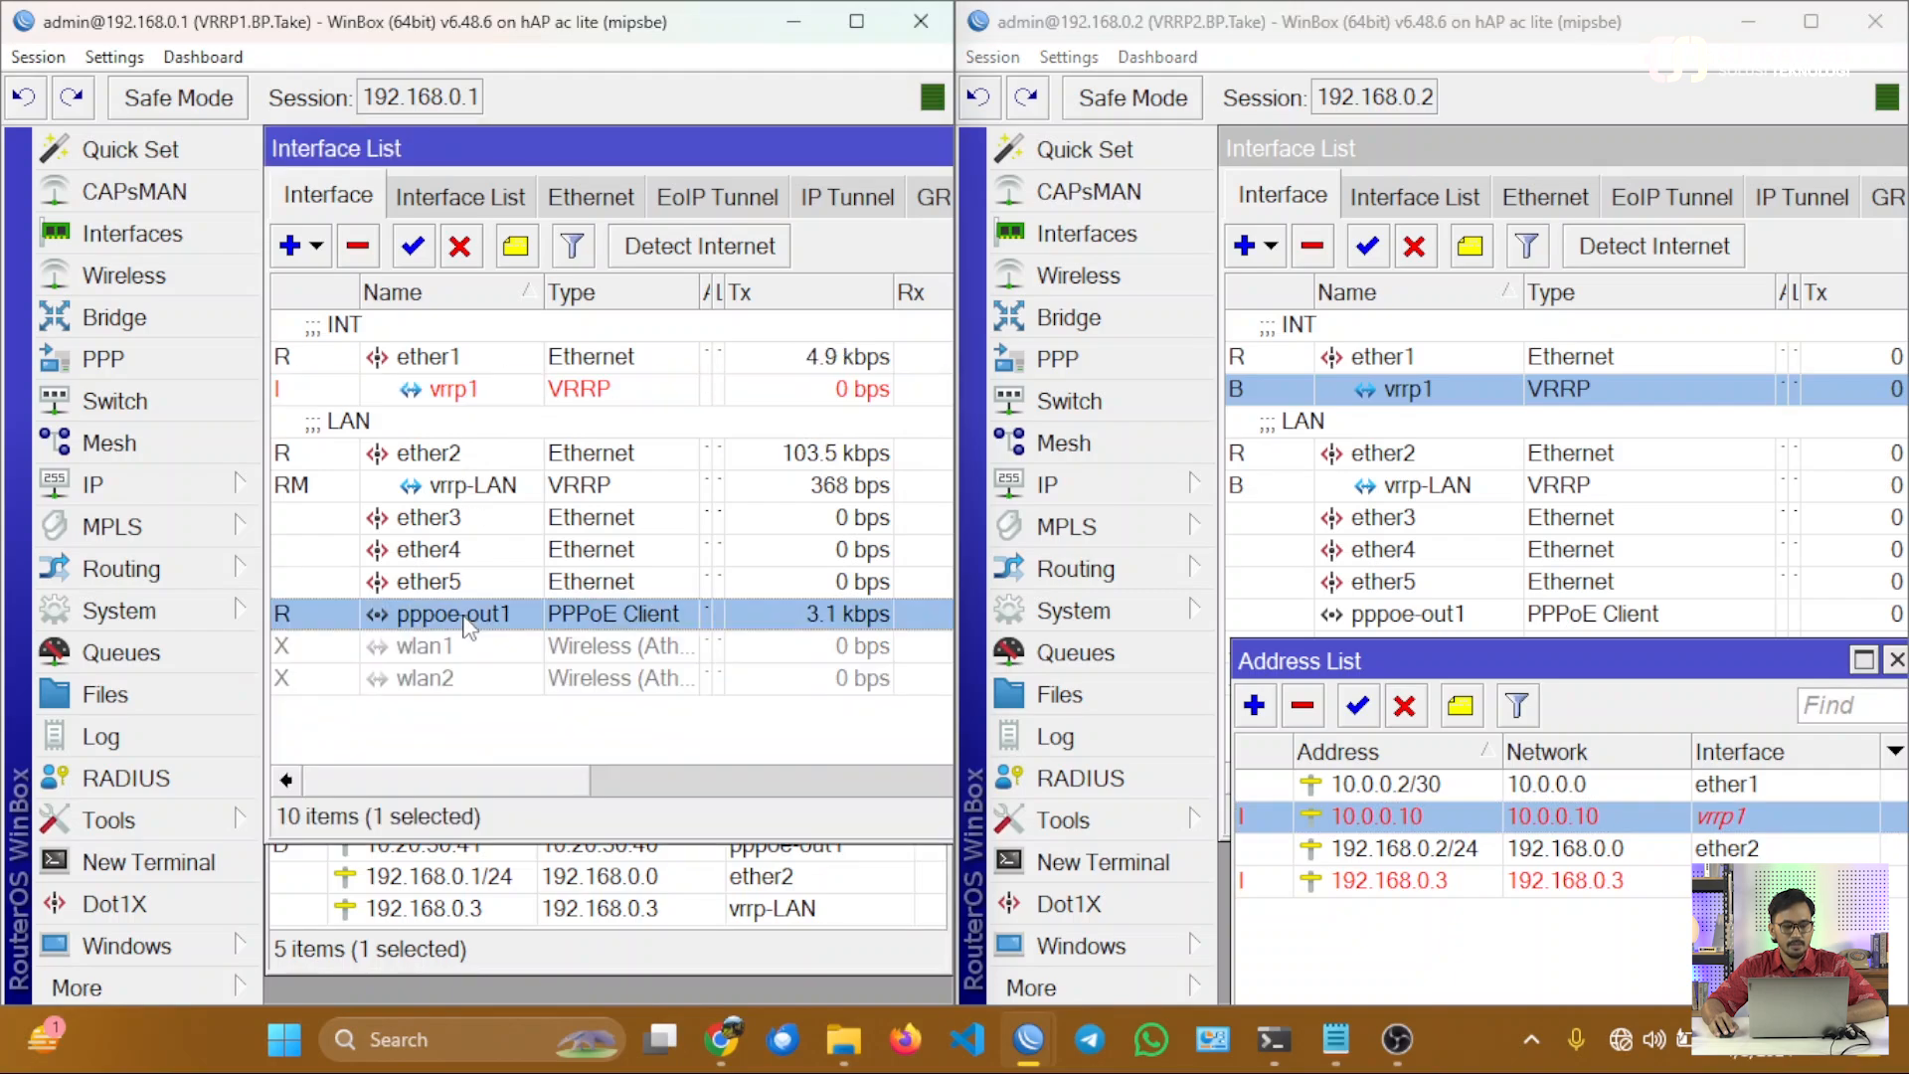
pyautogui.doubleClick(463, 614)
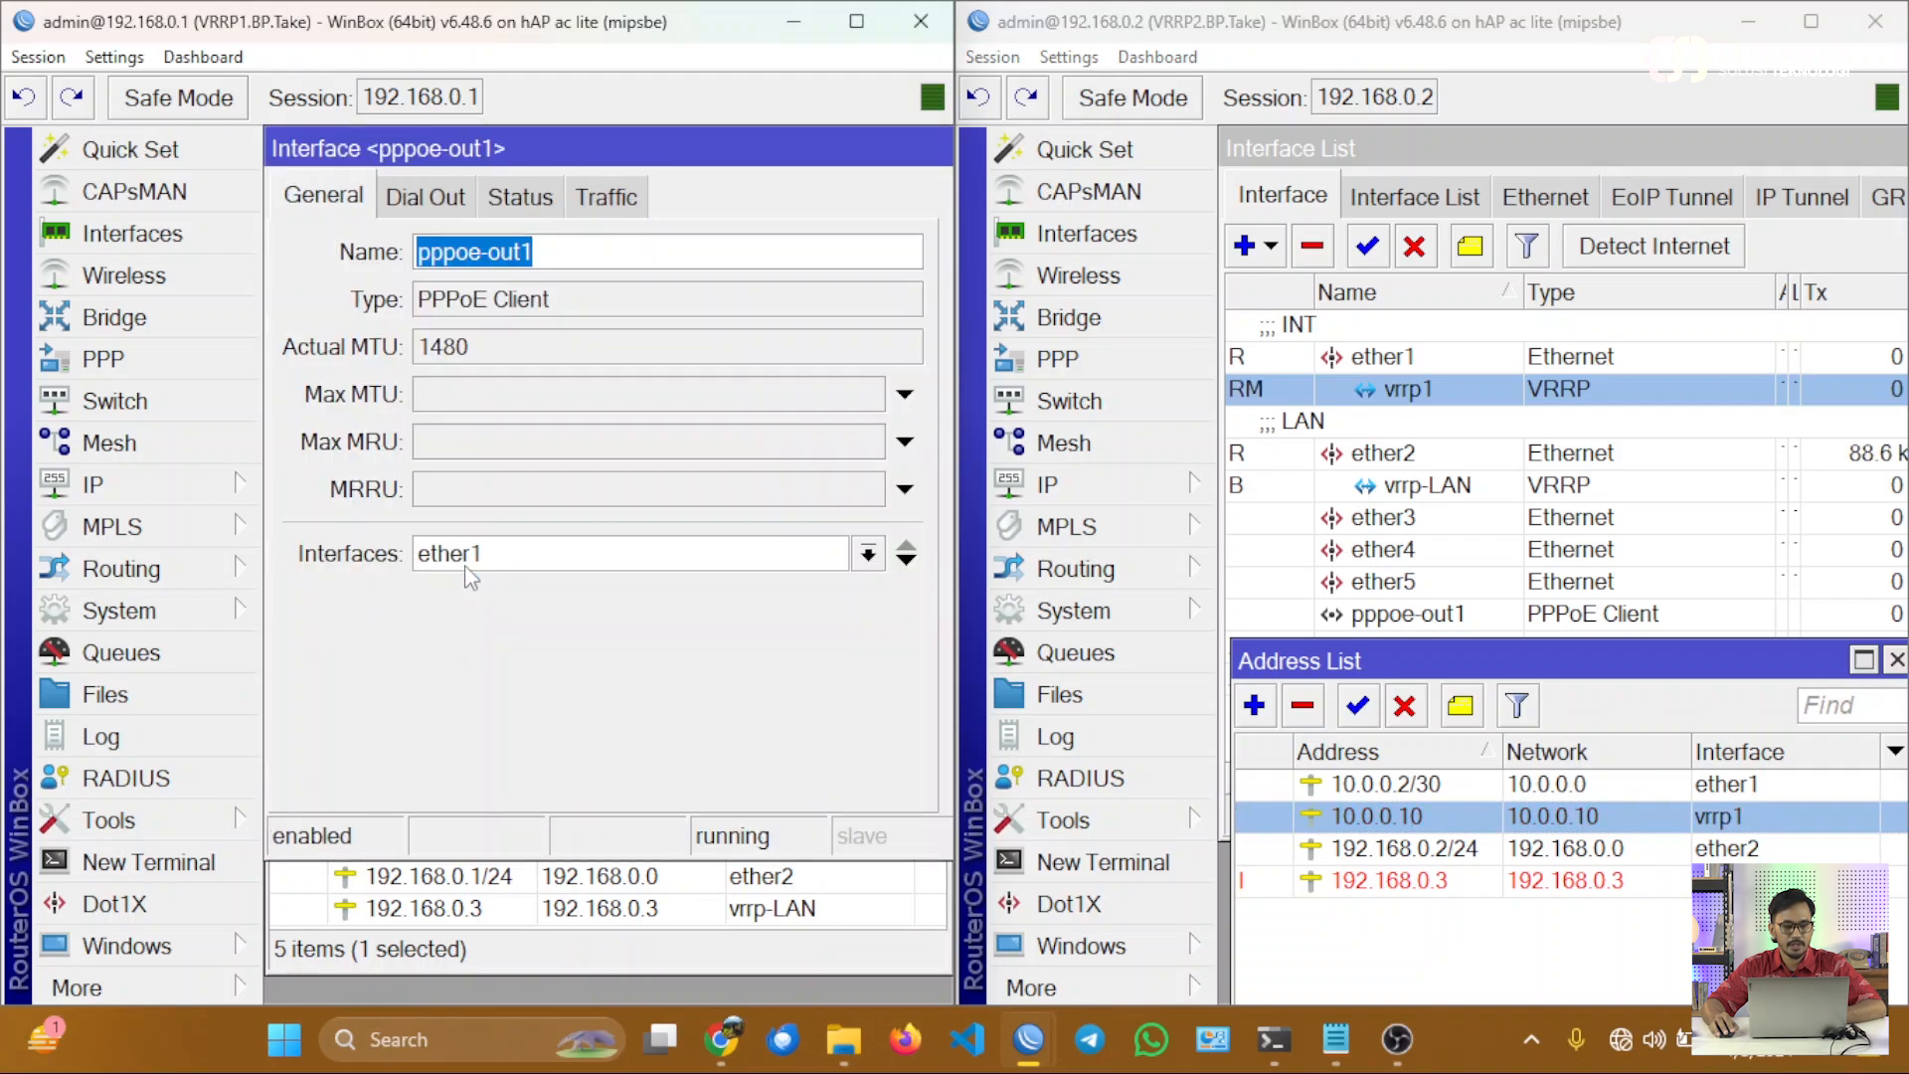
pyautogui.press('Escape')
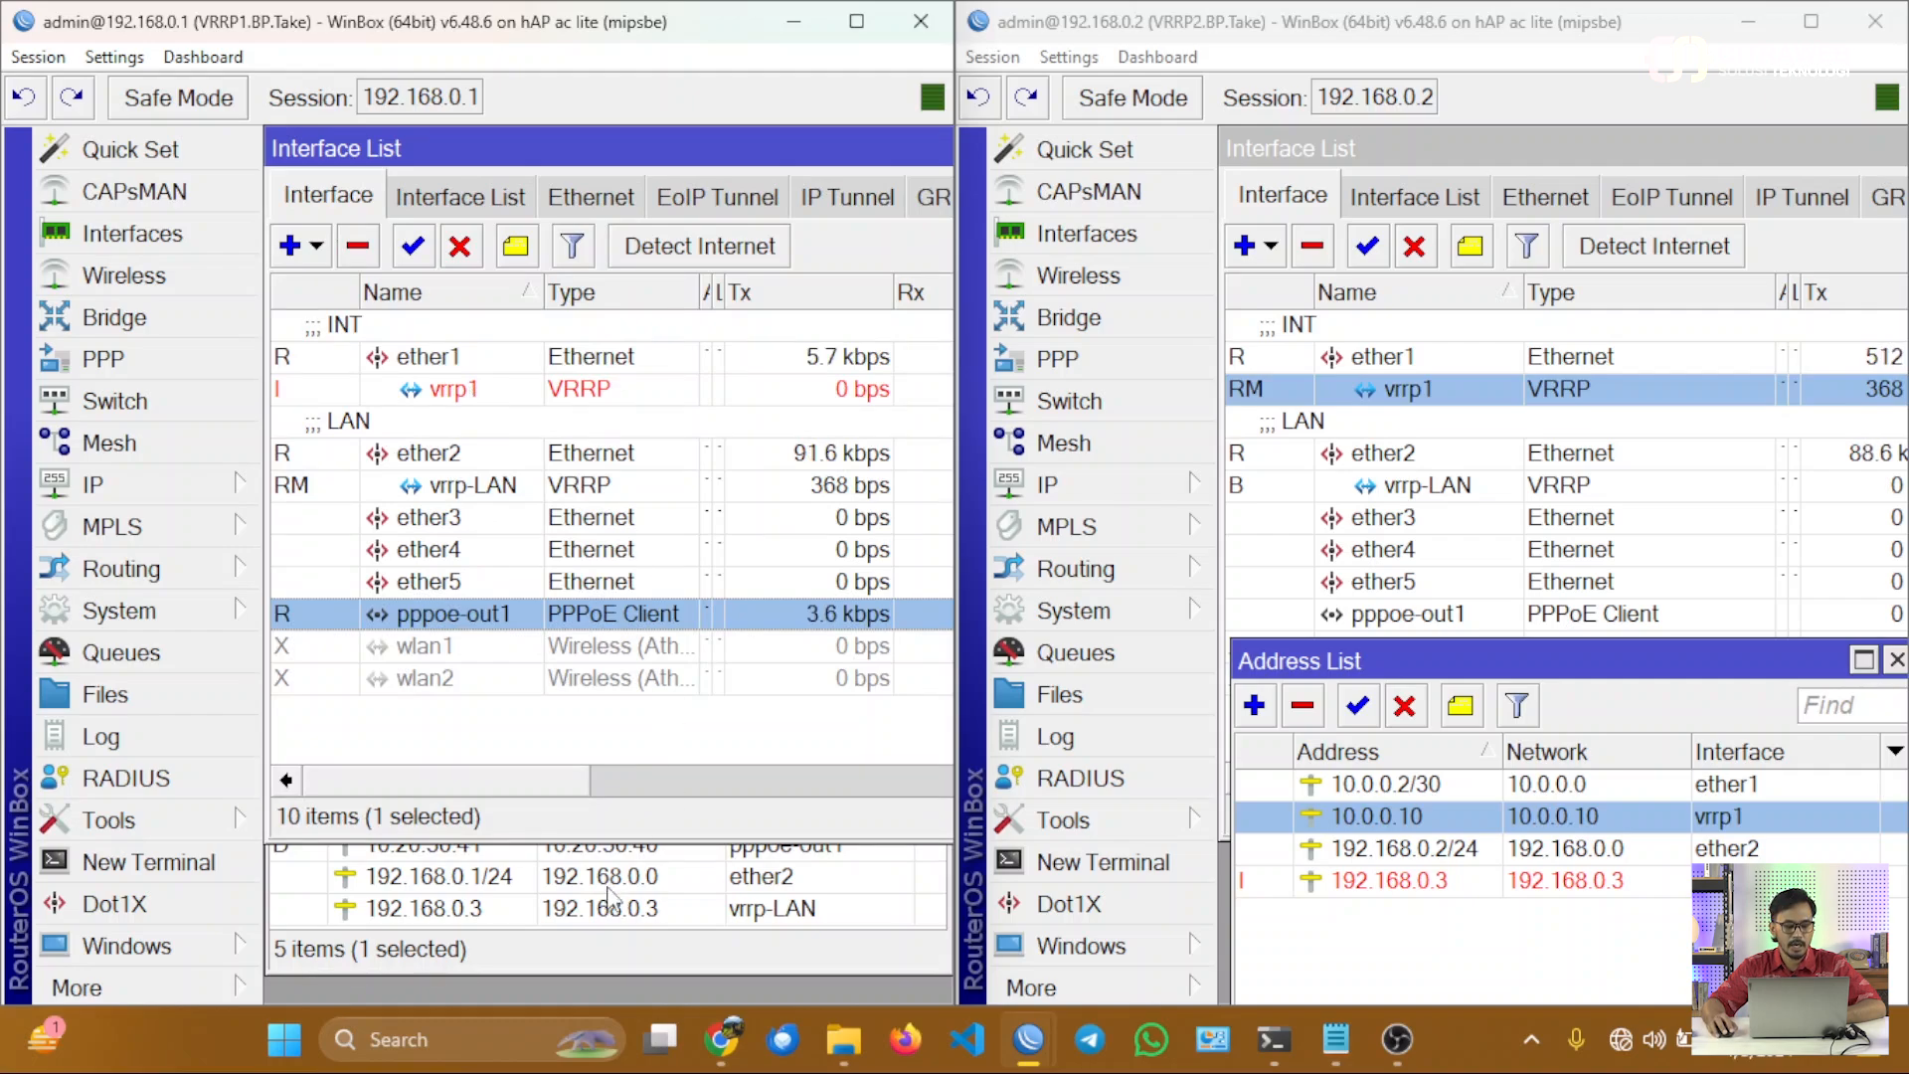
pyautogui.click(552, 942)
pyautogui.click(392, 701)
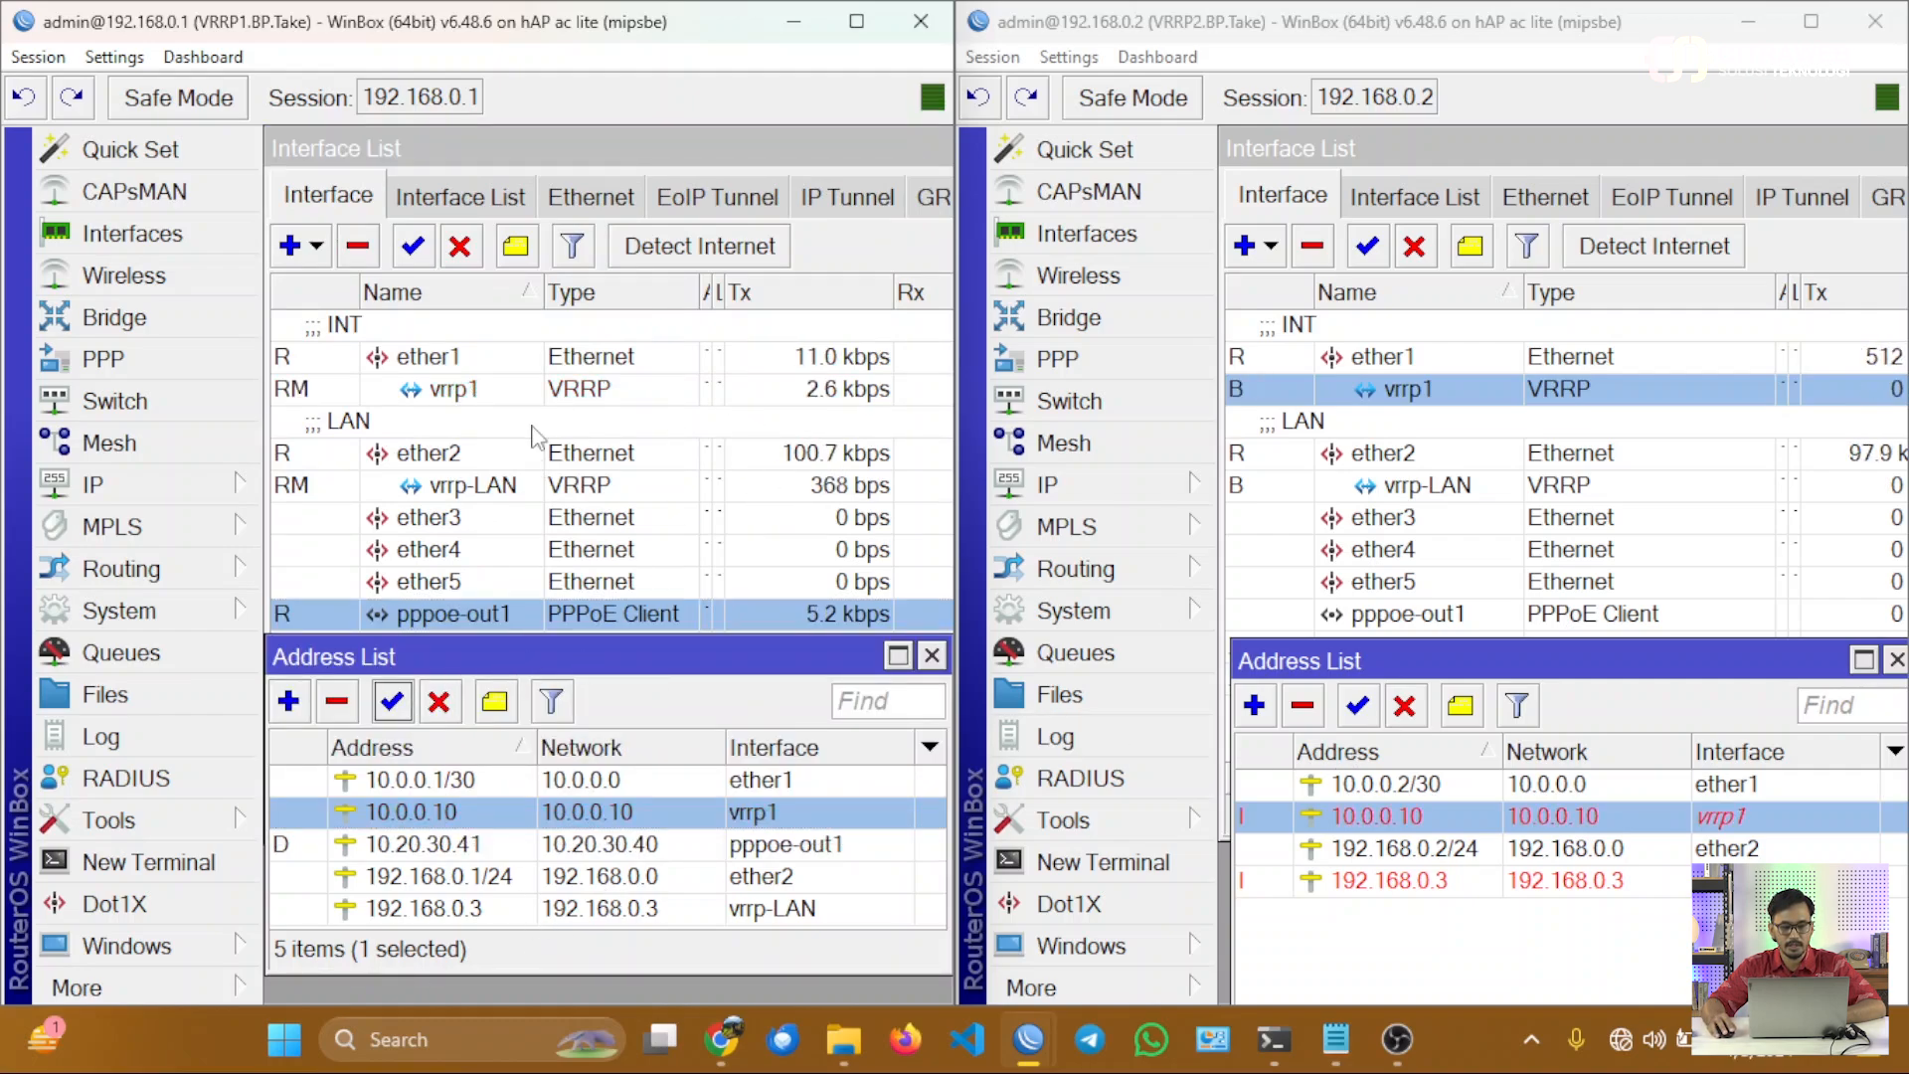
# Rename the vrrp1 interface on the VRRP1 router to vrrp-WAN.
pyautogui.doubleClick(480, 389)
pyautogui.click(341, 237)
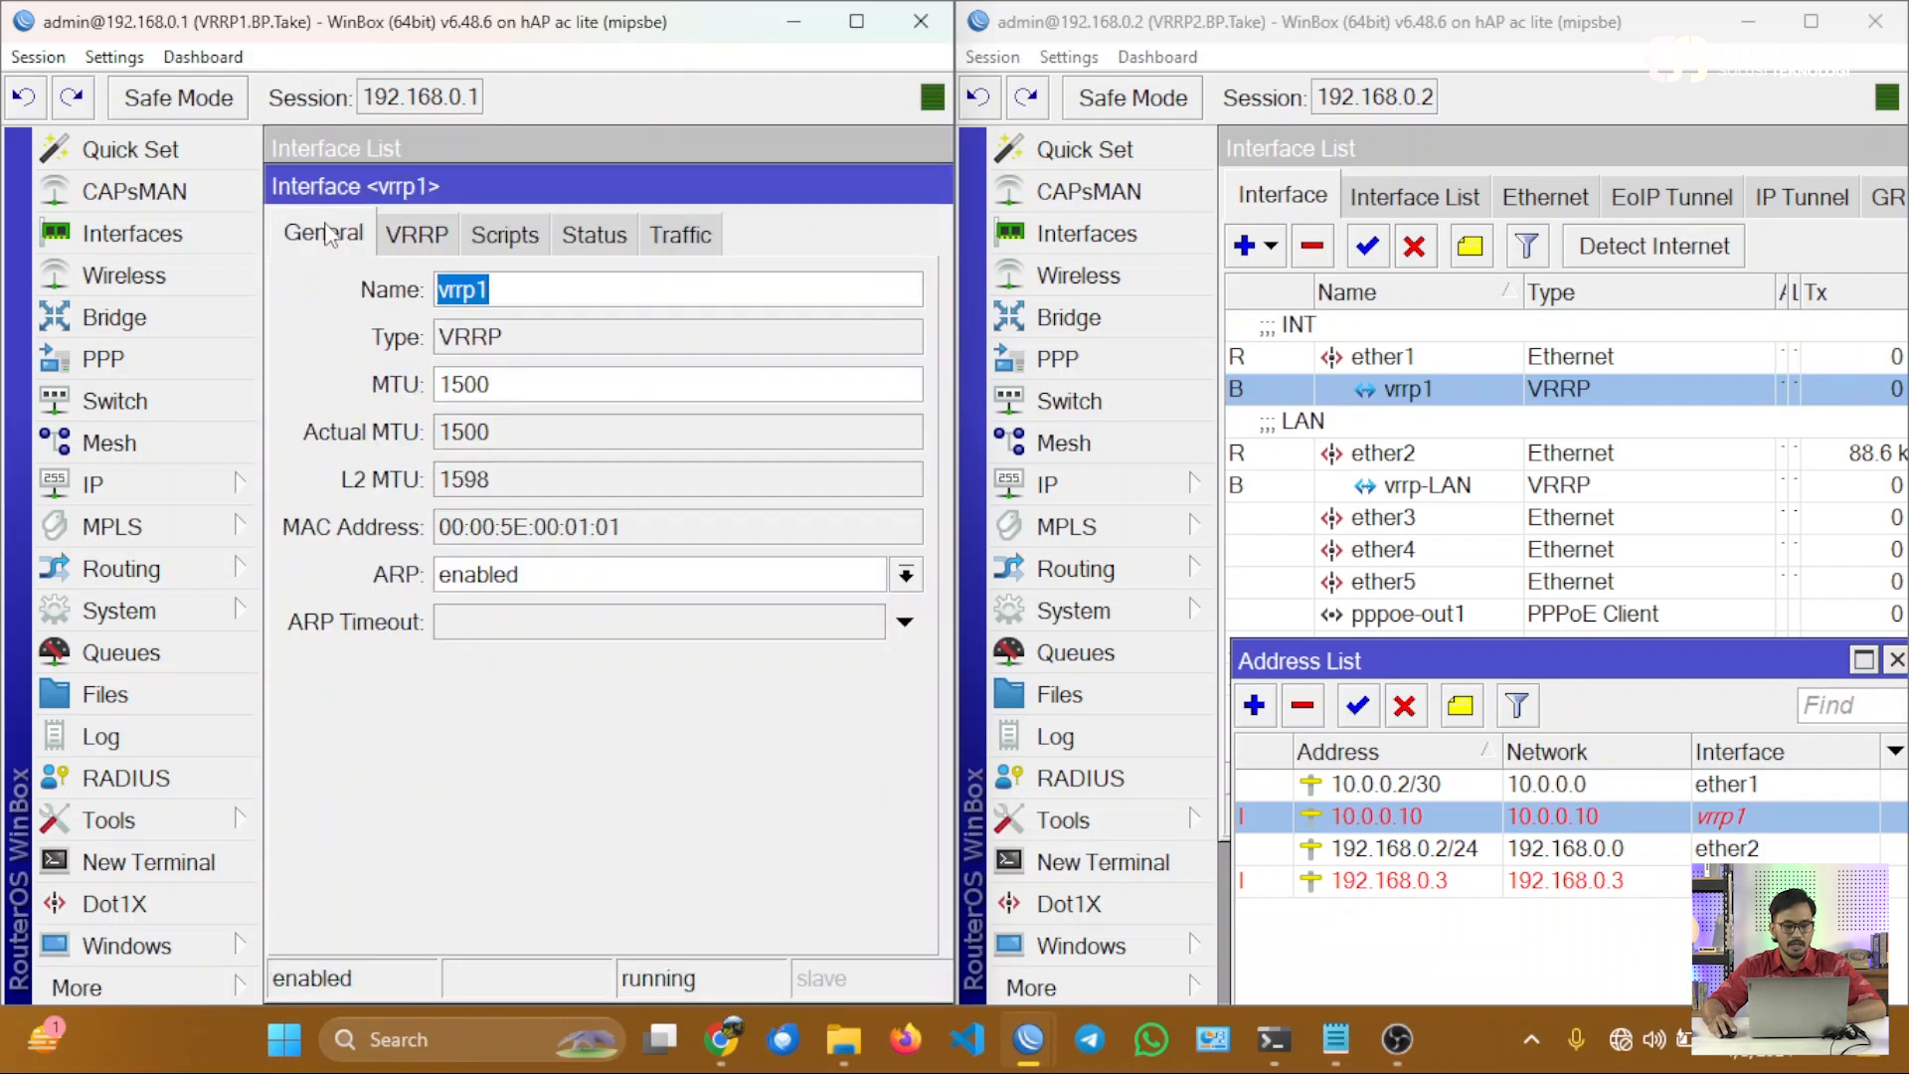
pyautogui.click(491, 290)
pyautogui.press('BackSpace')
pyautogui.write('-')
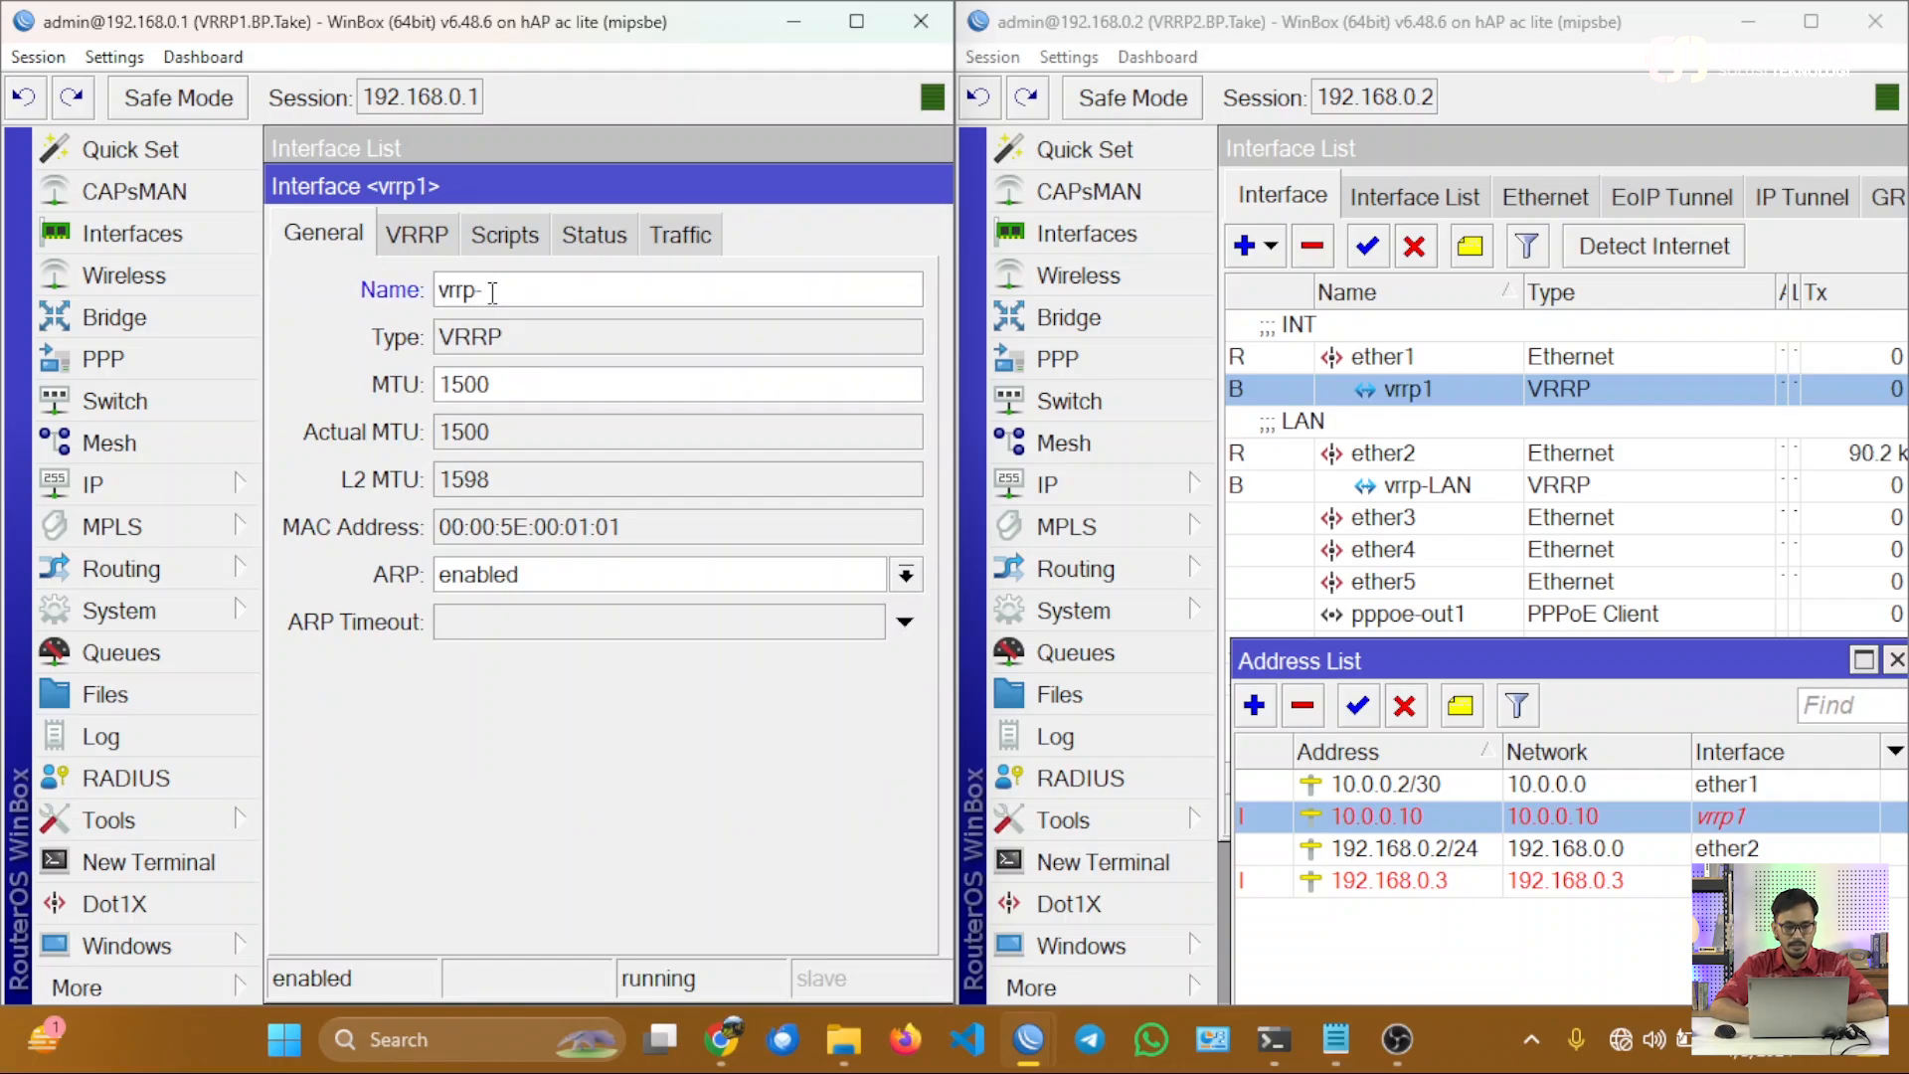
pyautogui.write('WAN')
pyautogui.press('Return')
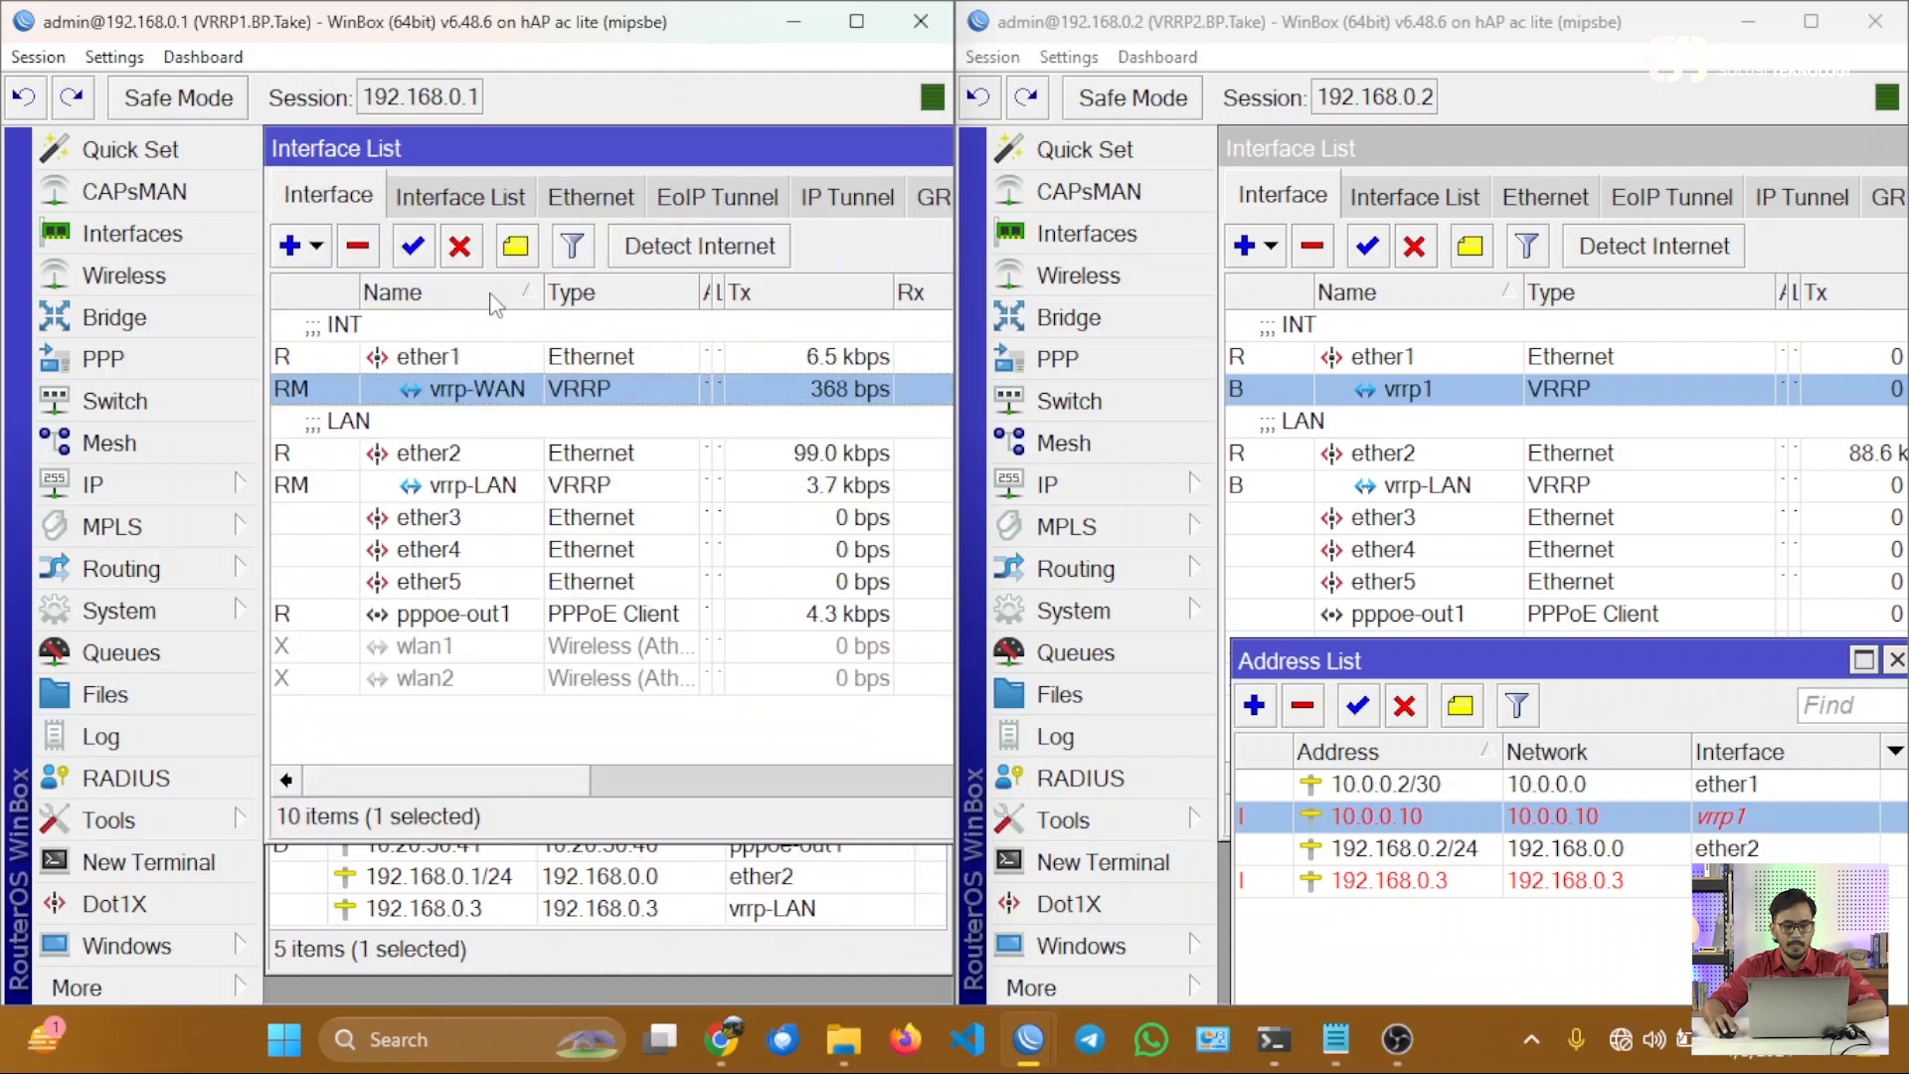
pyautogui.keyDown('ctrl'); pyautogui.click(509, 488); pyautogui.keyUp('ctrl')
# Rename the vrrp1 interface on the VRRP2 router to vrrp-WAN.
pyautogui.doubleClick(1394, 391)
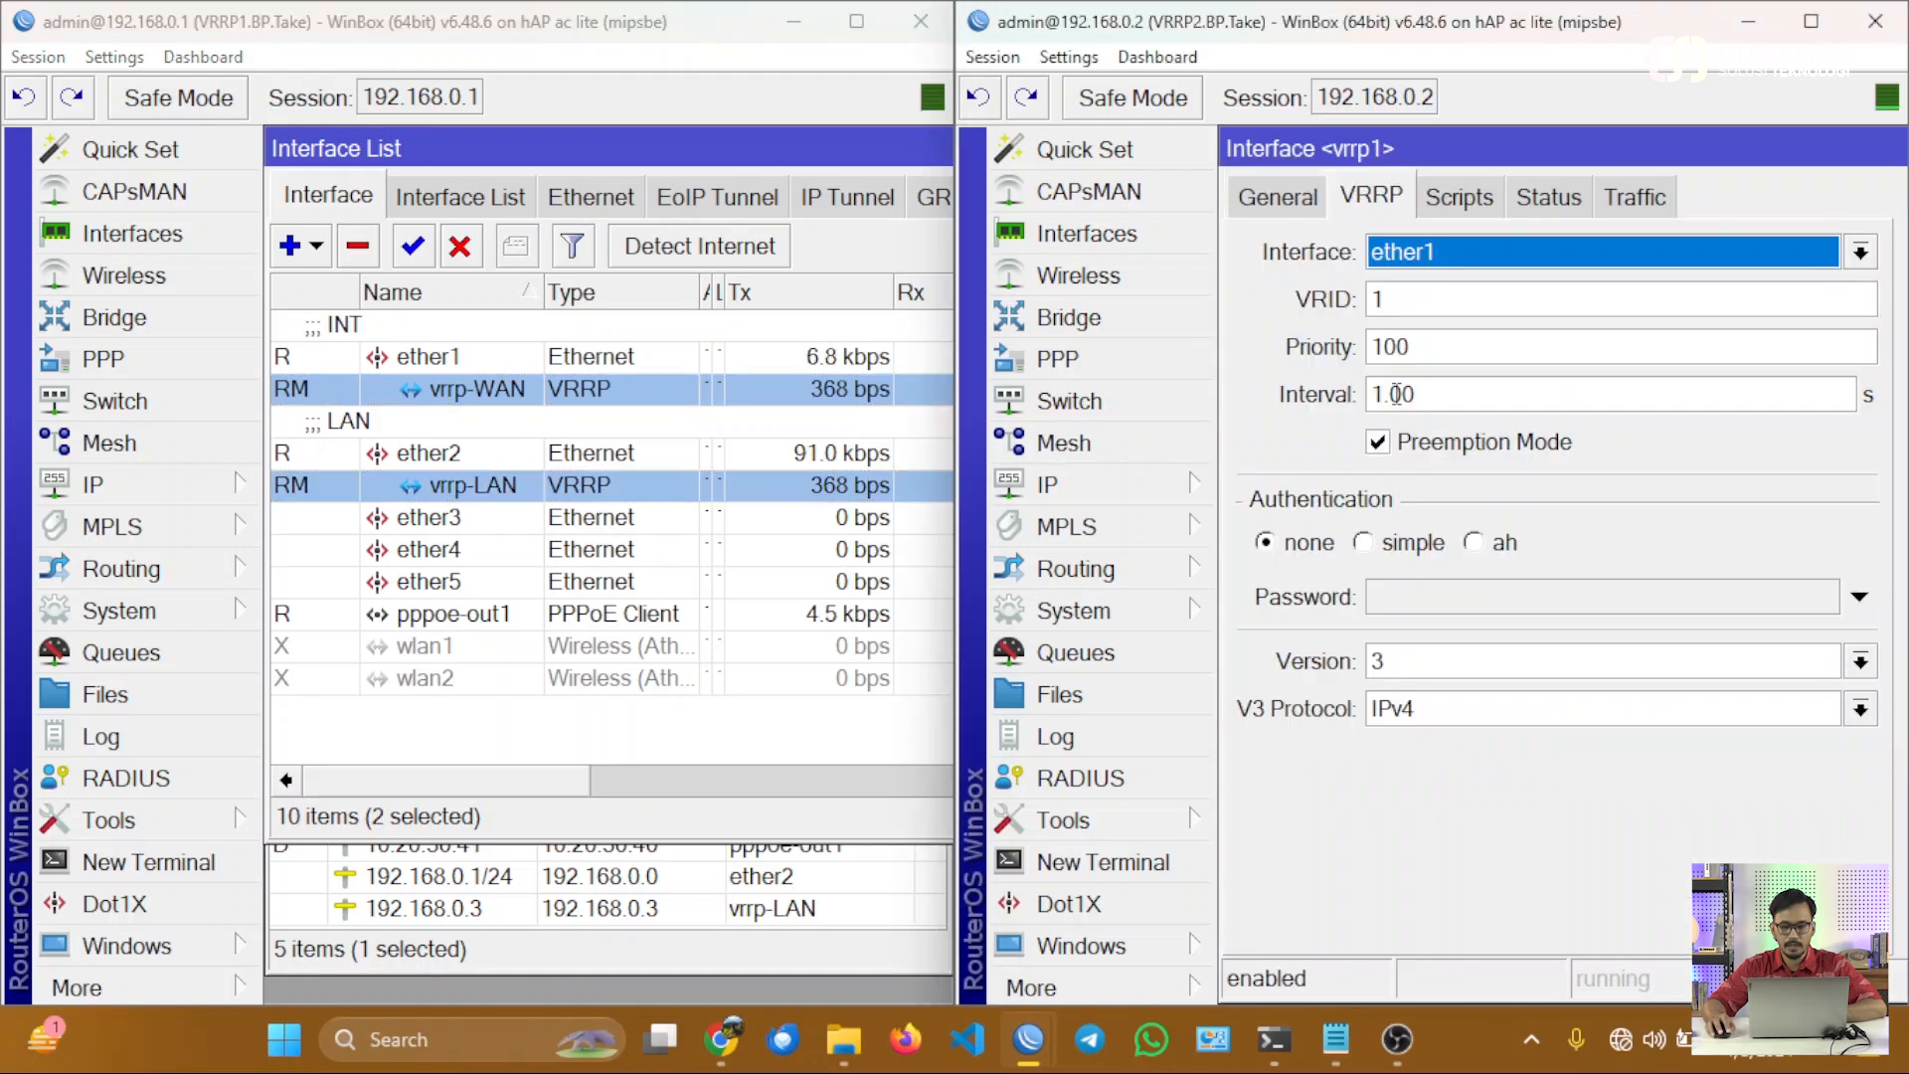
pyautogui.click(1281, 196)
pyautogui.click(1444, 252)
pyautogui.press('BackSpace')
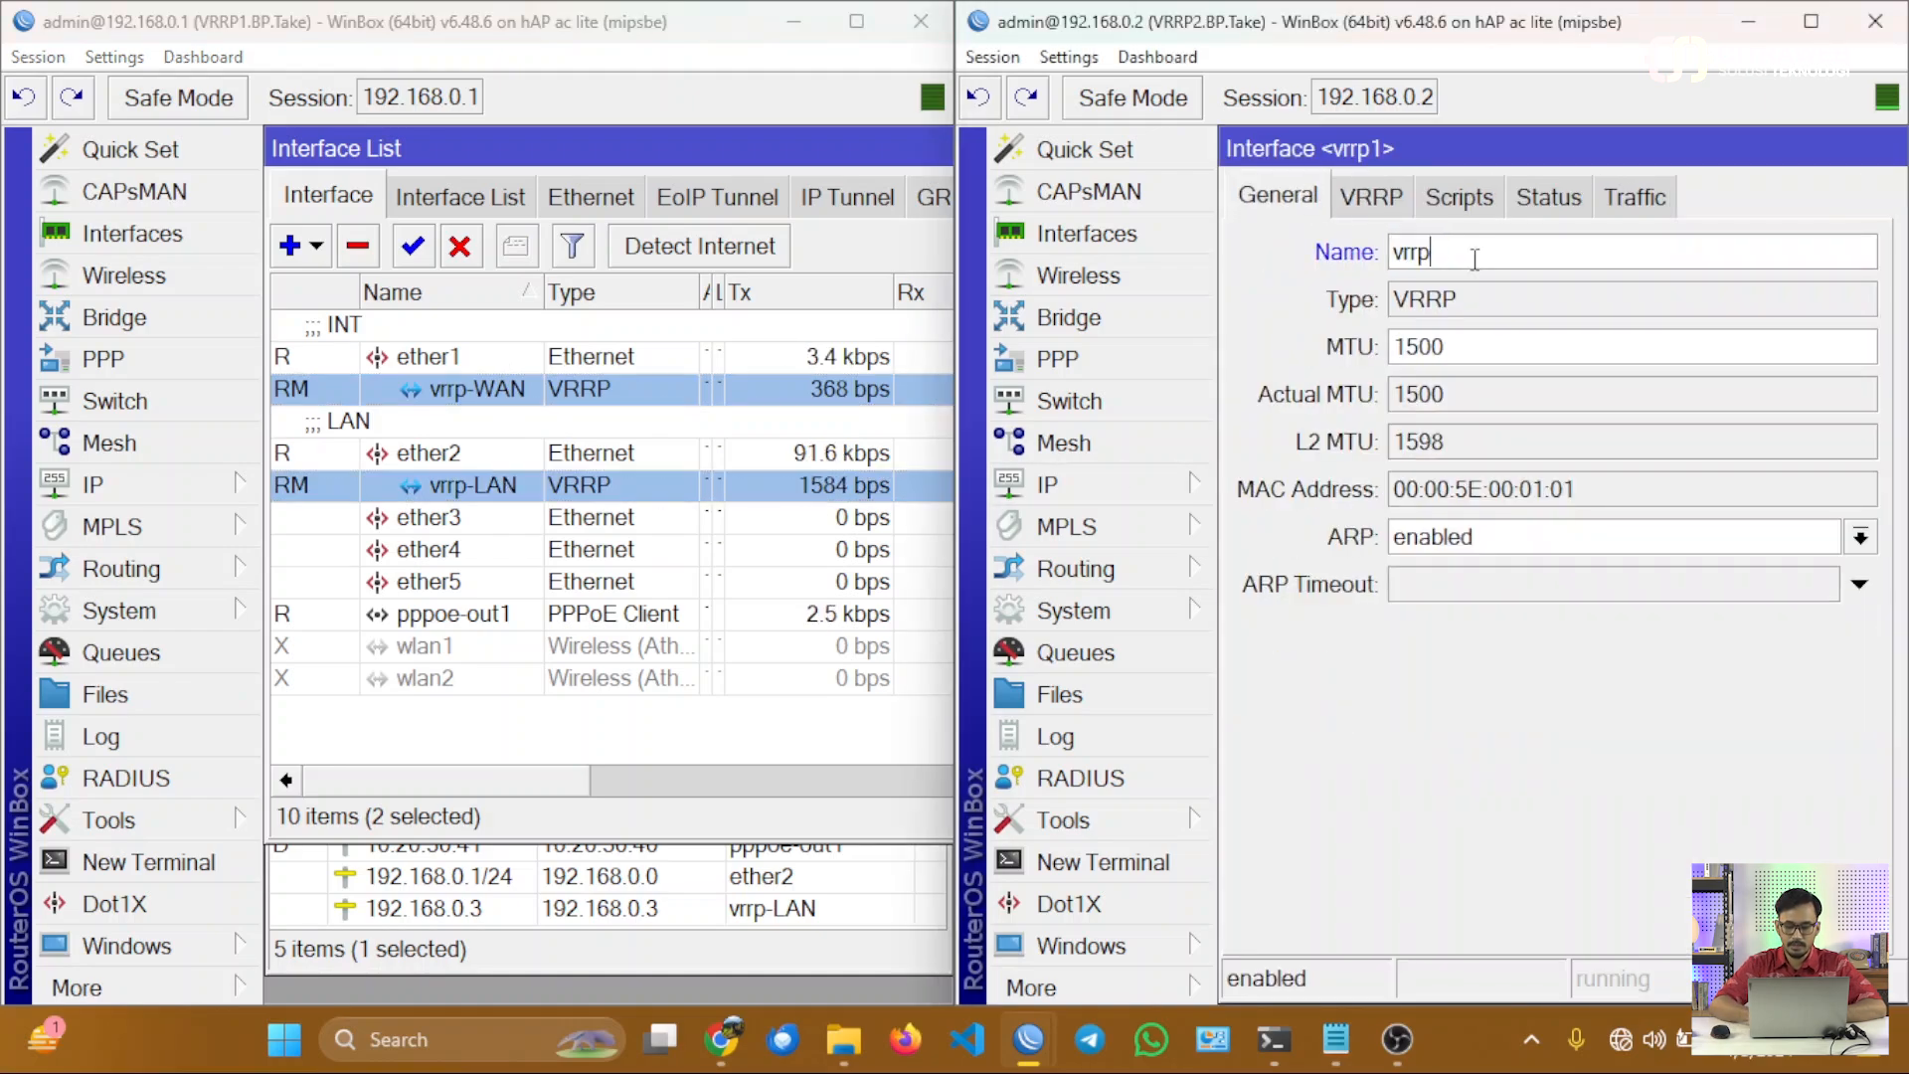
pyautogui.write('-WAN')
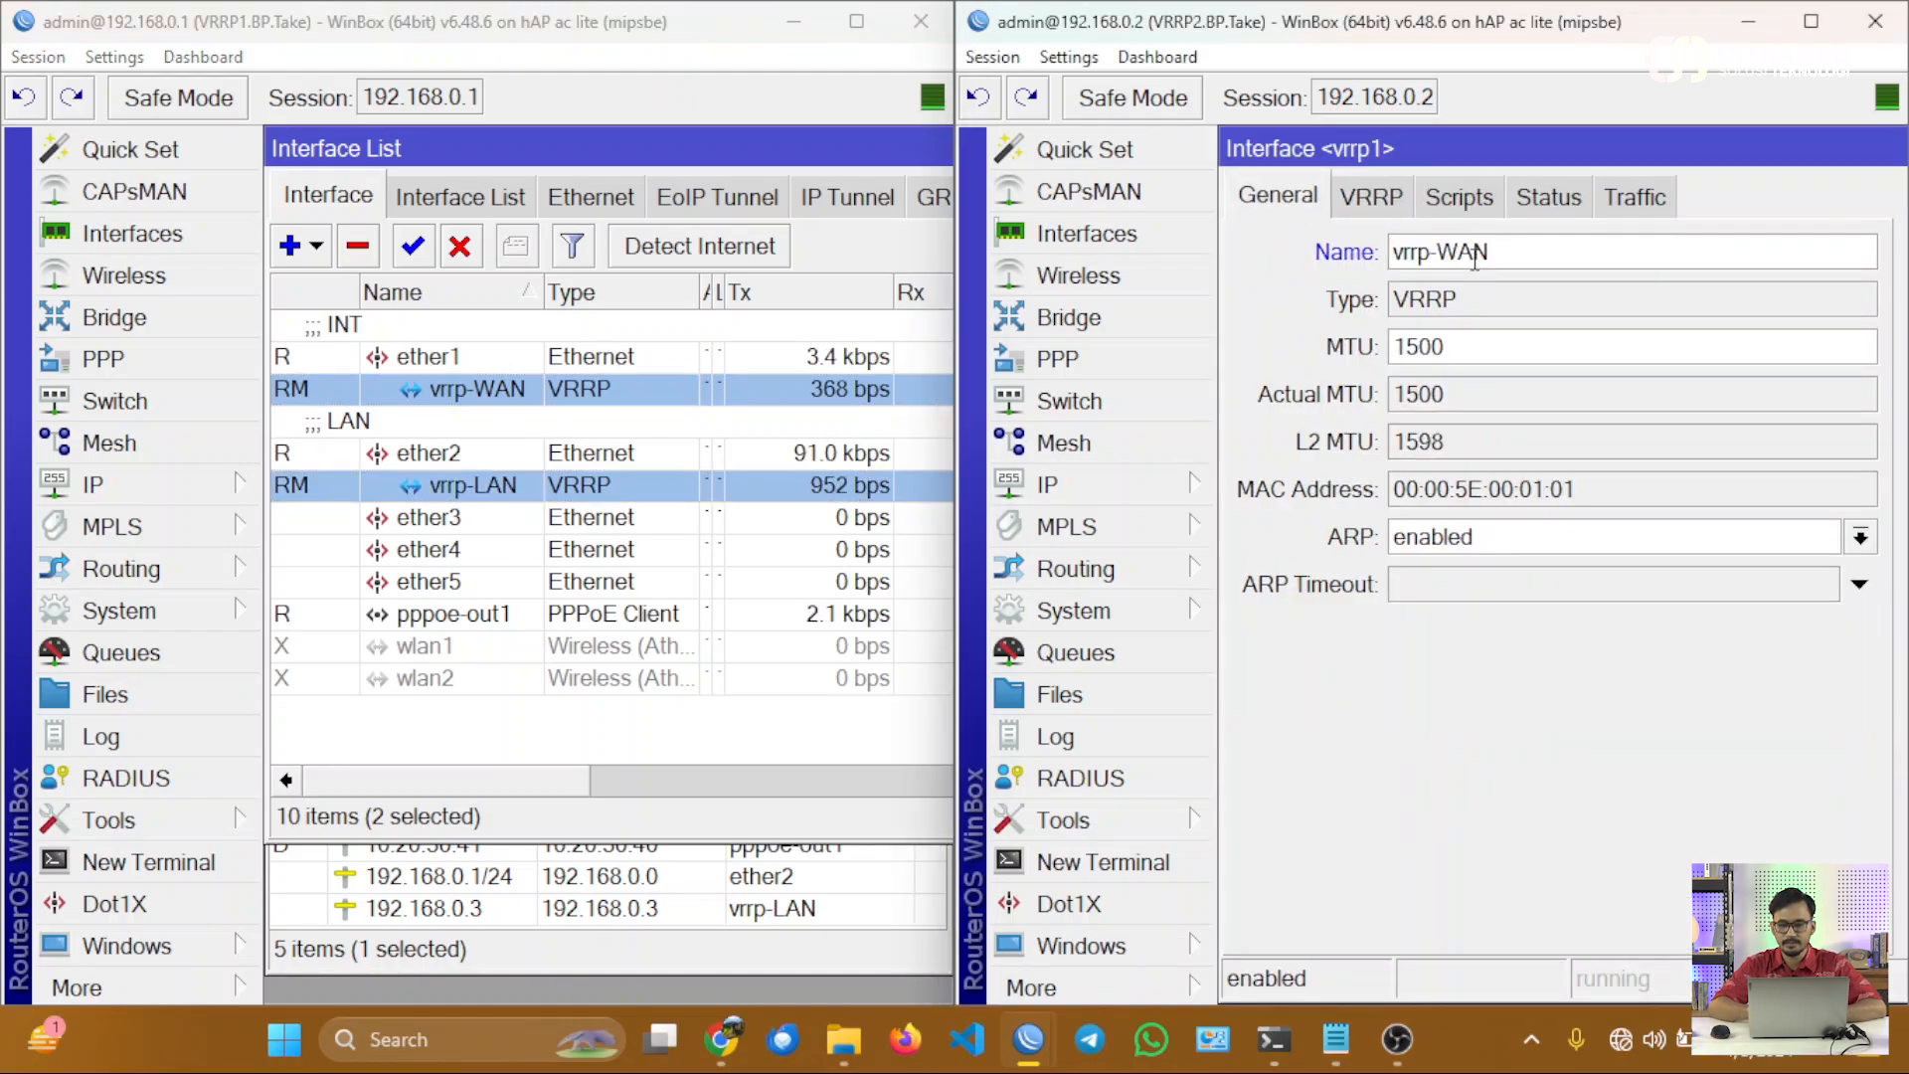
pyautogui.press('Return')
pyautogui.keyDown('ctrl'); pyautogui.click(1439, 487); pyautogui.keyUp('ctrl')
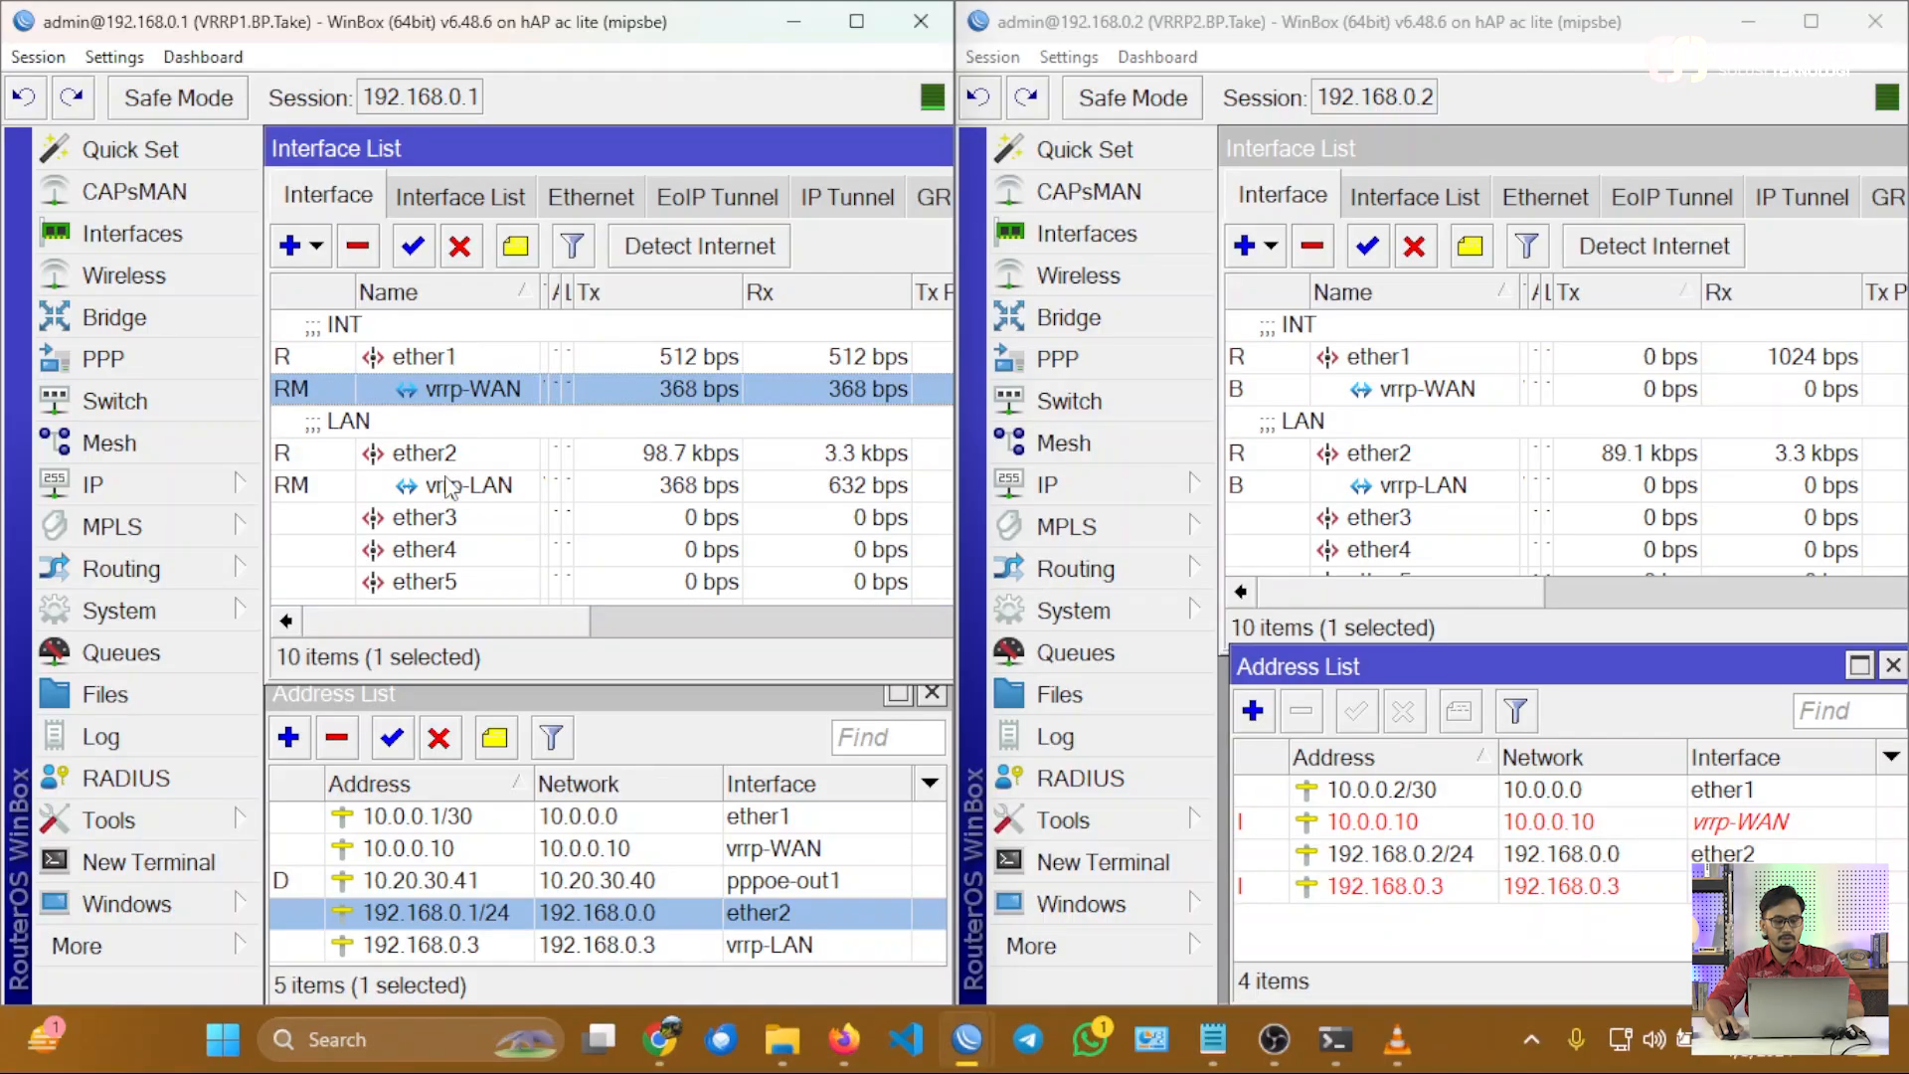
# Switch to the Windows terminal, ping 1.1.1.1 from a new PowerShell tab, and minimize the terminal.
pyautogui.keyDown('ctrl'); pyautogui.click(447, 488); pyautogui.keyUp('ctrl')
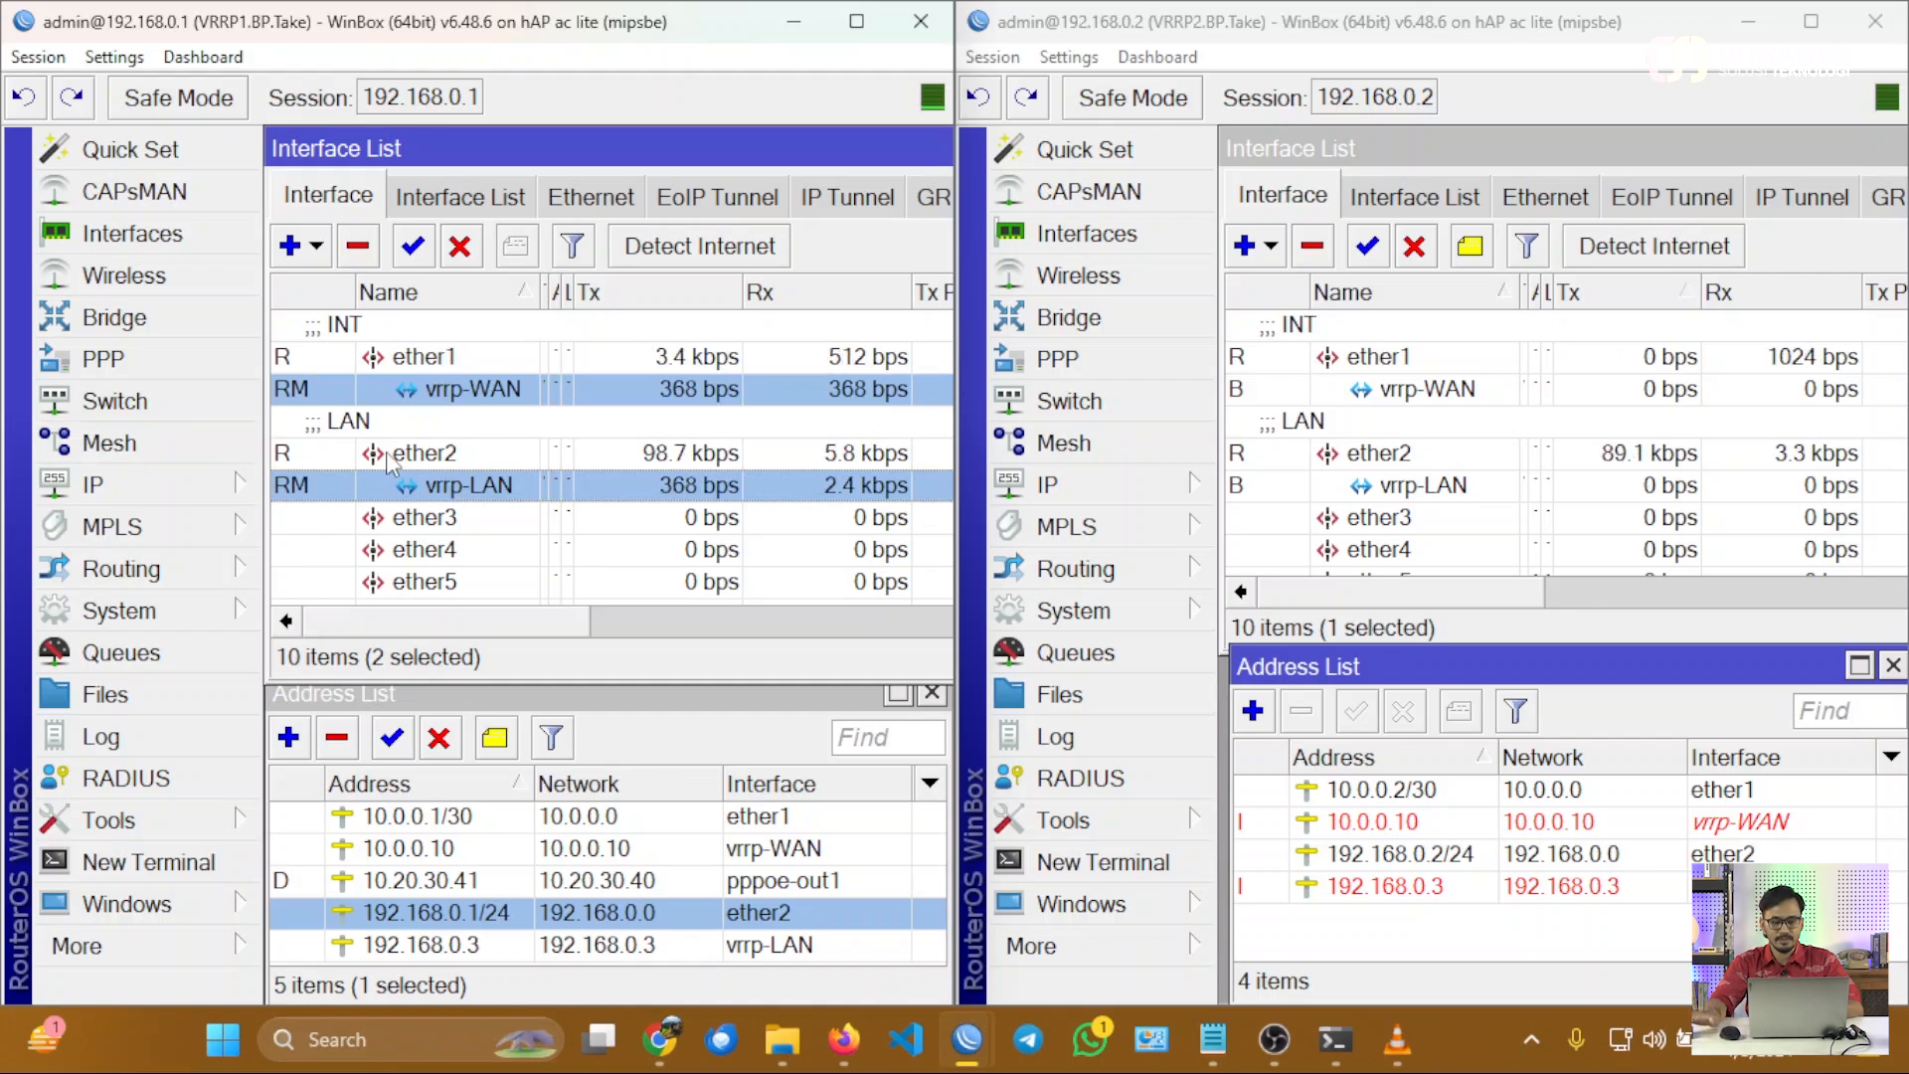
pyautogui.moveTo(1335, 1039)
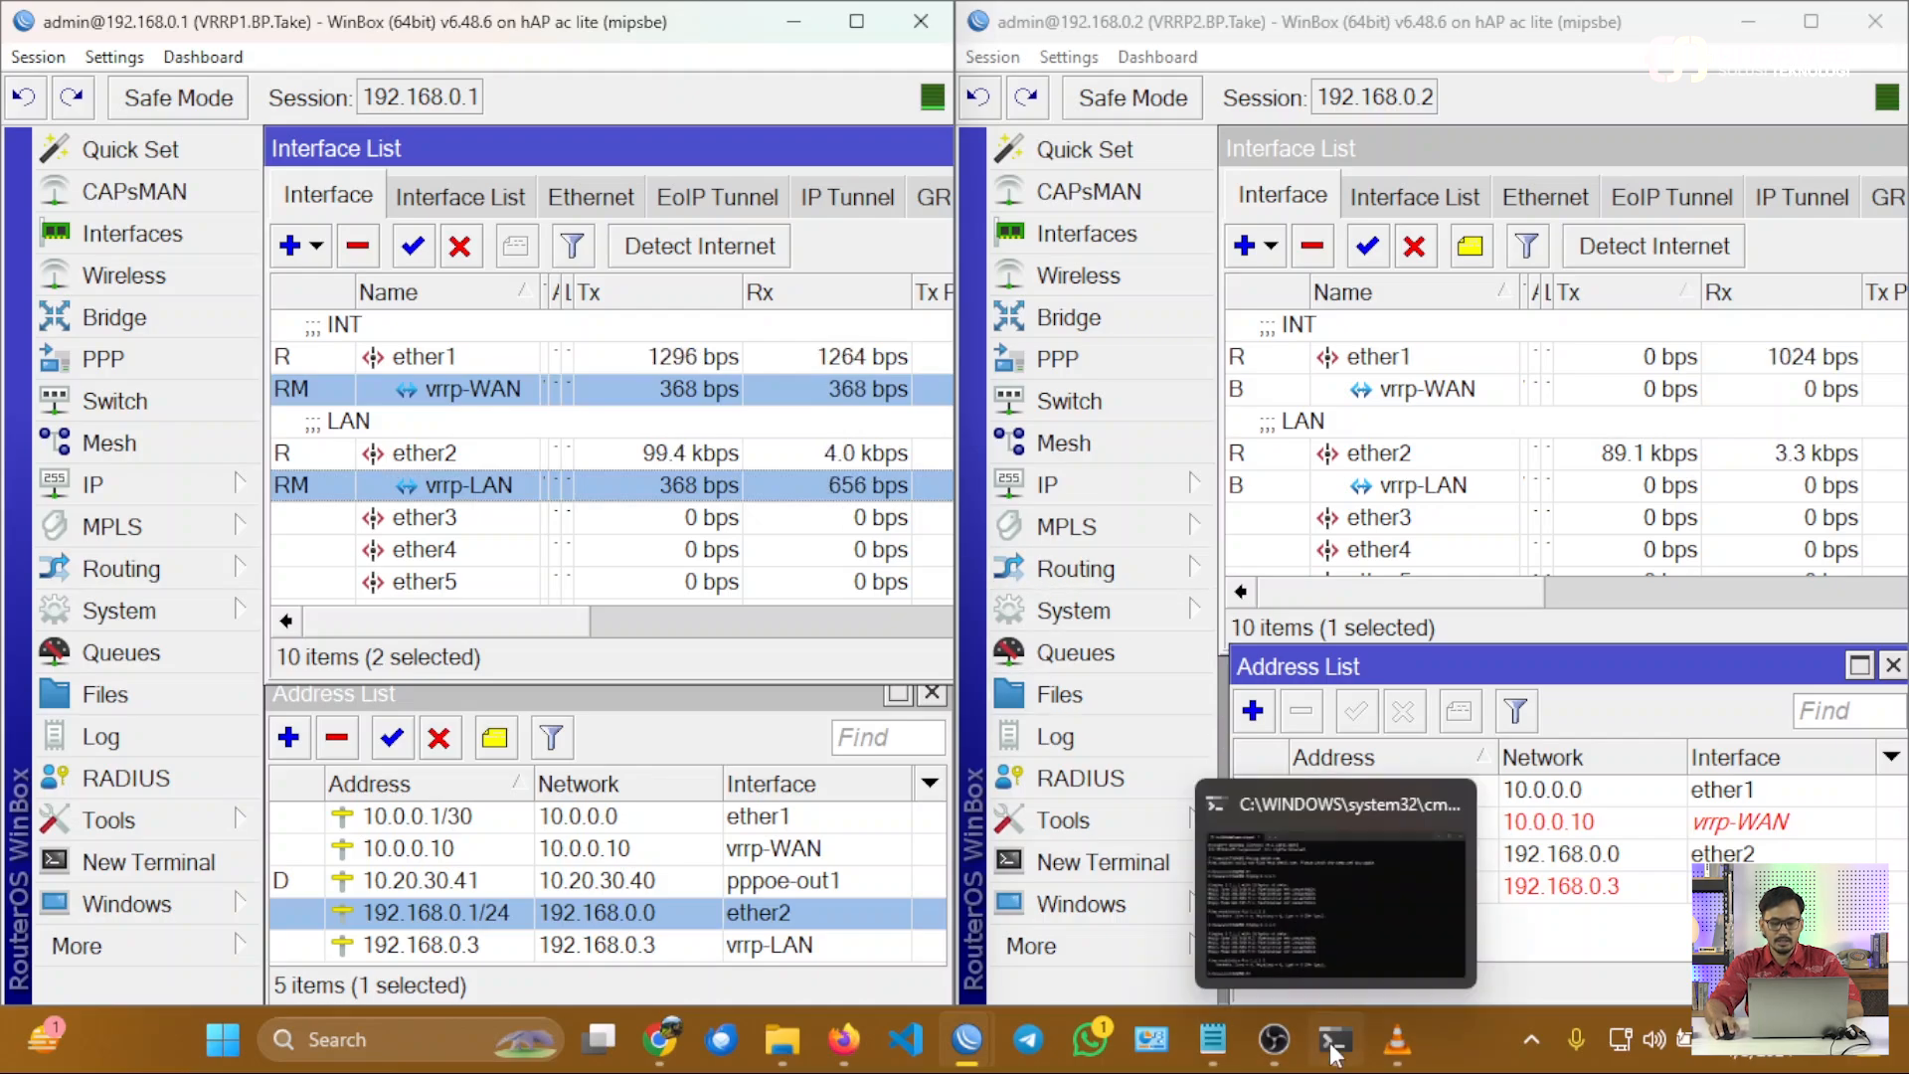
pyautogui.click(1333, 958)
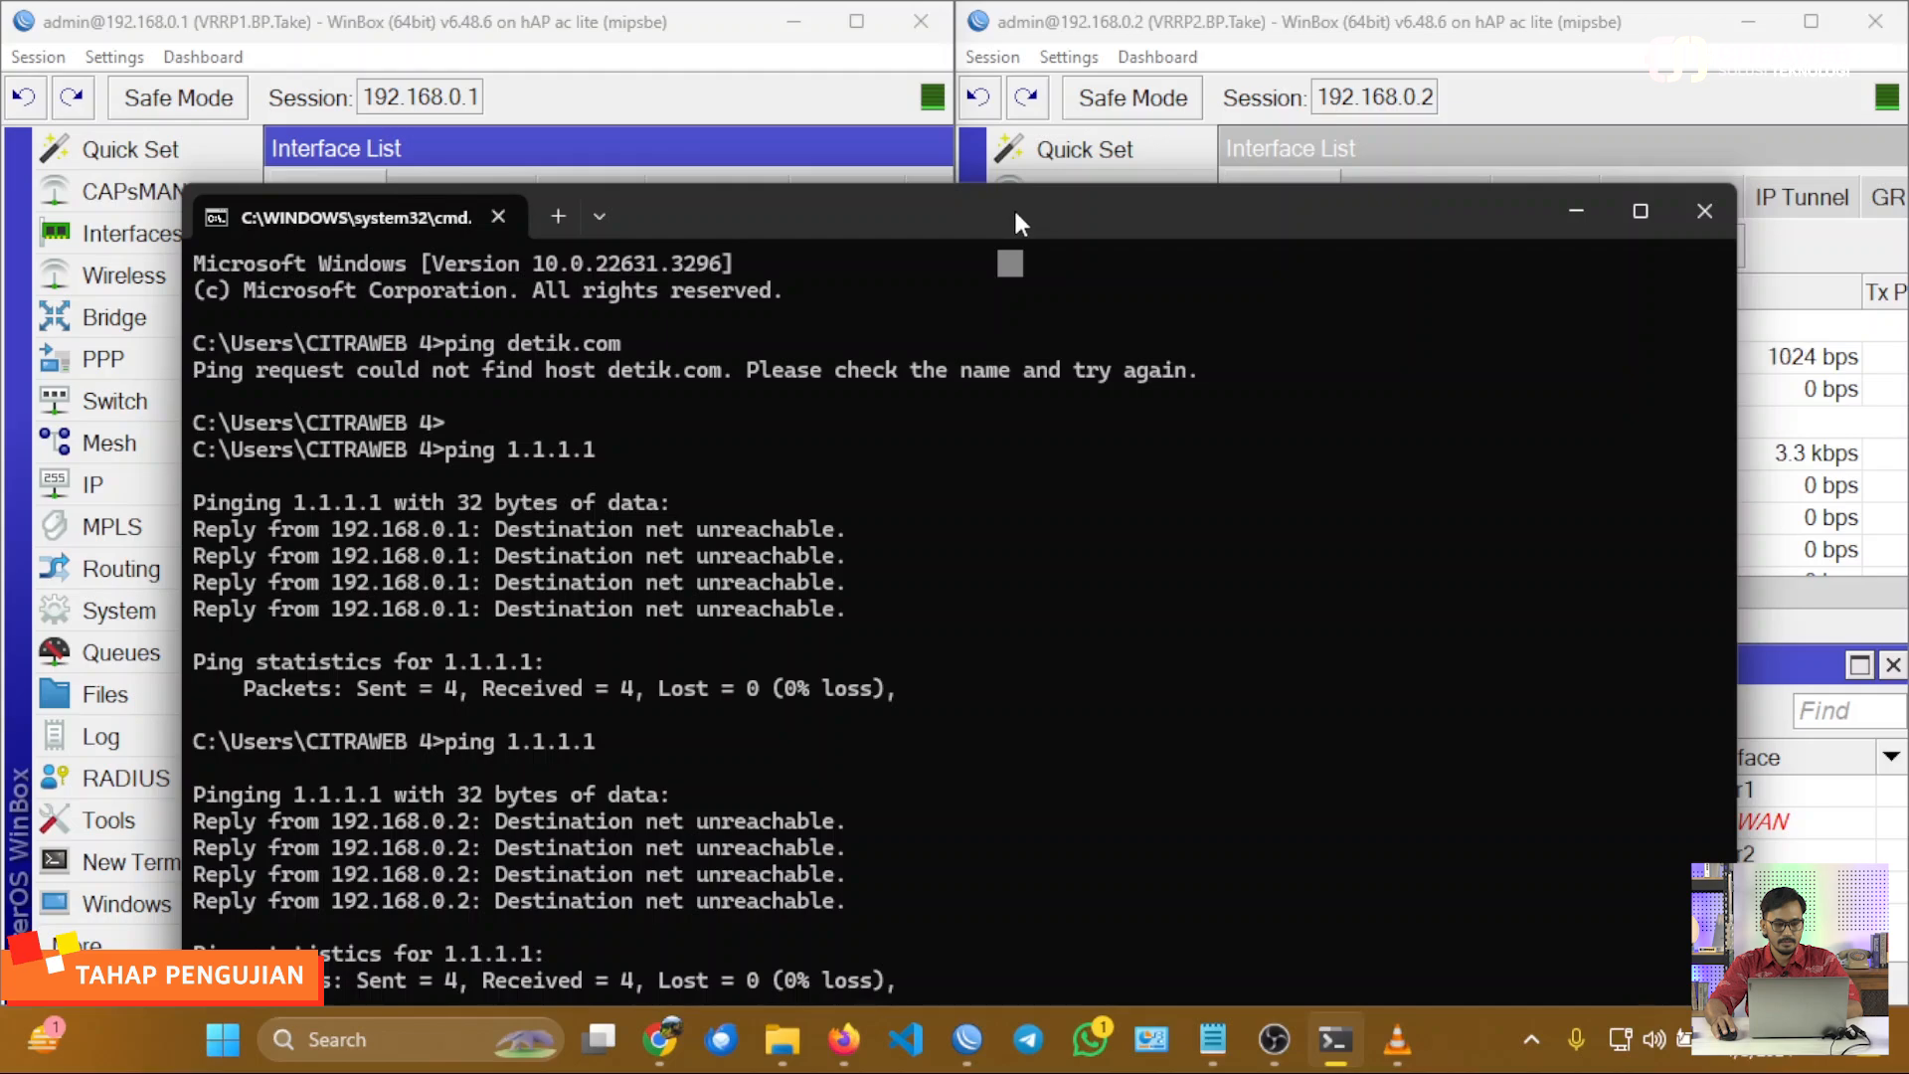
pyautogui.moveTo(1024, 219); pyautogui.dragTo(1054, 174)
pyautogui.click(592, 171)
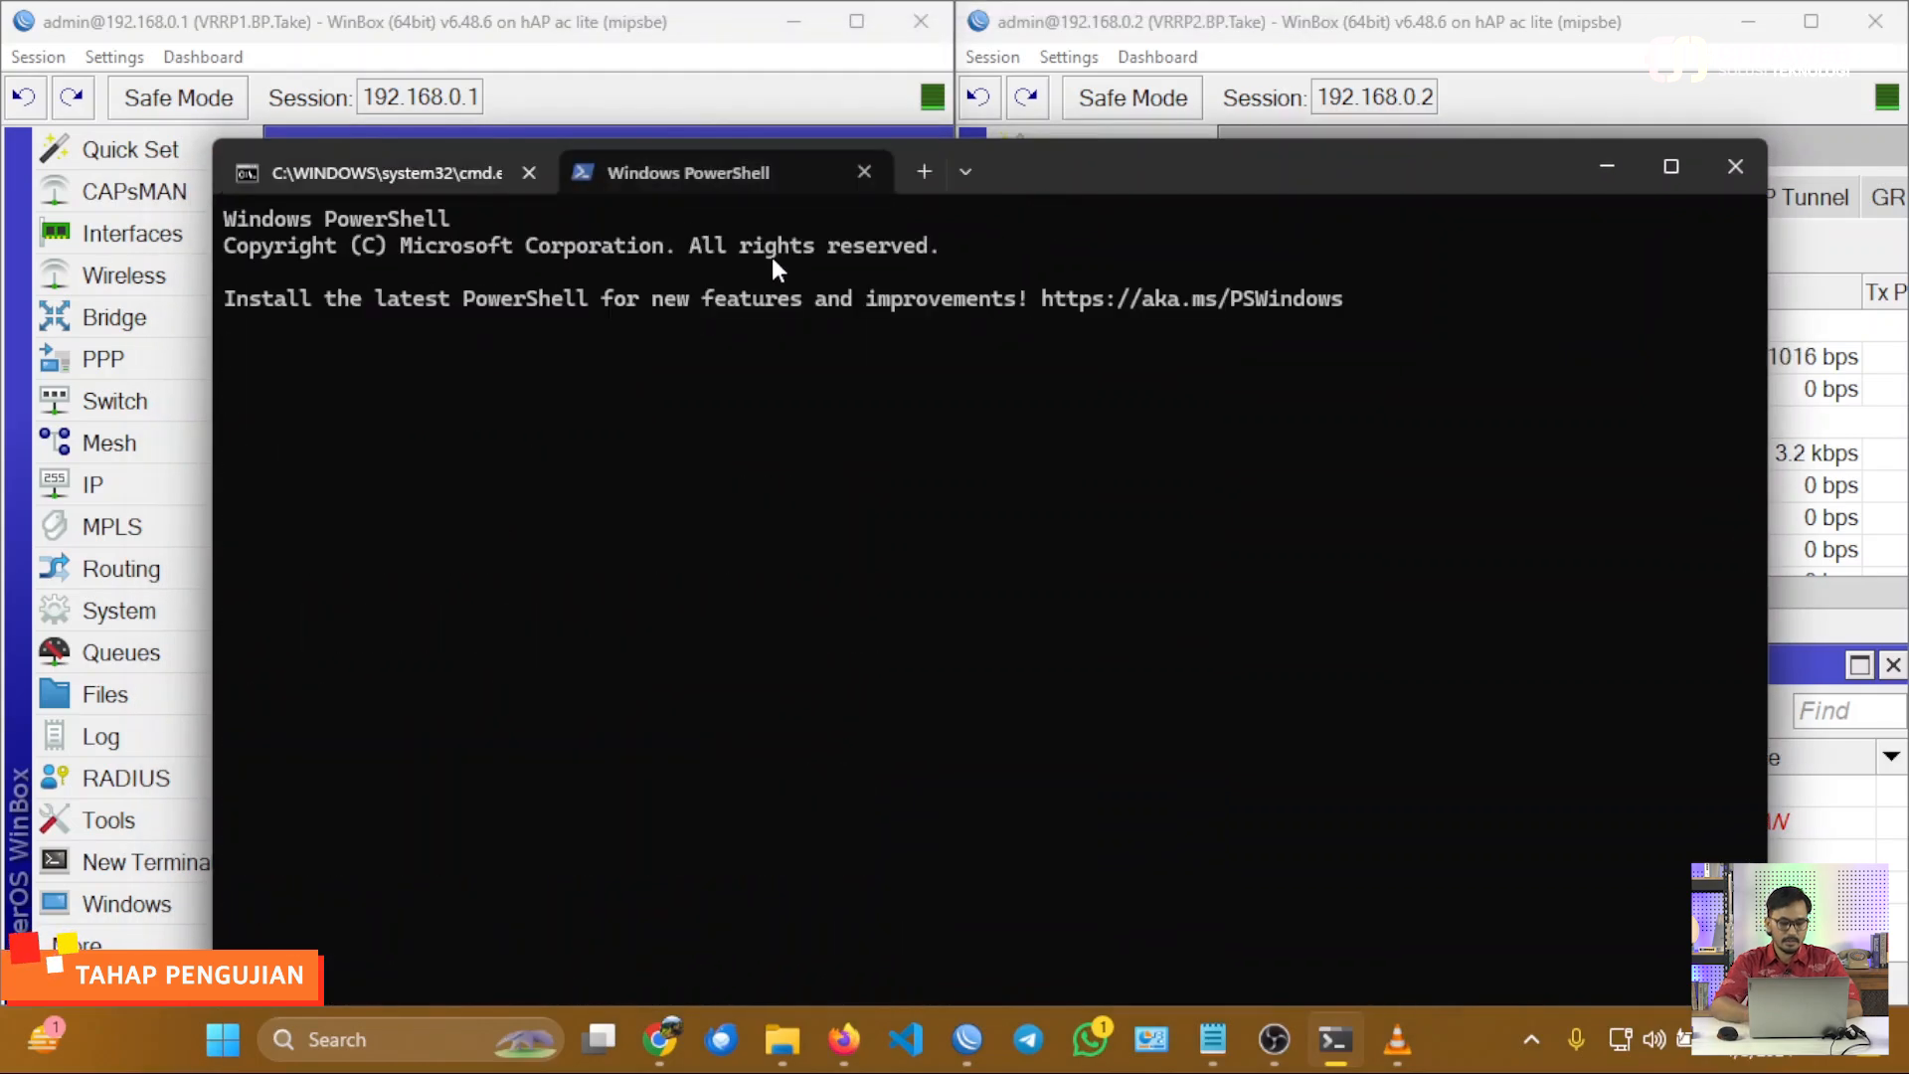
pyautogui.write('ping 1.1.')
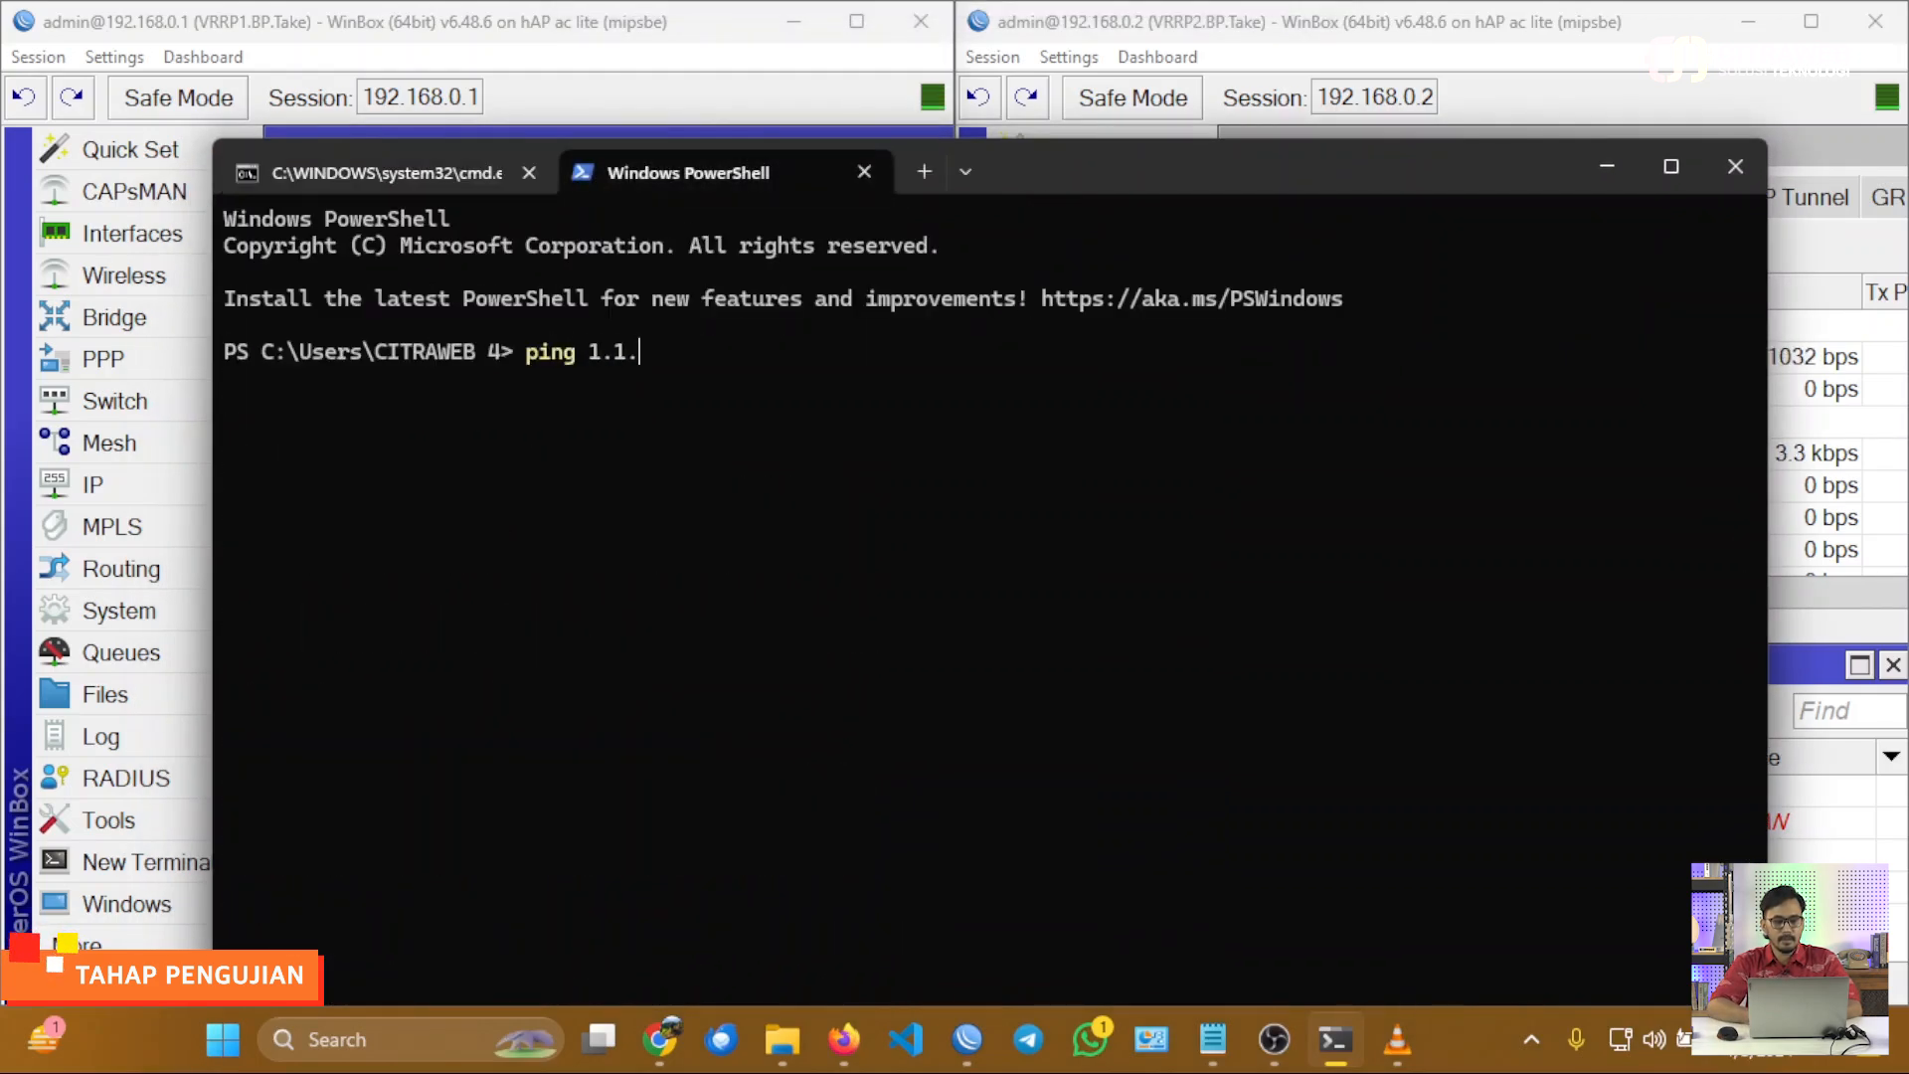
pyautogui.write('1.1')
pyautogui.press('Return')
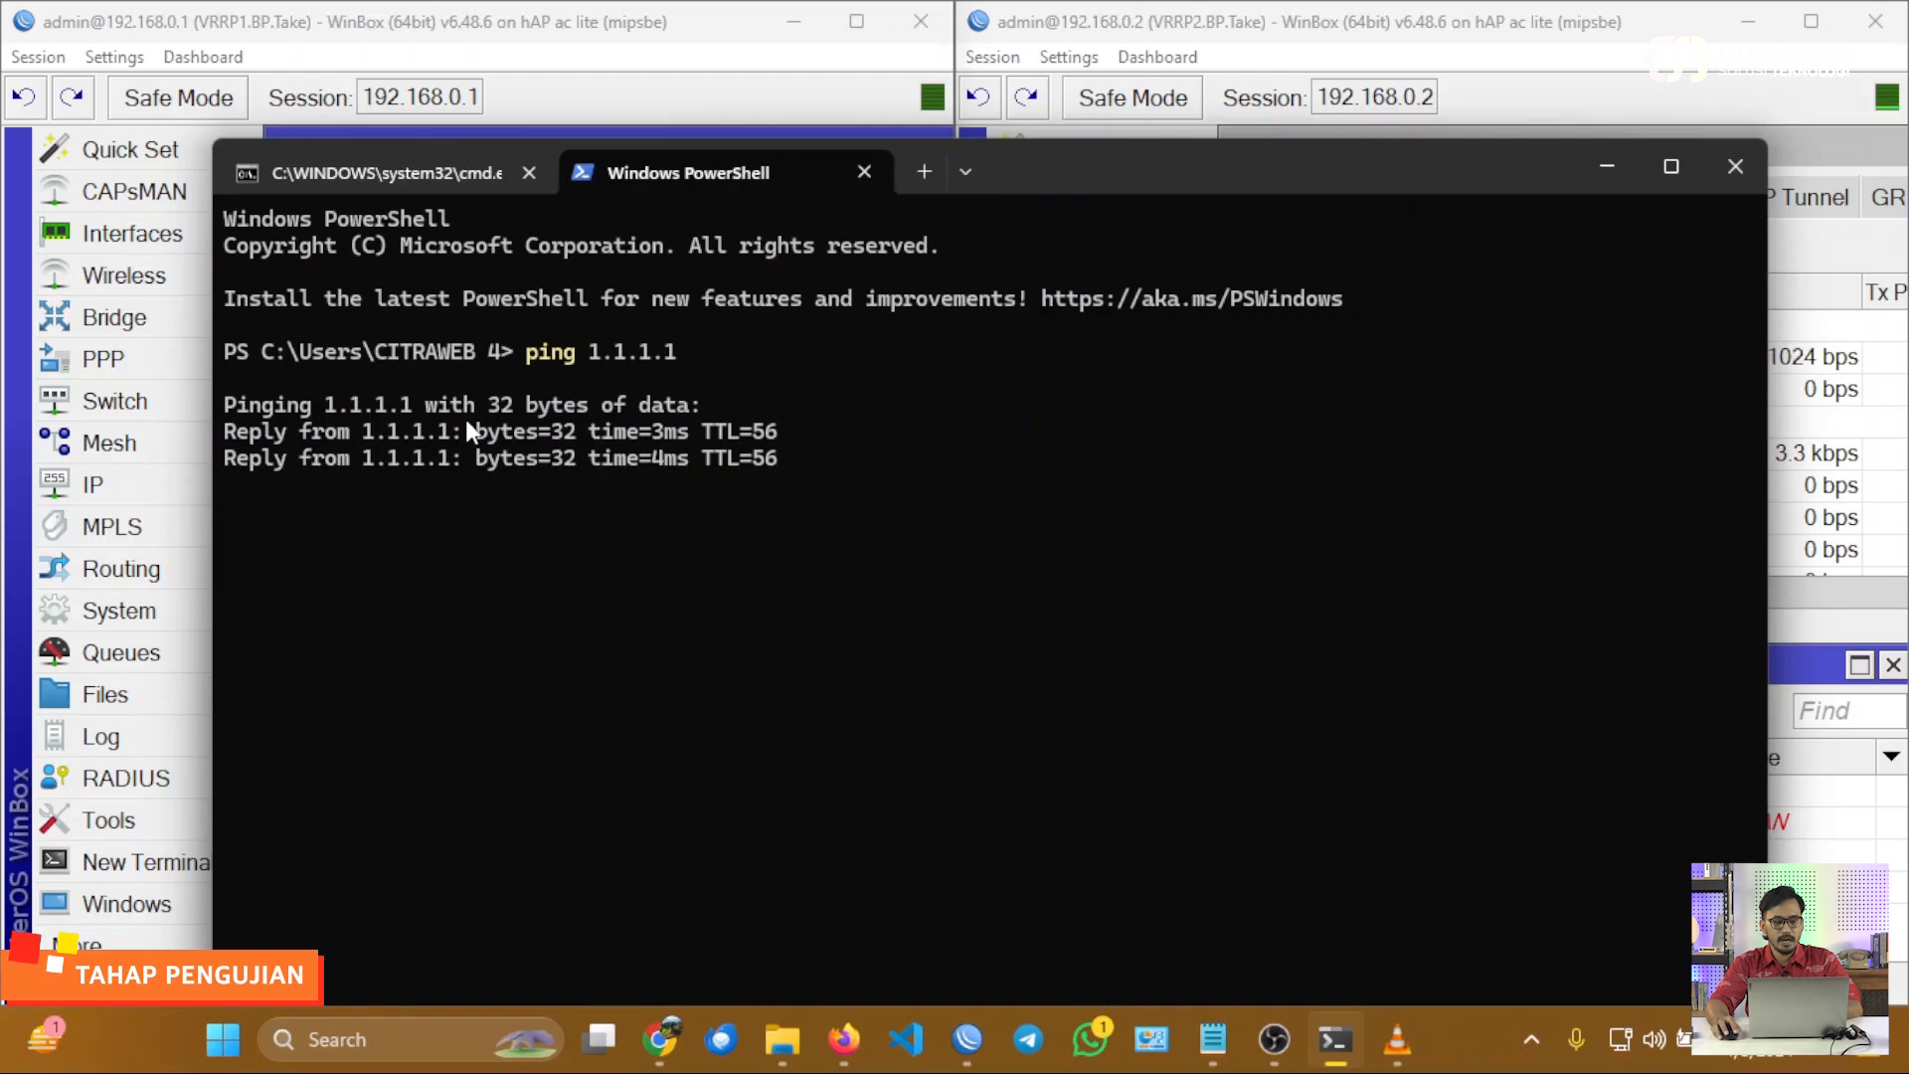
pyautogui.click(1607, 167)
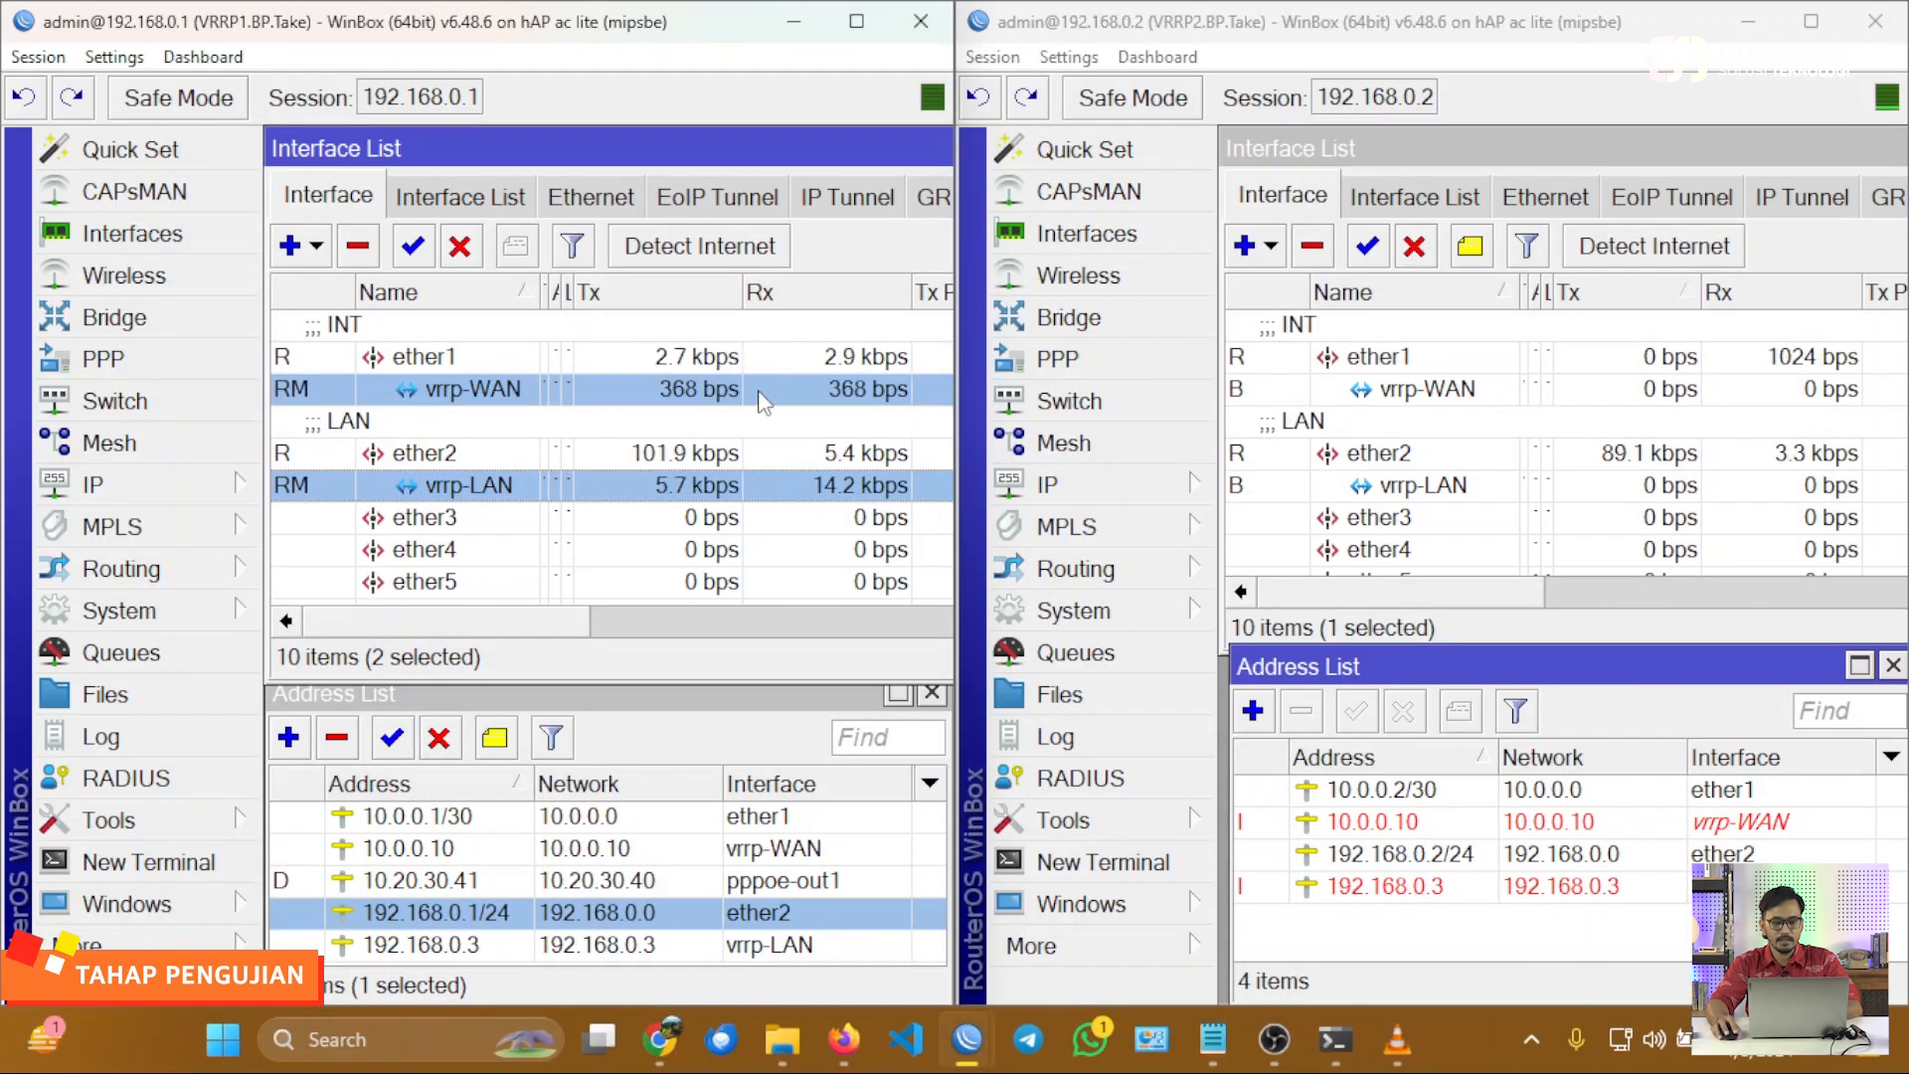
# Select VRRP2's vrrp-WAN and vrrp-LAN interfaces, start the fast.com speed test in Chrome, and return to the two WinBox sessions.
pyautogui.click(1422, 394)
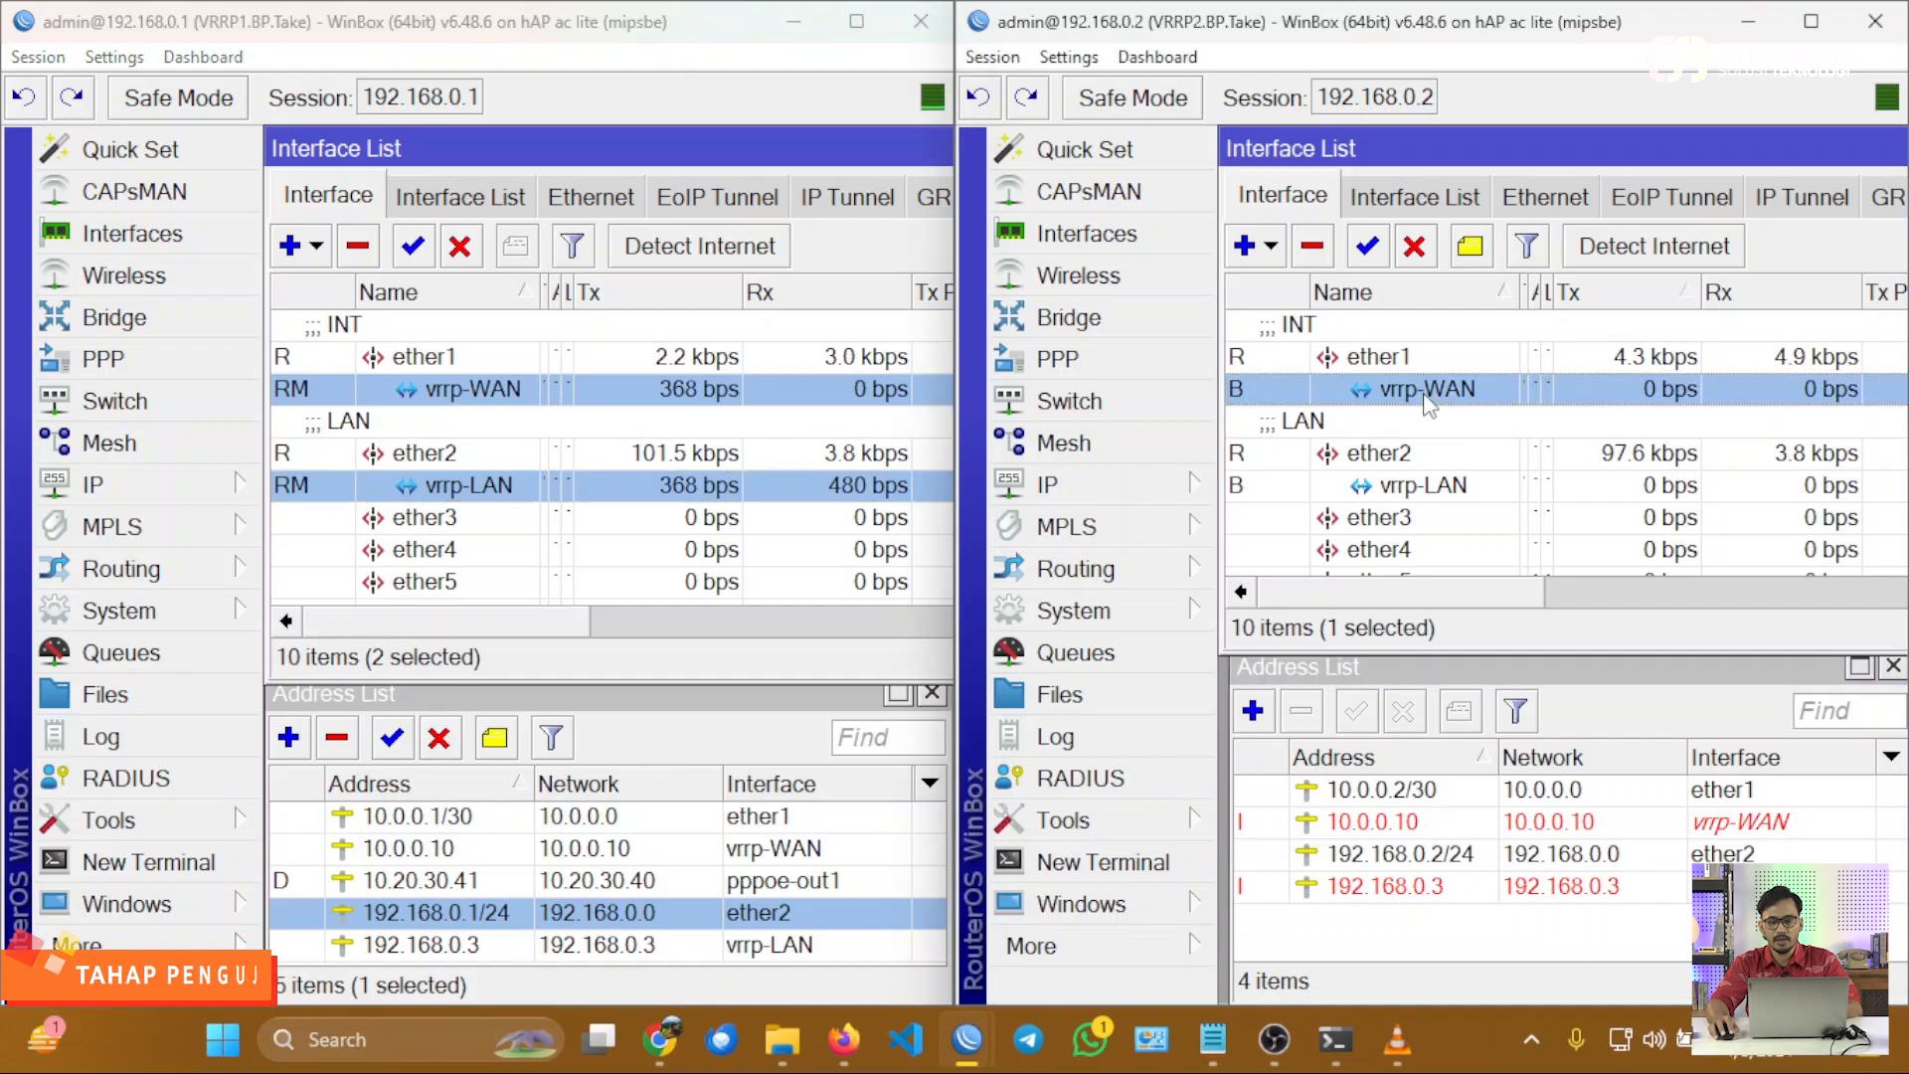
pyautogui.keyDown('ctrl'); pyautogui.click(1428, 488); pyautogui.keyUp('ctrl')
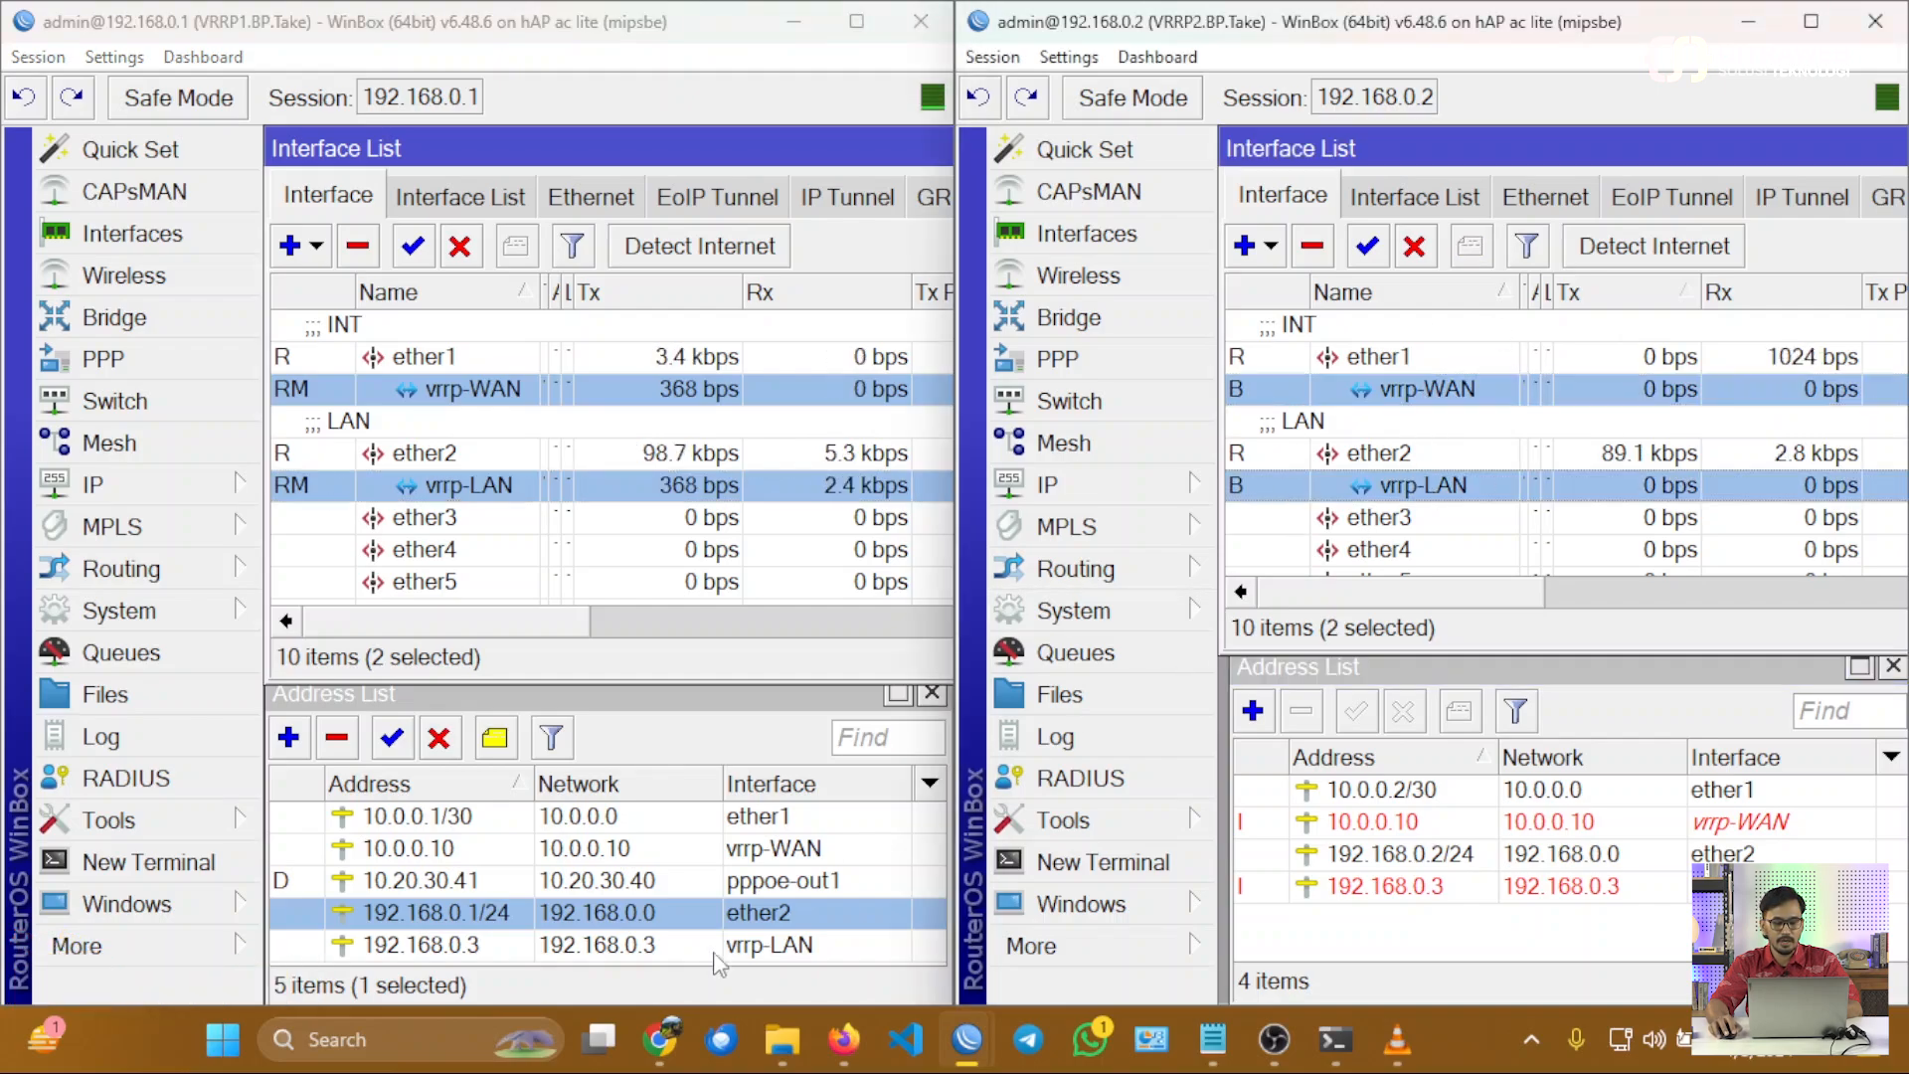
pyautogui.moveTo(656, 1043)
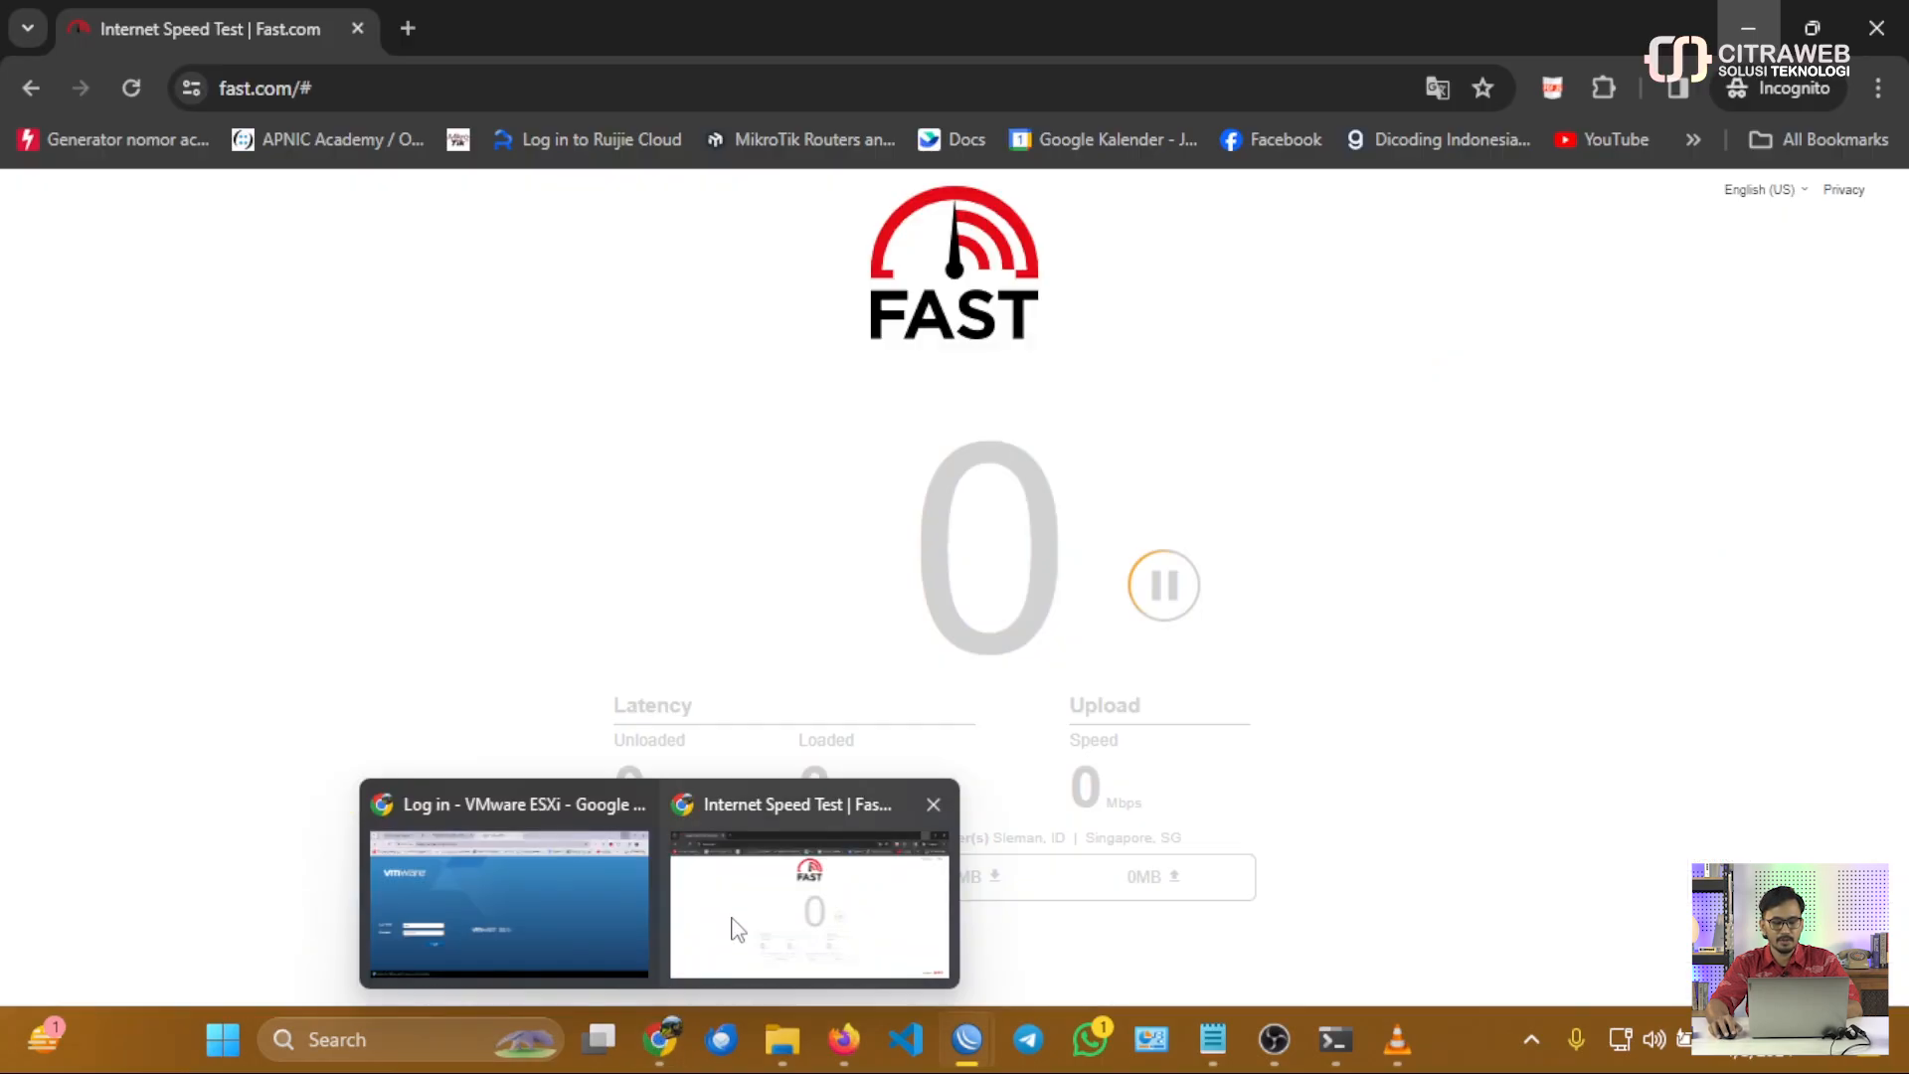
pyautogui.click(733, 920)
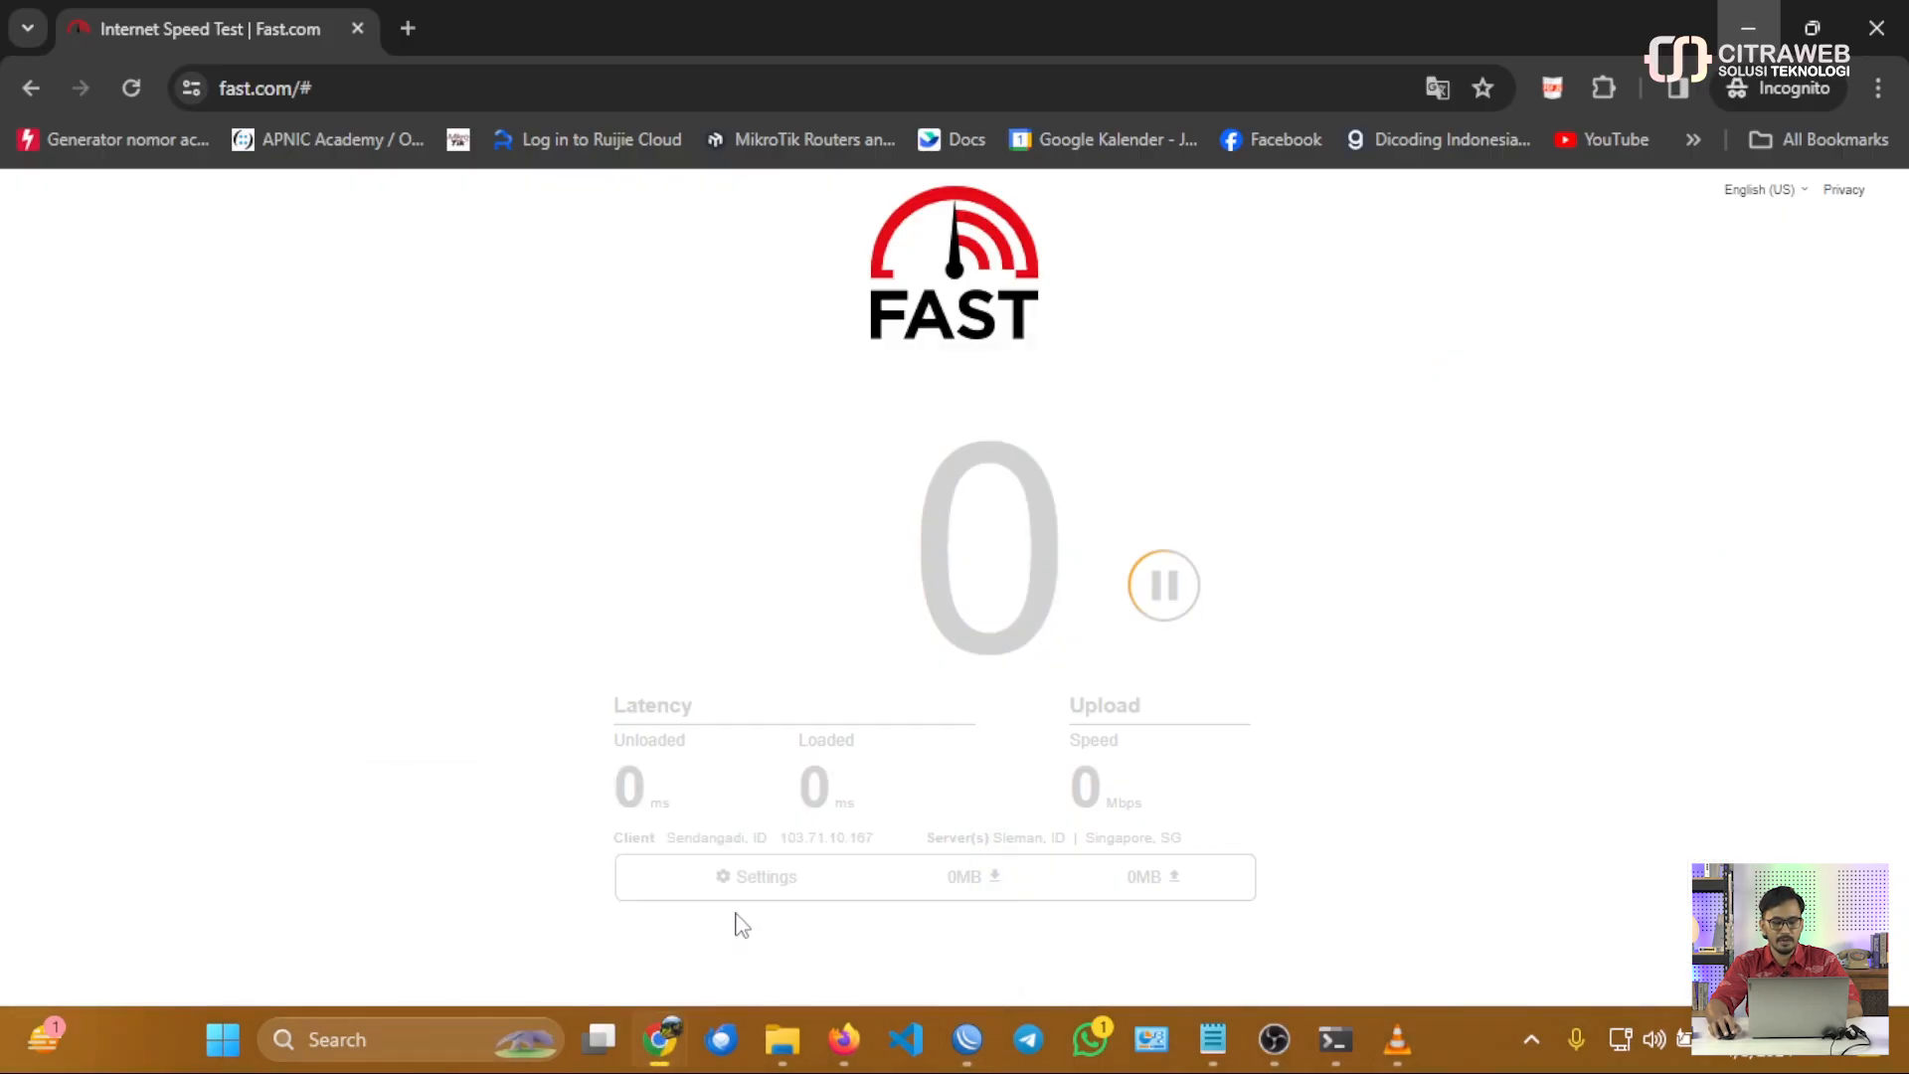
pyautogui.click(1156, 608)
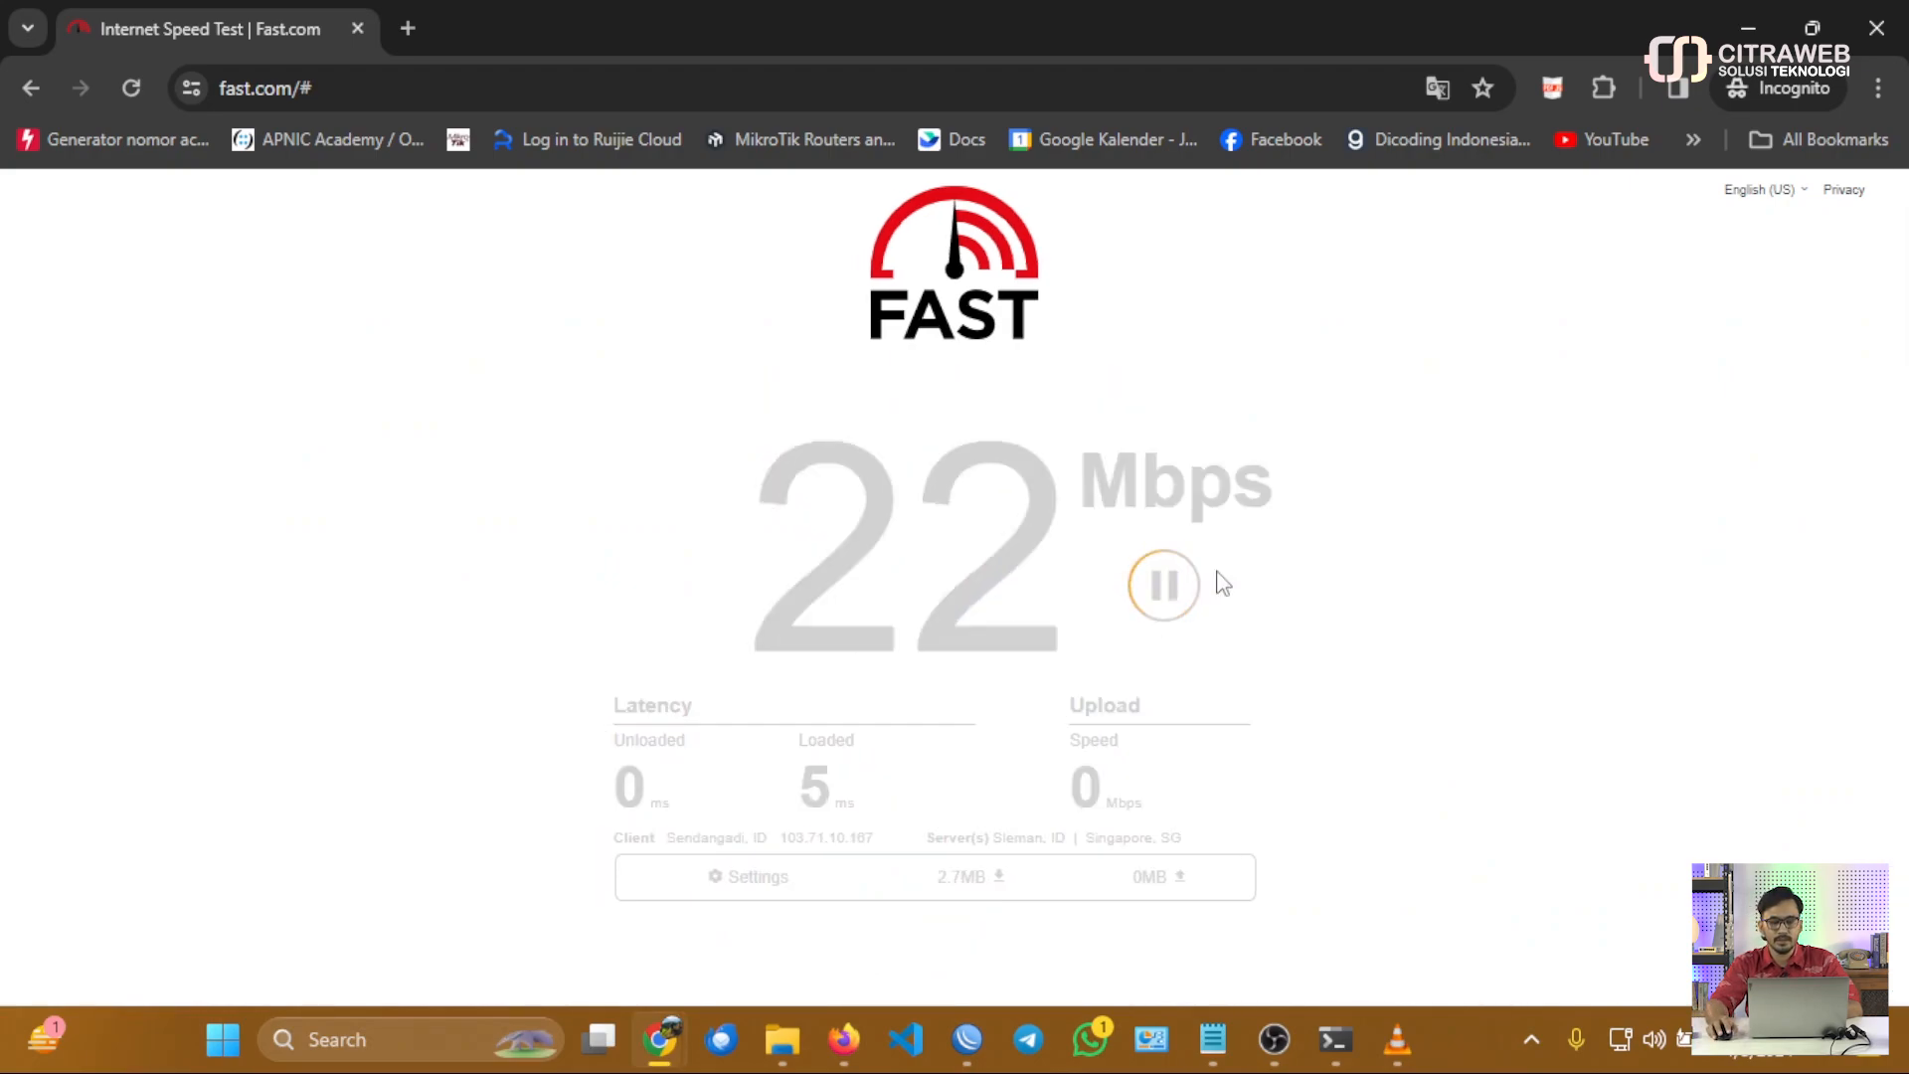
pyautogui.click(1744, 40)
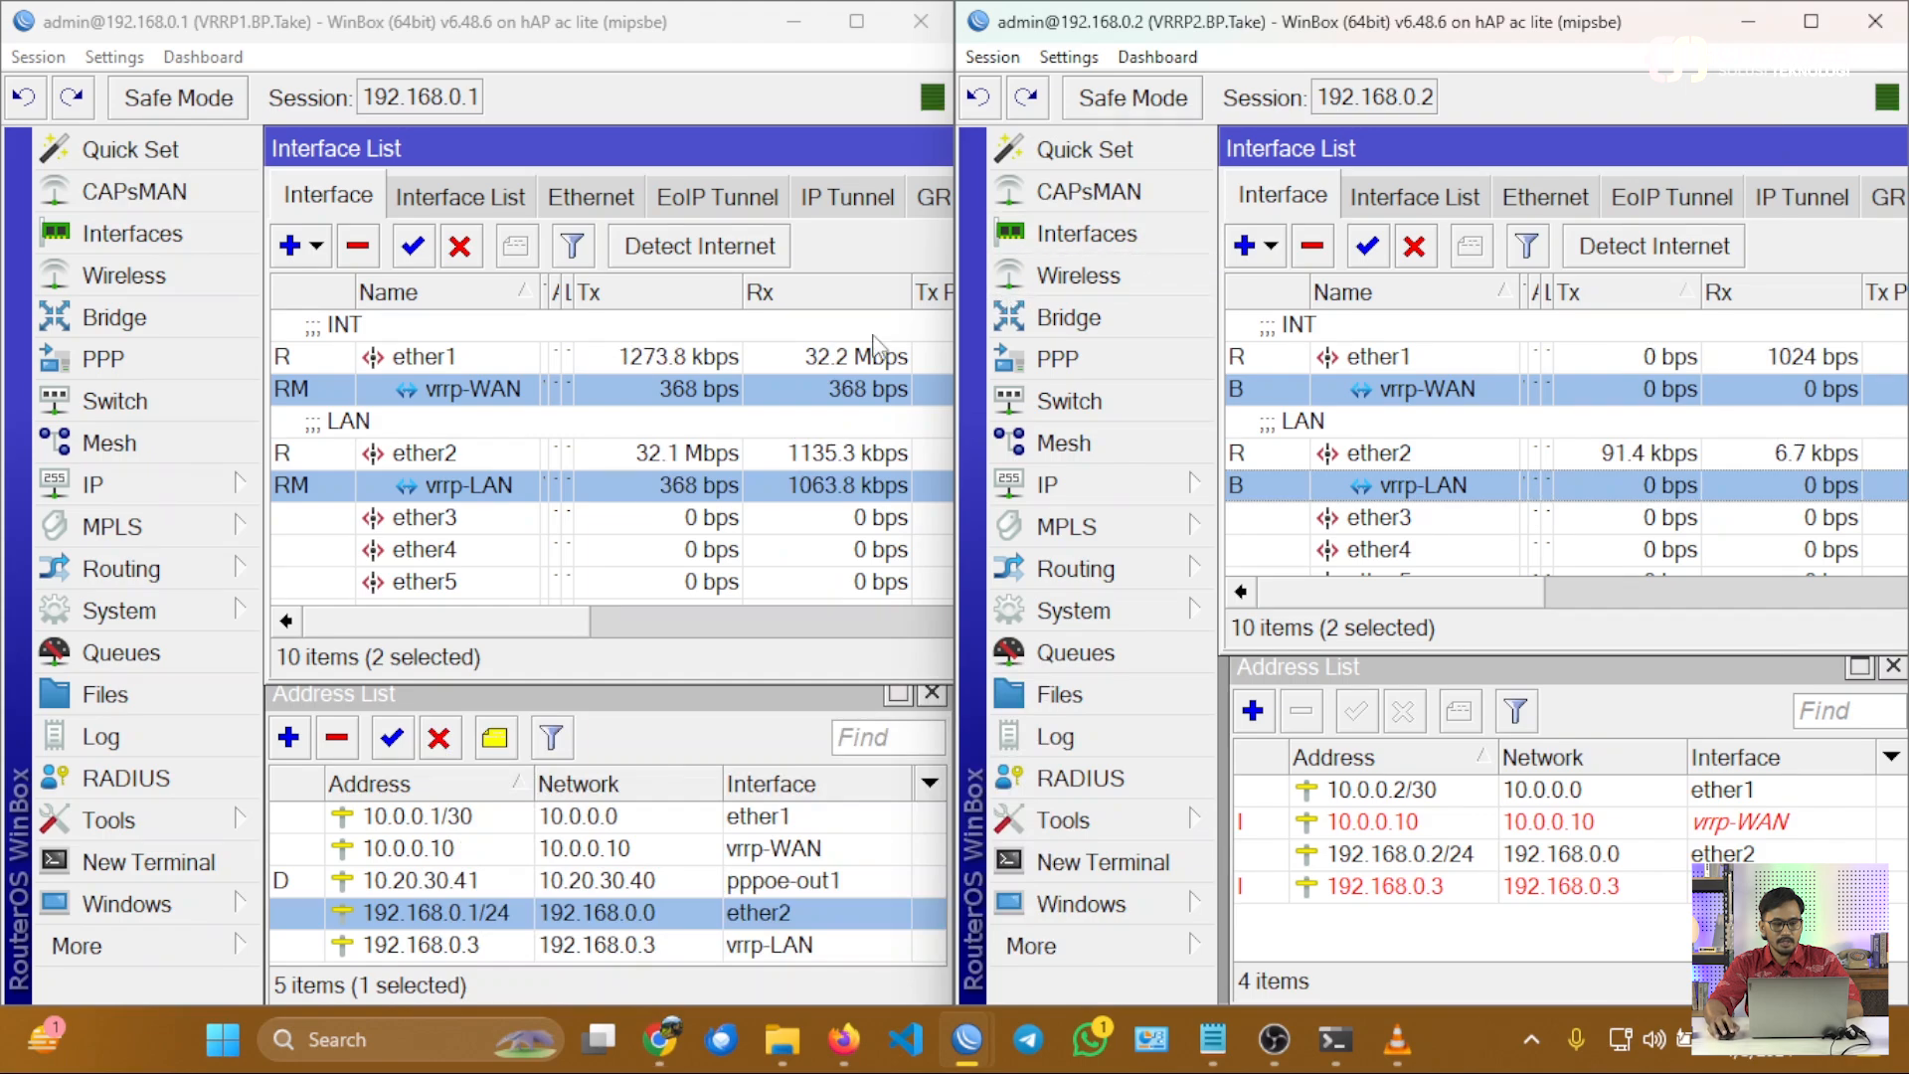
# Examine the traffic on VRRP1's ether1, vrrp-WAN and ether2 interfaces during the speed test and compare it with VRRP2.
pyautogui.click(824, 366)
pyautogui.click(827, 390)
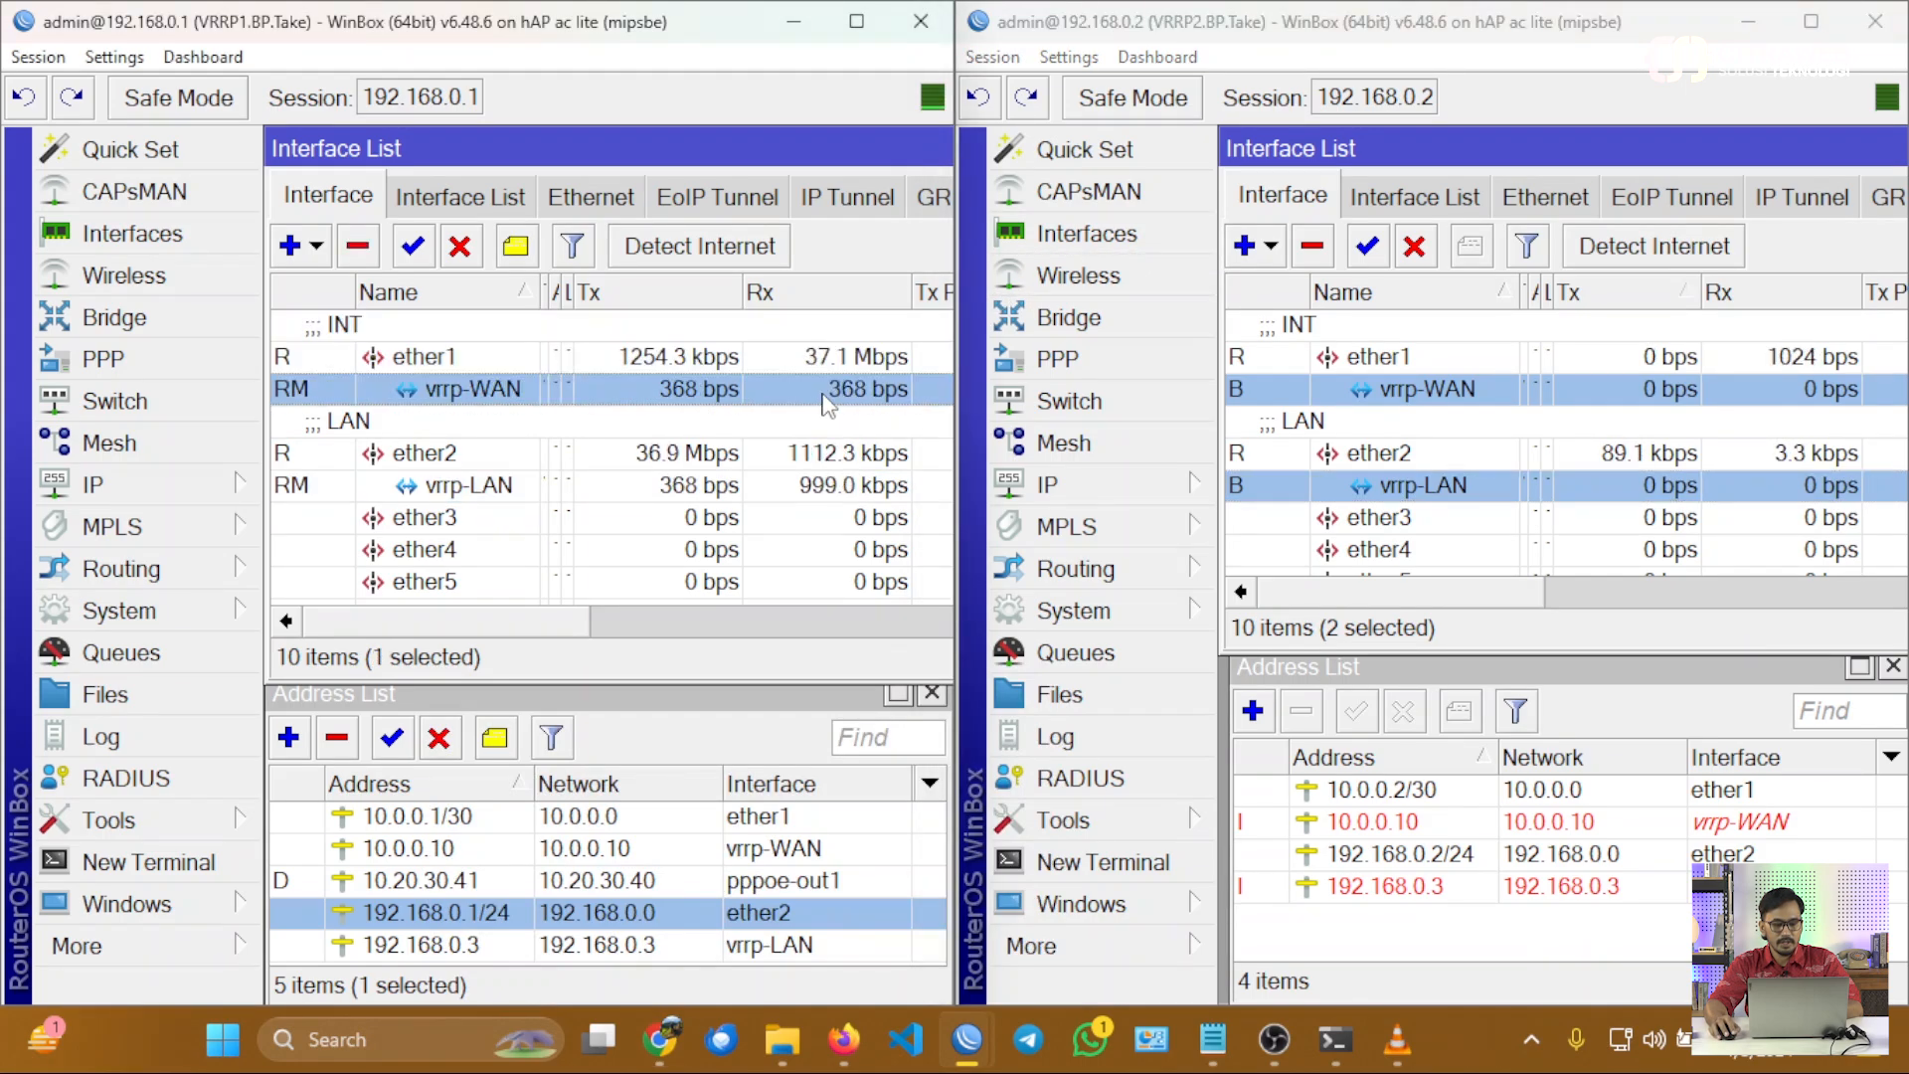
pyautogui.click(825, 455)
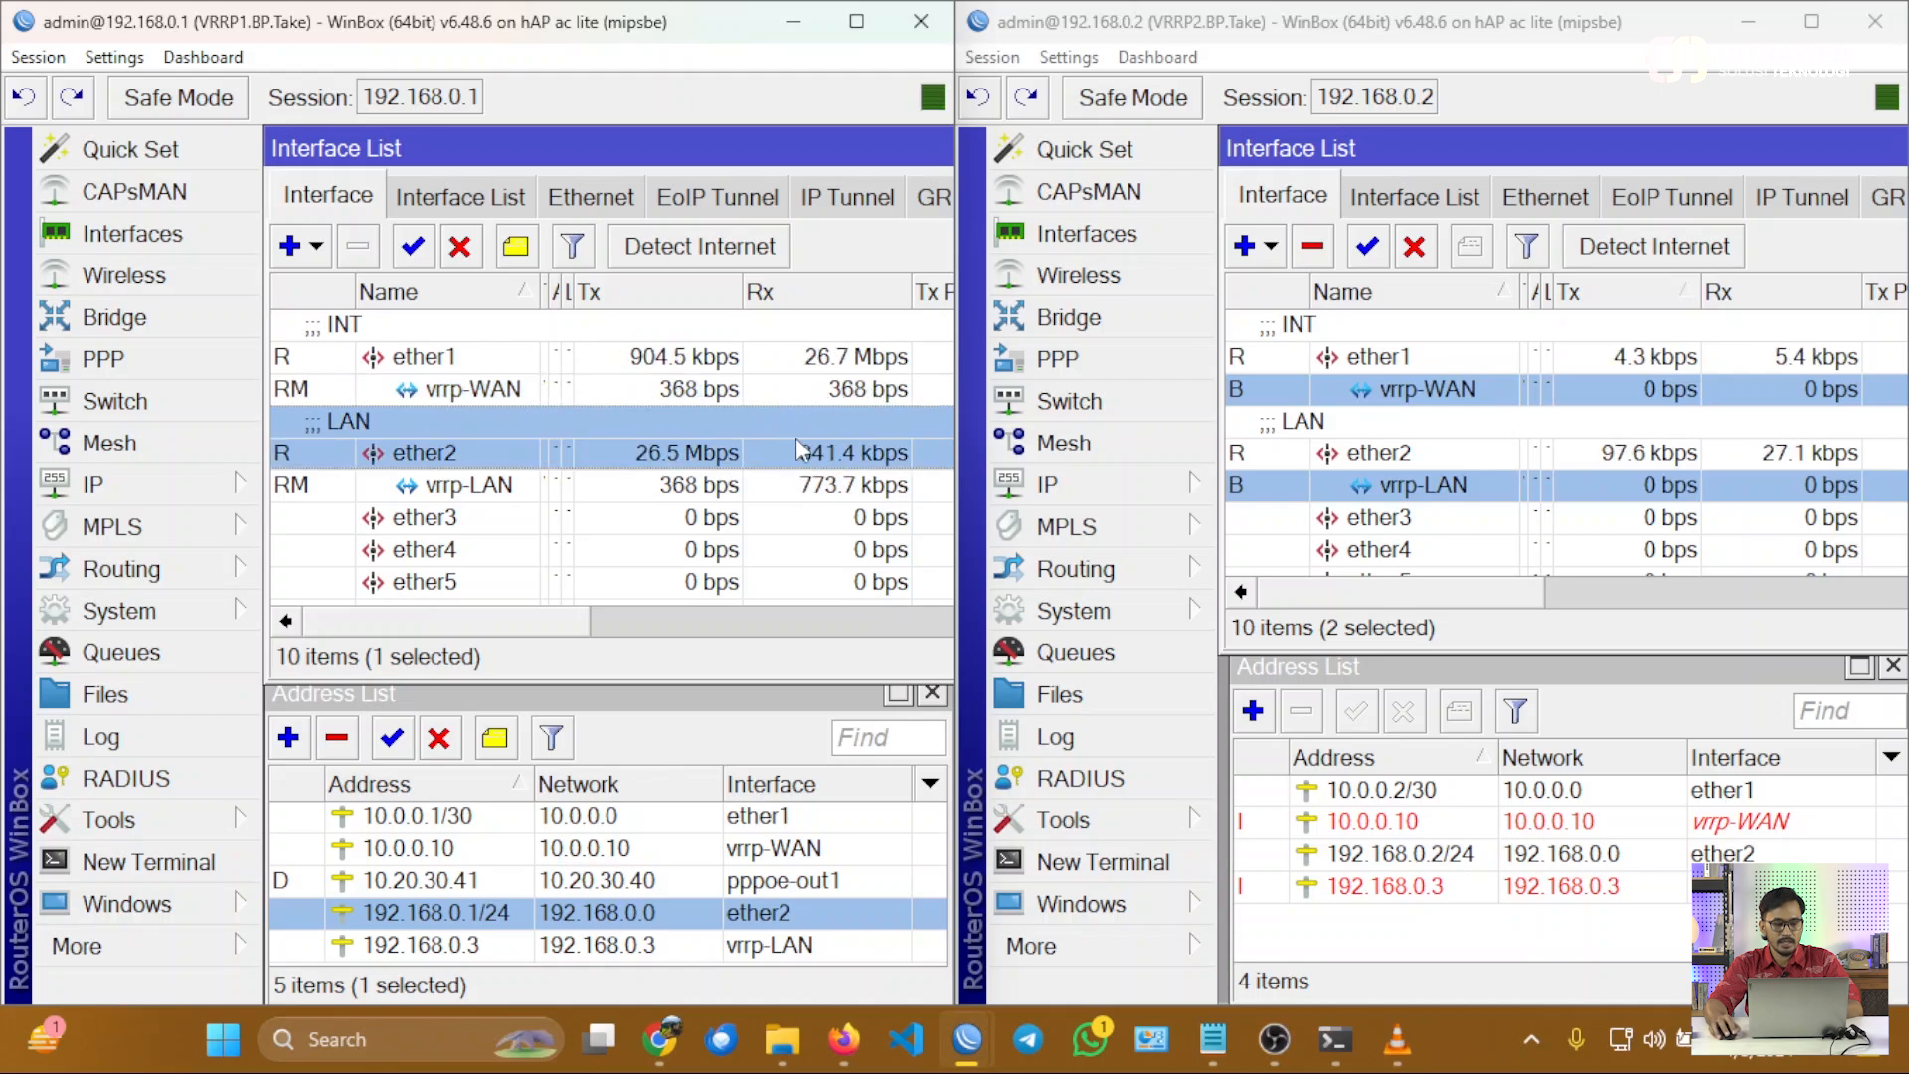
pyautogui.keyDown('ctrl'); pyautogui.click(830, 363); pyautogui.keyUp('ctrl')
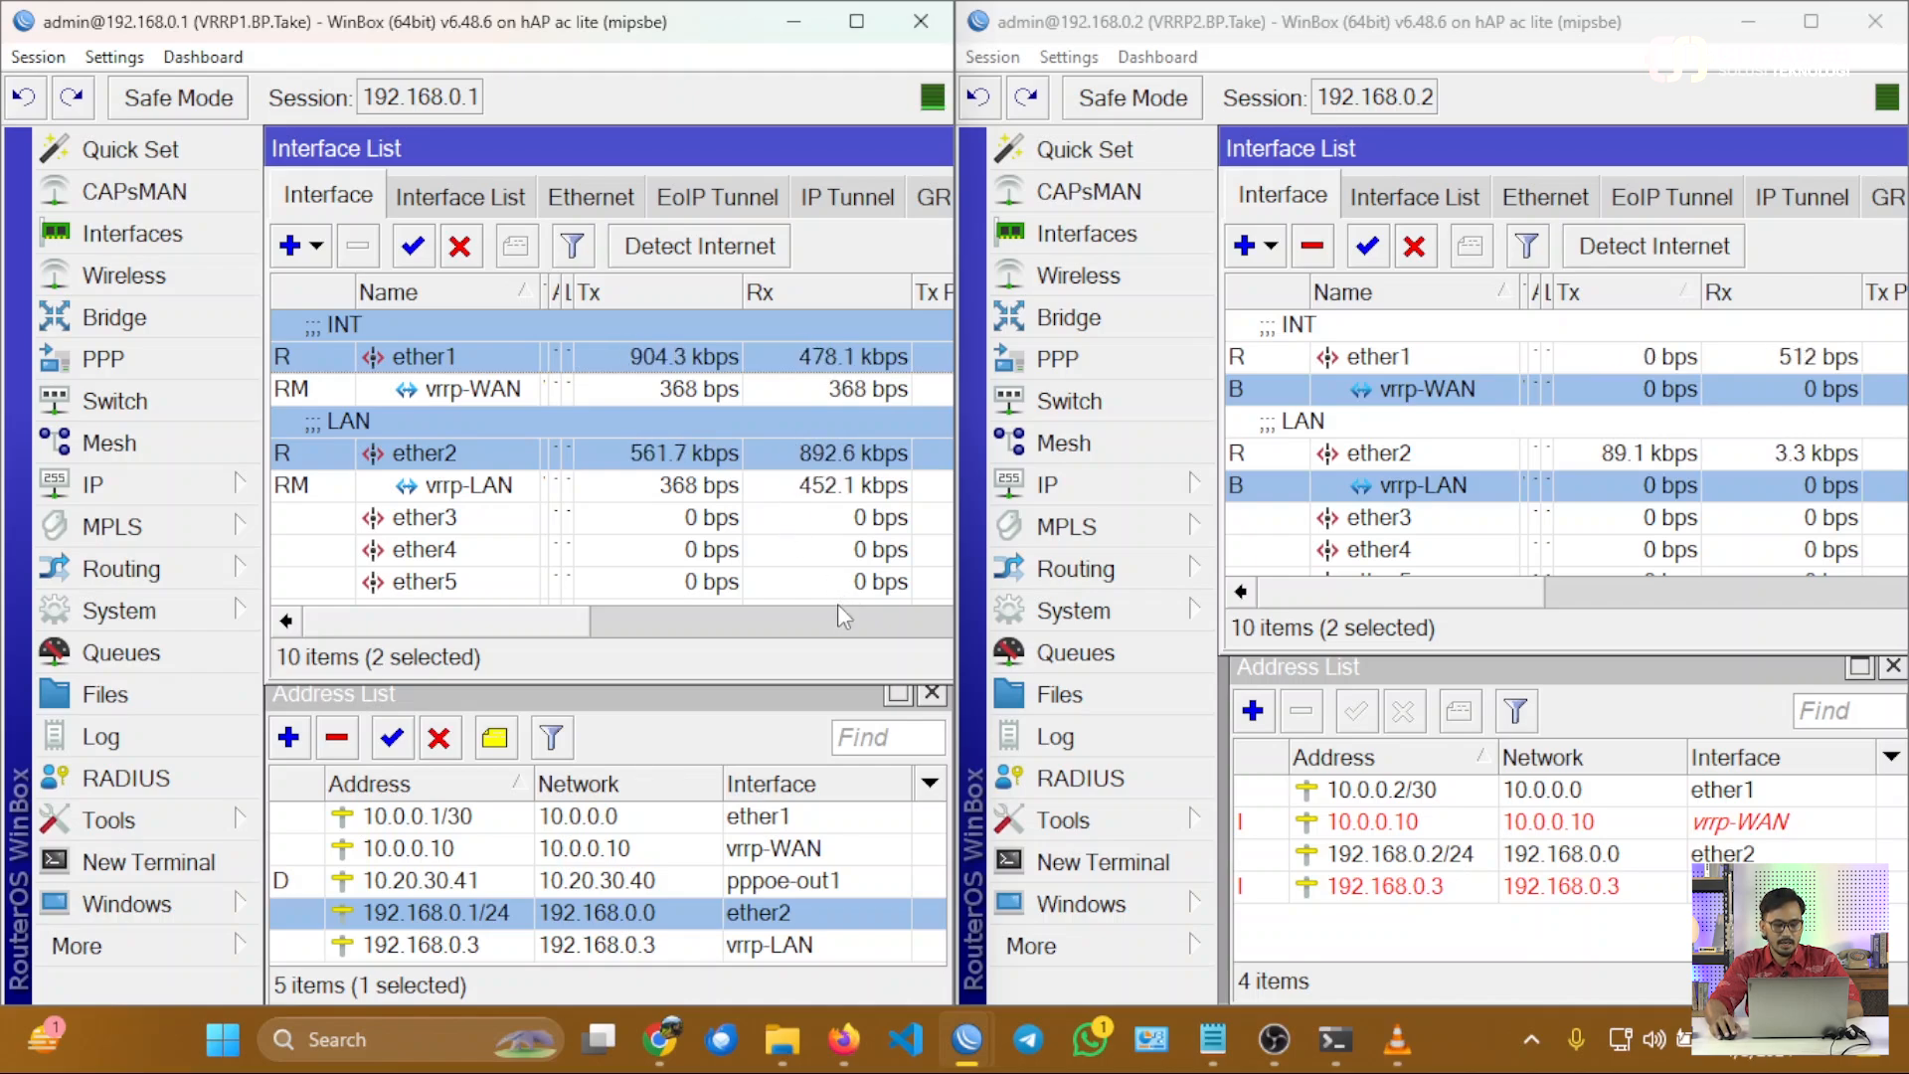
# Check the fast.com result in Chrome, rerun the speed test, and return to the two WinBox sessions.
pyautogui.moveTo(668, 1044)
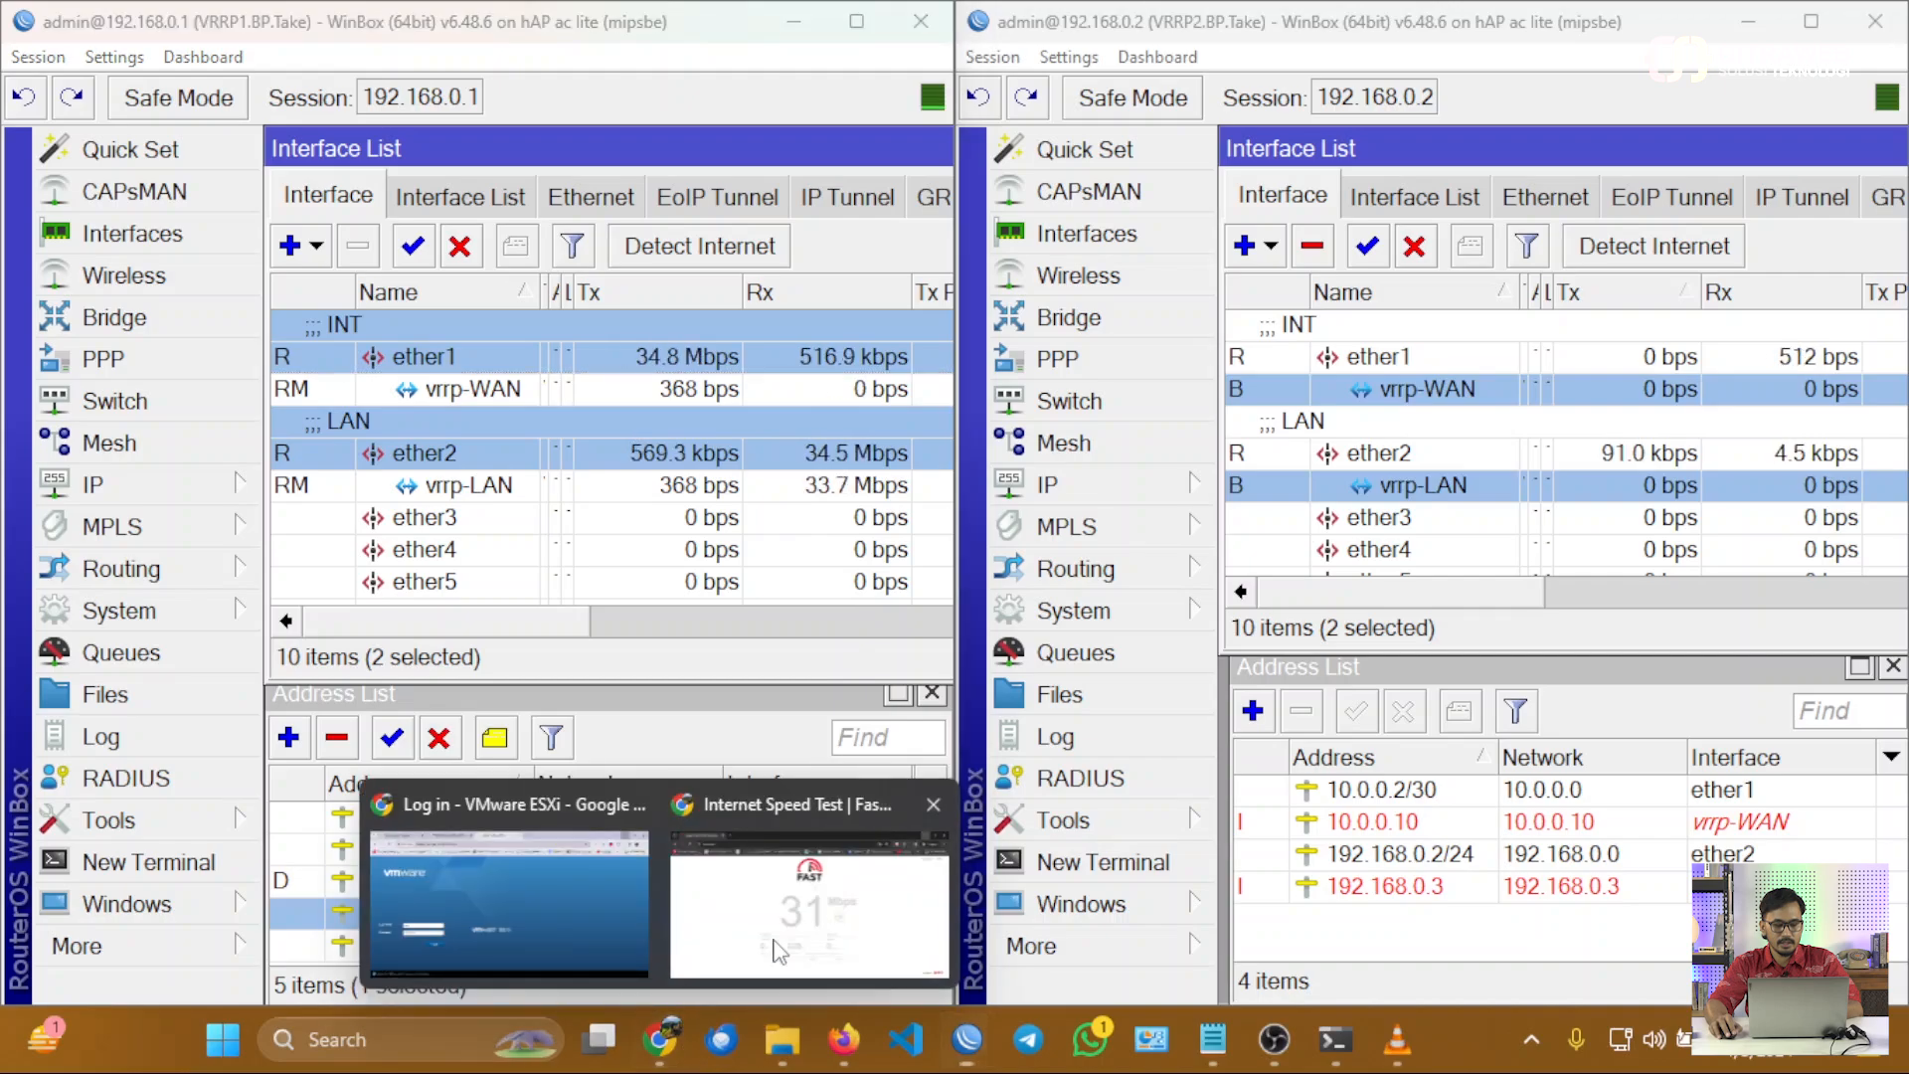
pyautogui.click(809, 900)
pyautogui.click(1858, 12)
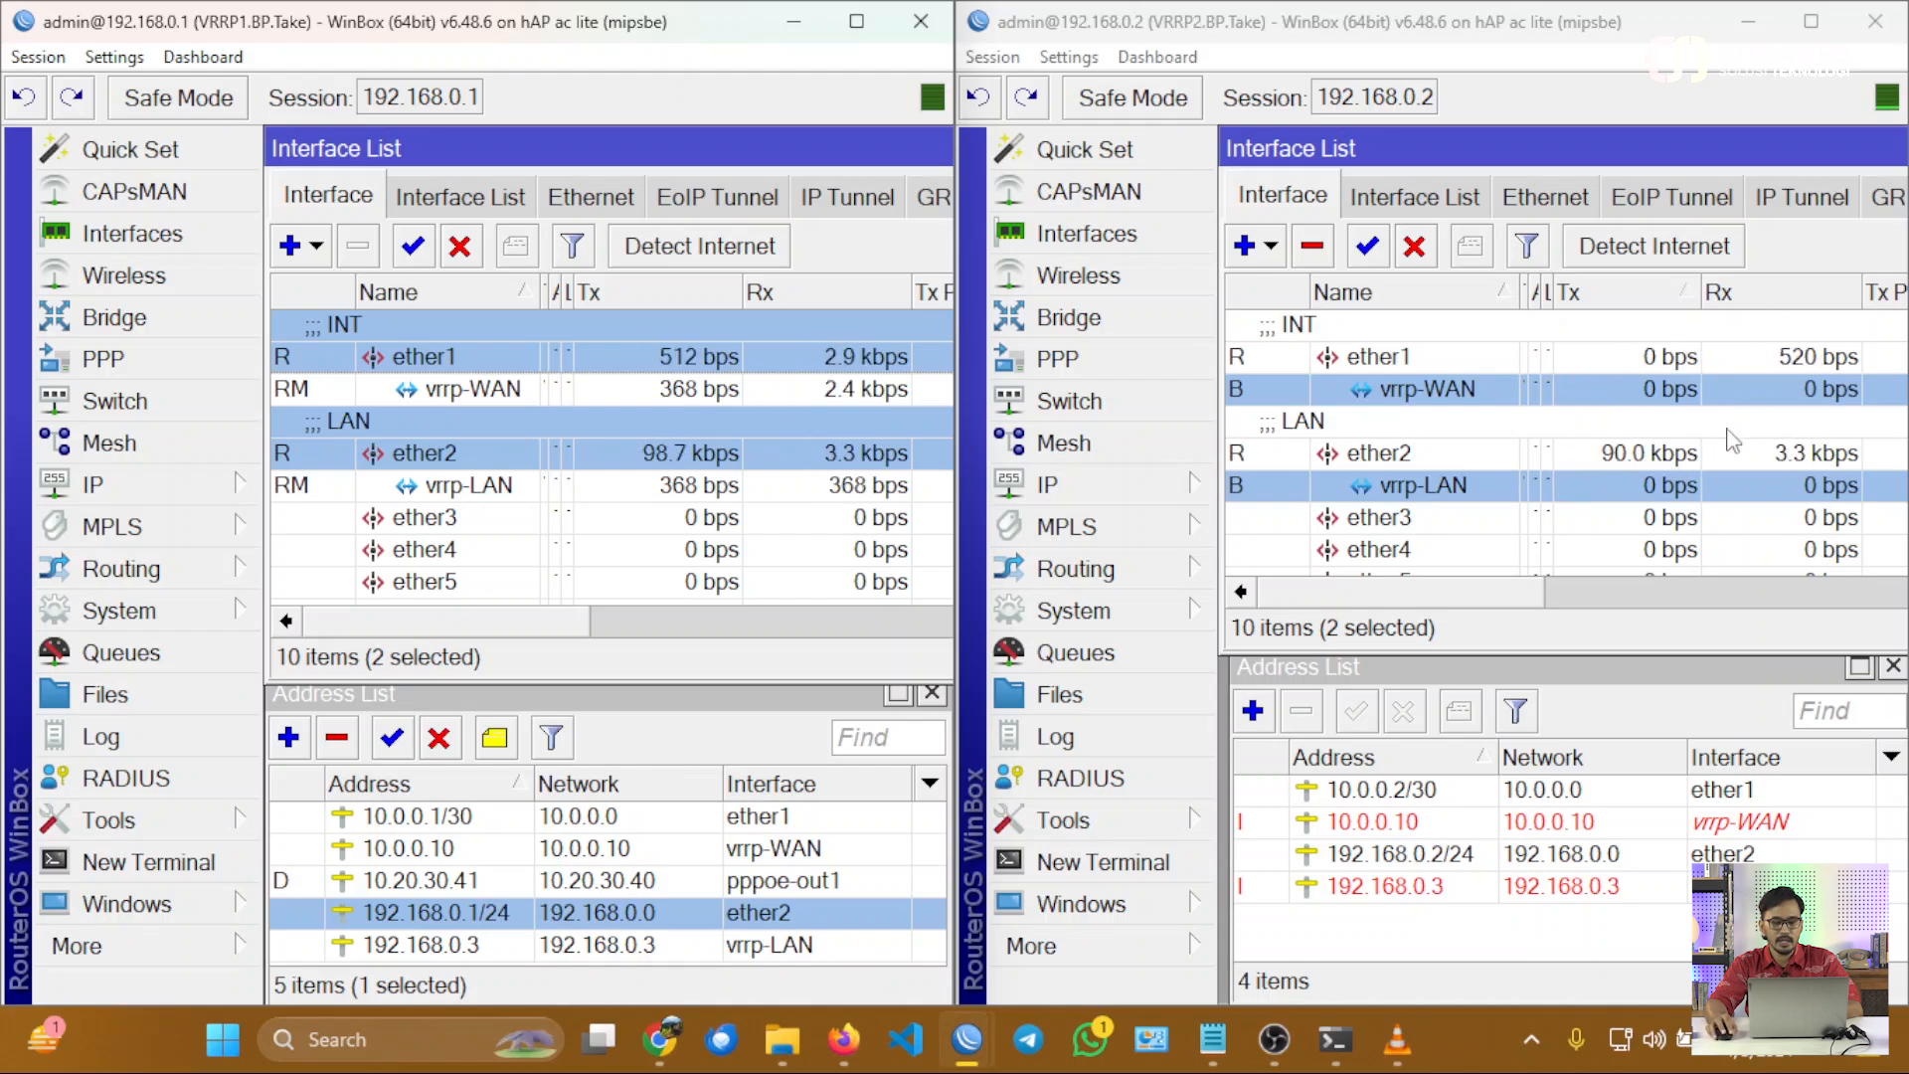
pyautogui.moveTo(659, 1039)
pyautogui.click(873, 855)
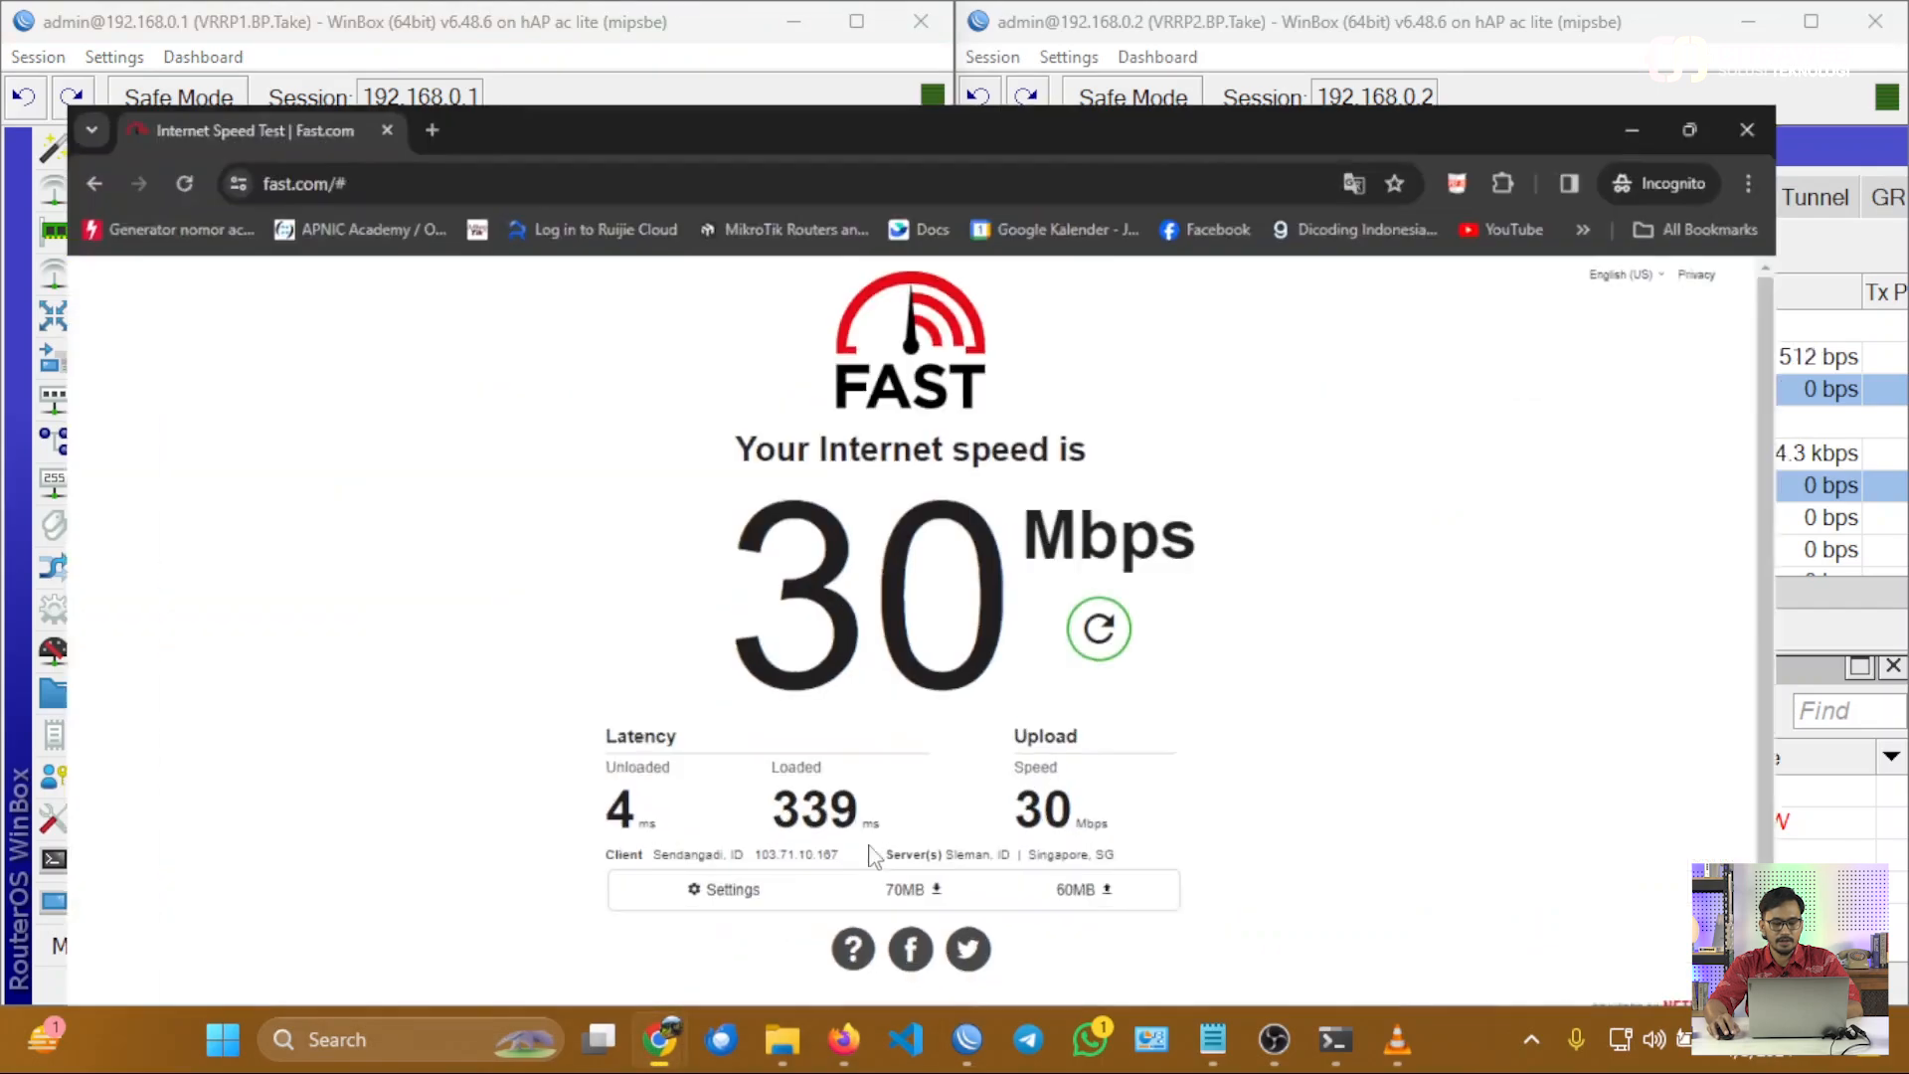
pyautogui.click(1159, 581)
pyautogui.click(1745, 26)
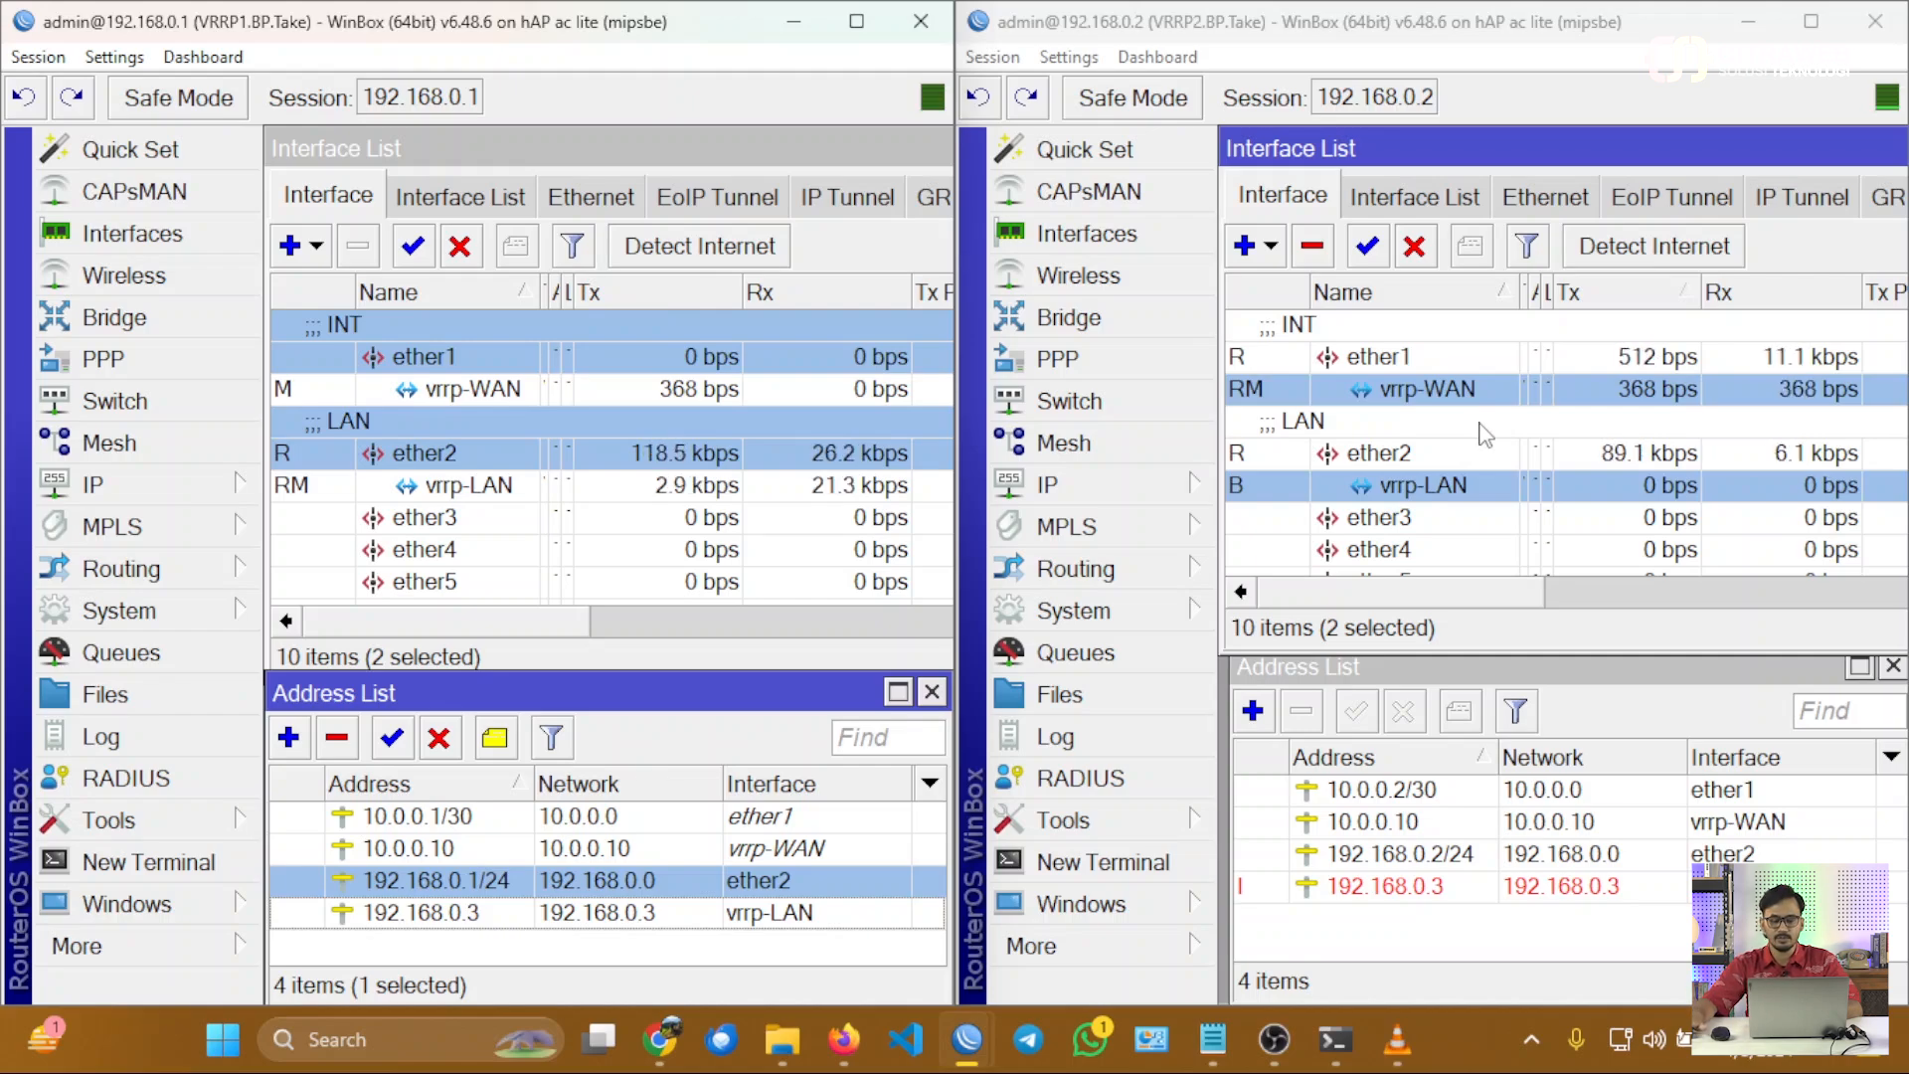
# Switch to the Windows terminal and repeat the ping to 1.1.1.1 in PowerShell.
pyautogui.moveTo(1336, 1039)
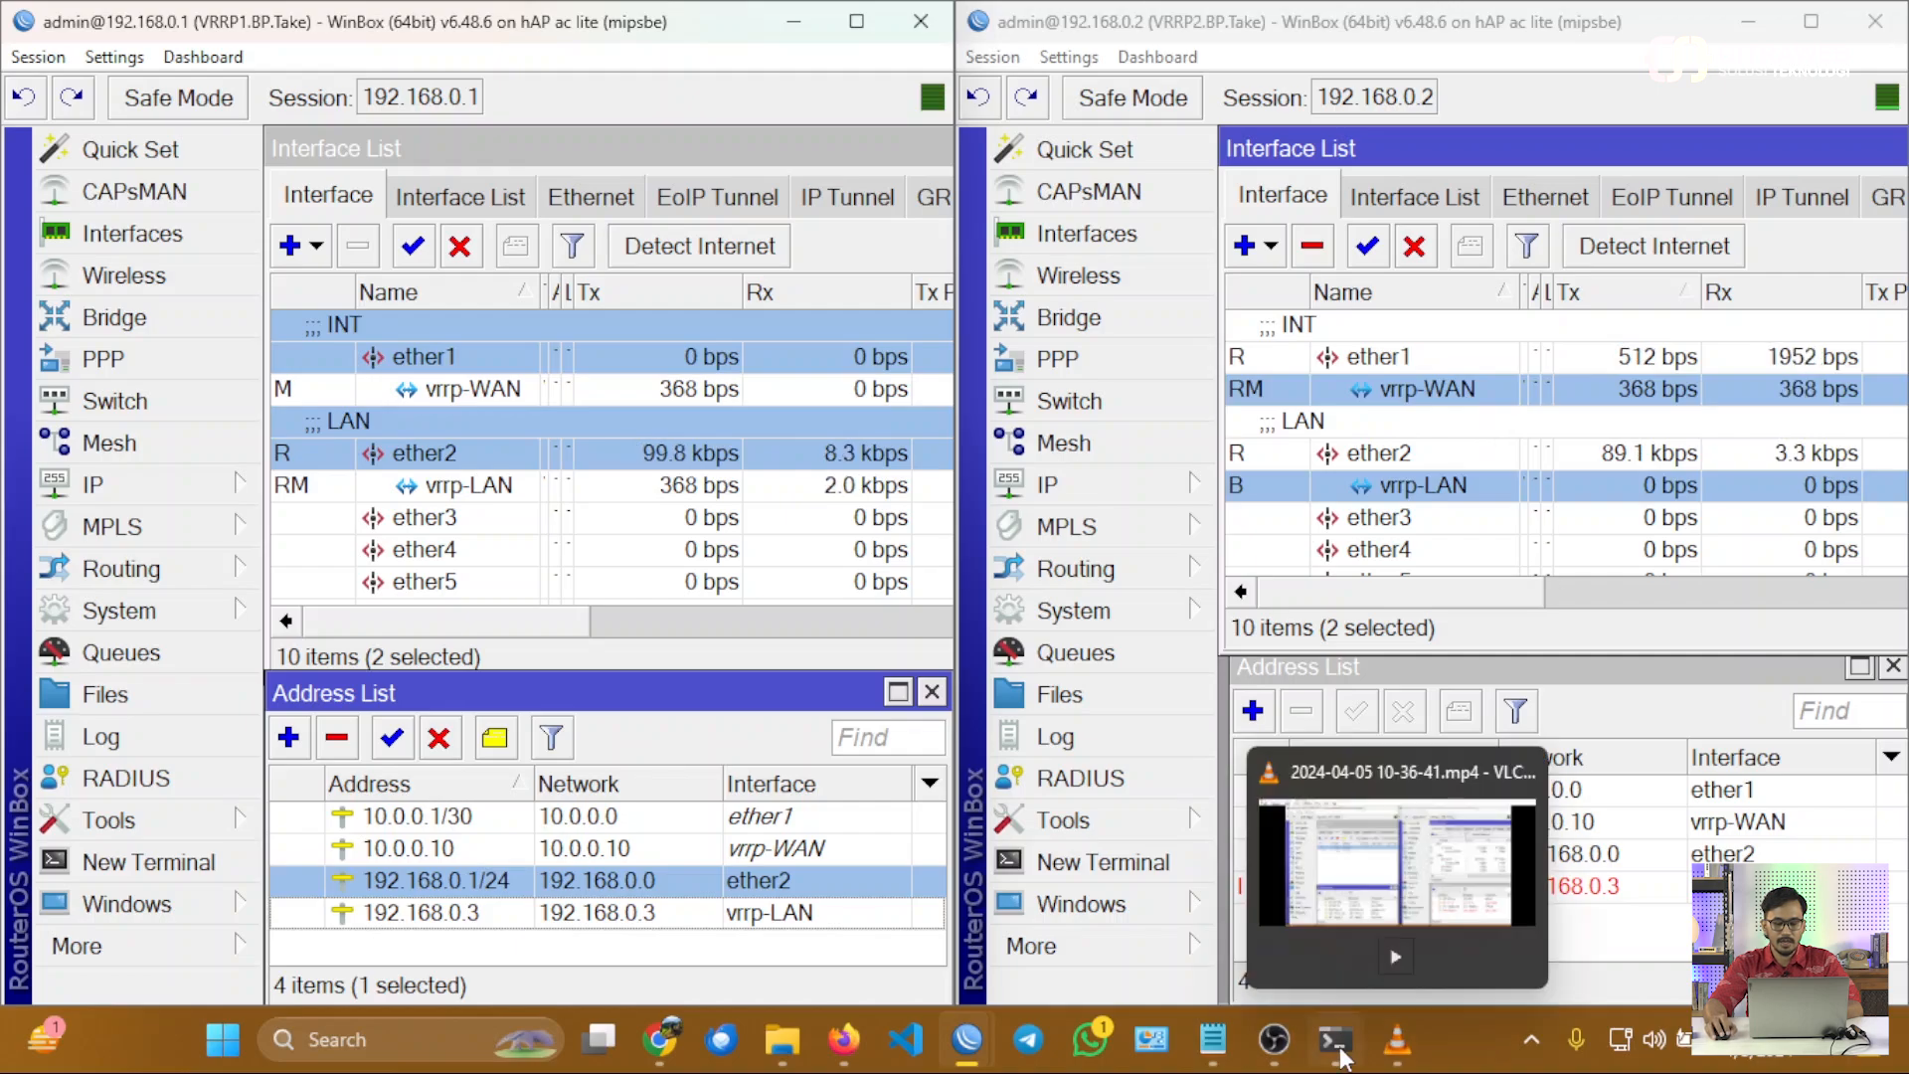
pyautogui.click(1337, 941)
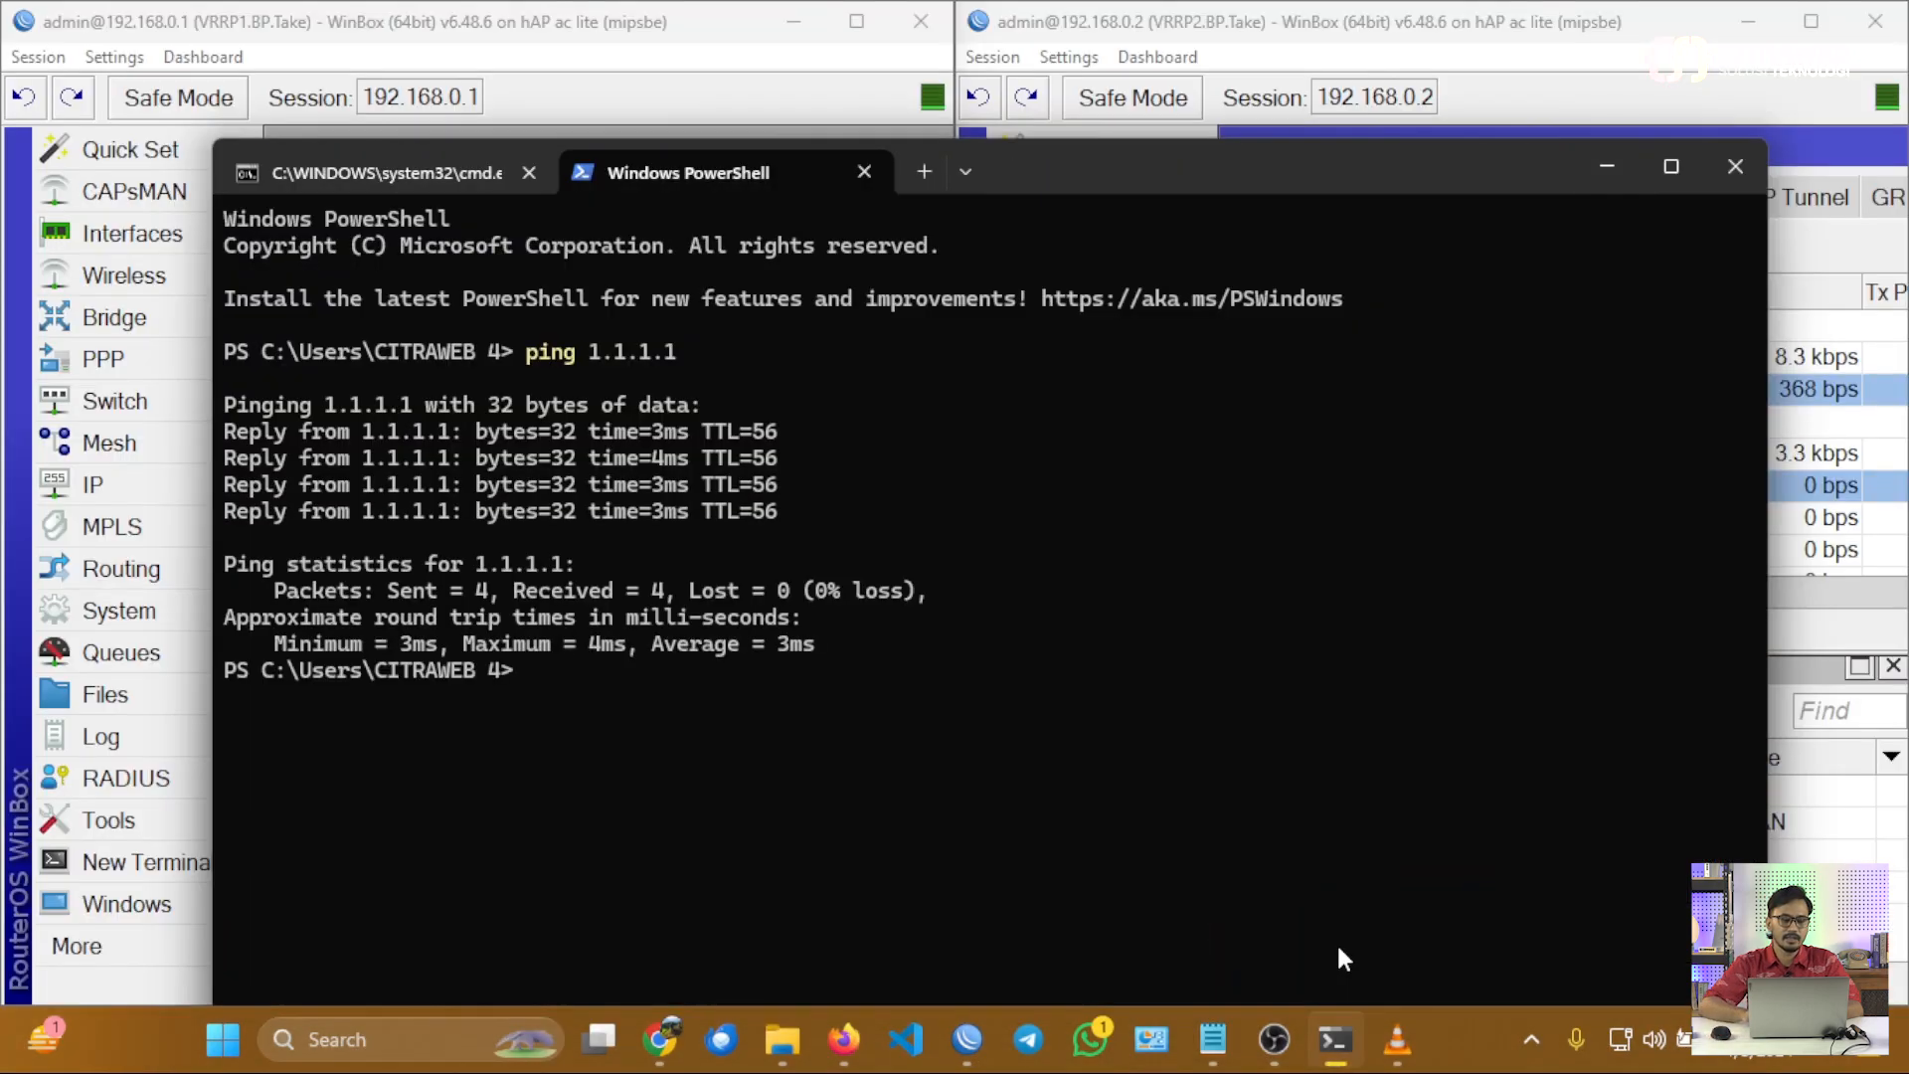
pyautogui.press('Up')
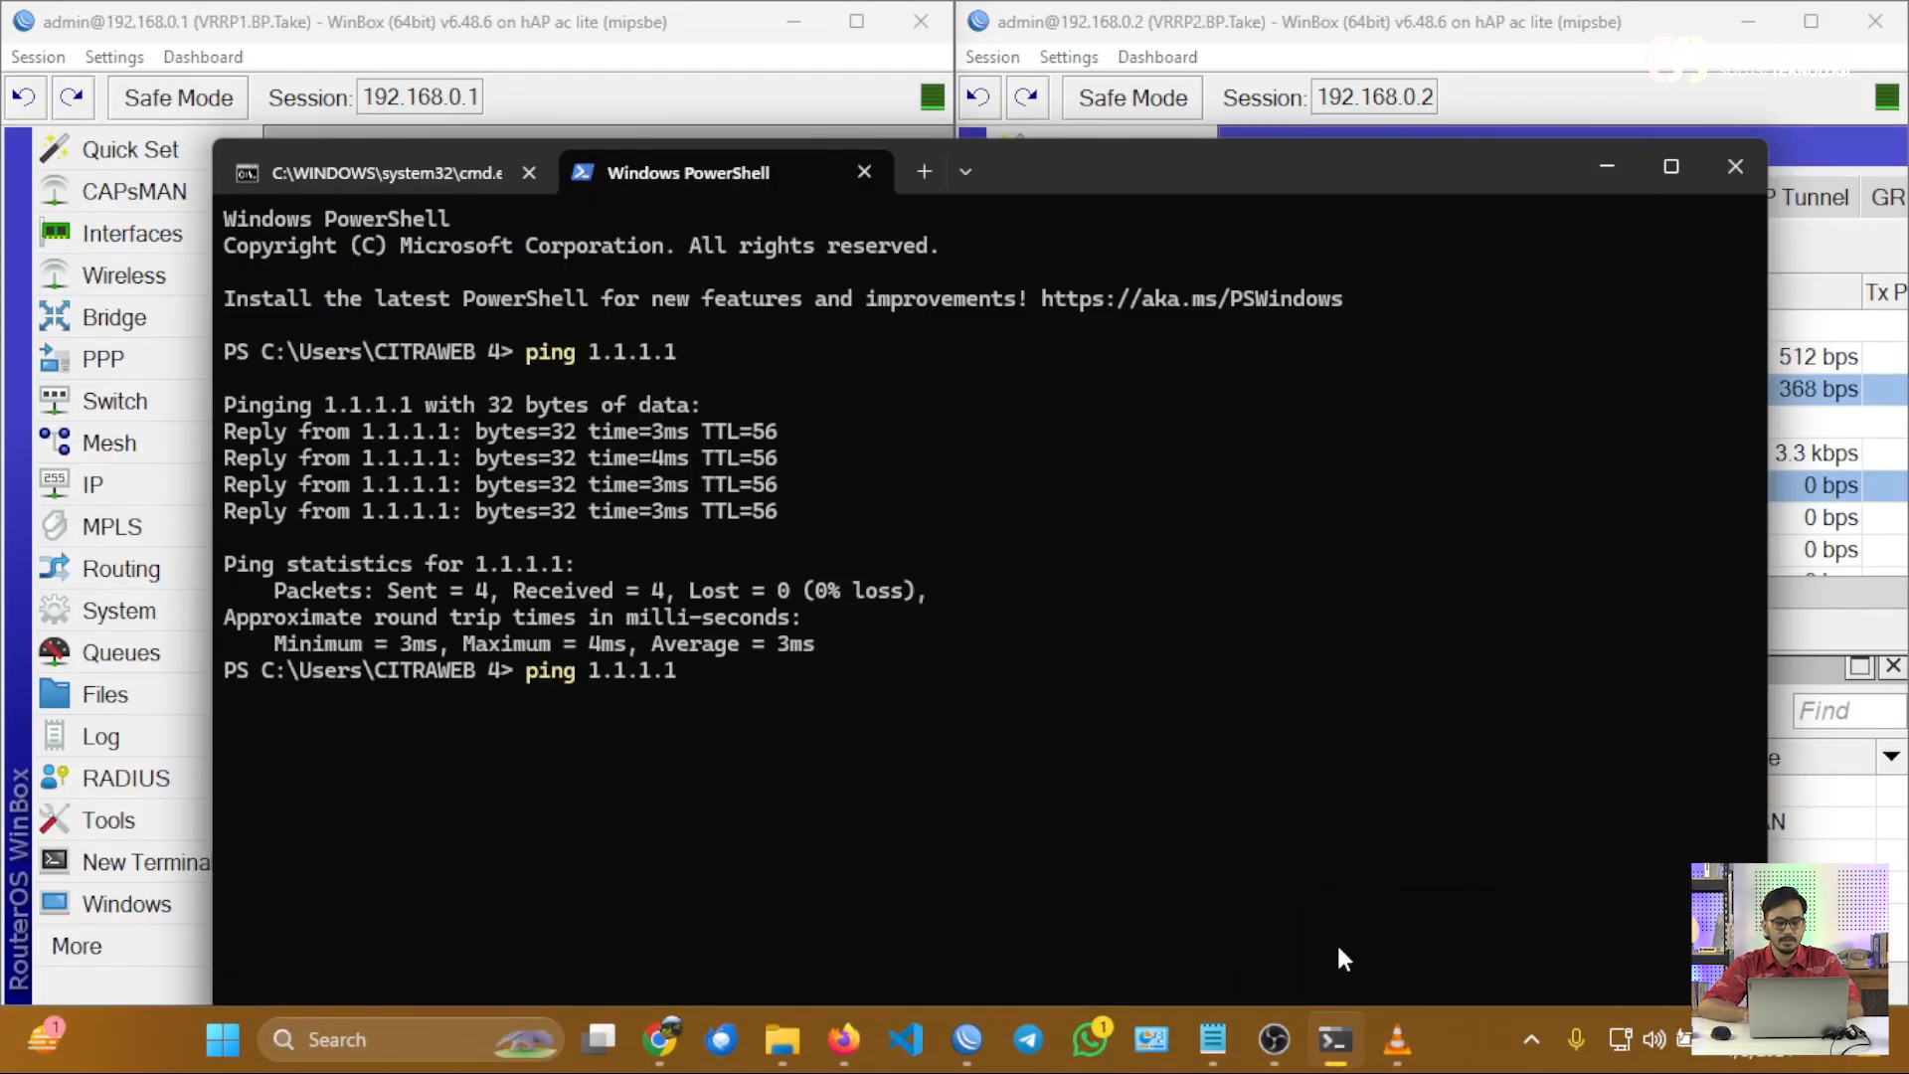
pyautogui.press('Return')
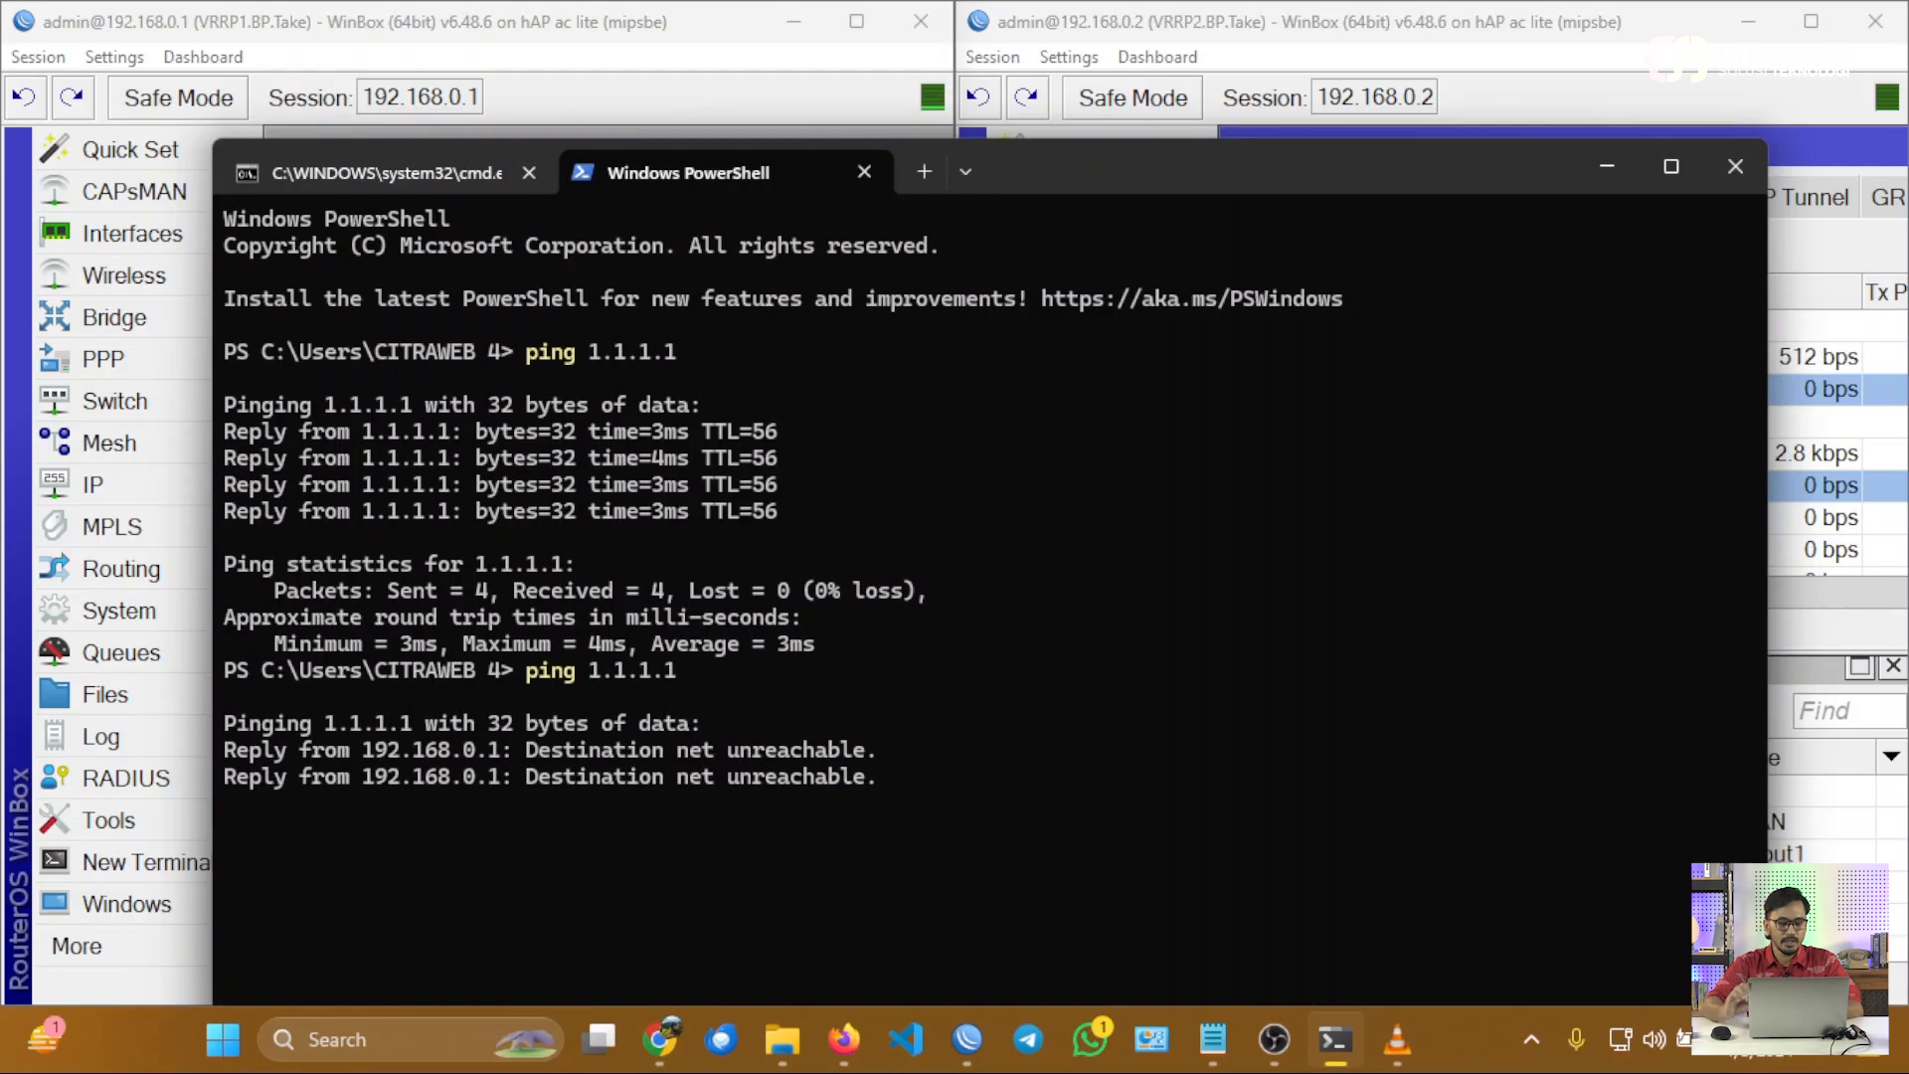
# Switch to Chrome, restart the fast.com speed test, and minimize the browser and terminal to return to the WinBox sessions.
pyautogui.moveTo(672, 1044)
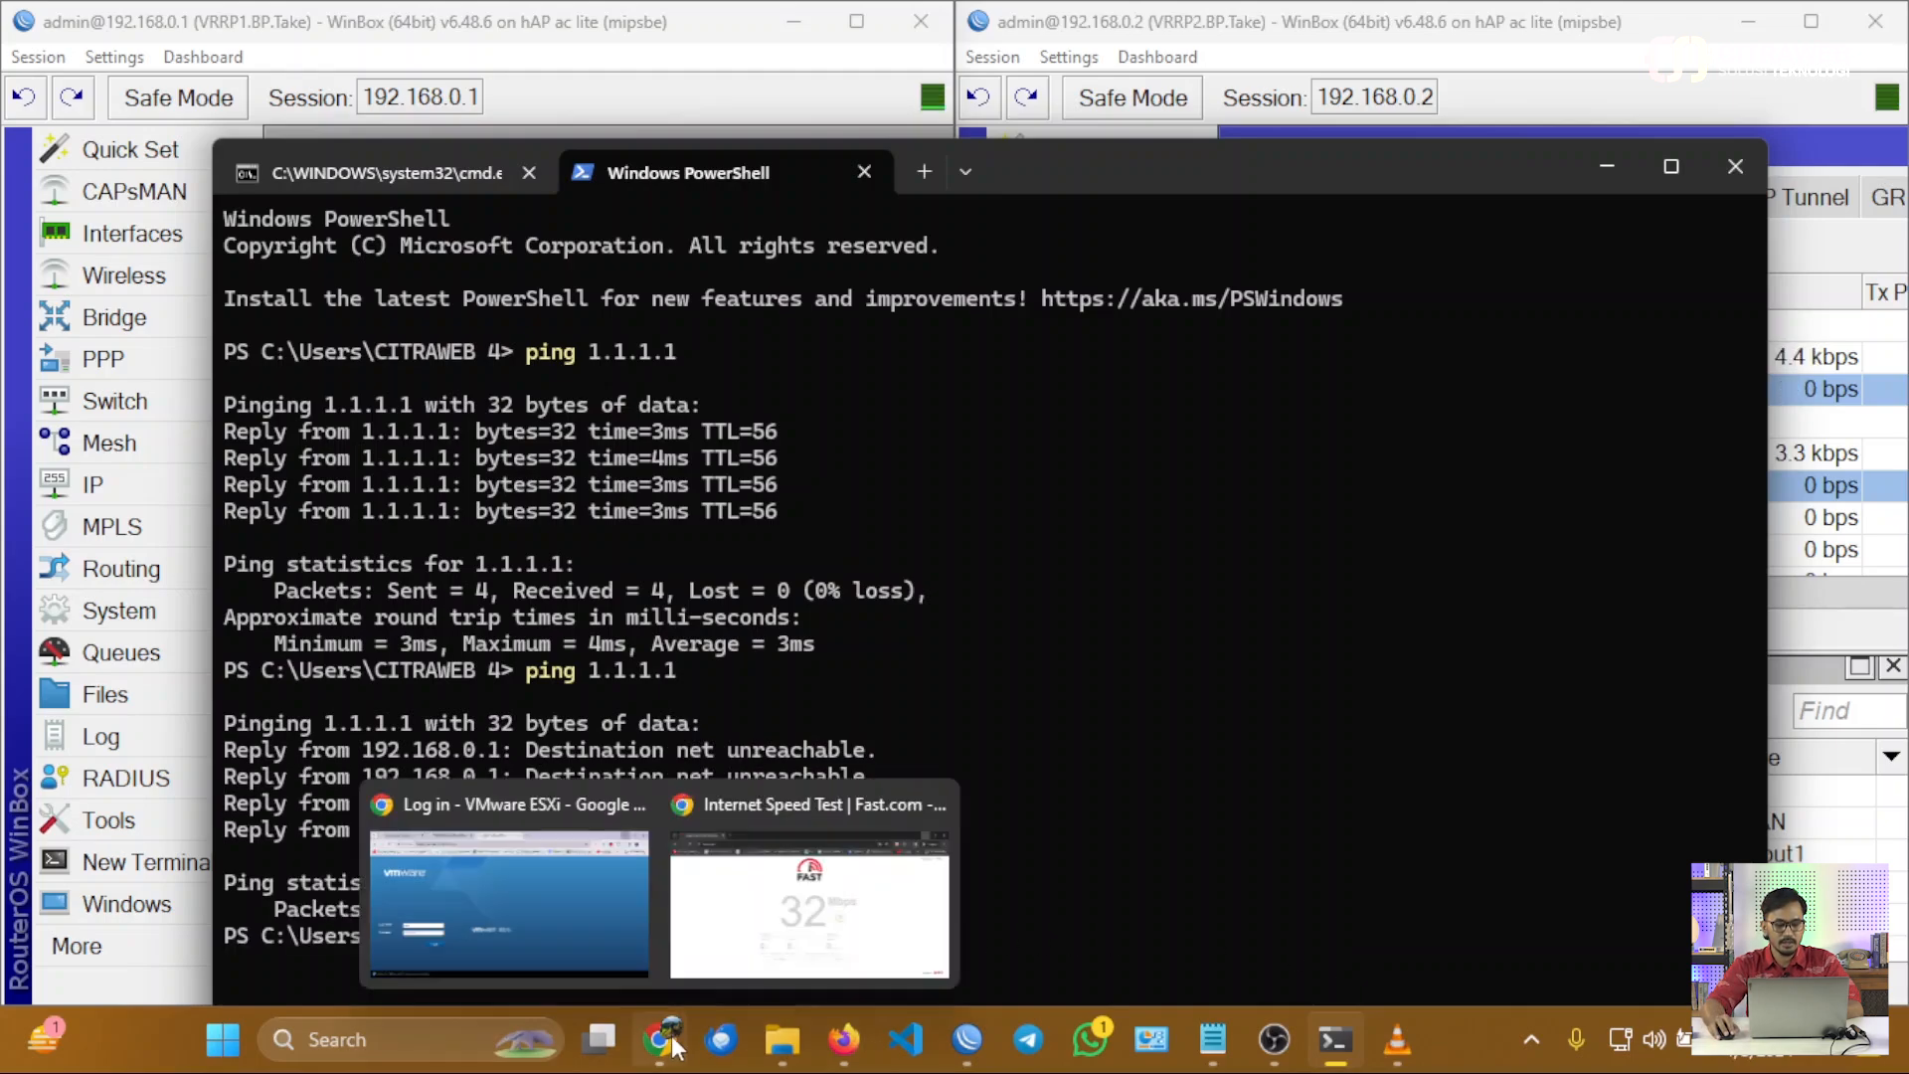
pyautogui.click(791, 910)
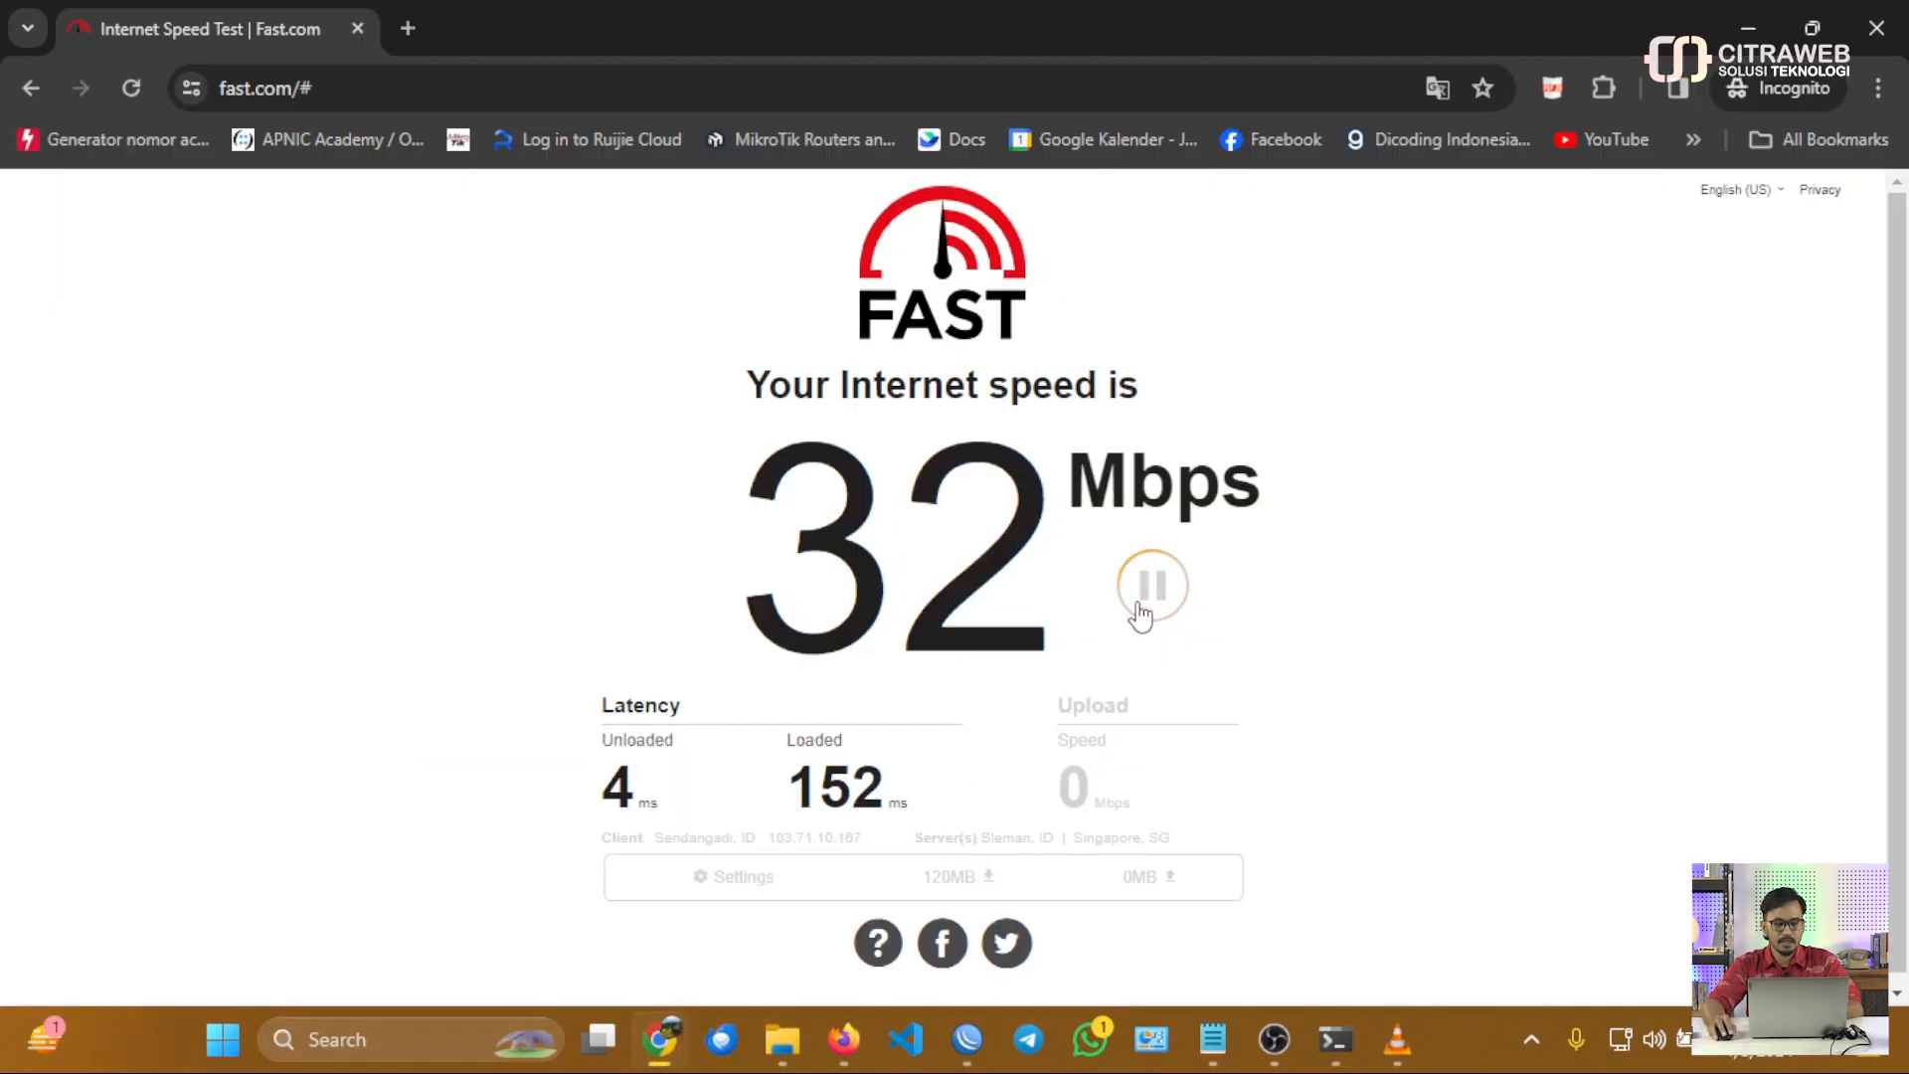
pyautogui.click(1139, 606)
pyautogui.click(1138, 608)
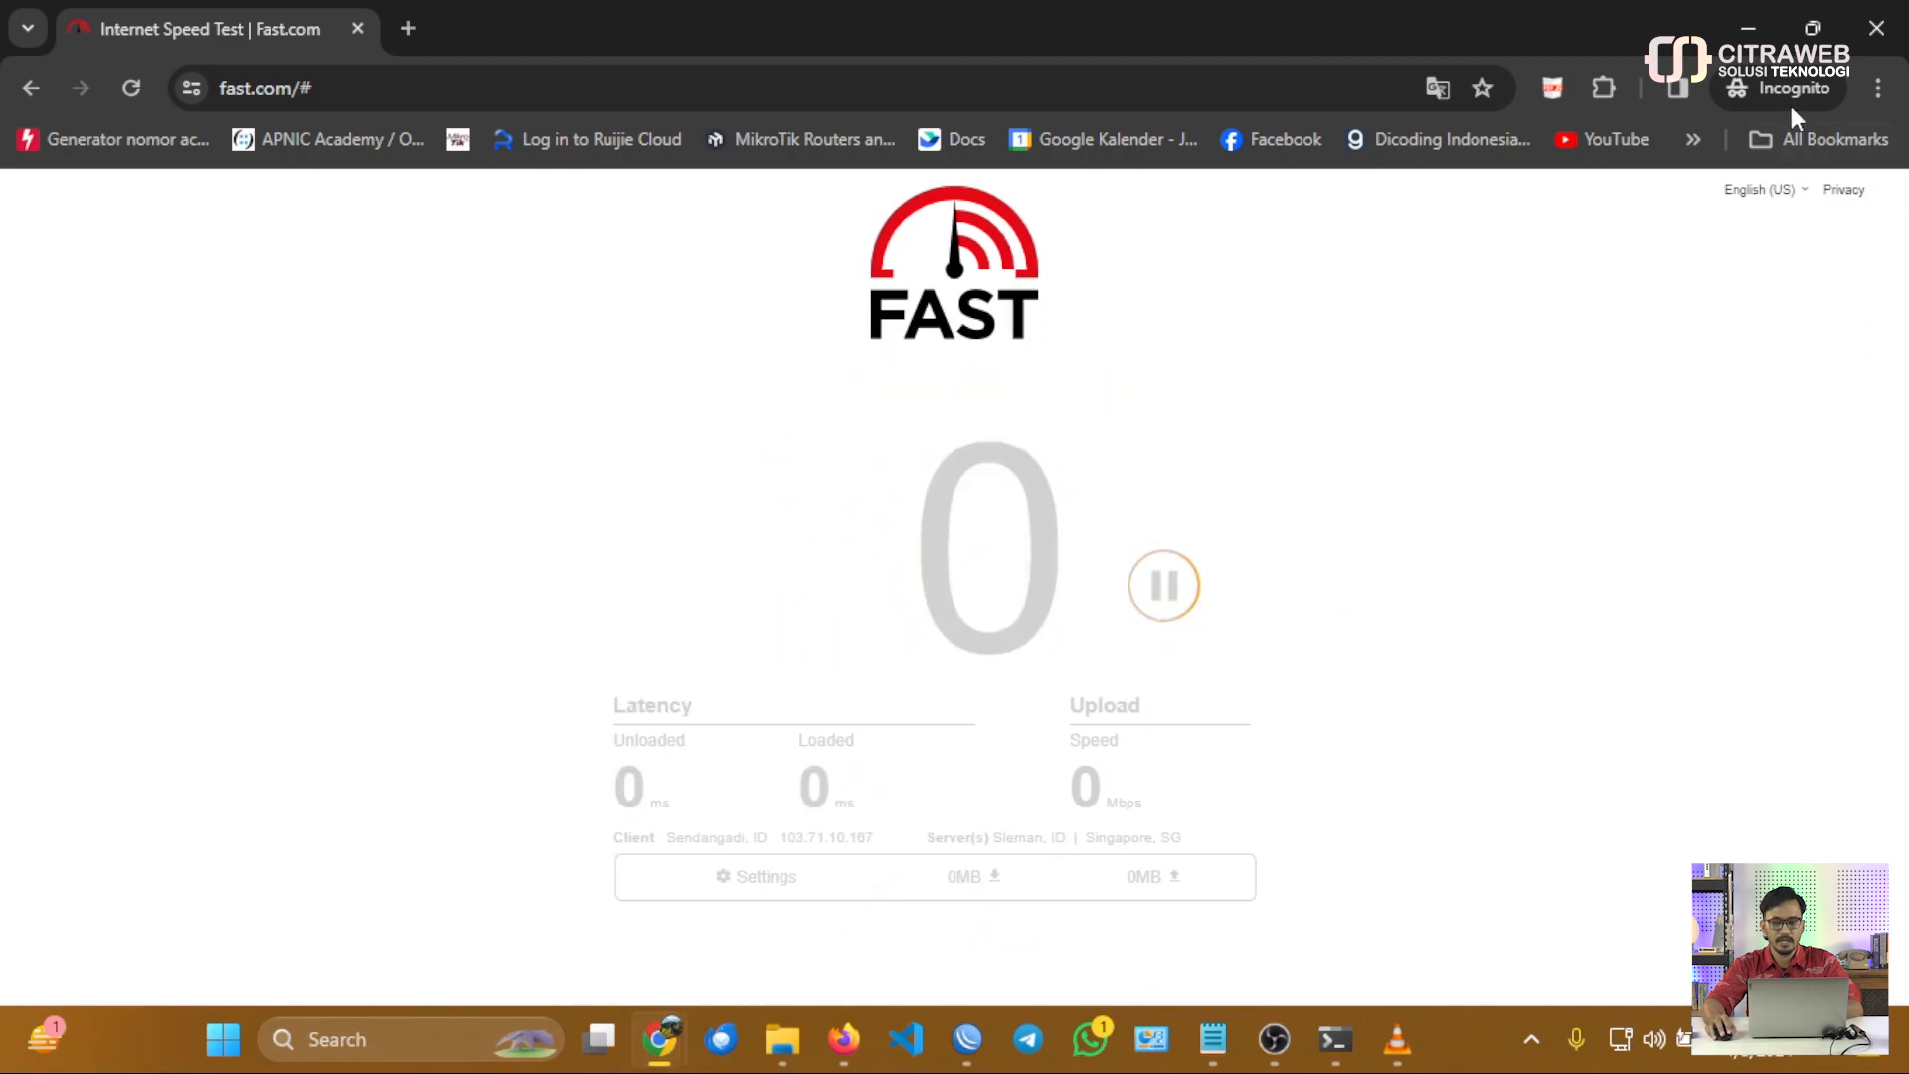
pyautogui.click(1748, 28)
pyautogui.click(1603, 169)
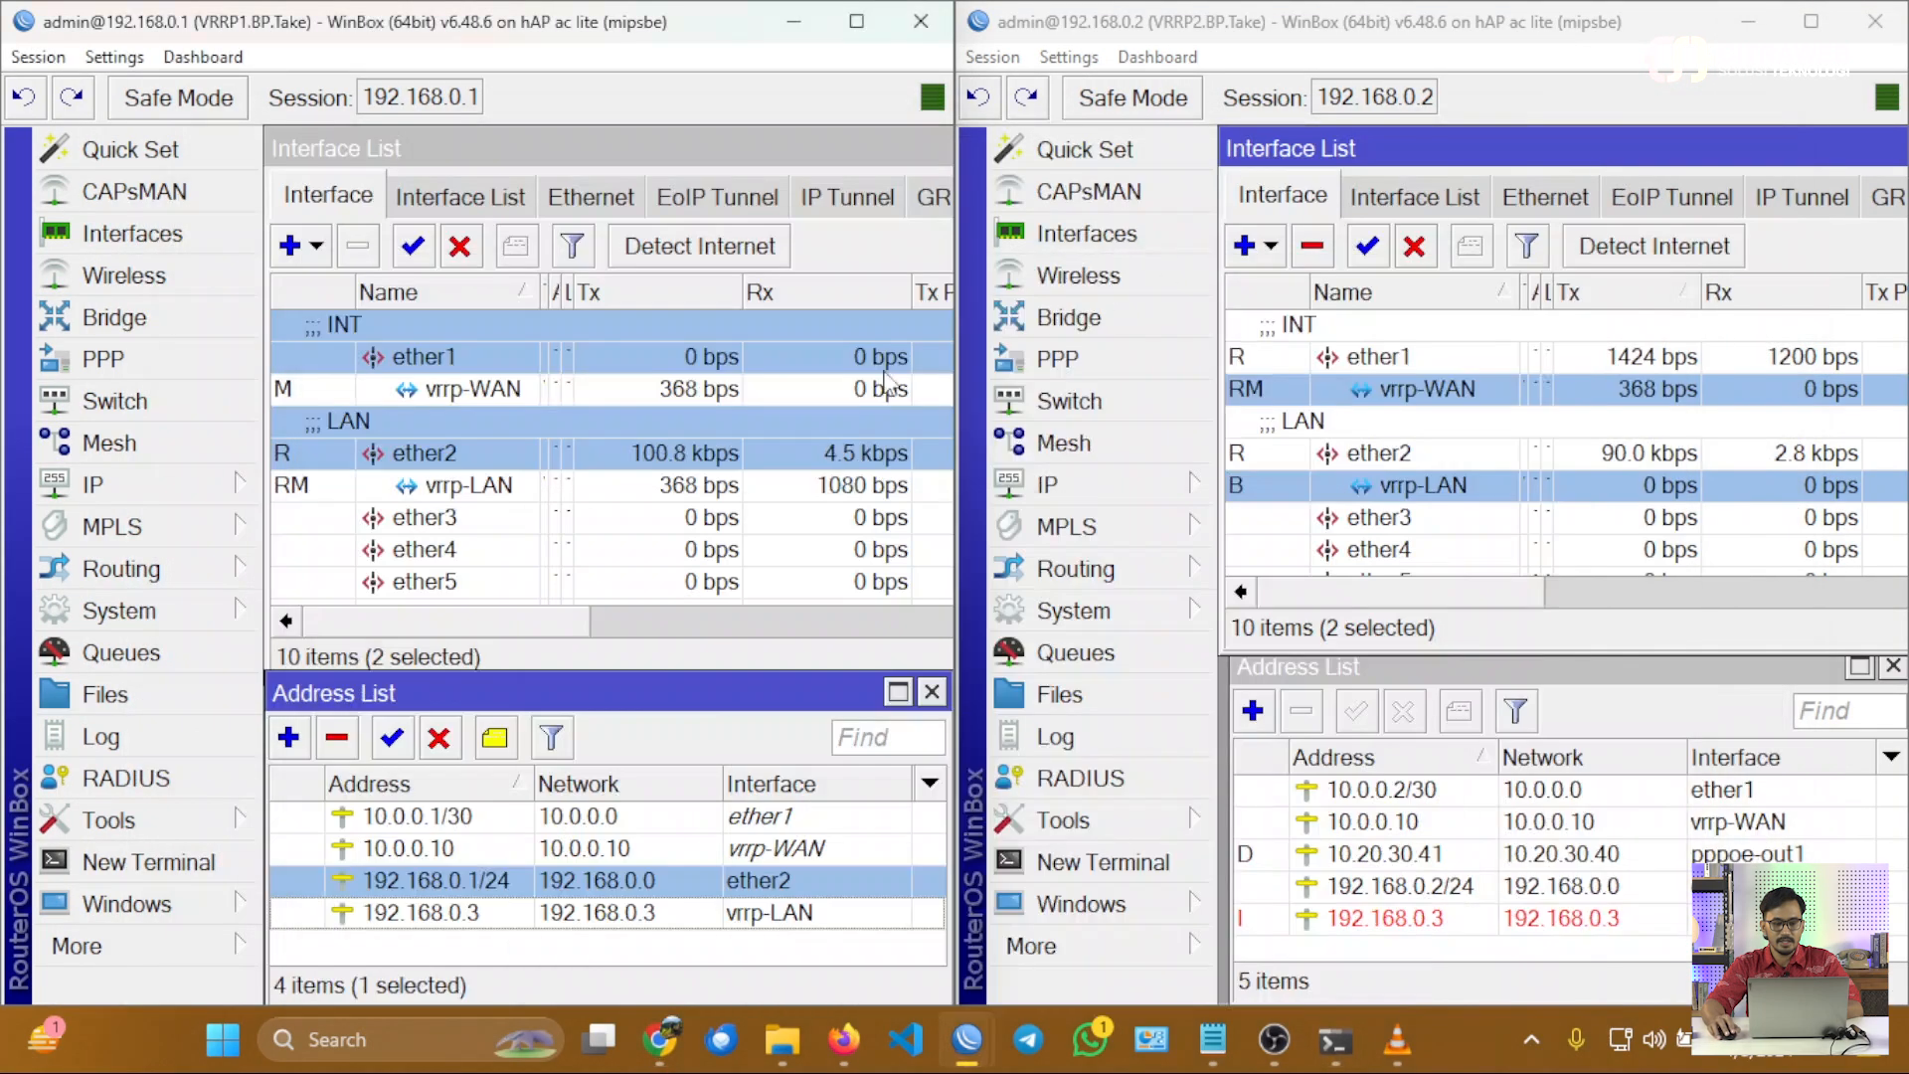
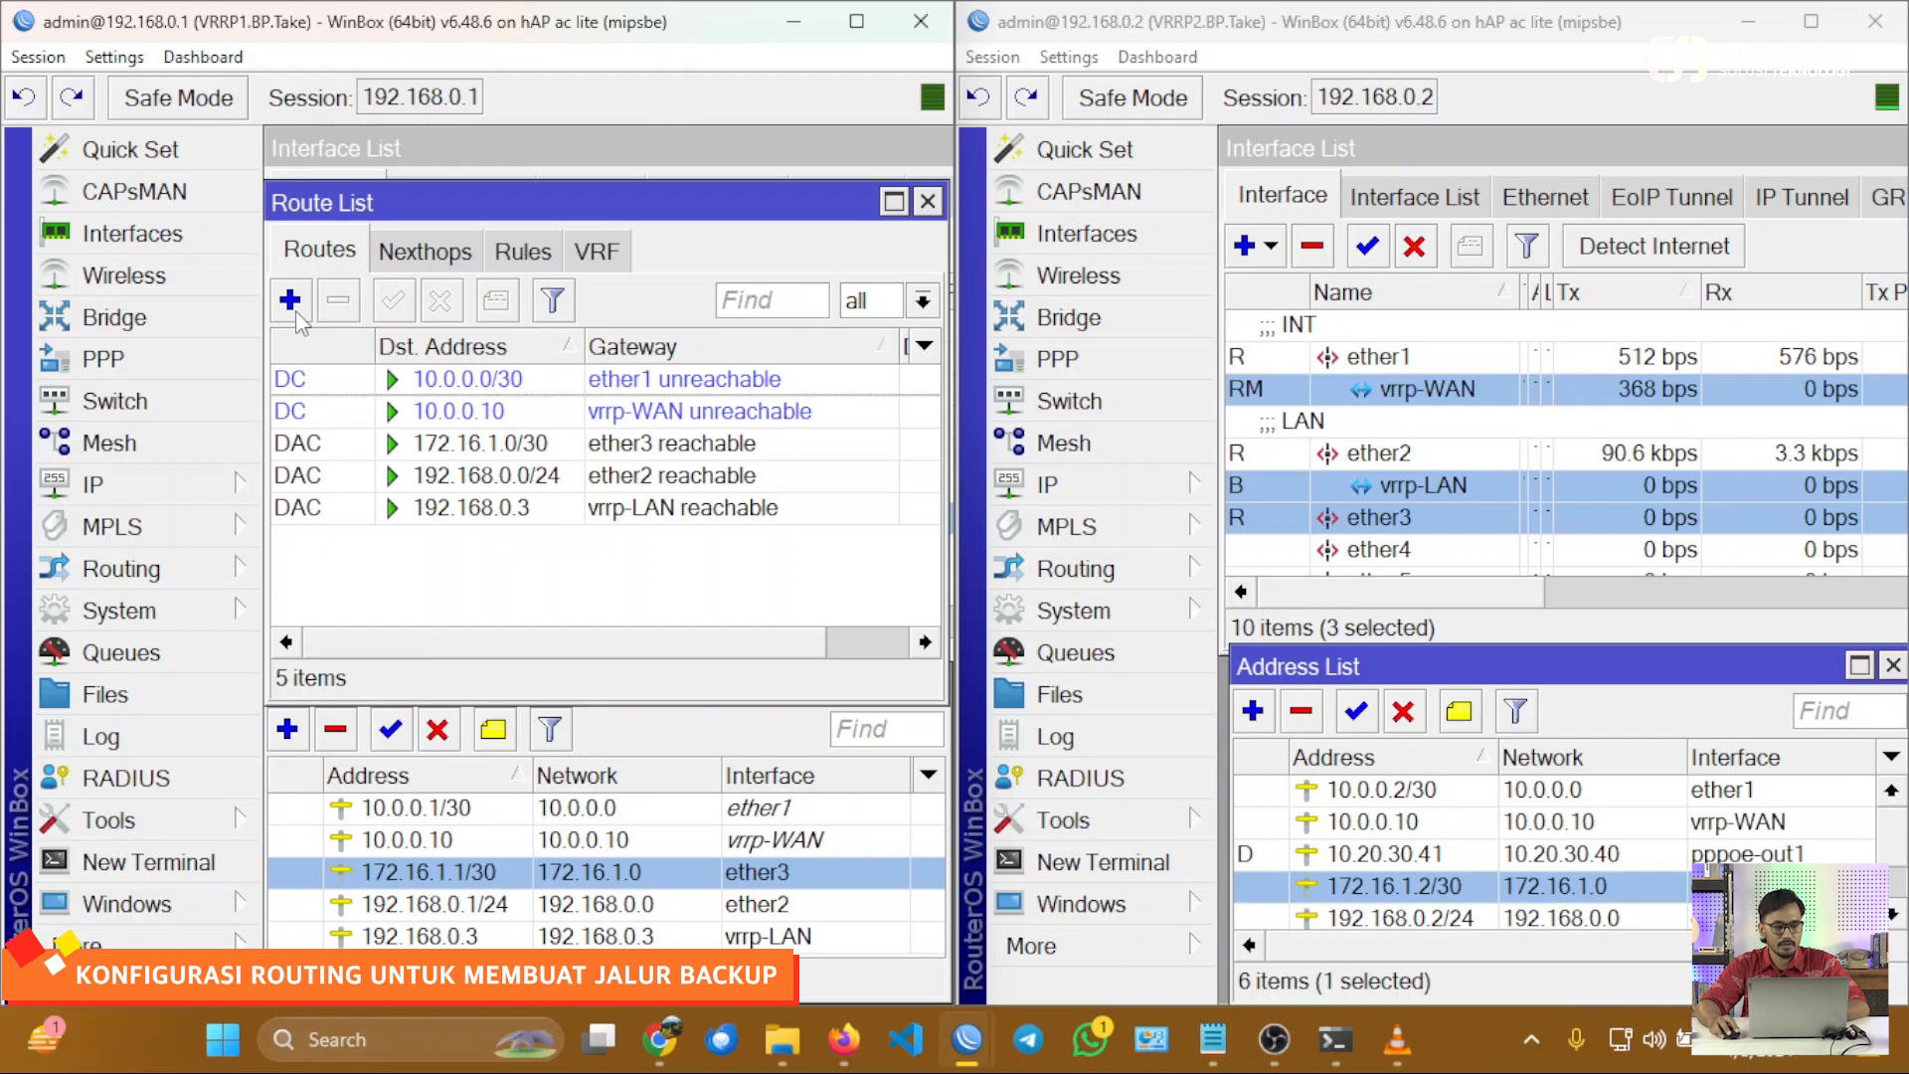
# Add a backup default route on VRRP1 for 0.0.0.0/0 via gateway 172.16.1.2 with distance 2.
pyautogui.click(295, 311)
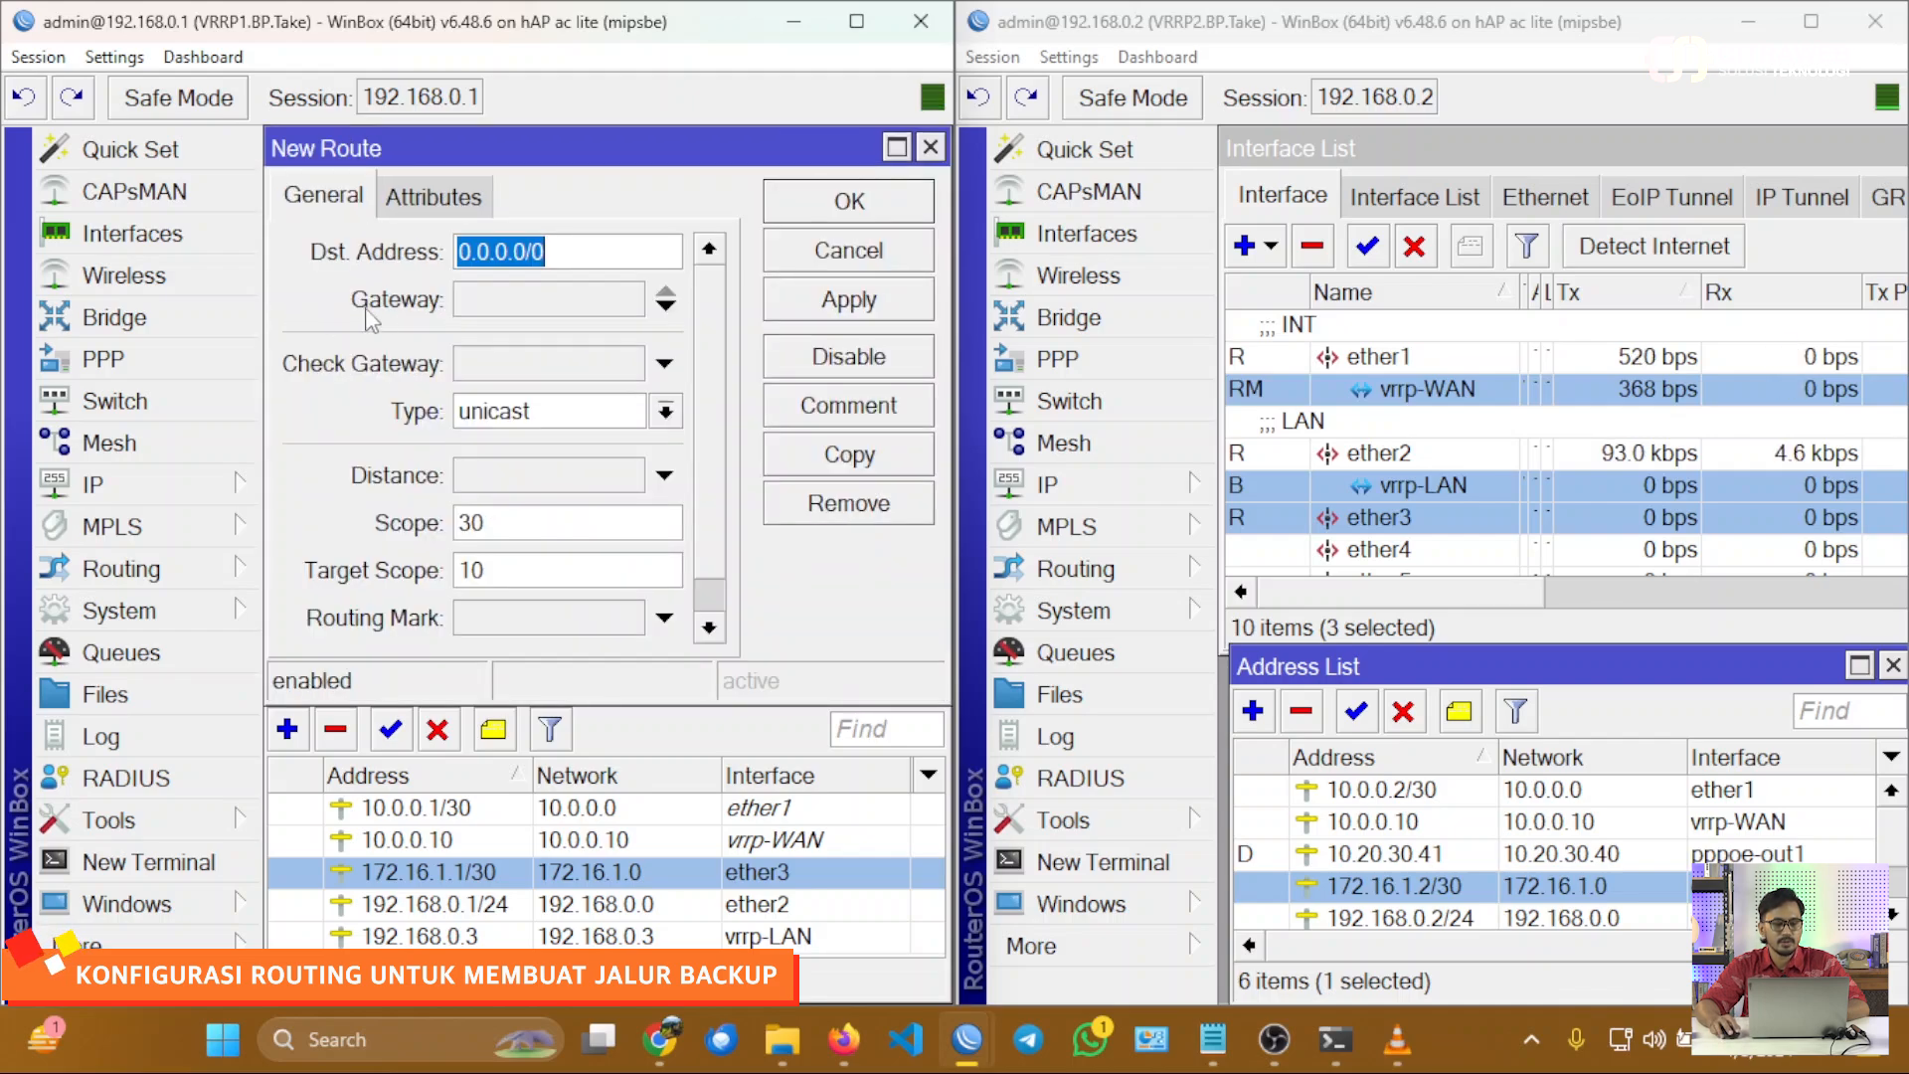
pyautogui.moveTo(496, 226); pyautogui.dragTo(461, 235)
pyautogui.click(519, 302)
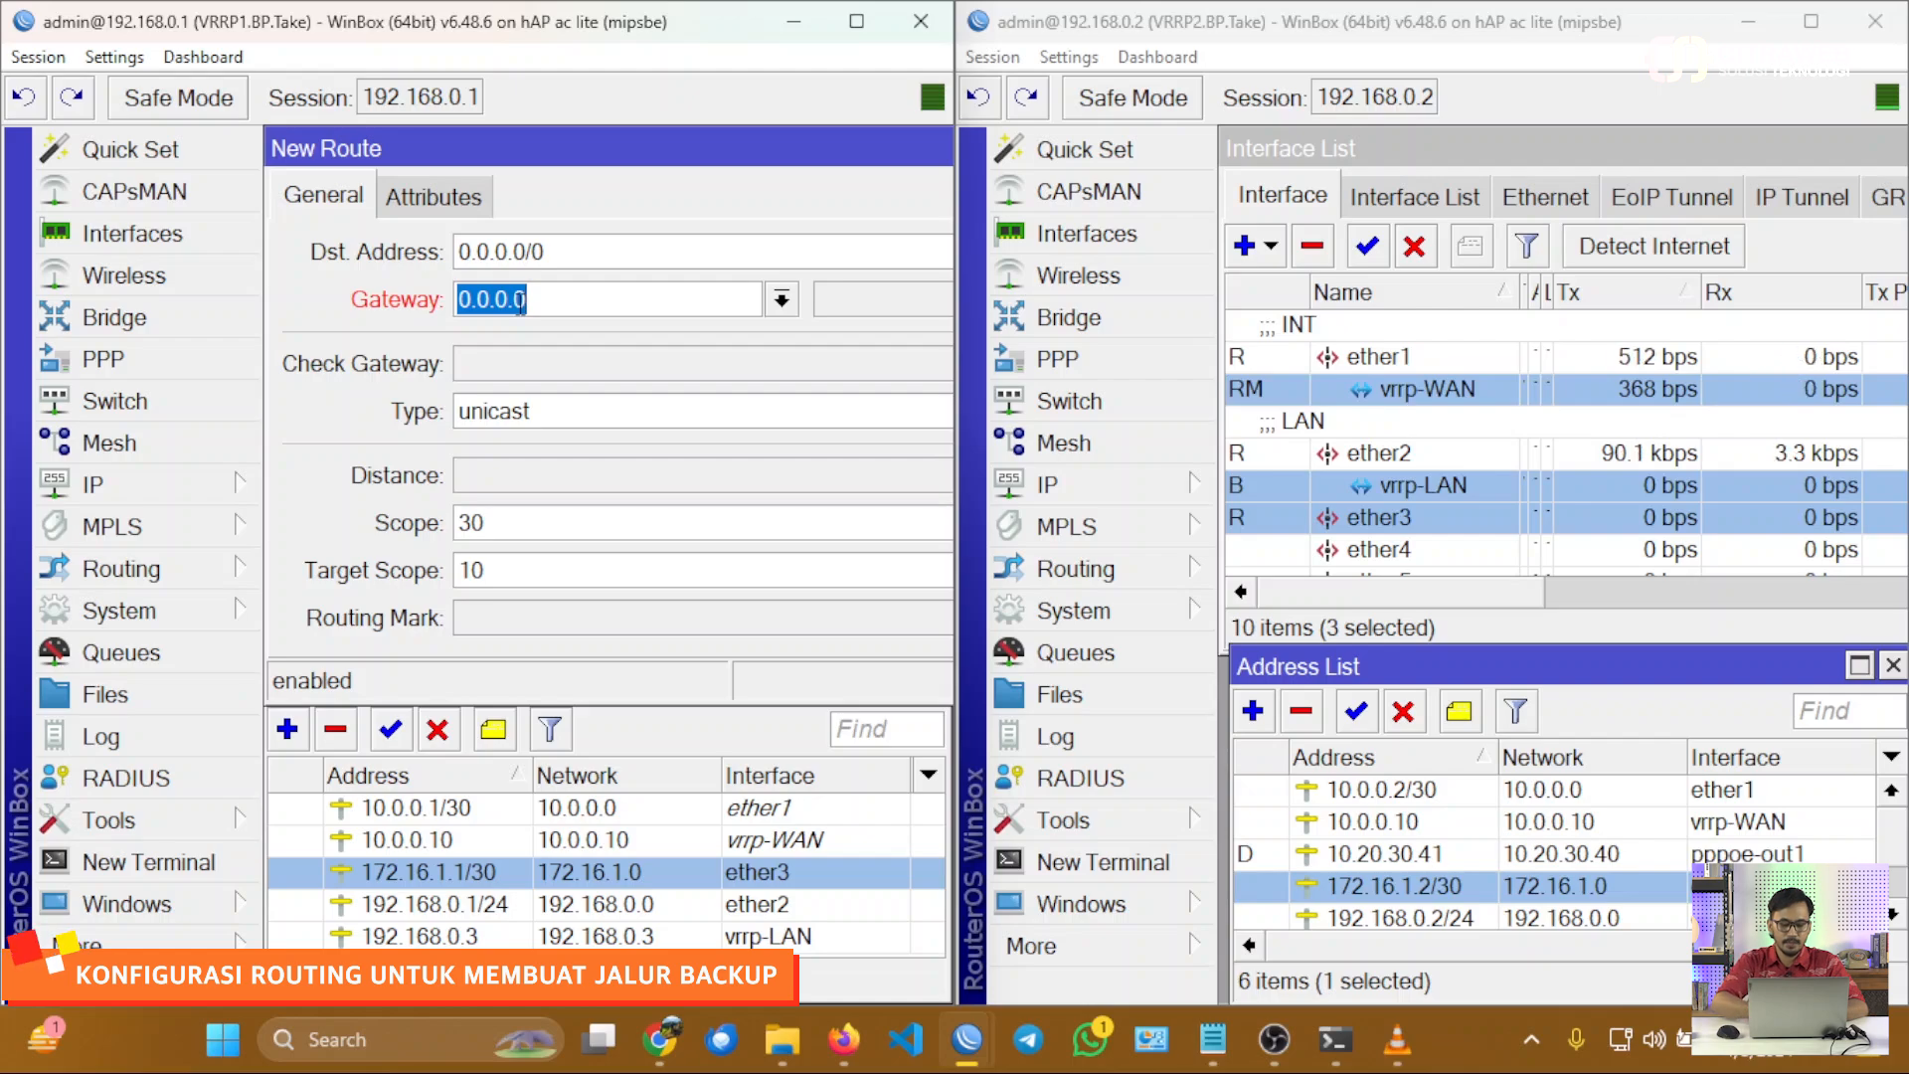
pyautogui.write('172.')
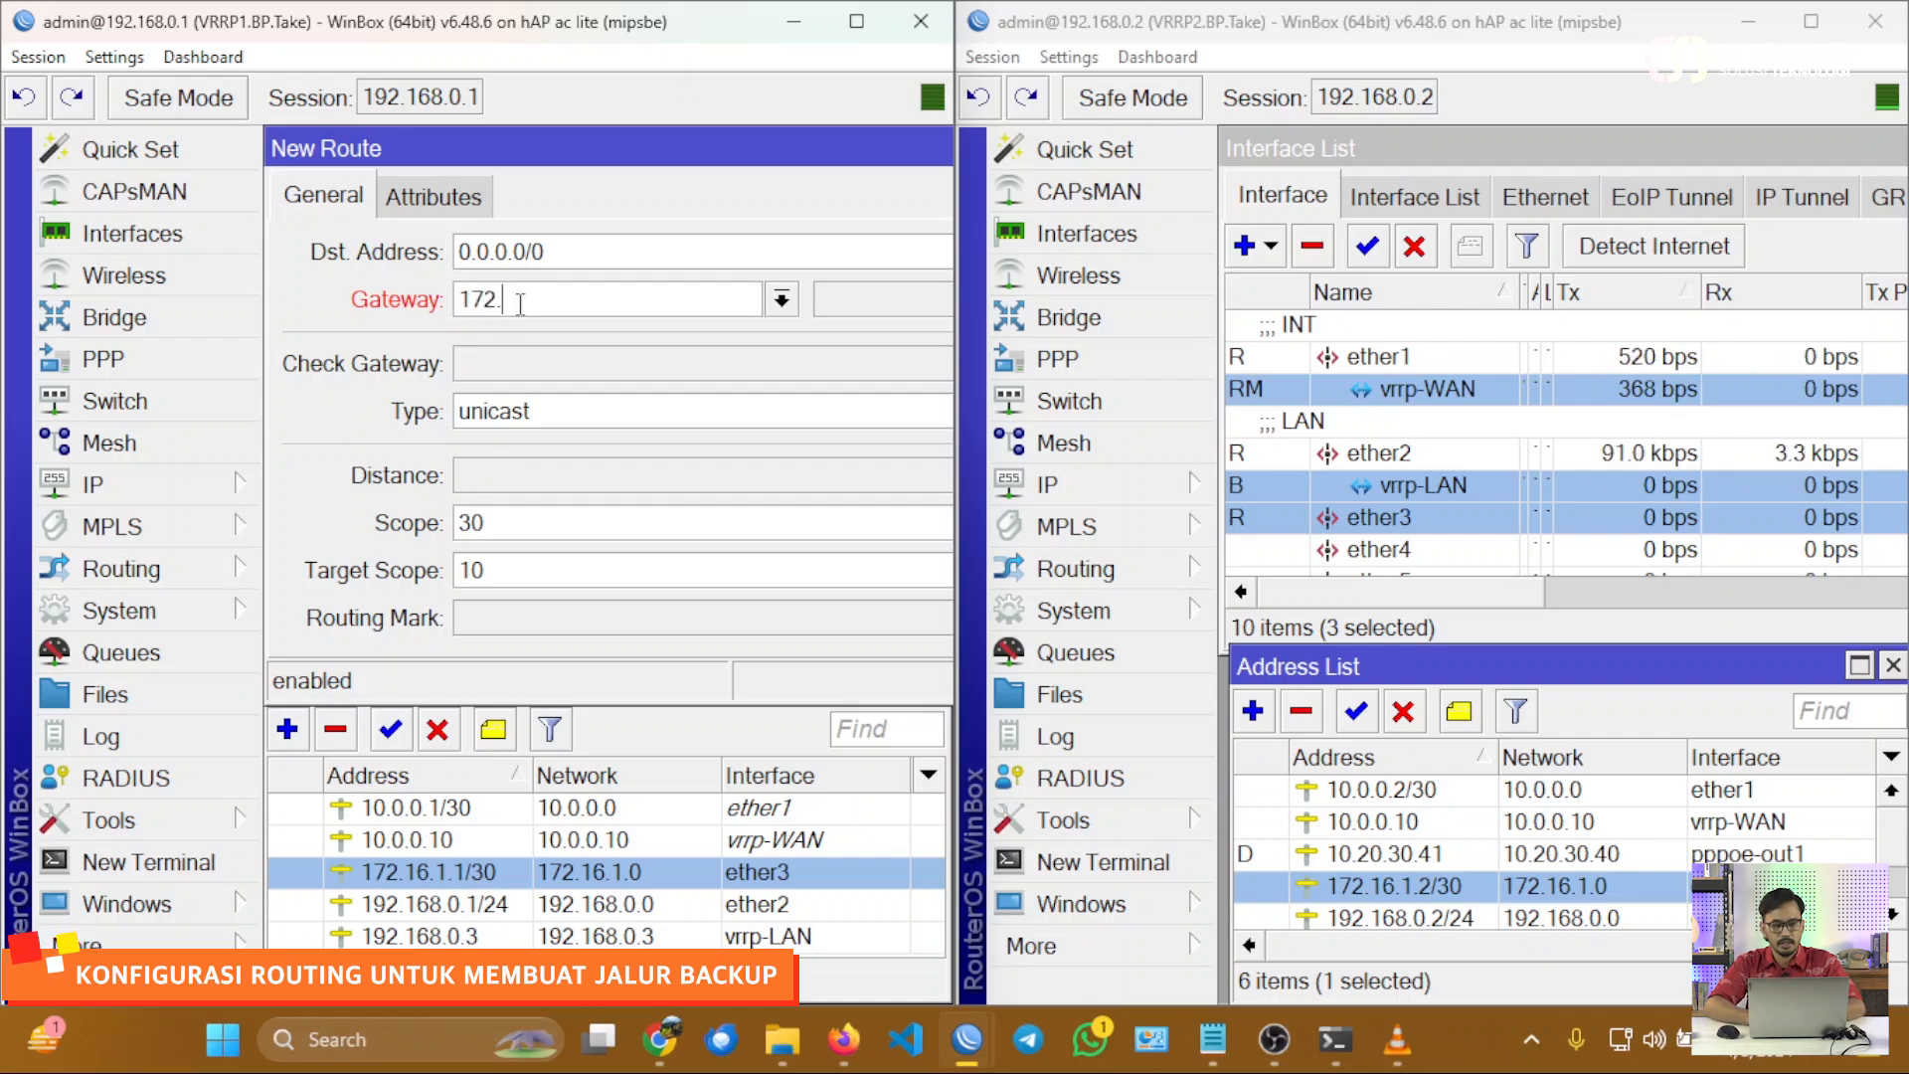
pyautogui.write('16')
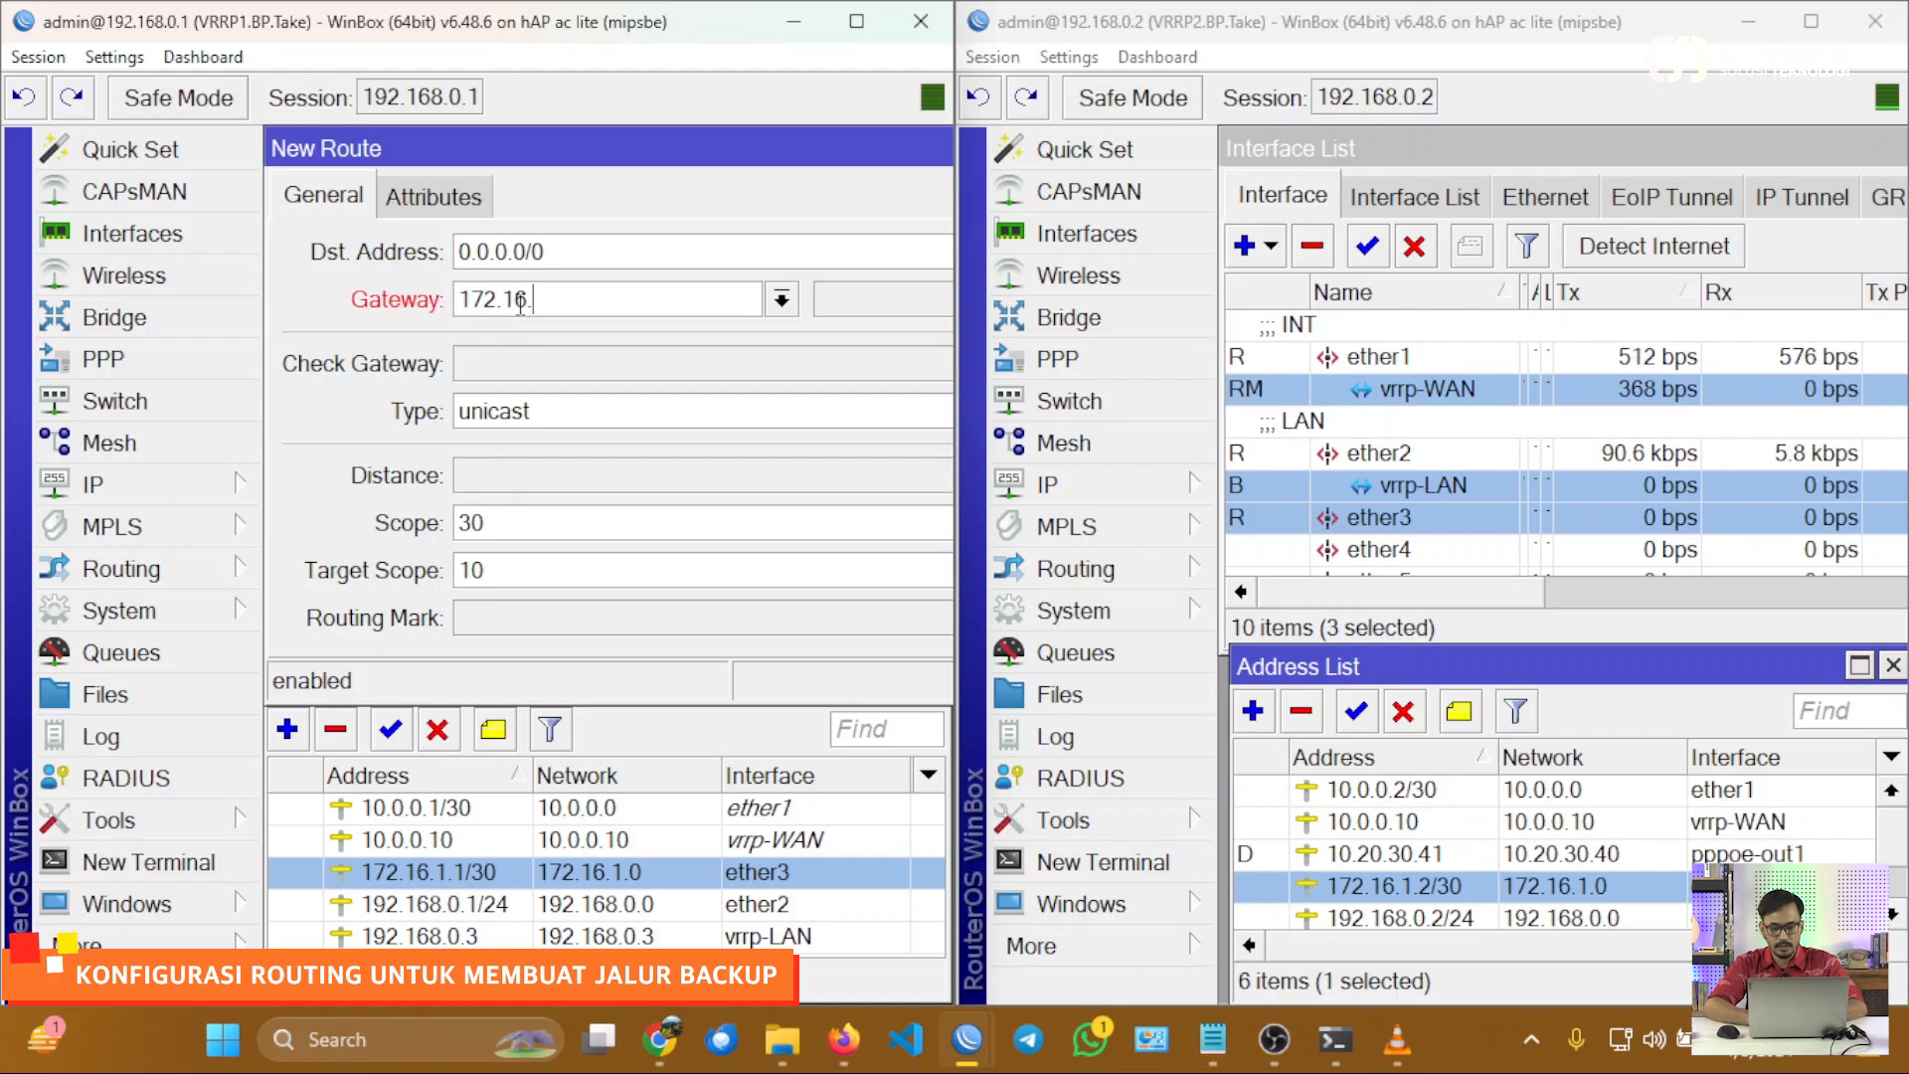
pyautogui.write('.1.2')
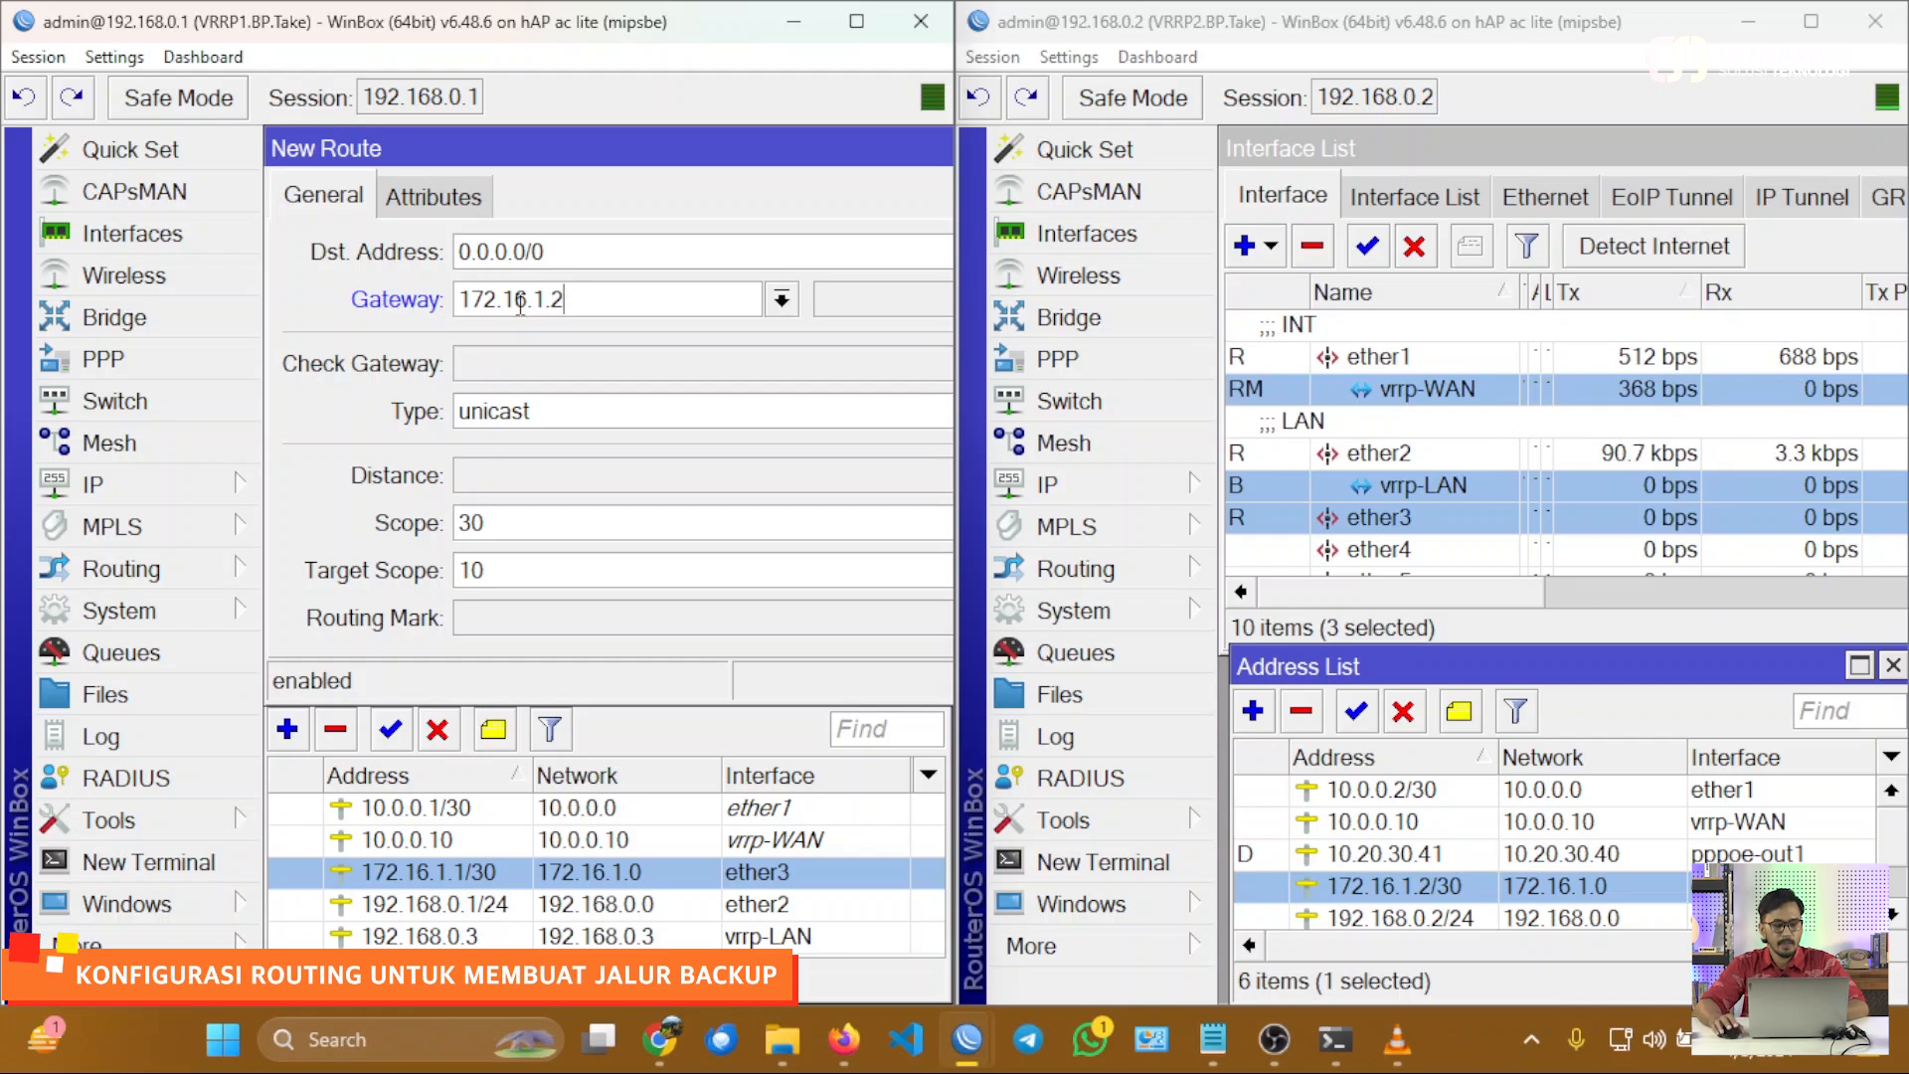
pyautogui.click(526, 477)
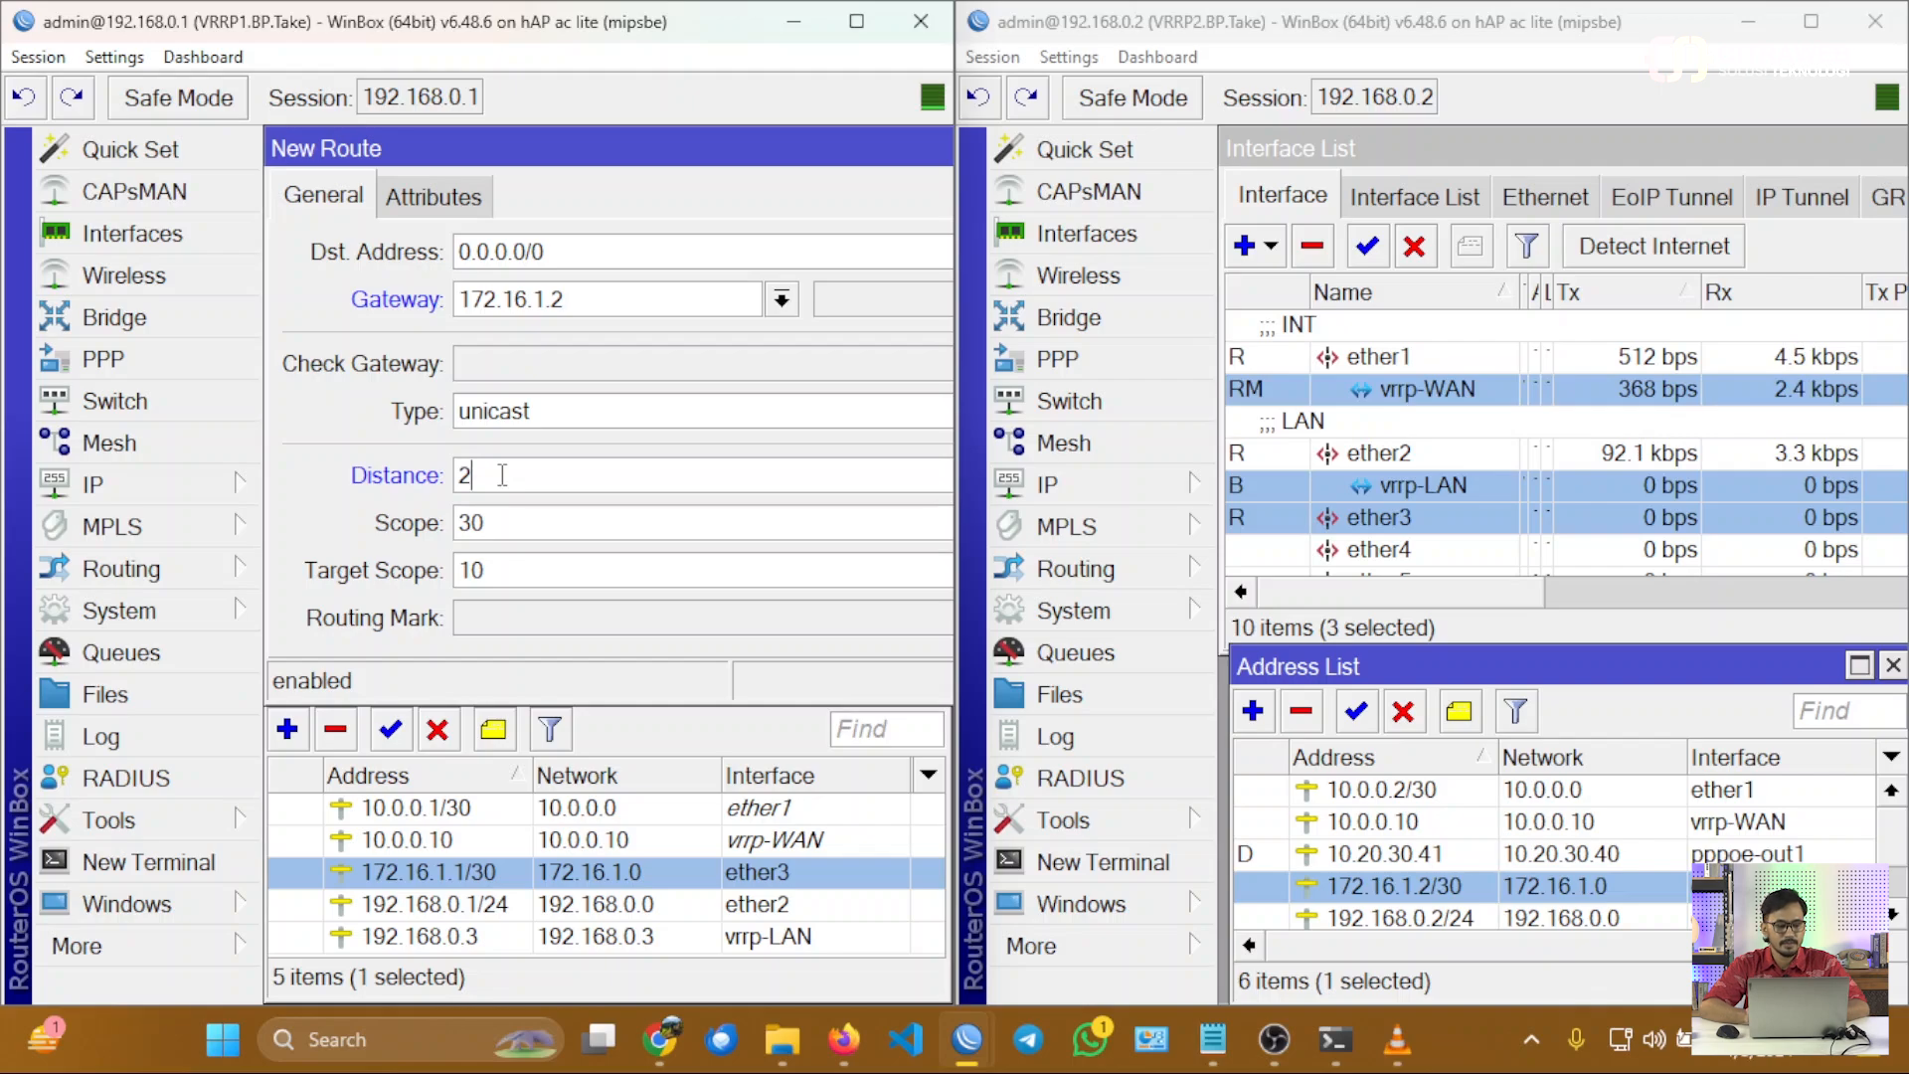
pyautogui.press('Return')
pyautogui.click(497, 381)
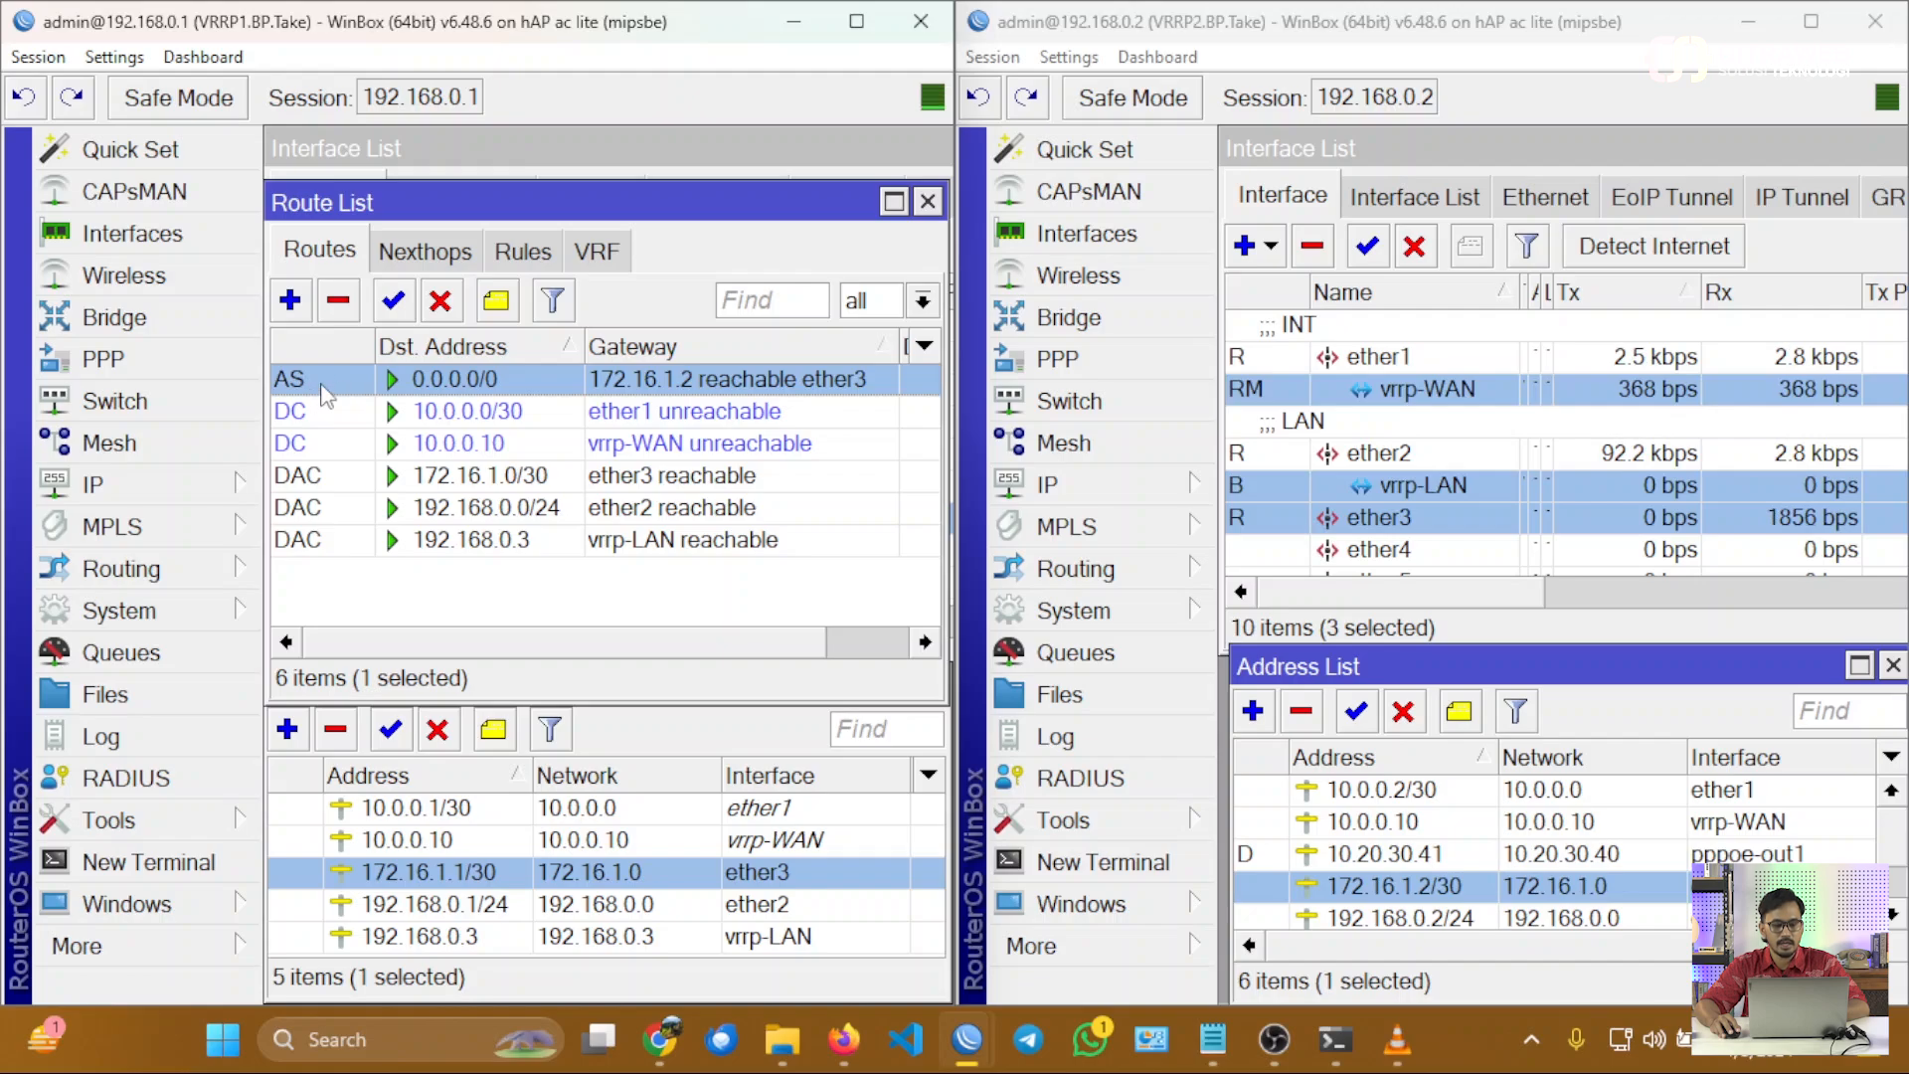
# Switch to Windows PowerShell, repeat the ping to 1.1.1.1, enlarge the text to check the replies, and return to the WinBox sessions.
pyautogui.moveTo(1362, 1062)
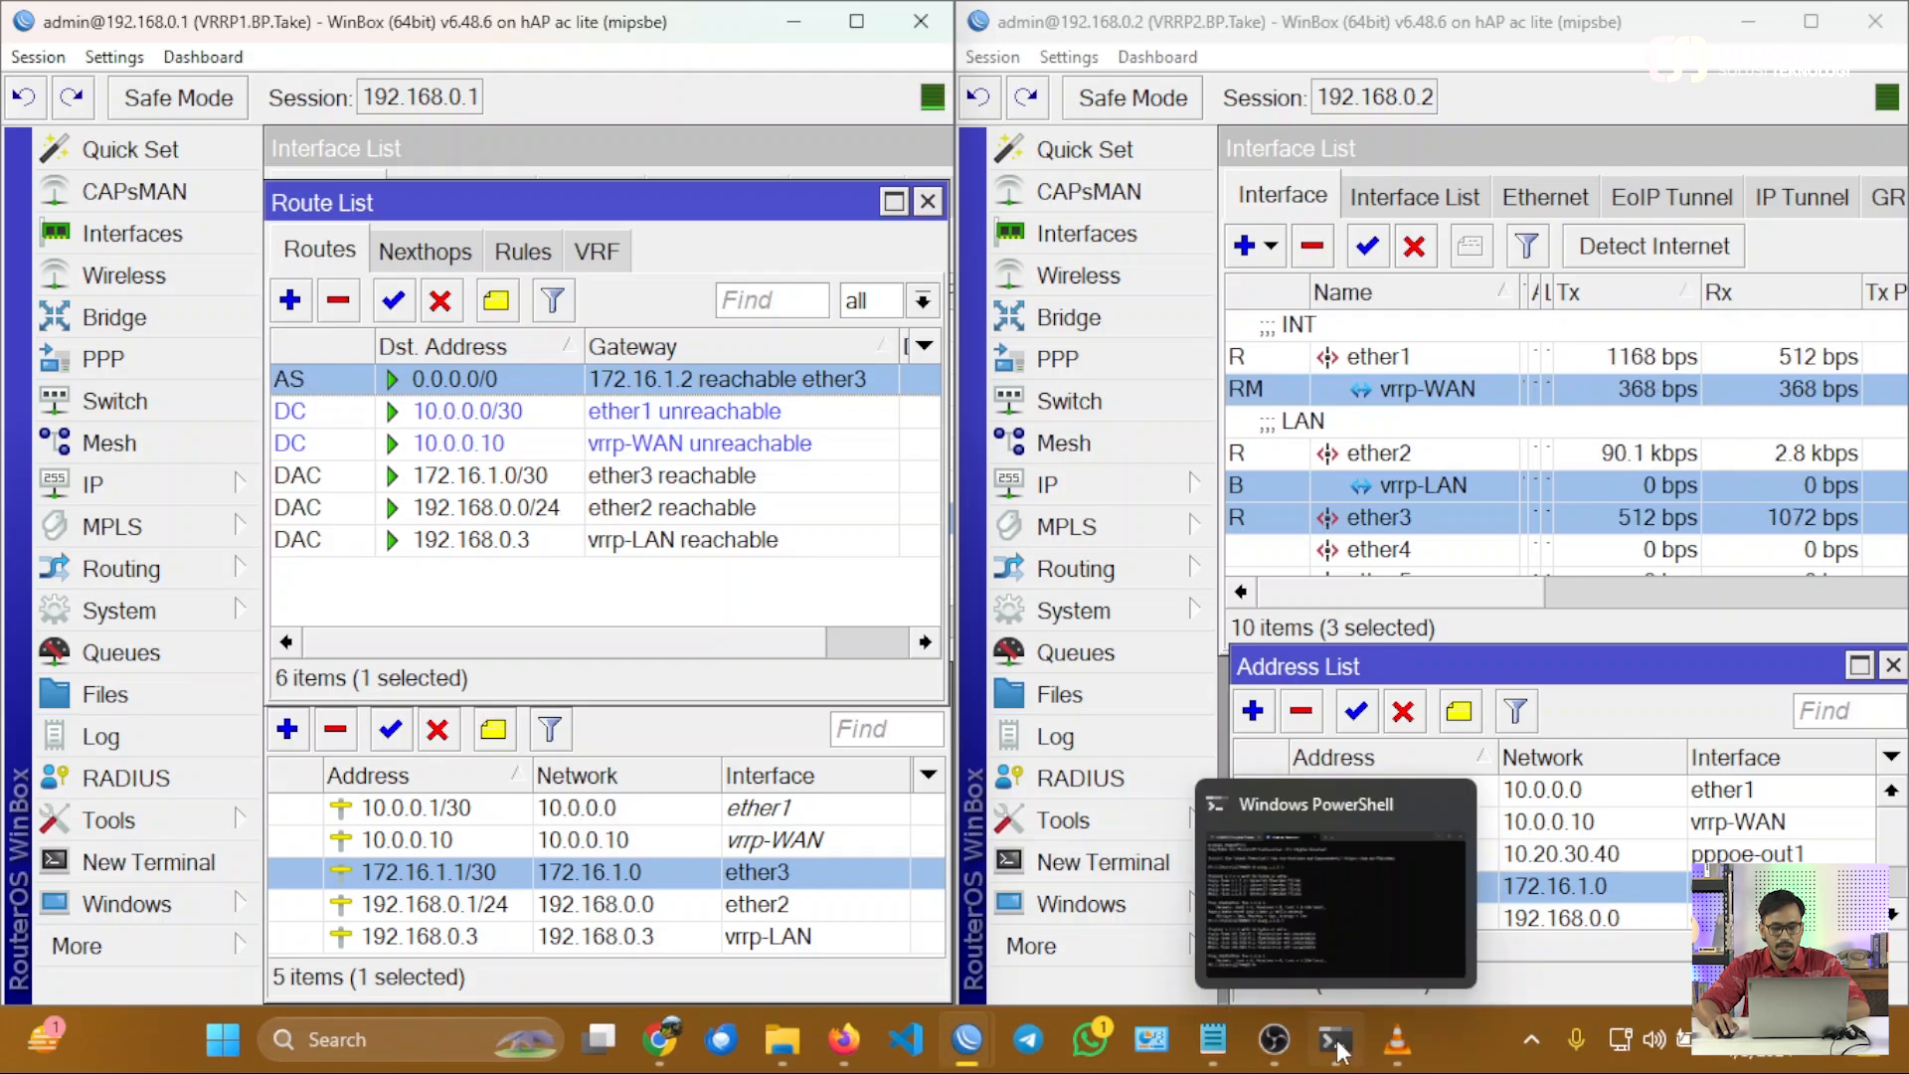
pyautogui.click(1246, 961)
pyautogui.press('Up')
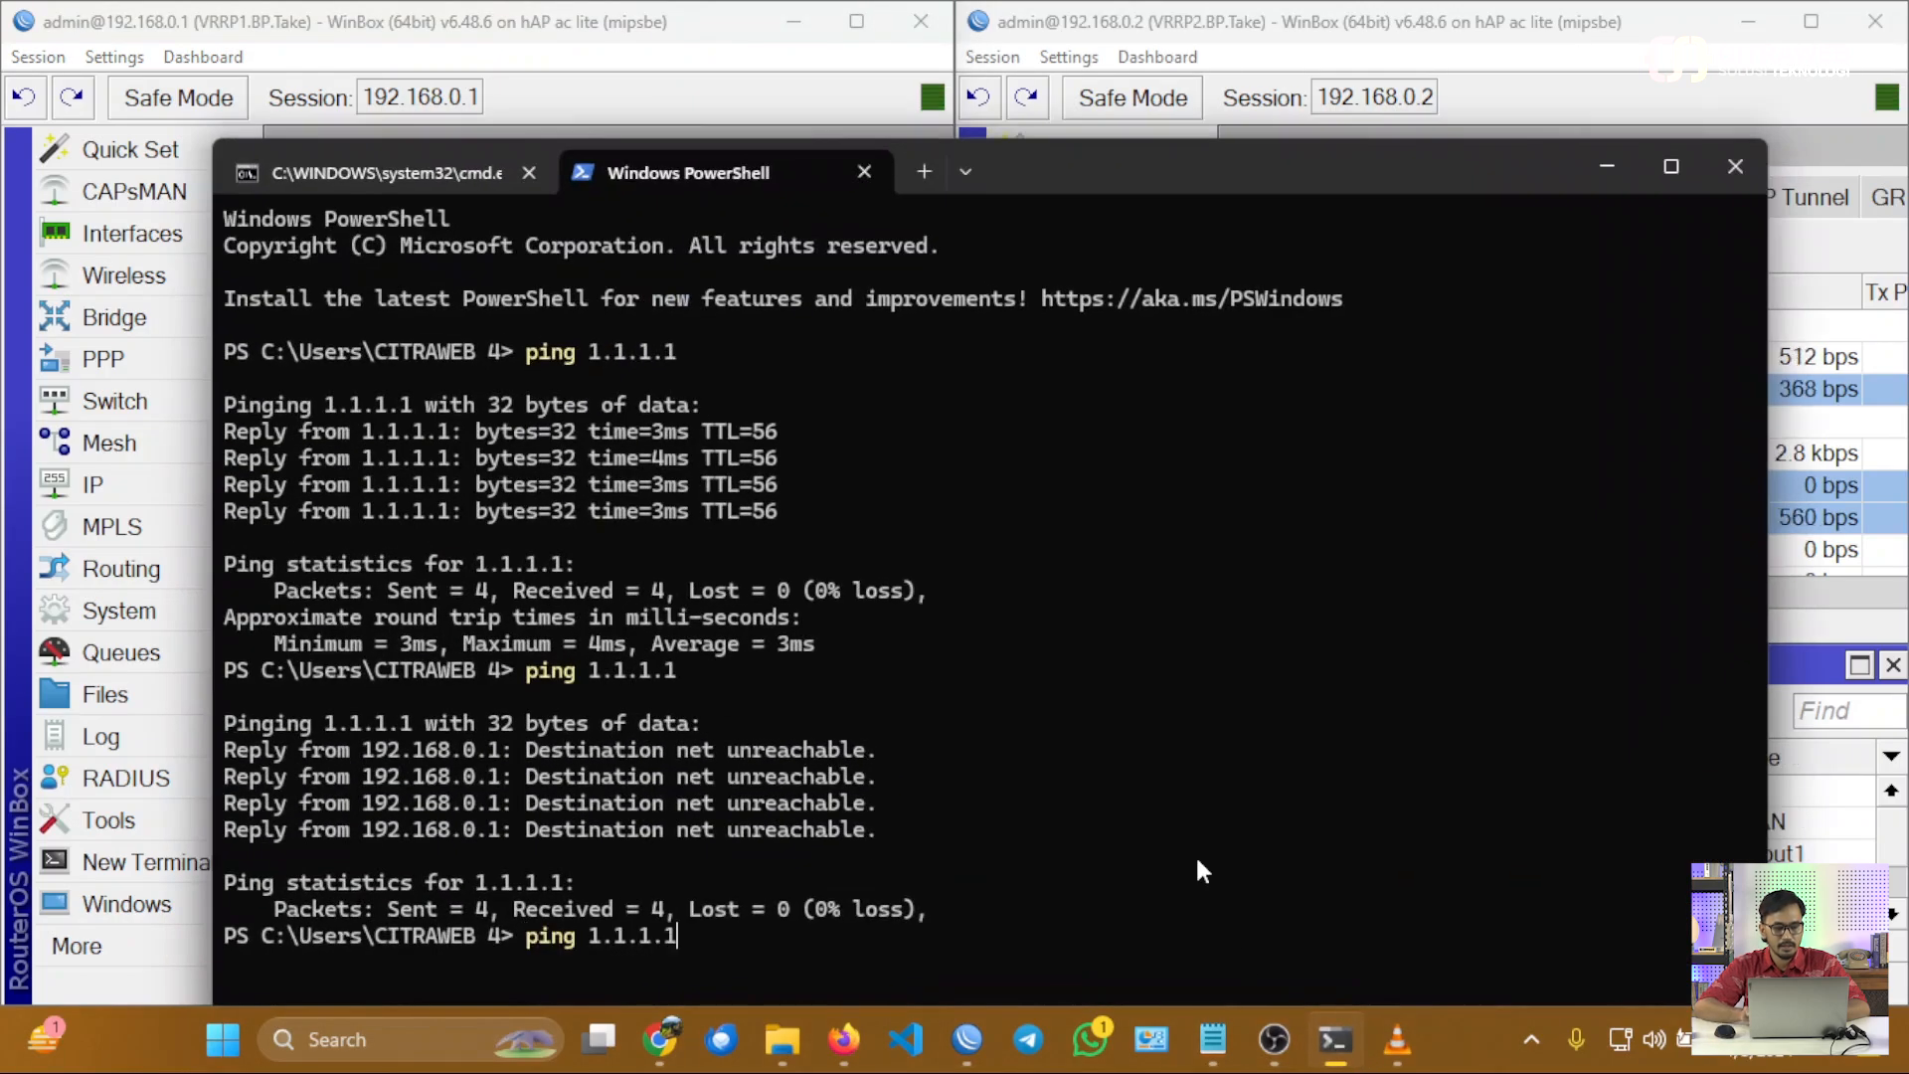
pyautogui.press('Return')
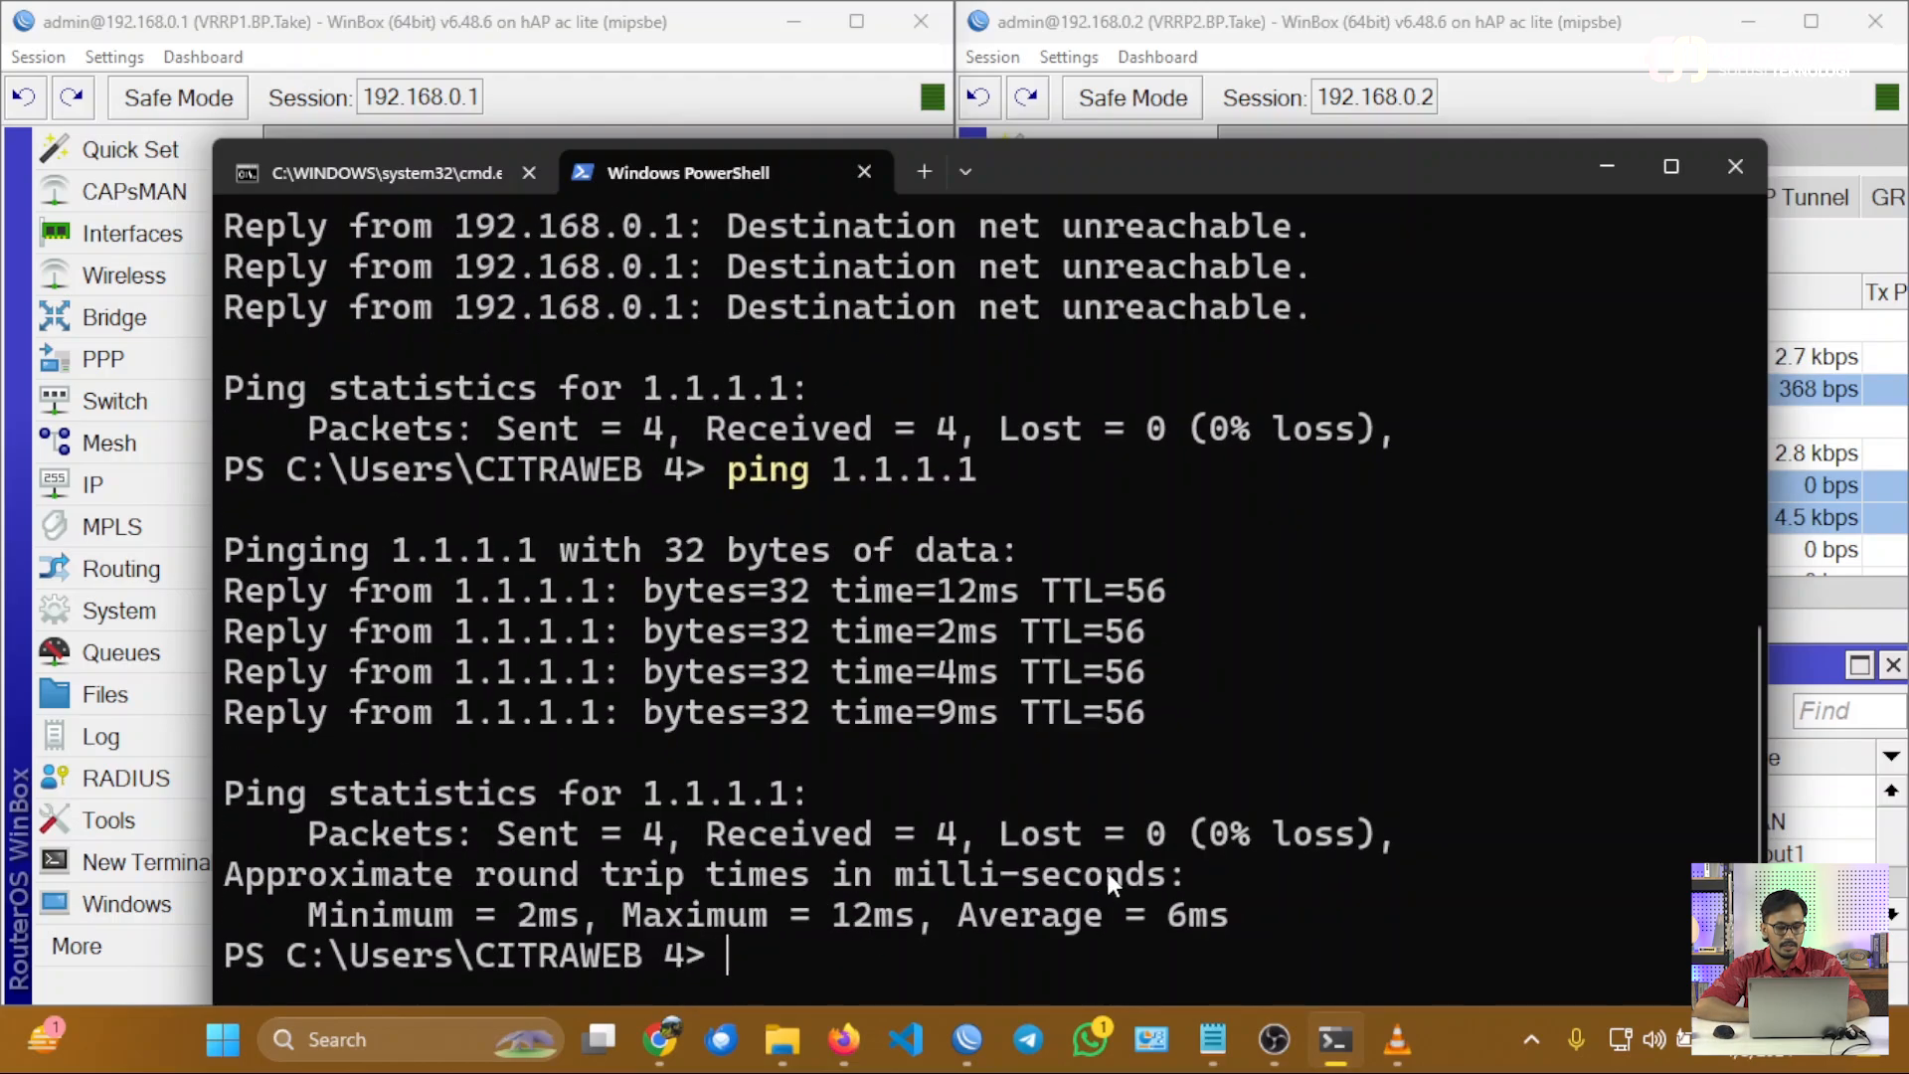
pyautogui.keyDown('ctrl'); pyautogui.scroll(5, 1106, 867); pyautogui.keyUp('ctrl')
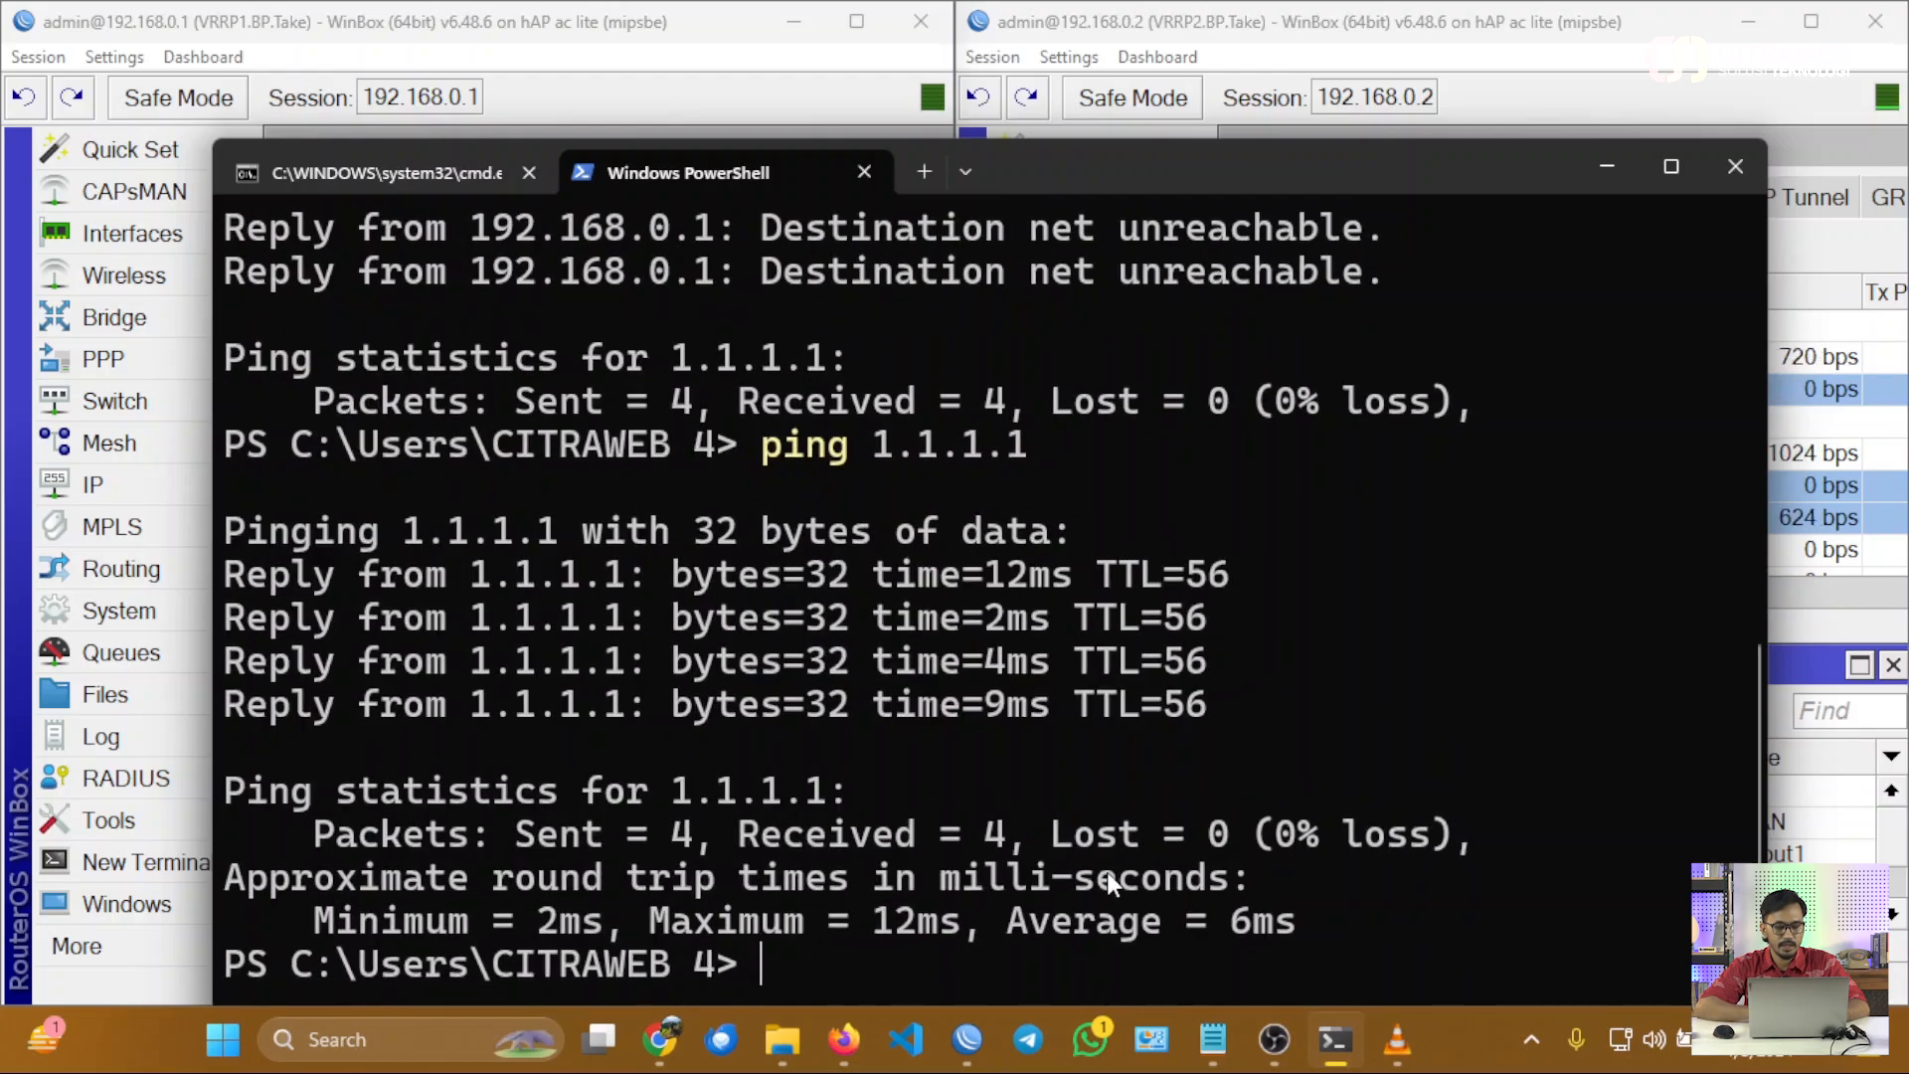
pyautogui.click(1585, 161)
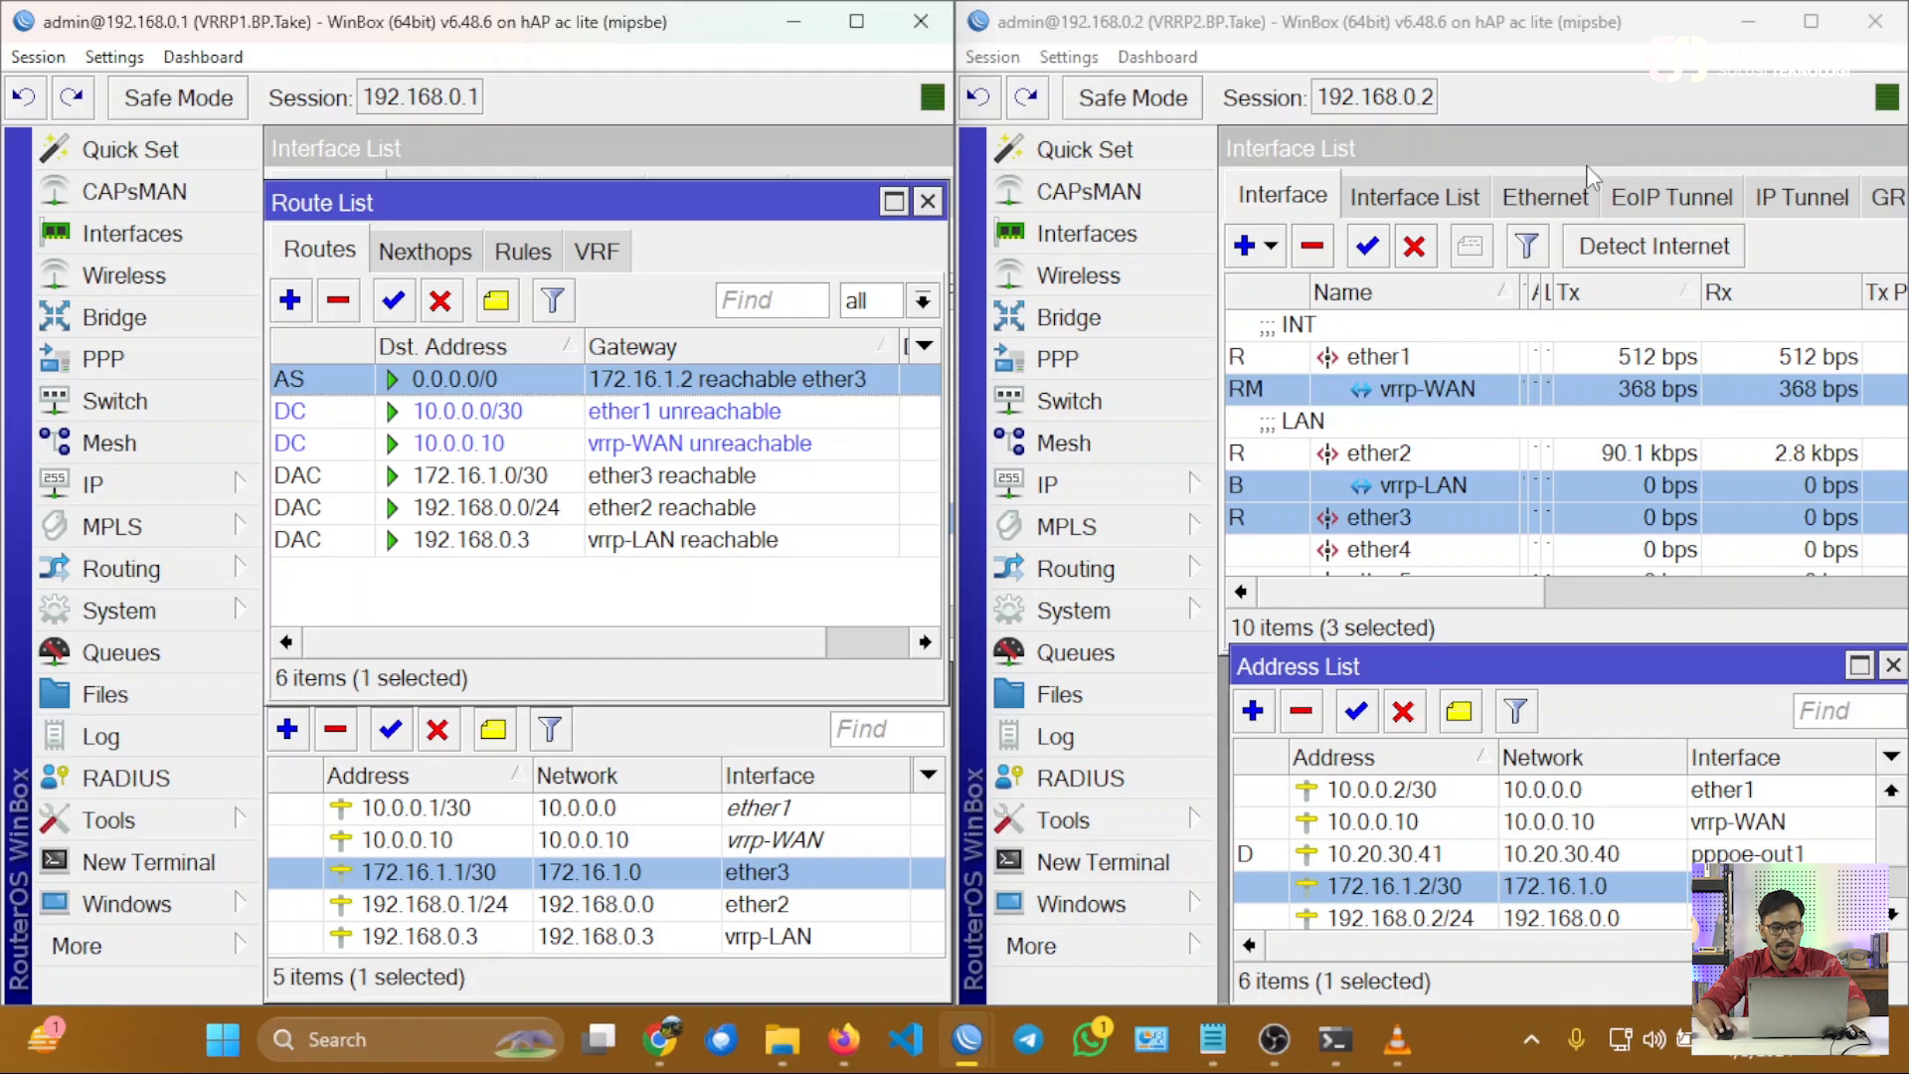
# Close VRRP1's route list and examine its vrrp-WAN, vrrp-LAN and ether3 interfaces, then ether1 and ether3 on VRRP2.
pyautogui.click(928, 201)
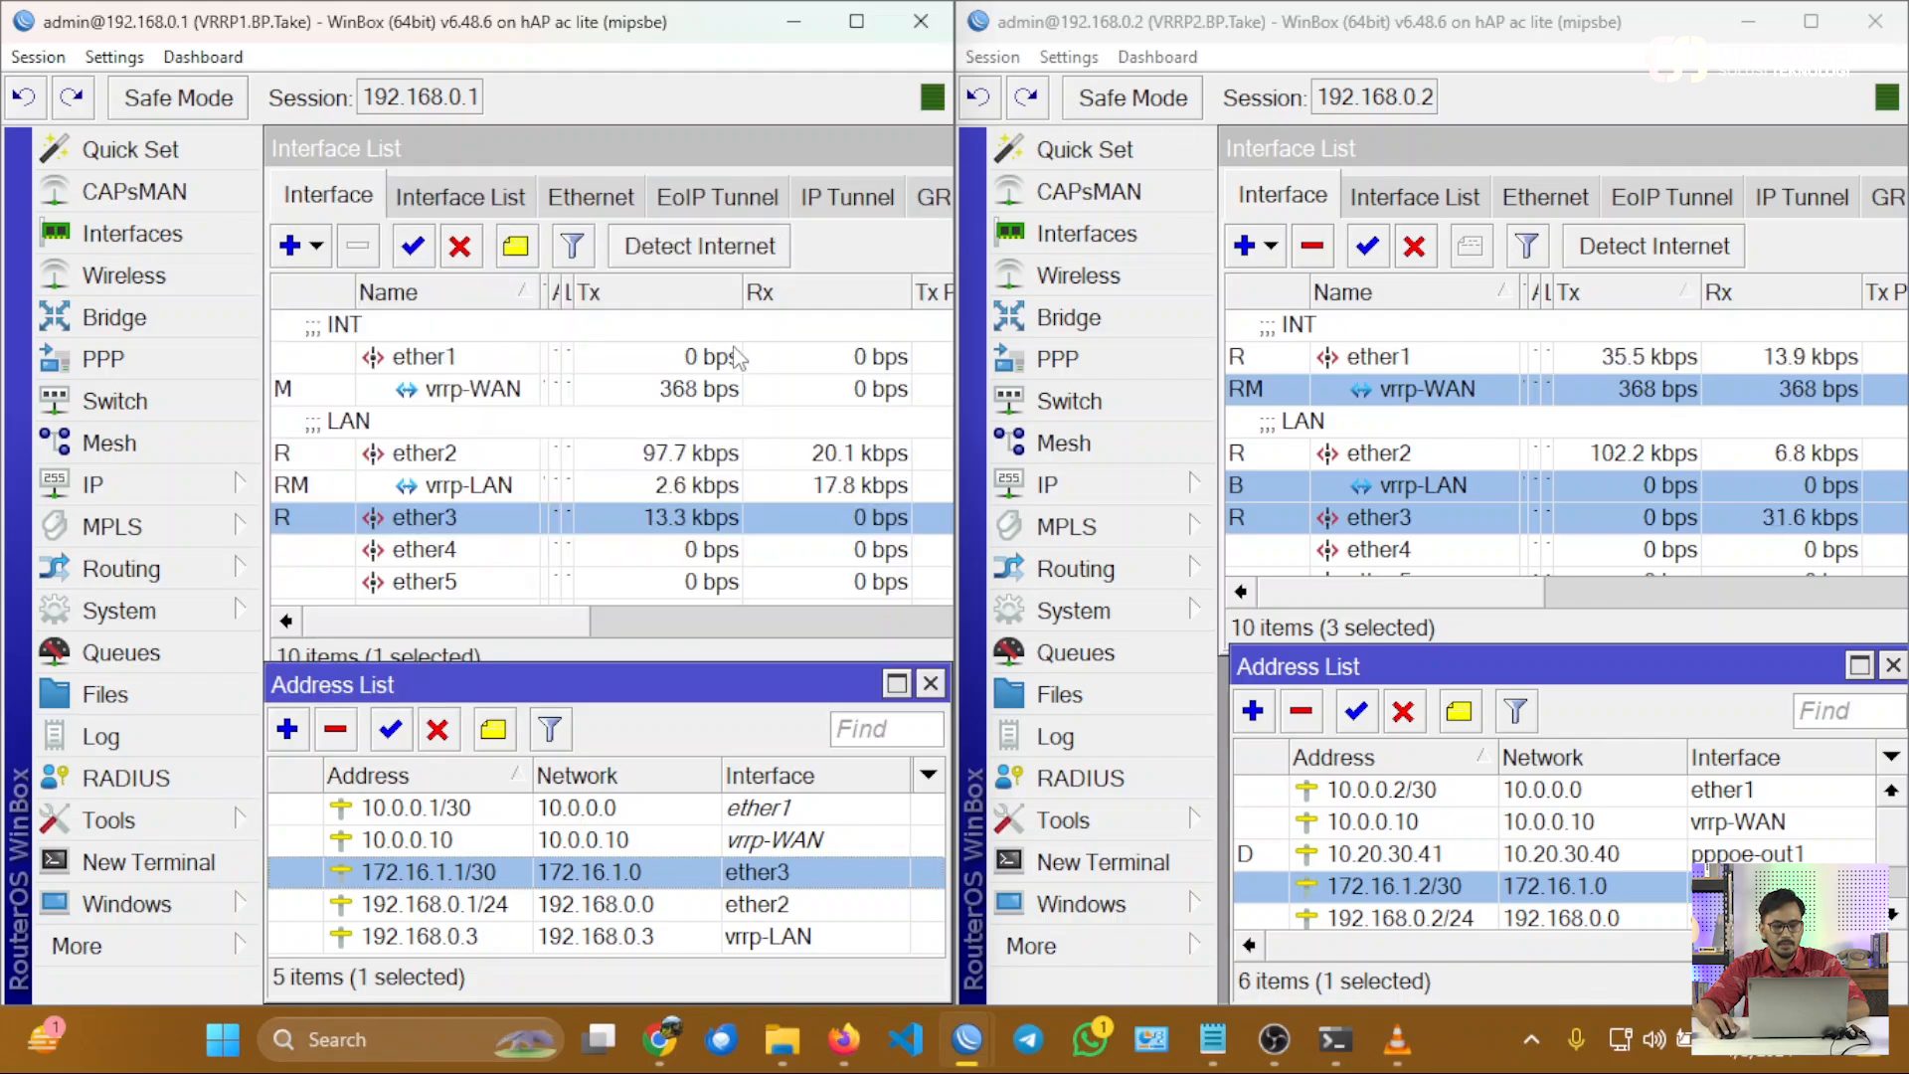
pyautogui.click(585, 624)
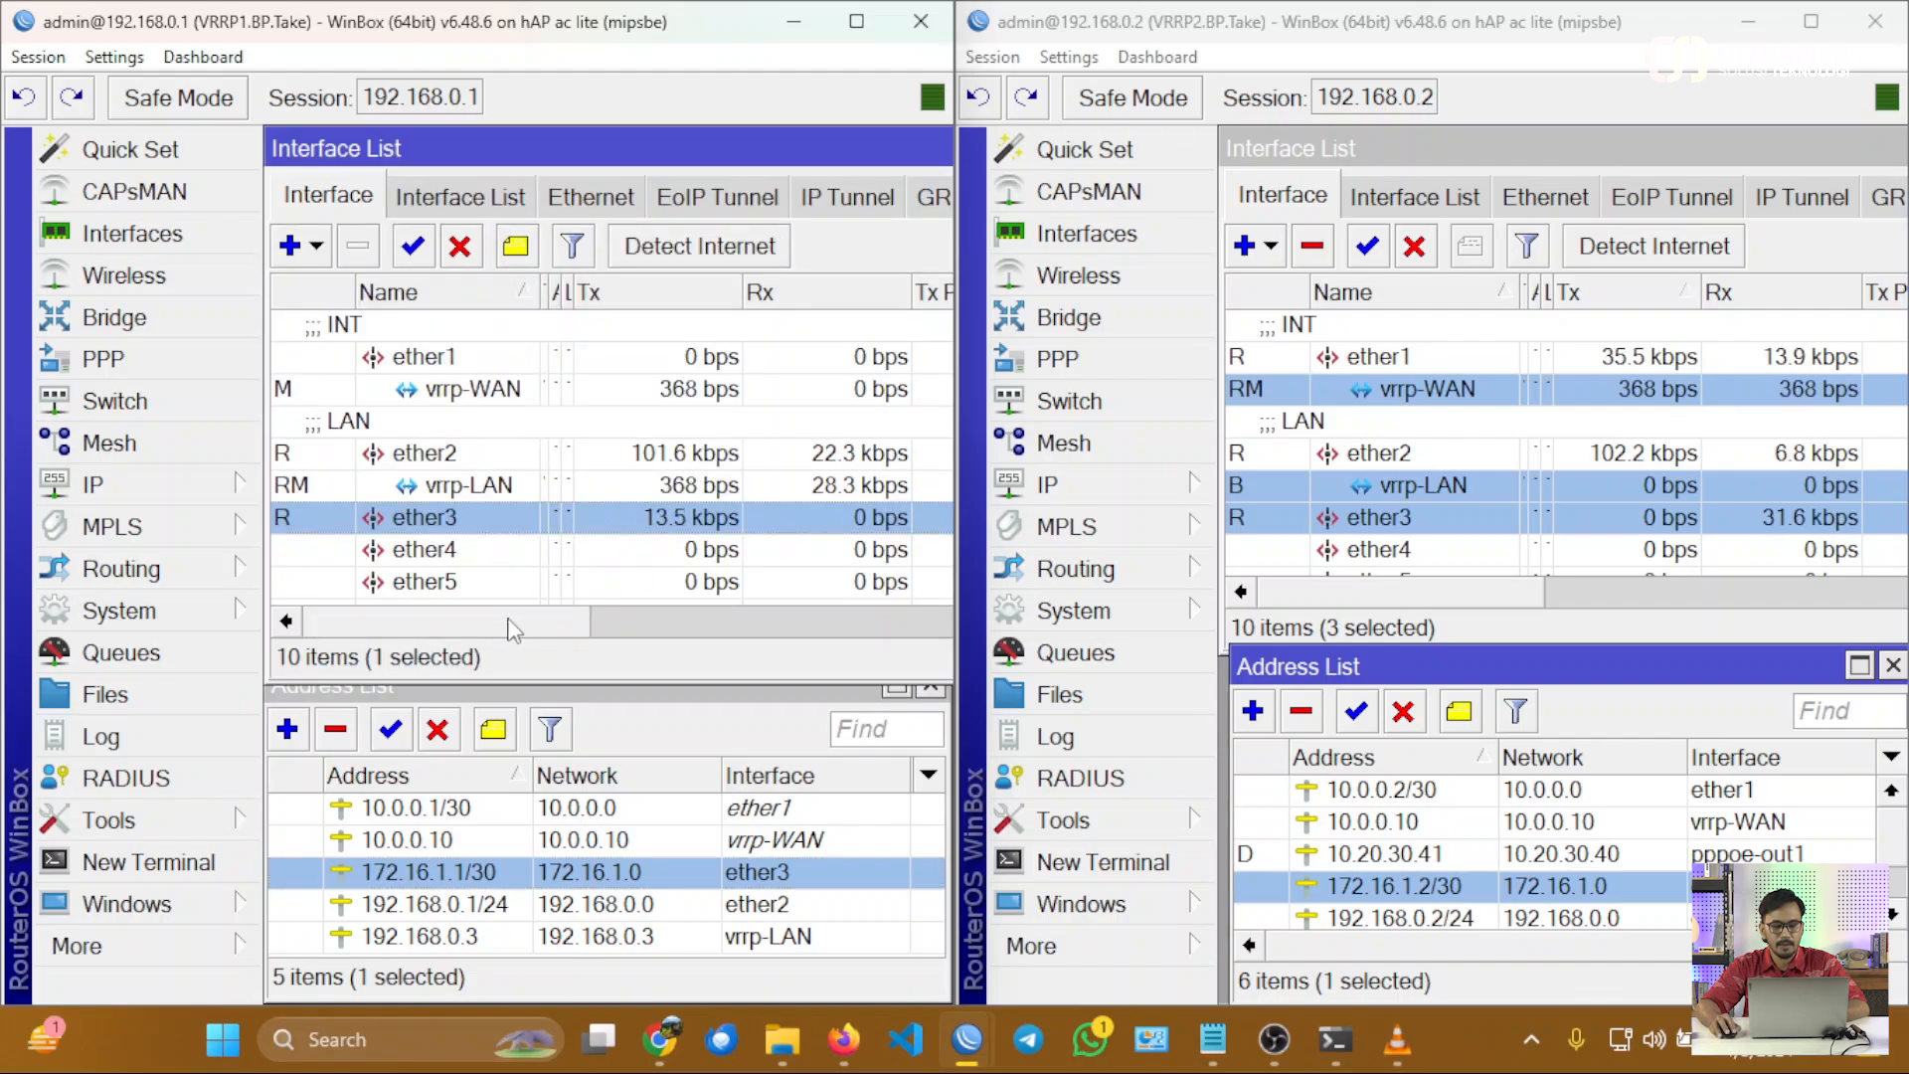
pyautogui.click(491, 398)
pyautogui.click(457, 488)
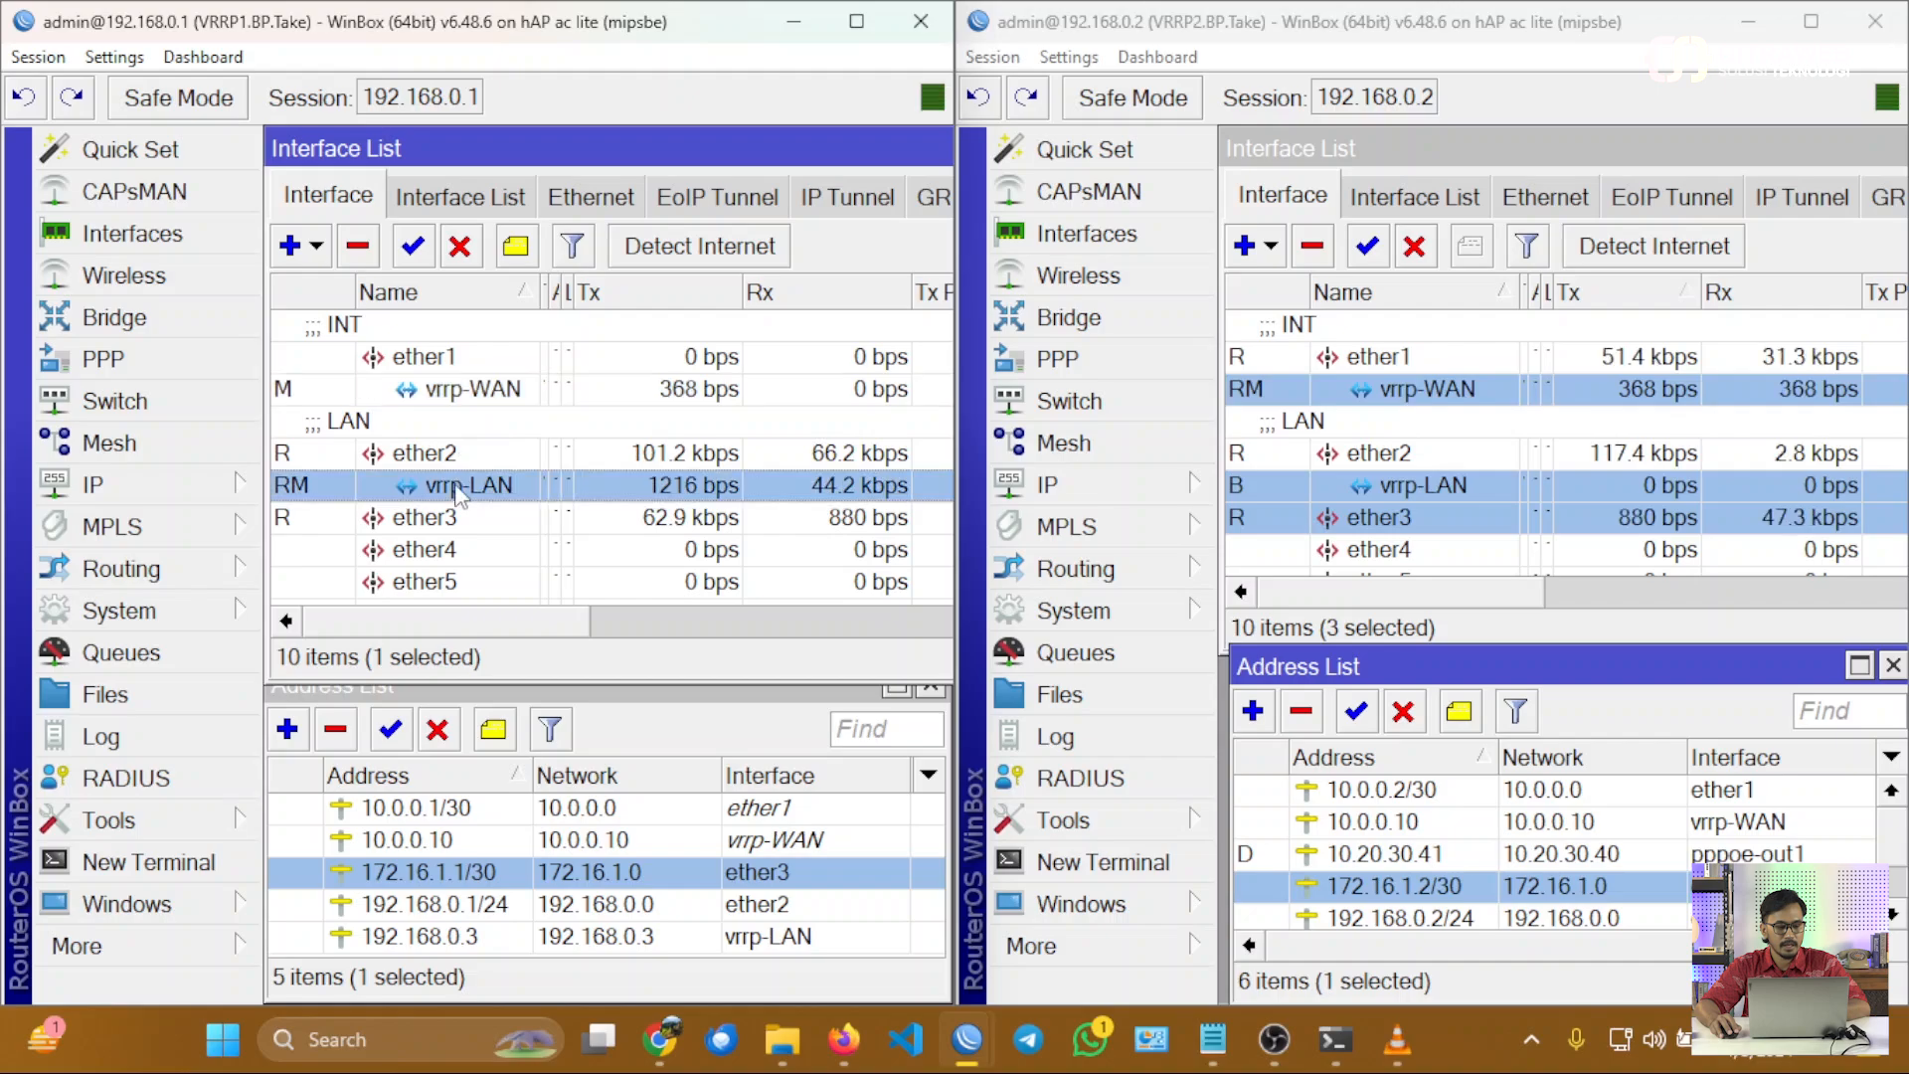
pyautogui.keyDown('ctrl'); pyautogui.click(450, 513); pyautogui.keyUp('ctrl')
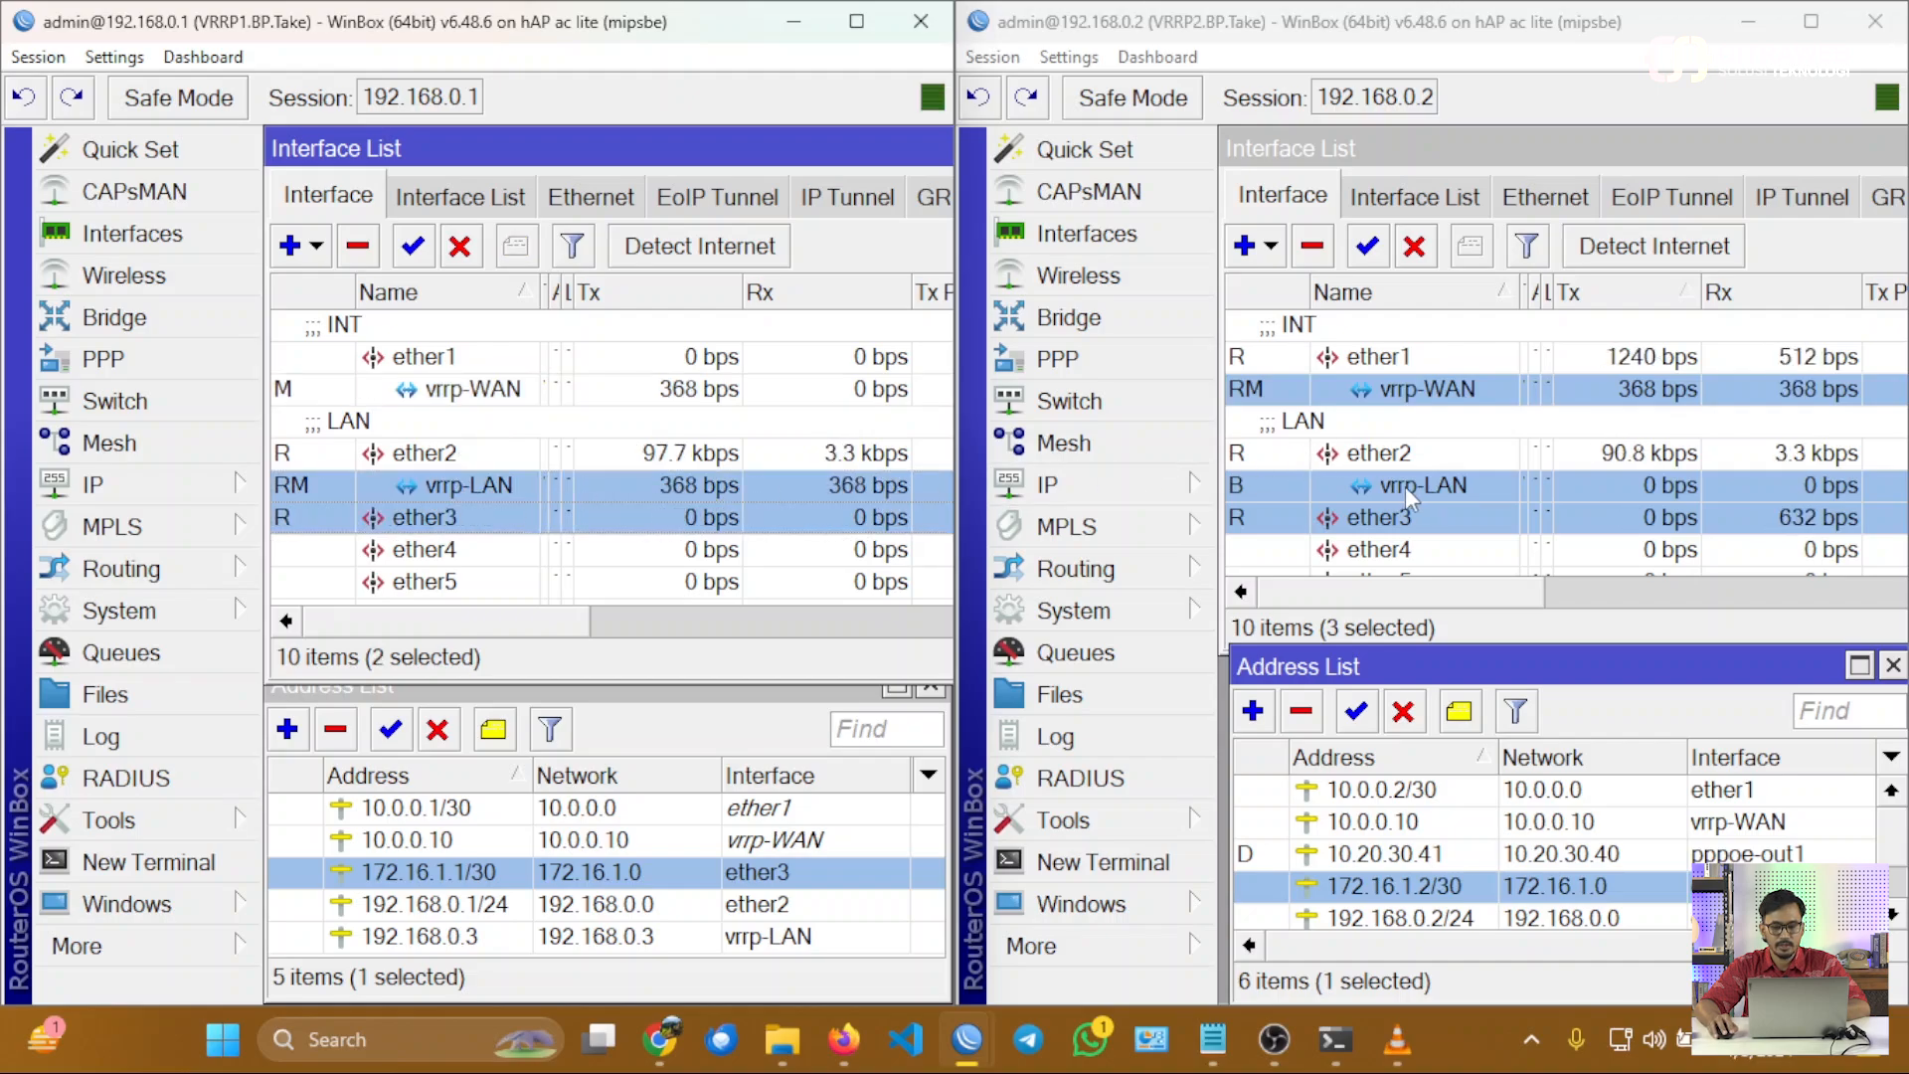
pyautogui.click(1415, 366)
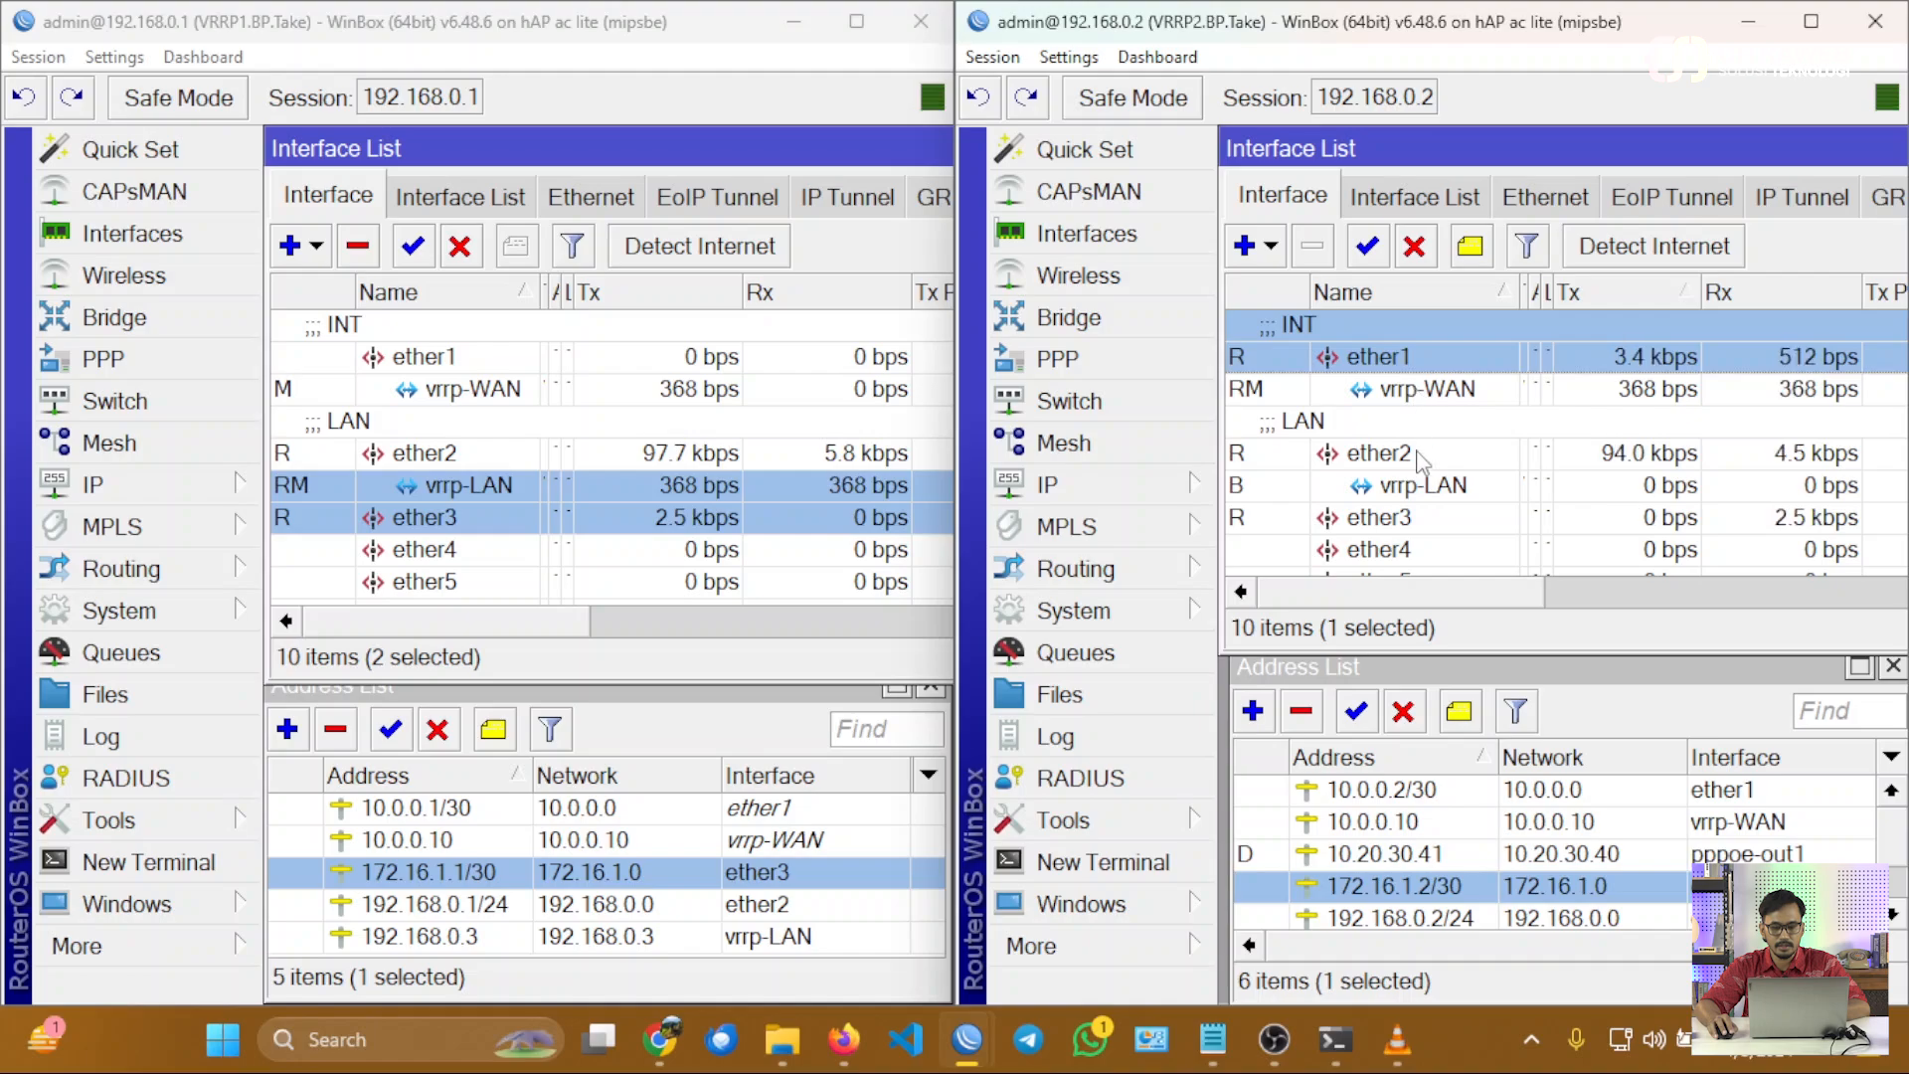
pyautogui.keyDown('ctrl'); pyautogui.click(1425, 522); pyautogui.keyUp('ctrl')
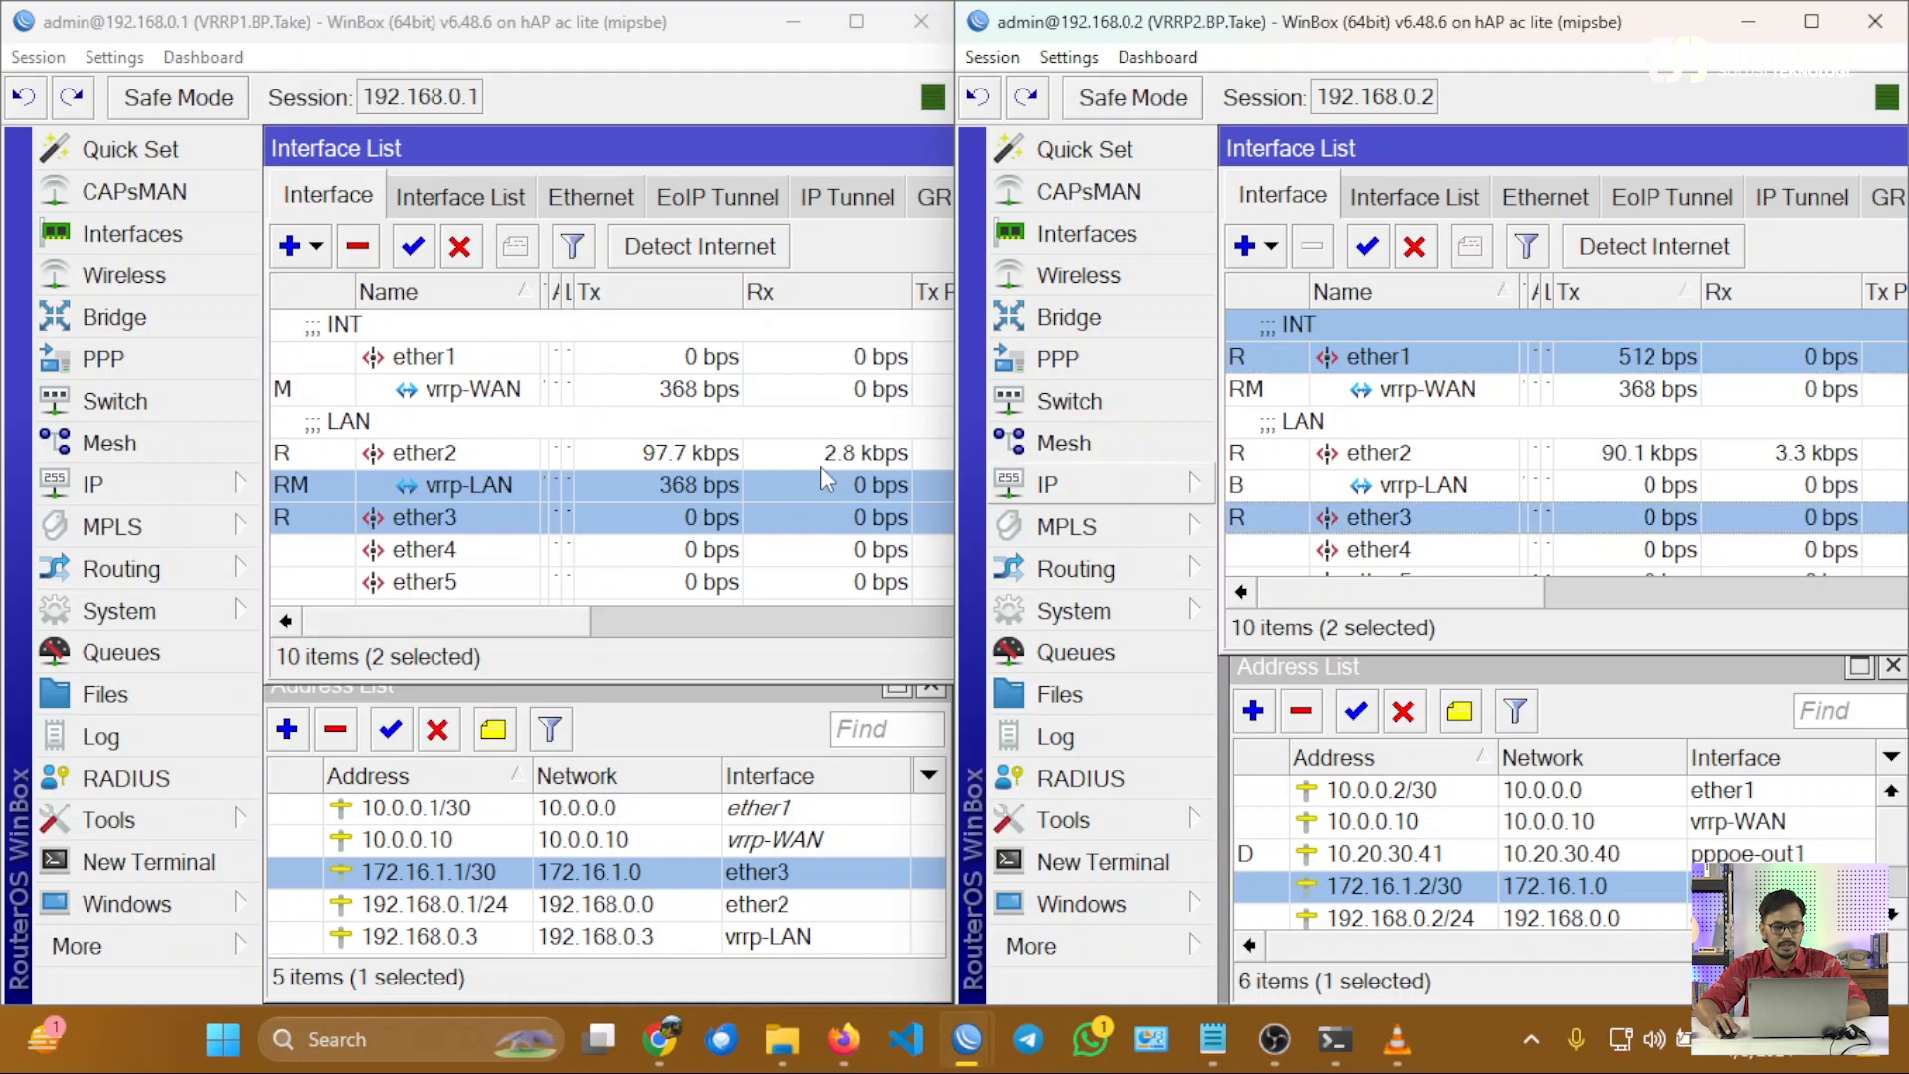
# Trace the backup path from VRRP1's ether2, vrrp-LAN and ether3 to VRRP2's interfaces, comparing their status and traffic.
pyautogui.click(437, 456)
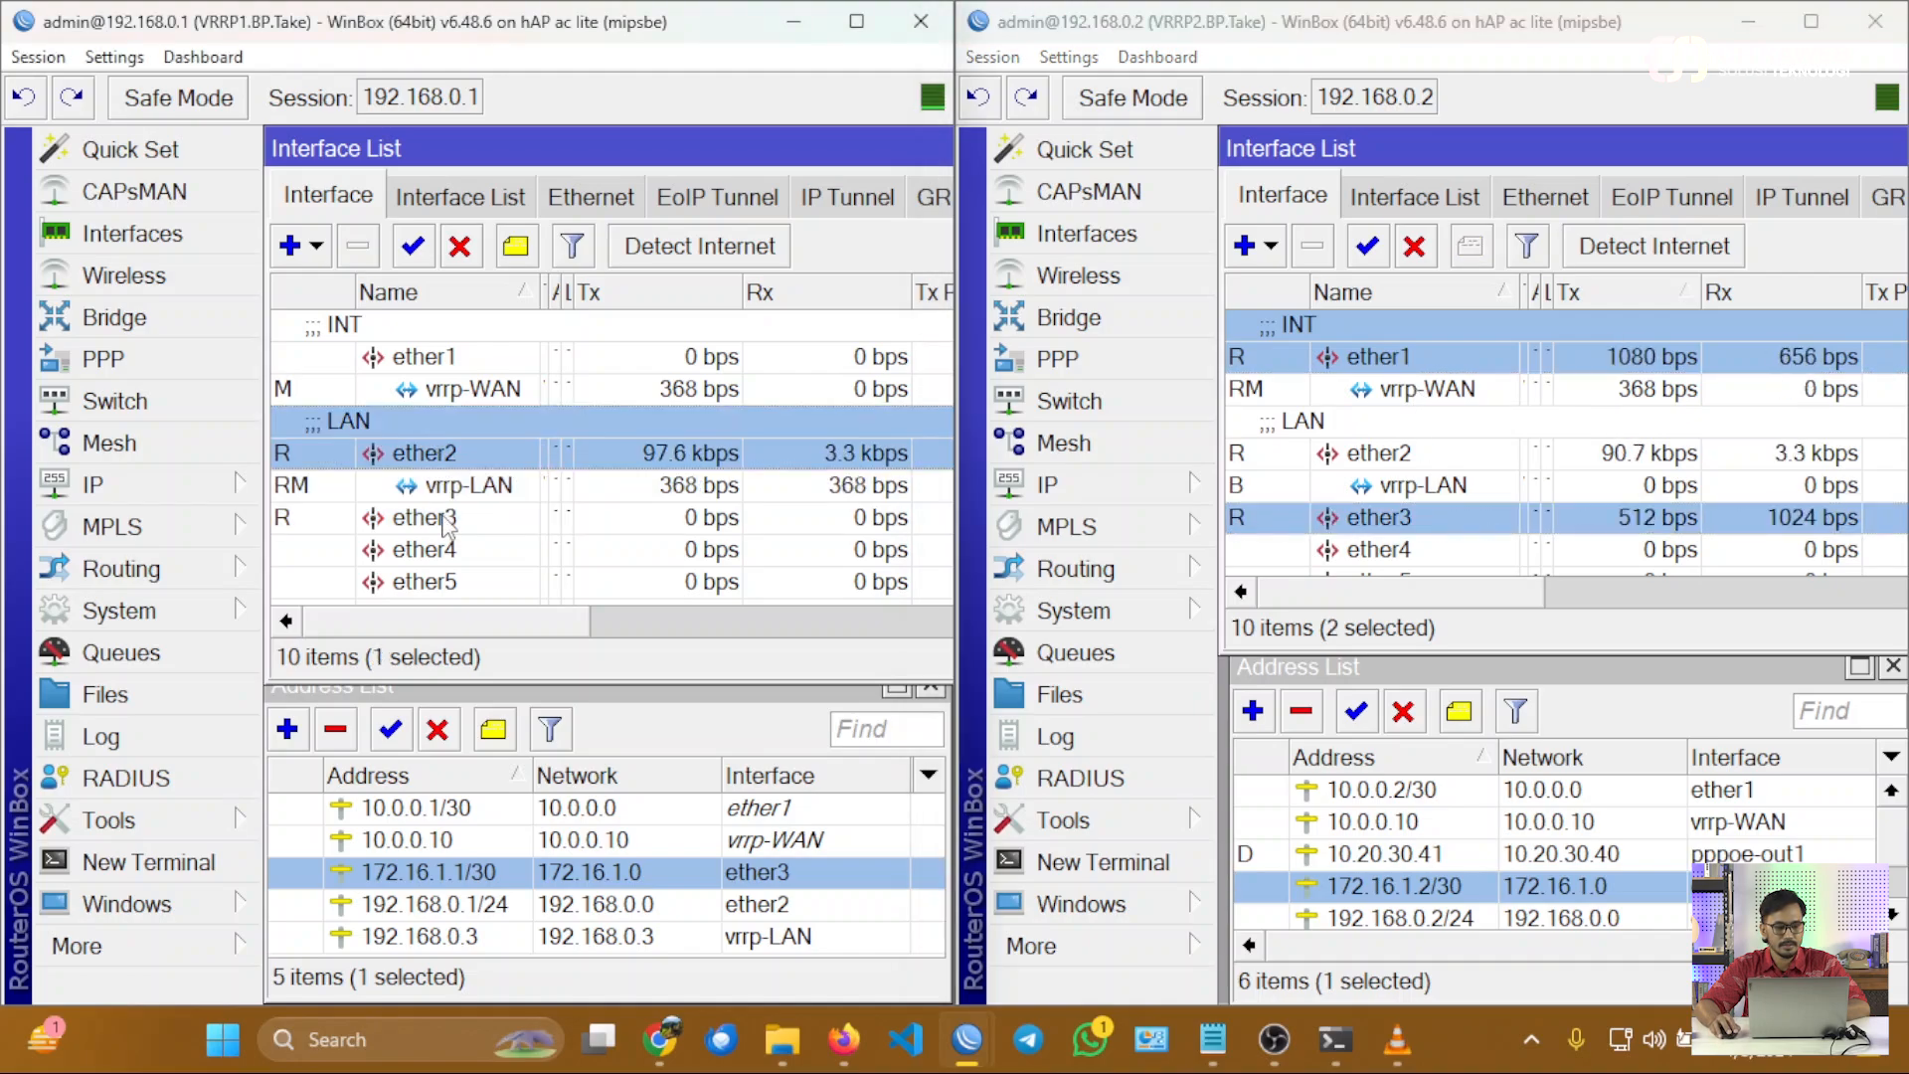
pyautogui.keyDown('ctrl'); pyautogui.click(448, 519); pyautogui.keyUp('ctrl')
pyautogui.keyDown('ctrl'); pyautogui.click(449, 488); pyautogui.keyUp('ctrl')
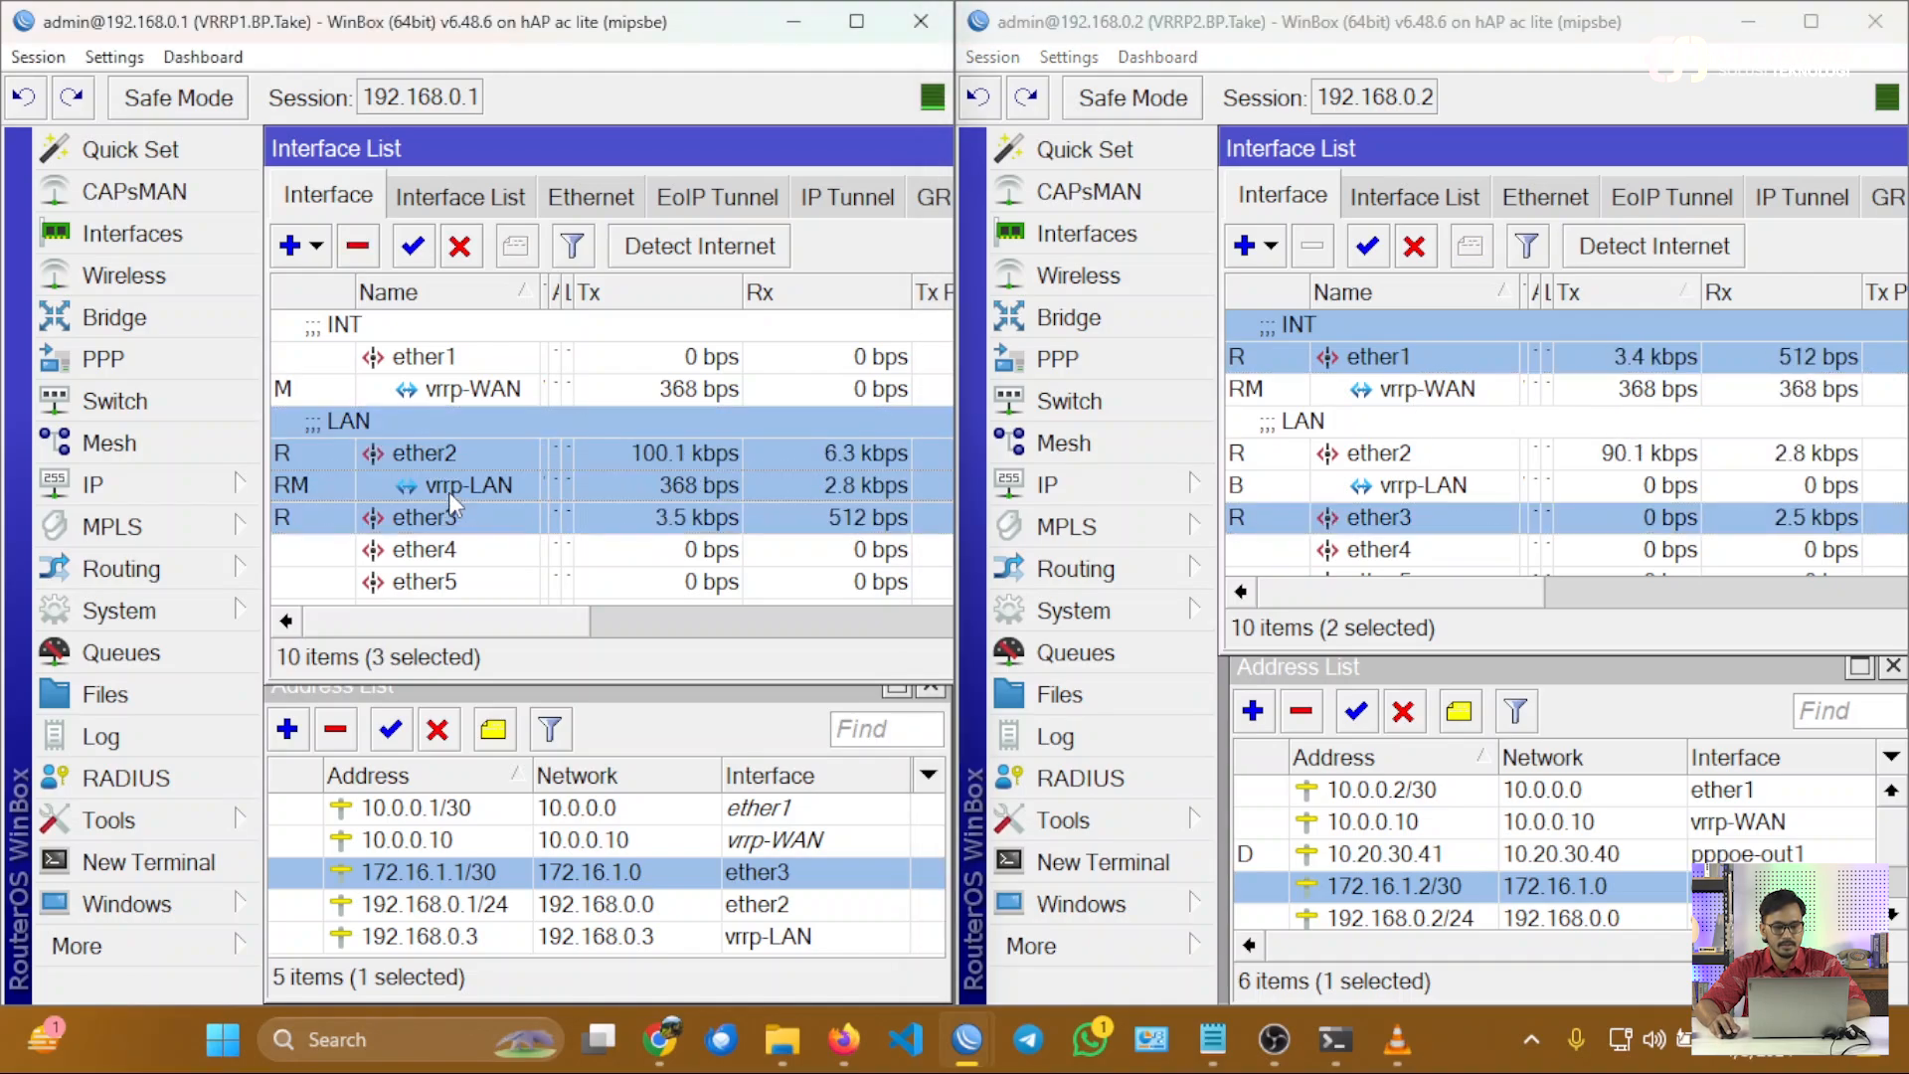
pyautogui.click(1407, 385)
pyautogui.keyDown('ctrl'); pyautogui.click(1408, 365); pyautogui.keyUp('ctrl')
pyautogui.keyDown('ctrl'); pyautogui.click(1415, 491); pyautogui.keyUp('ctrl')
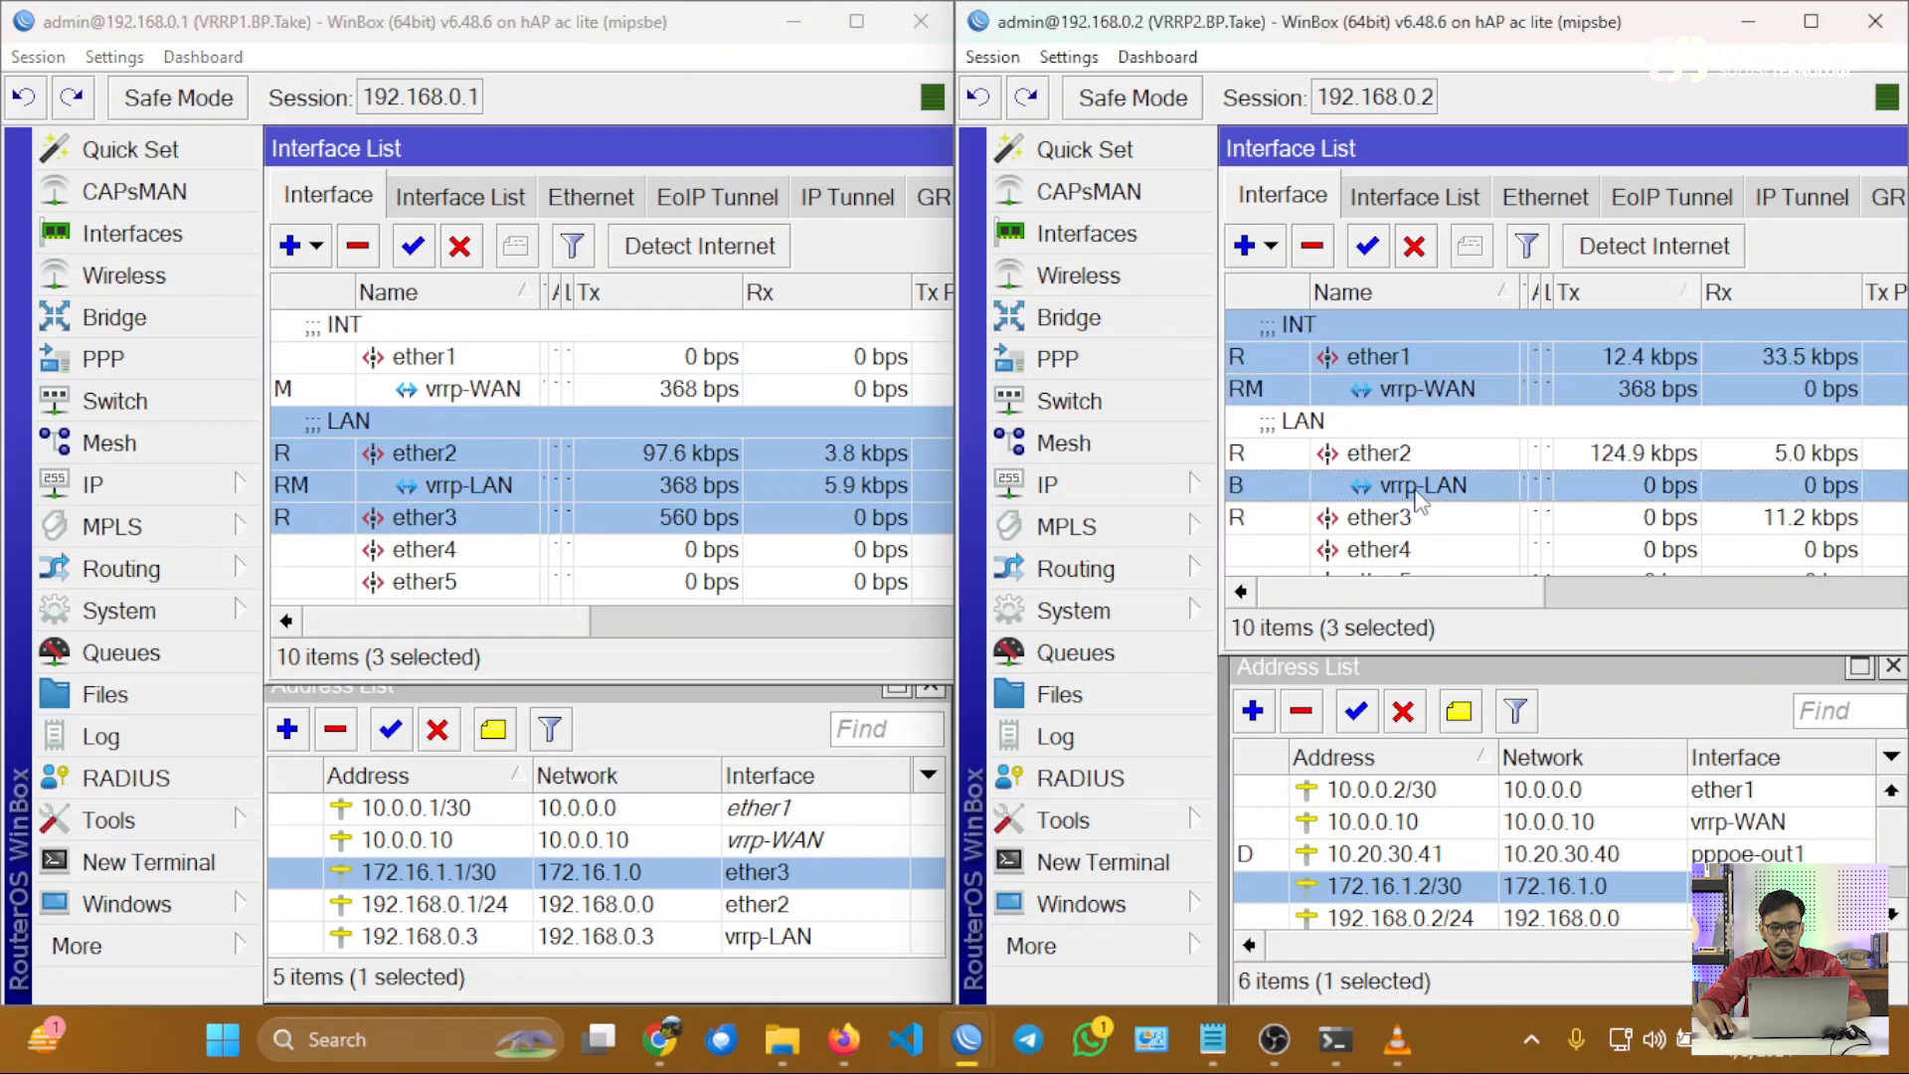
pyautogui.keyDown('ctrl'); pyautogui.click(1366, 490); pyautogui.keyUp('ctrl')
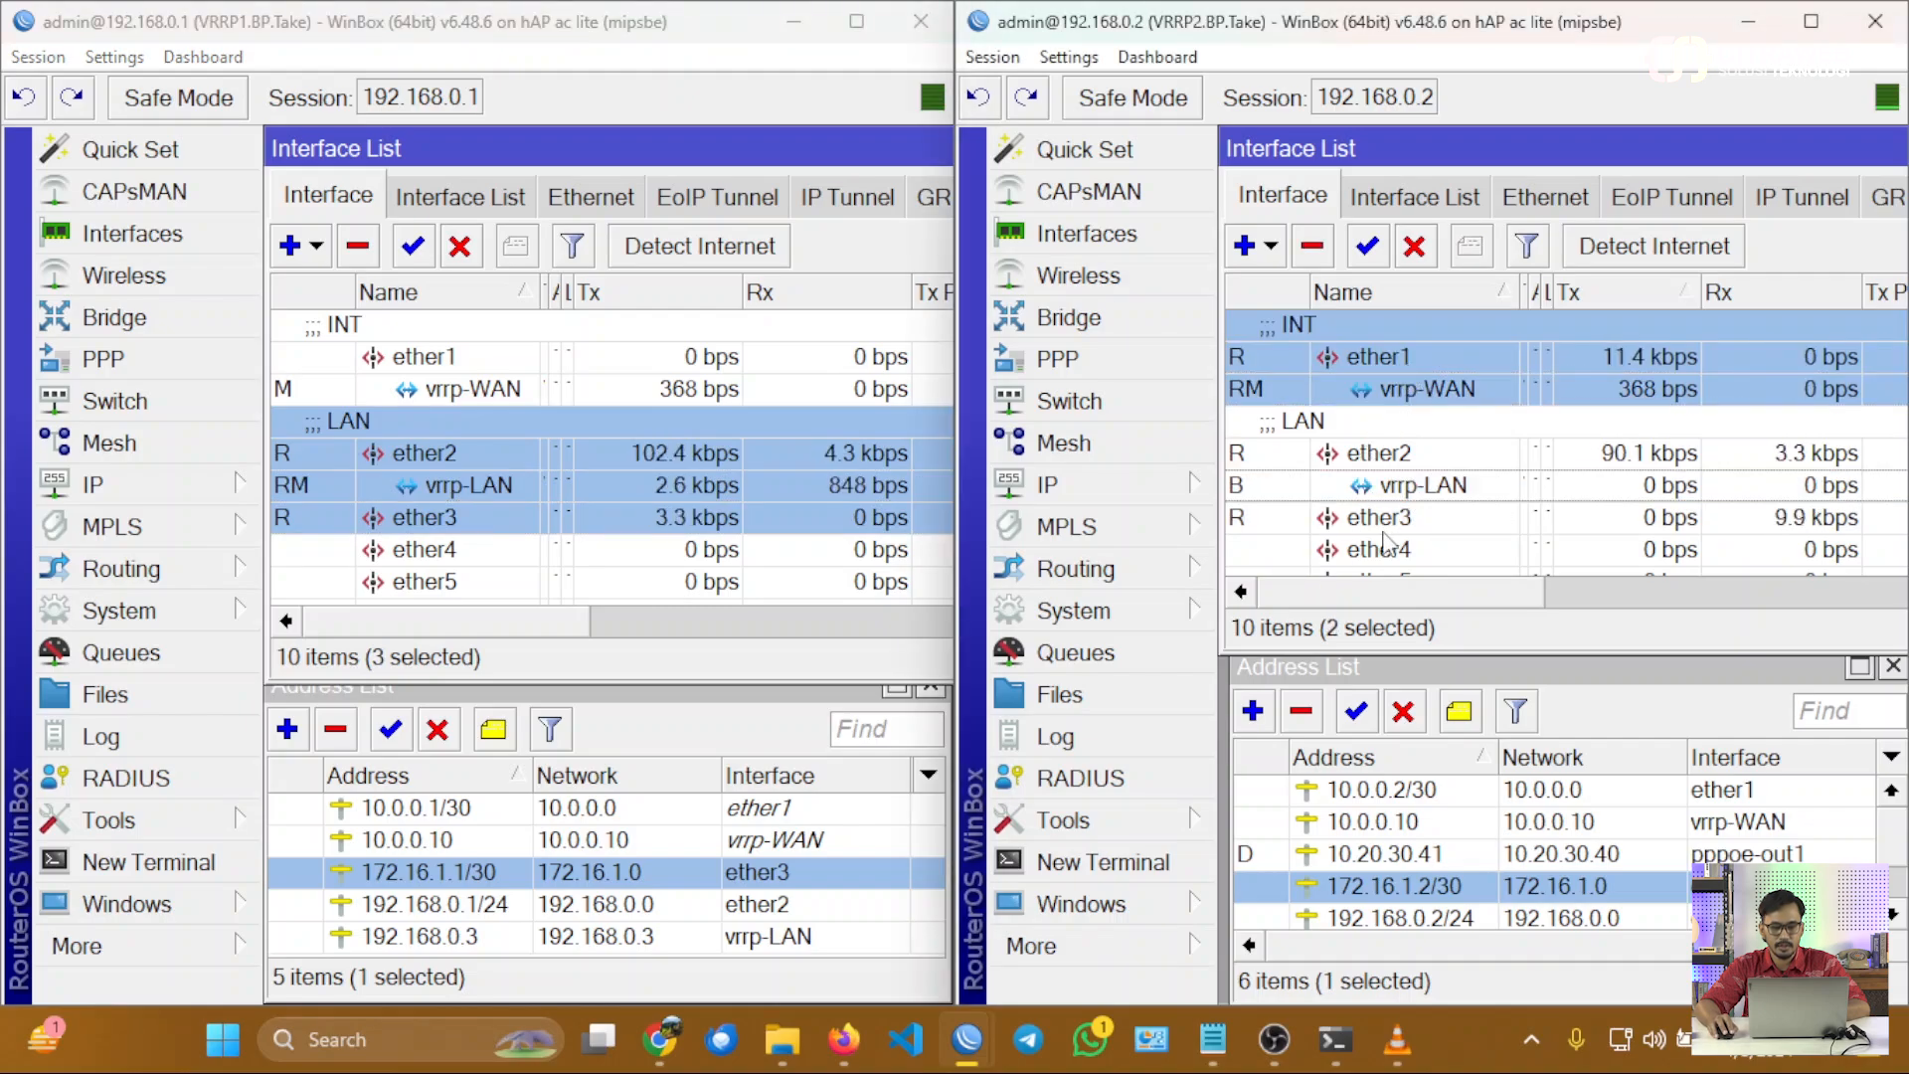
pyautogui.keyDown('ctrl'); pyautogui.click(1377, 517); pyautogui.keyUp('ctrl')
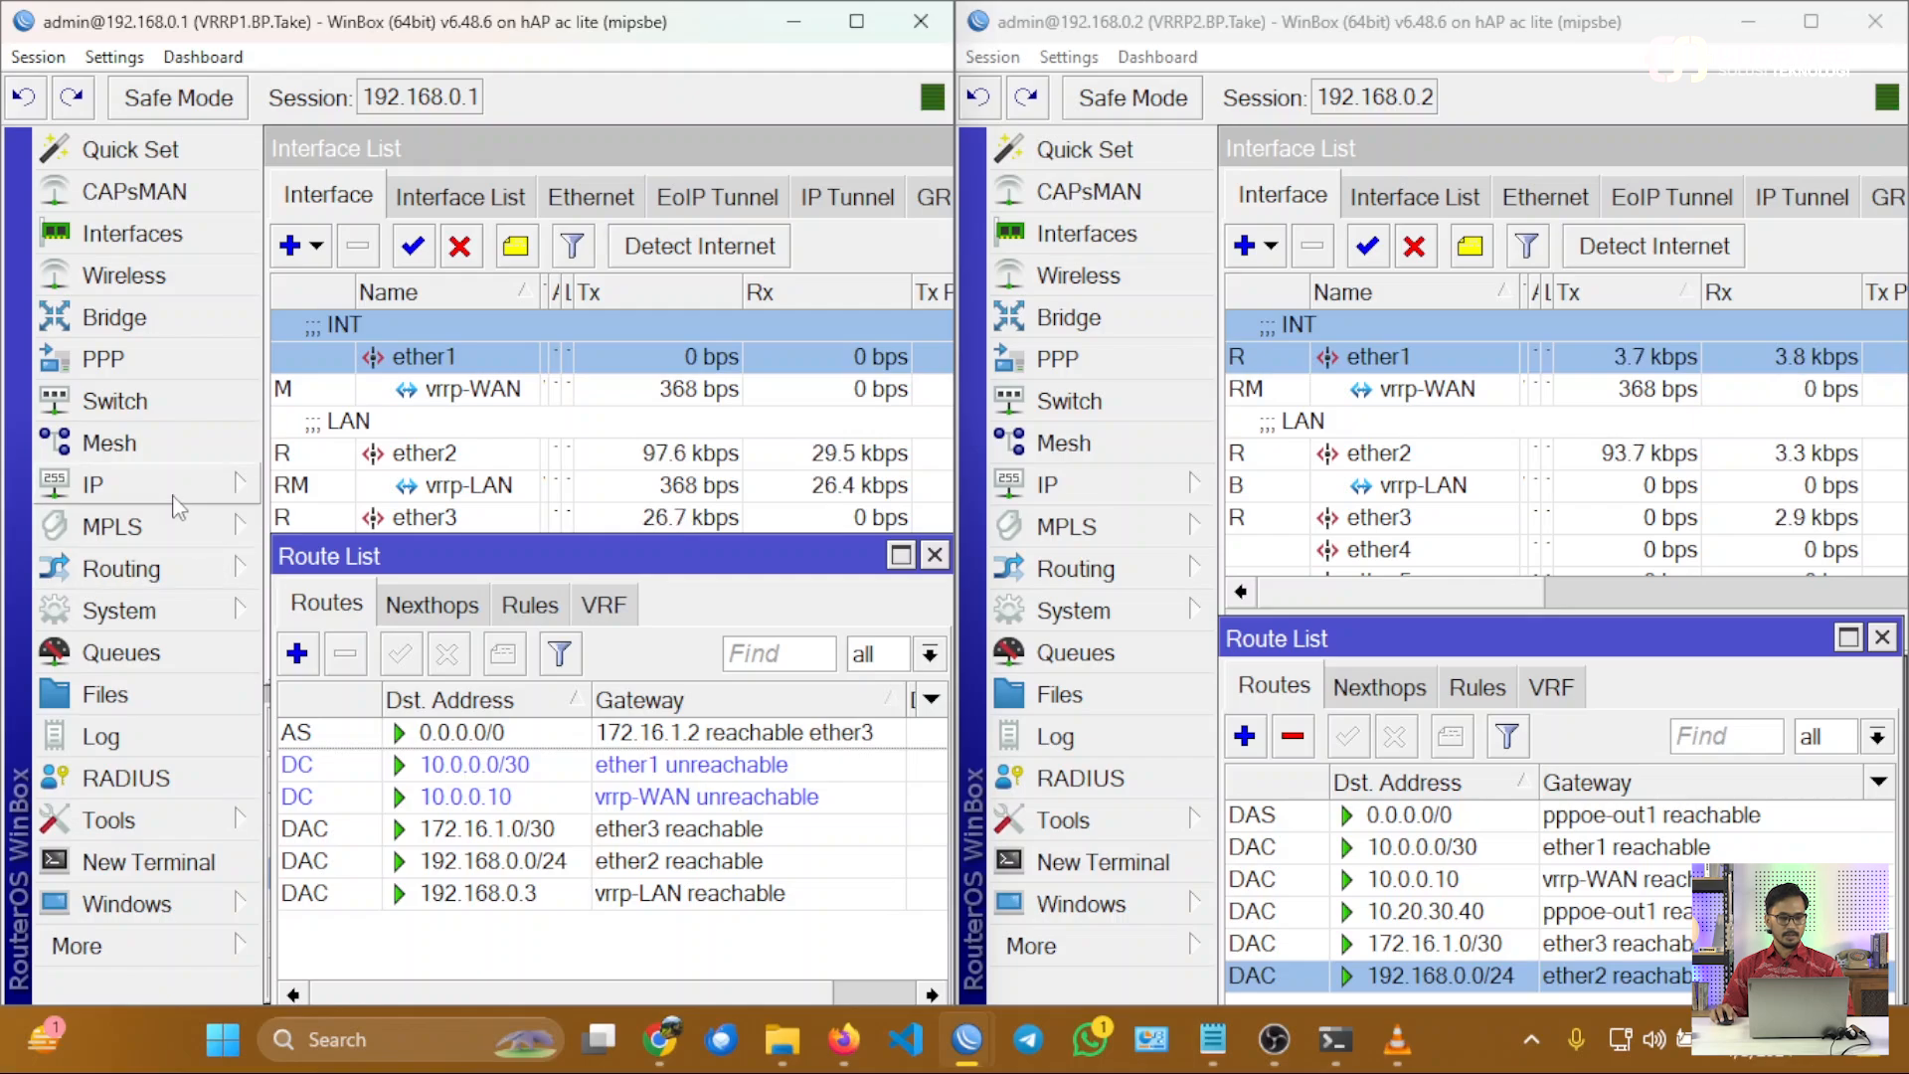
# Start a new firewall NAT rule on VRRP1 with chain srcnat and out interface ether3.
pyautogui.click(169, 487)
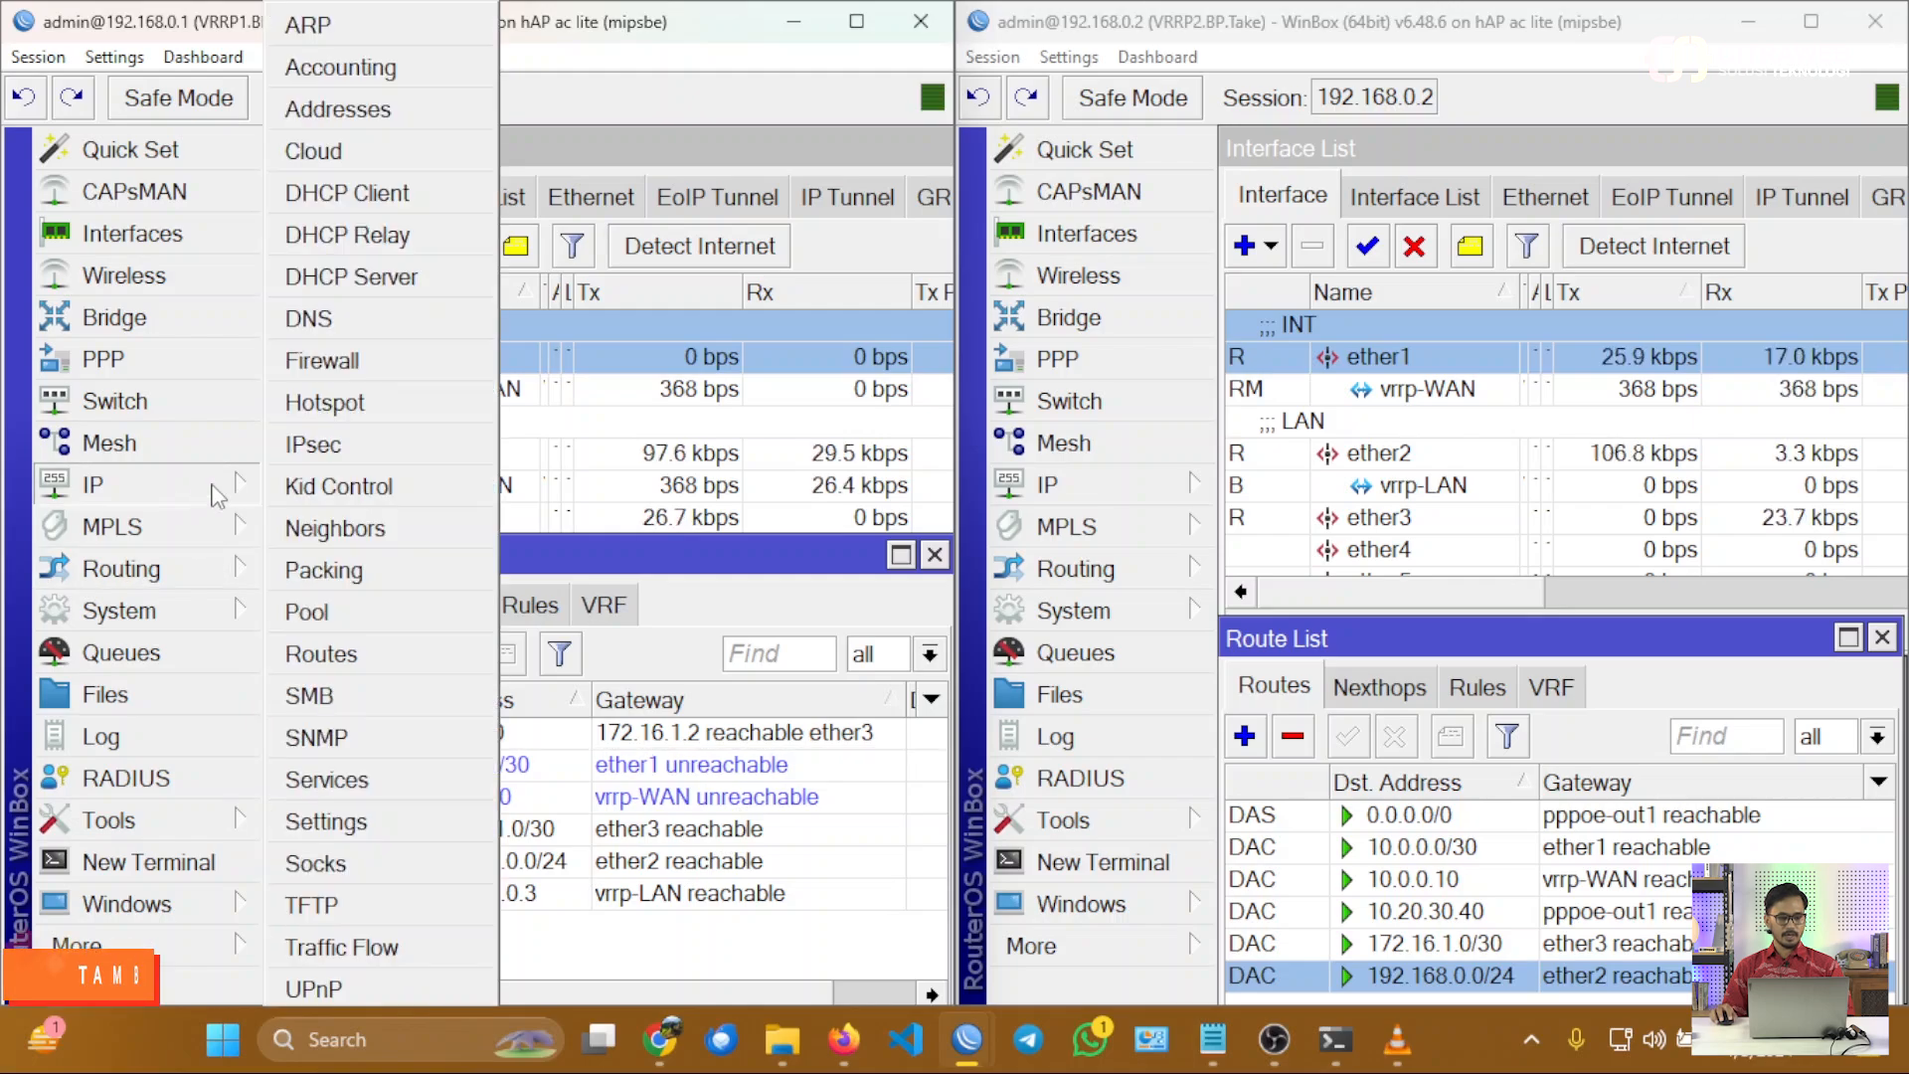
pyautogui.click(338, 363)
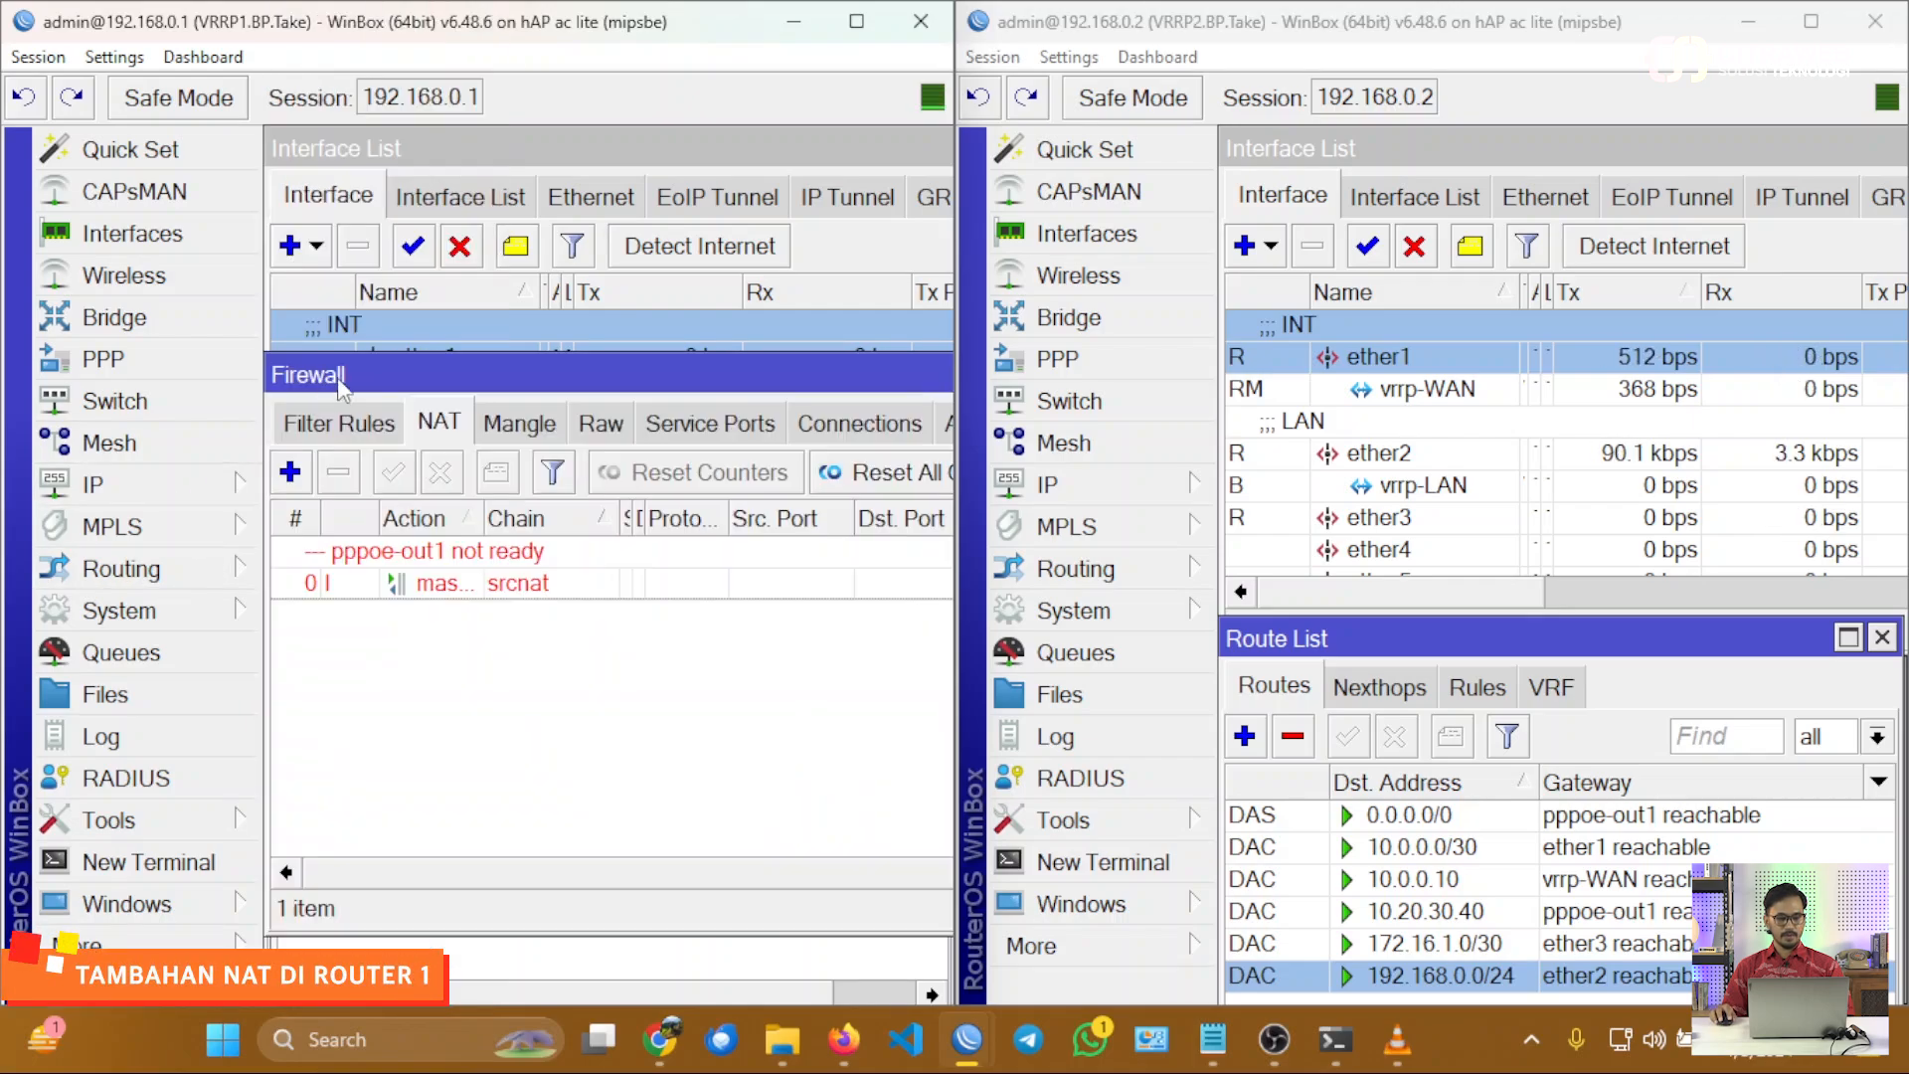
pyautogui.click(288, 472)
pyautogui.click(299, 198)
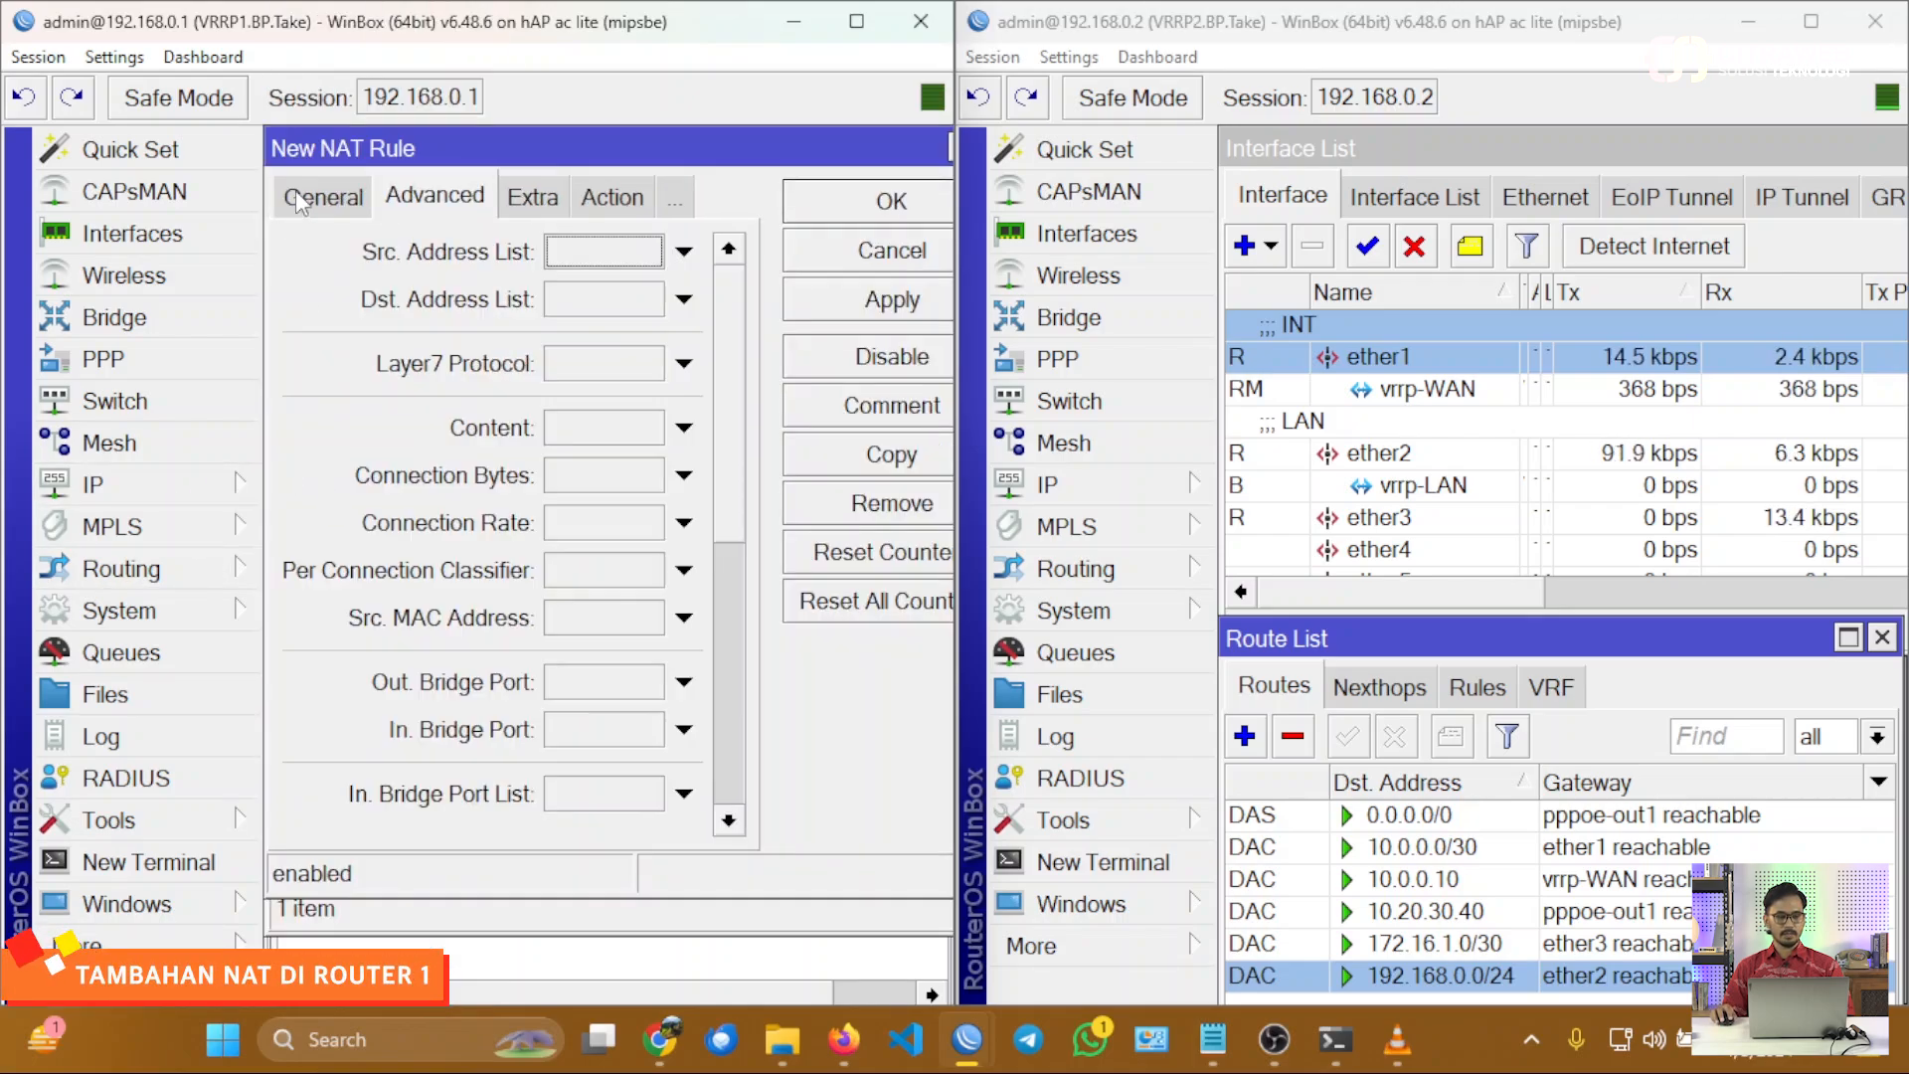
pyautogui.click(299, 198)
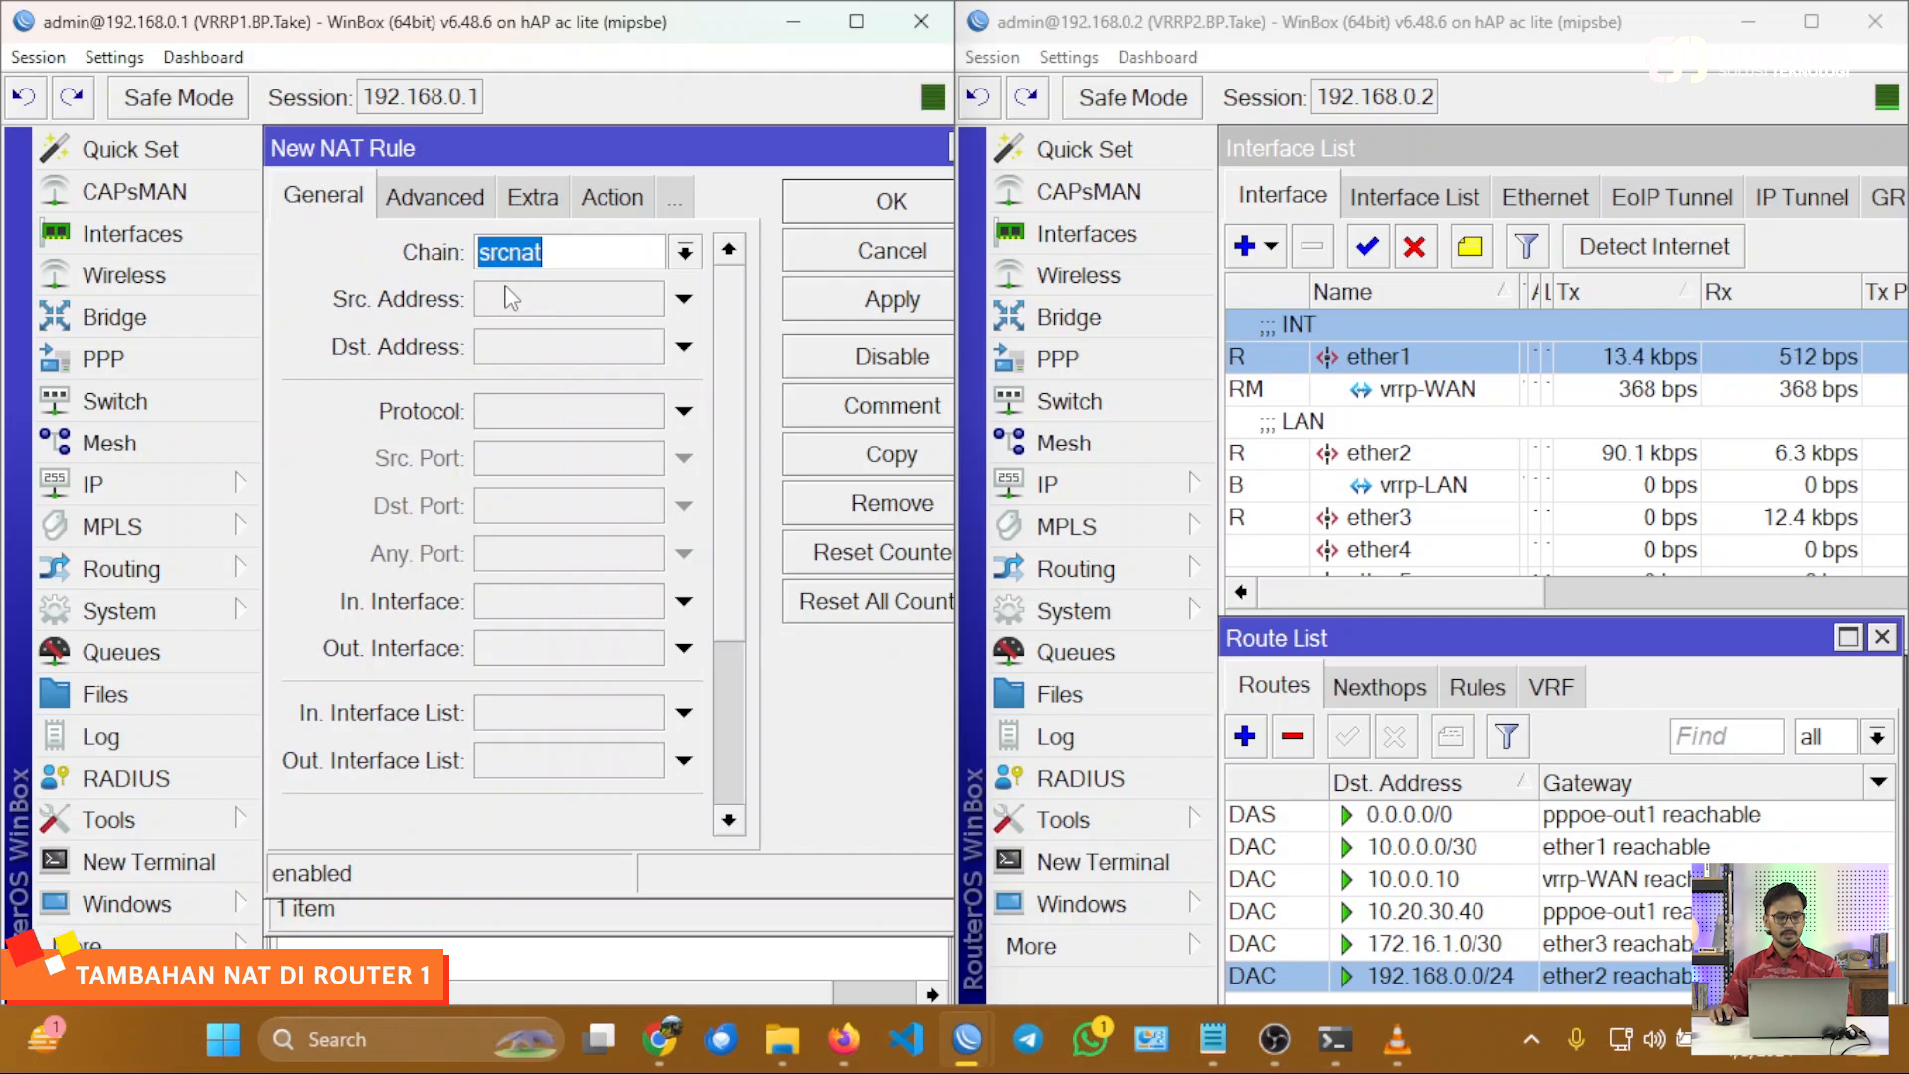
pyautogui.click(521, 659)
pyautogui.click(533, 656)
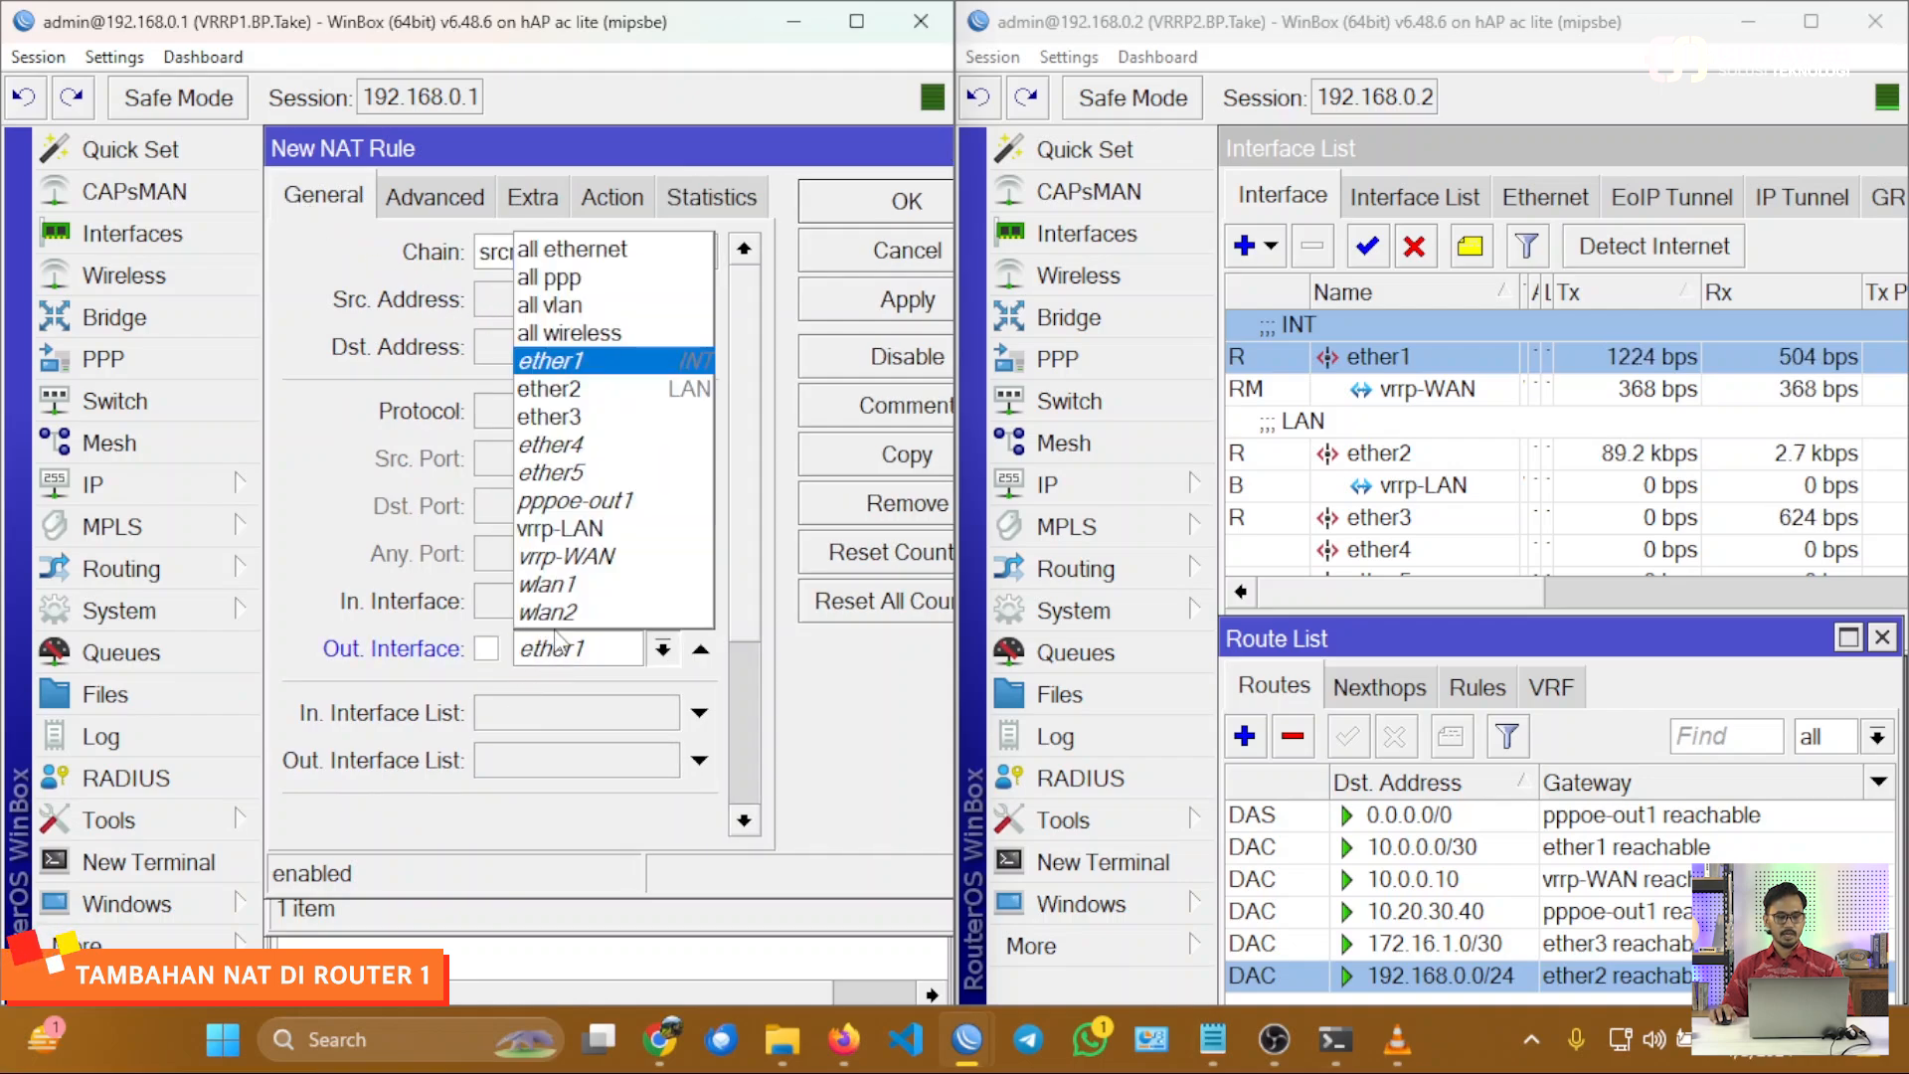
pyautogui.click(557, 417)
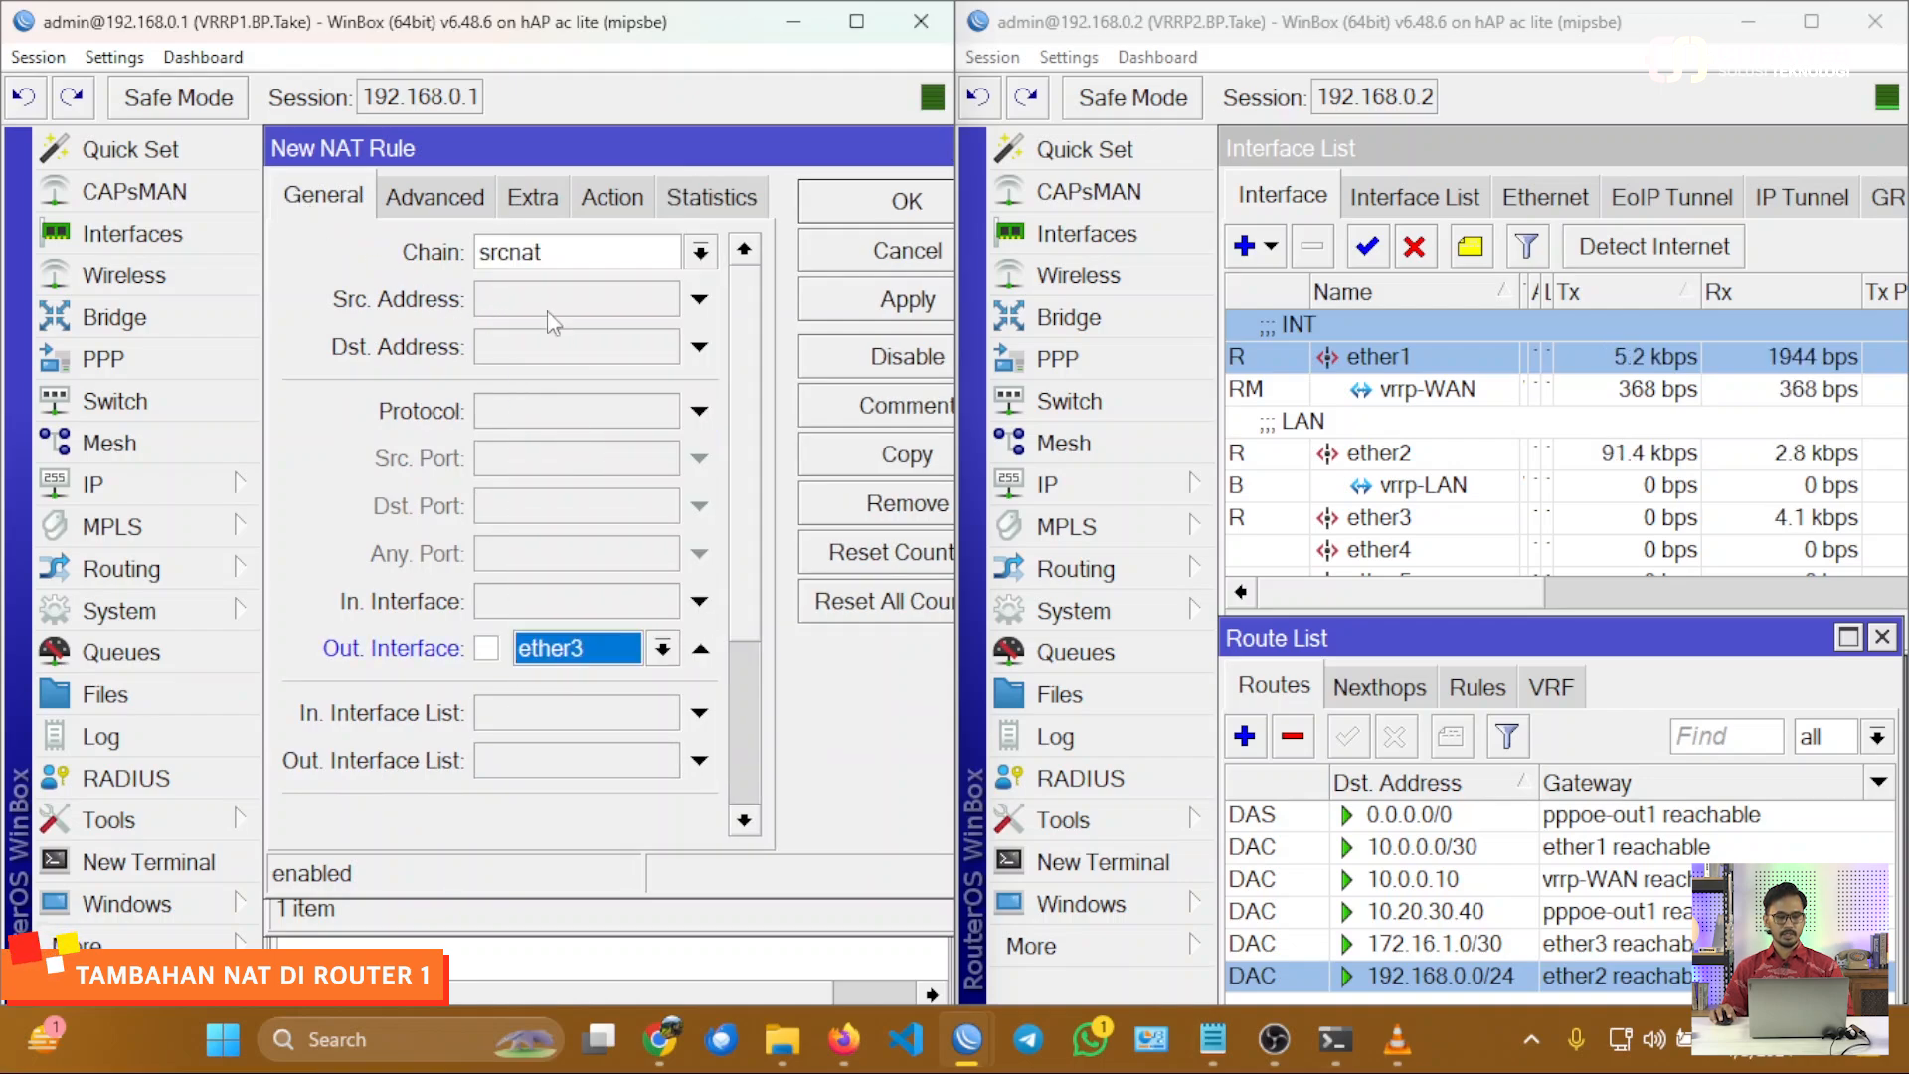
# Set the NAT rule's action to masquerade, save the rule, and close the Firewall window.
pyautogui.click(590, 204)
pyautogui.click(558, 255)
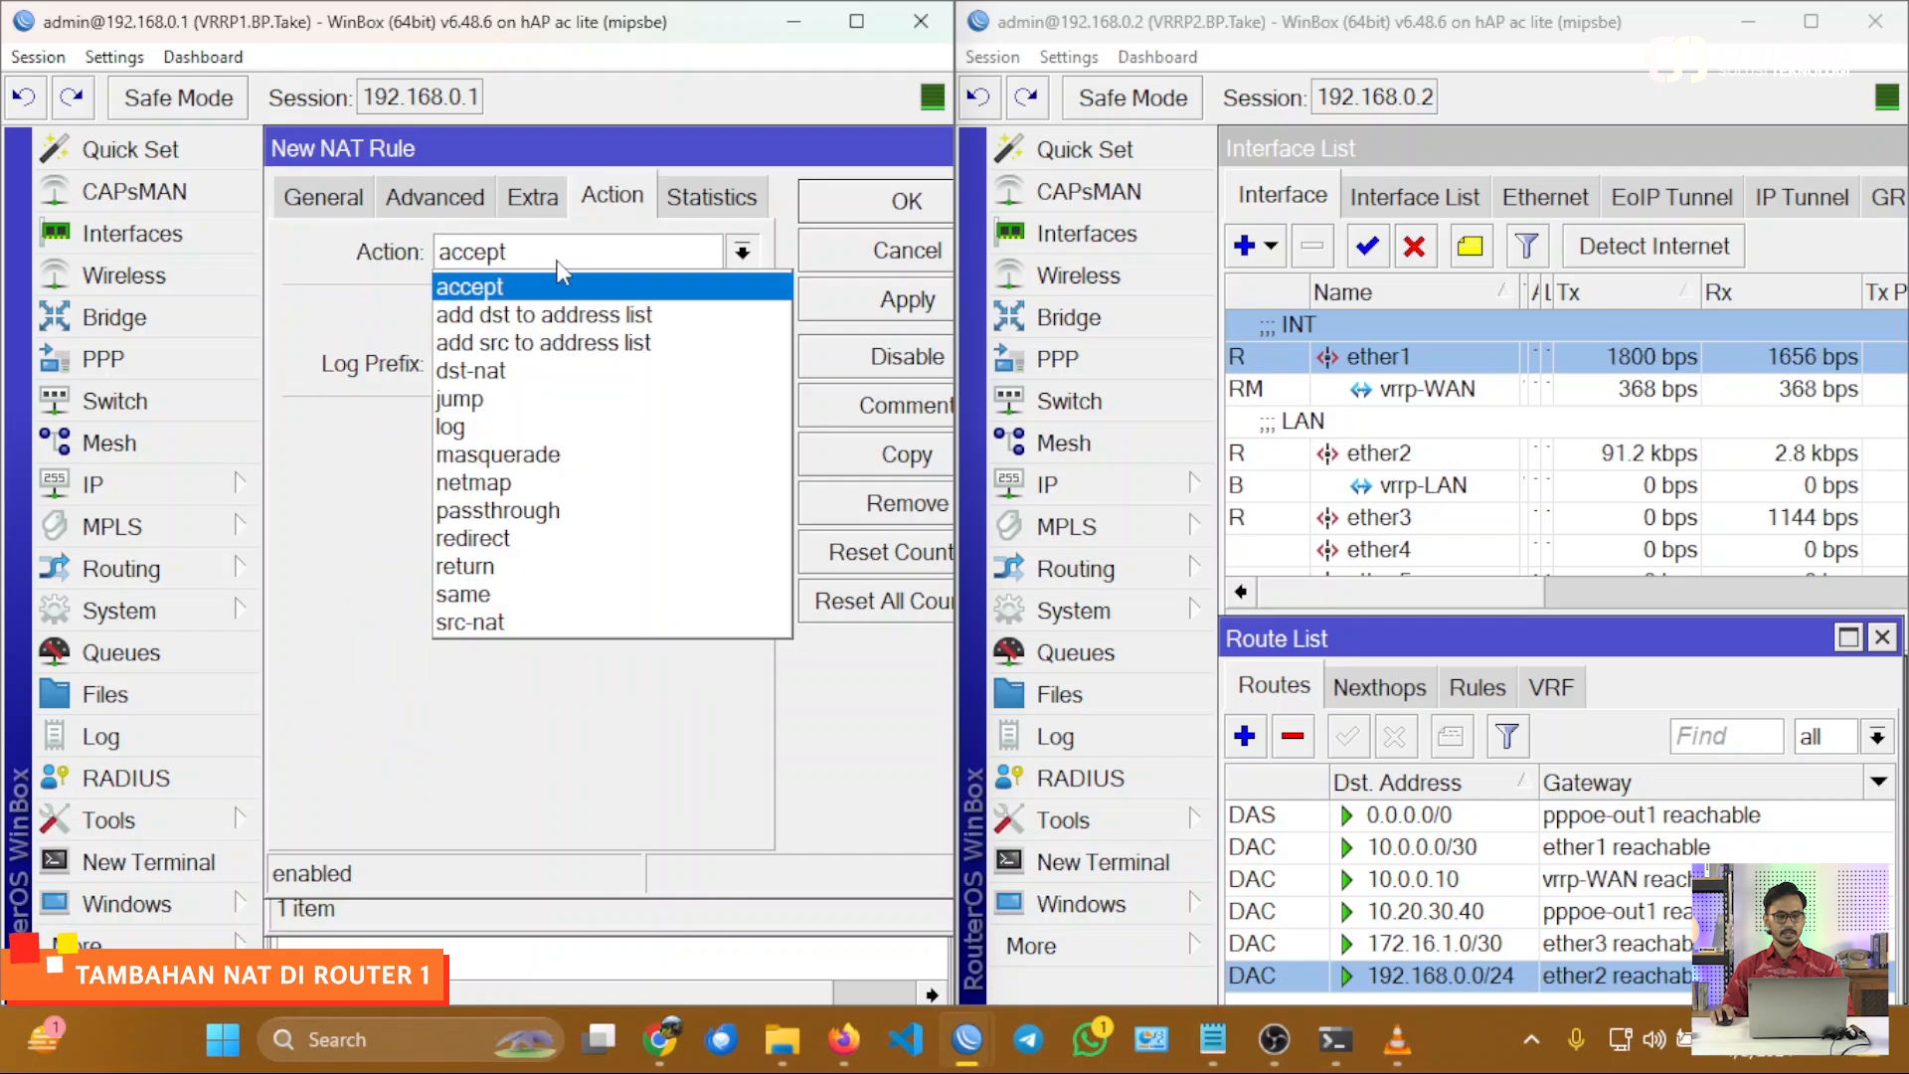
pyautogui.click(553, 454)
pyautogui.click(861, 304)
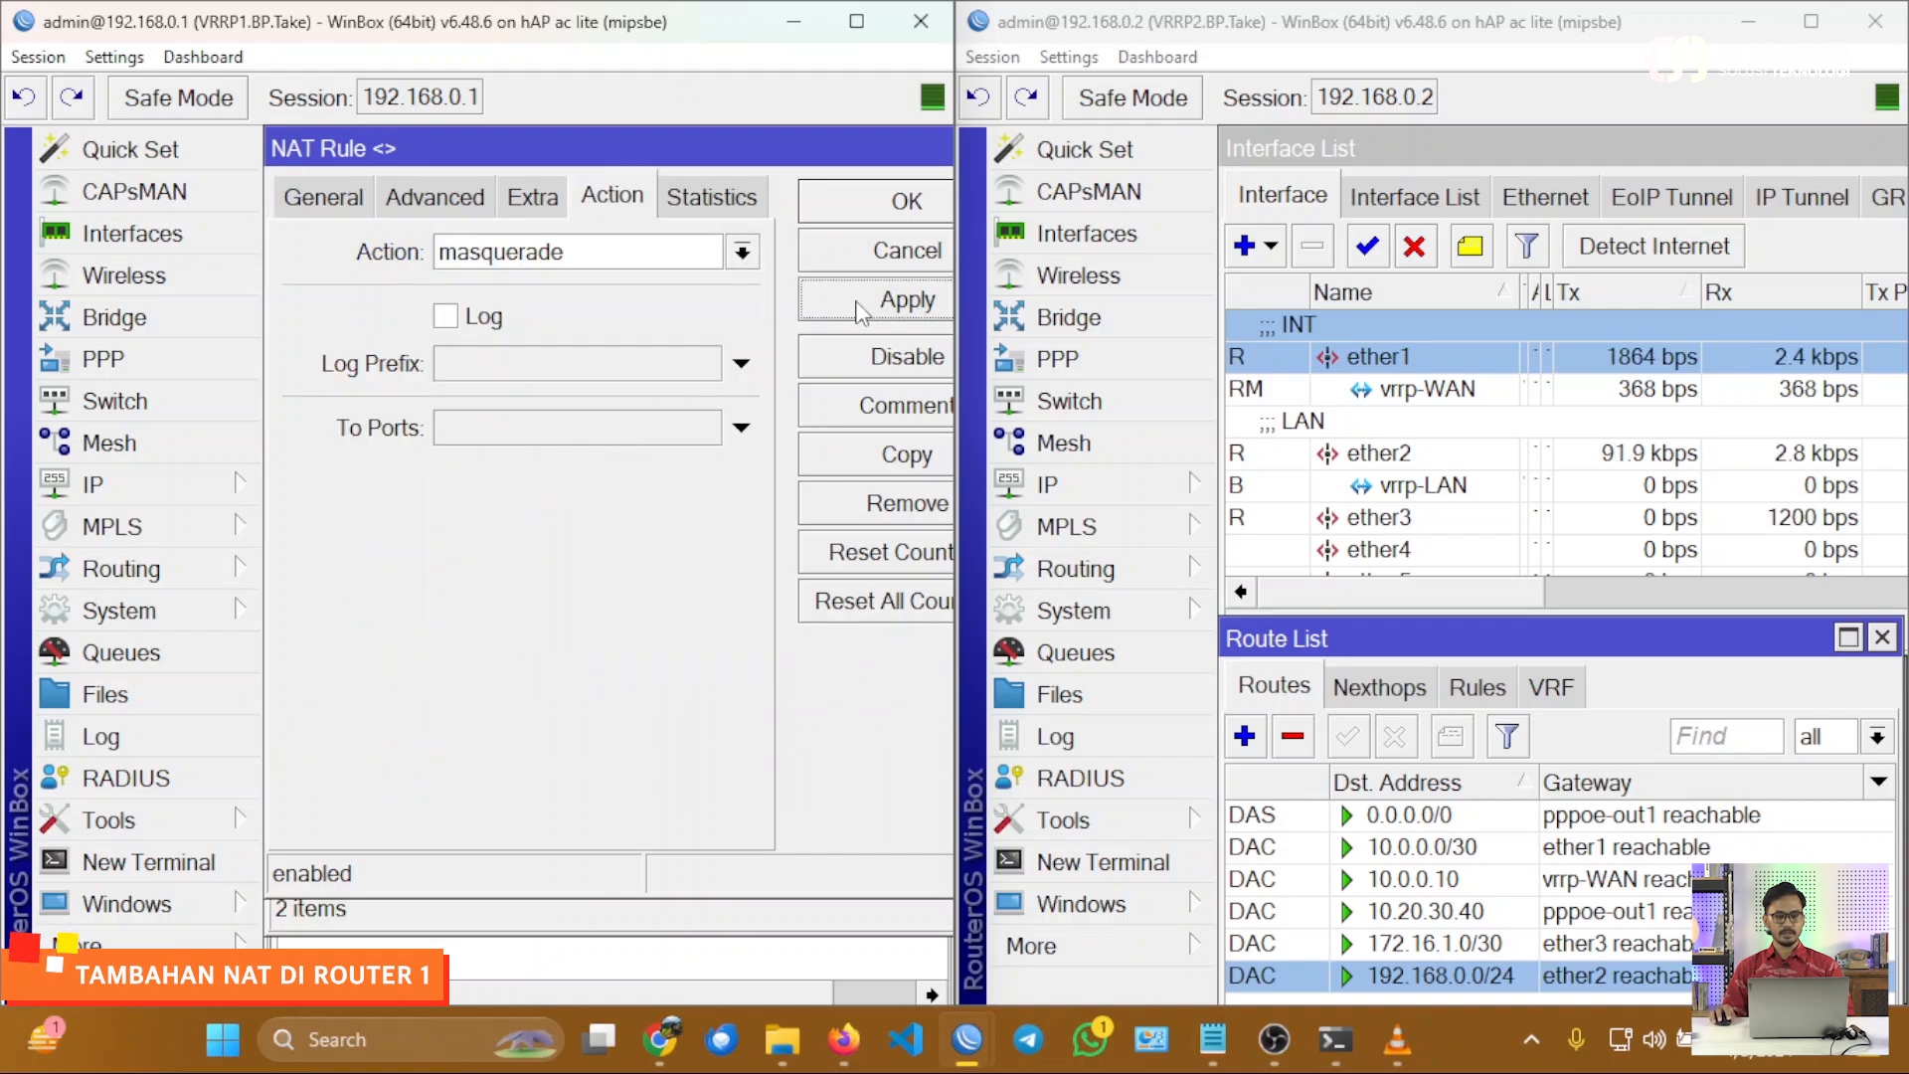
pyautogui.click(857, 209)
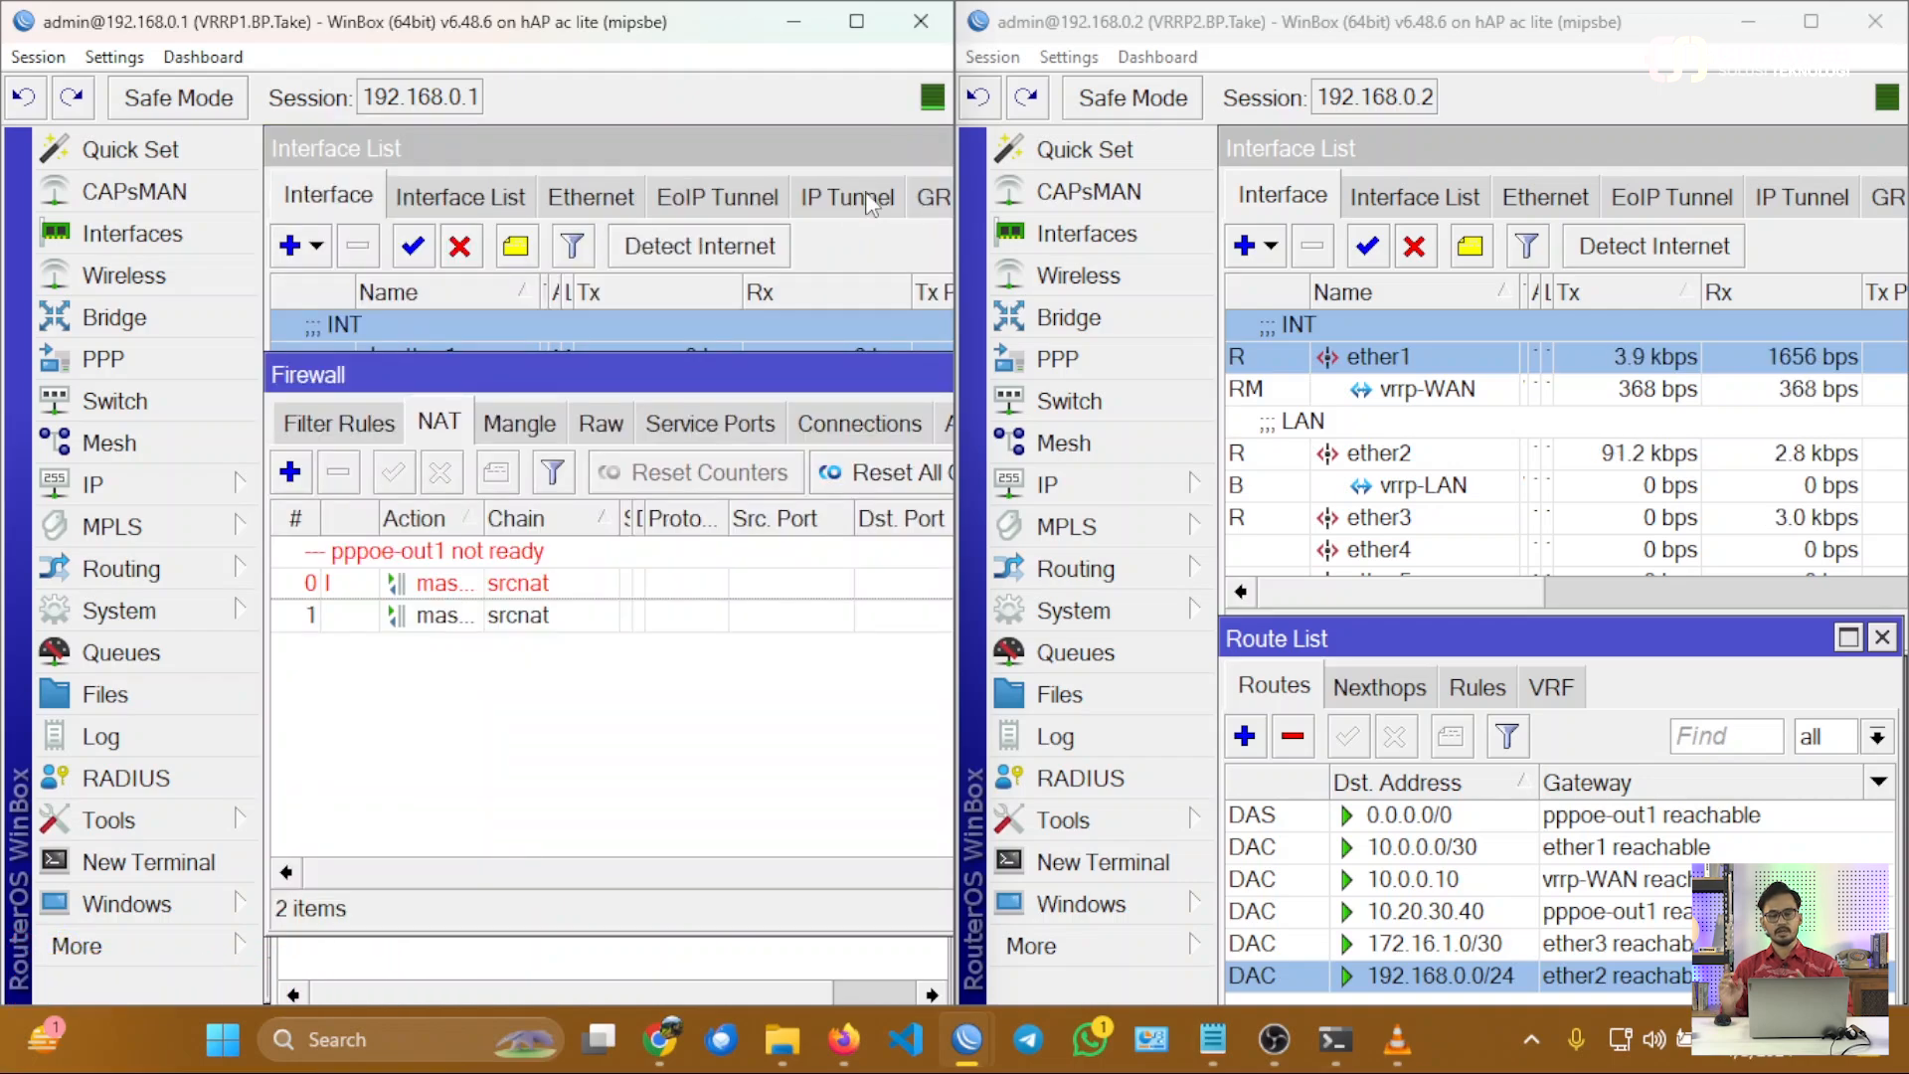
pyautogui.press('Escape')
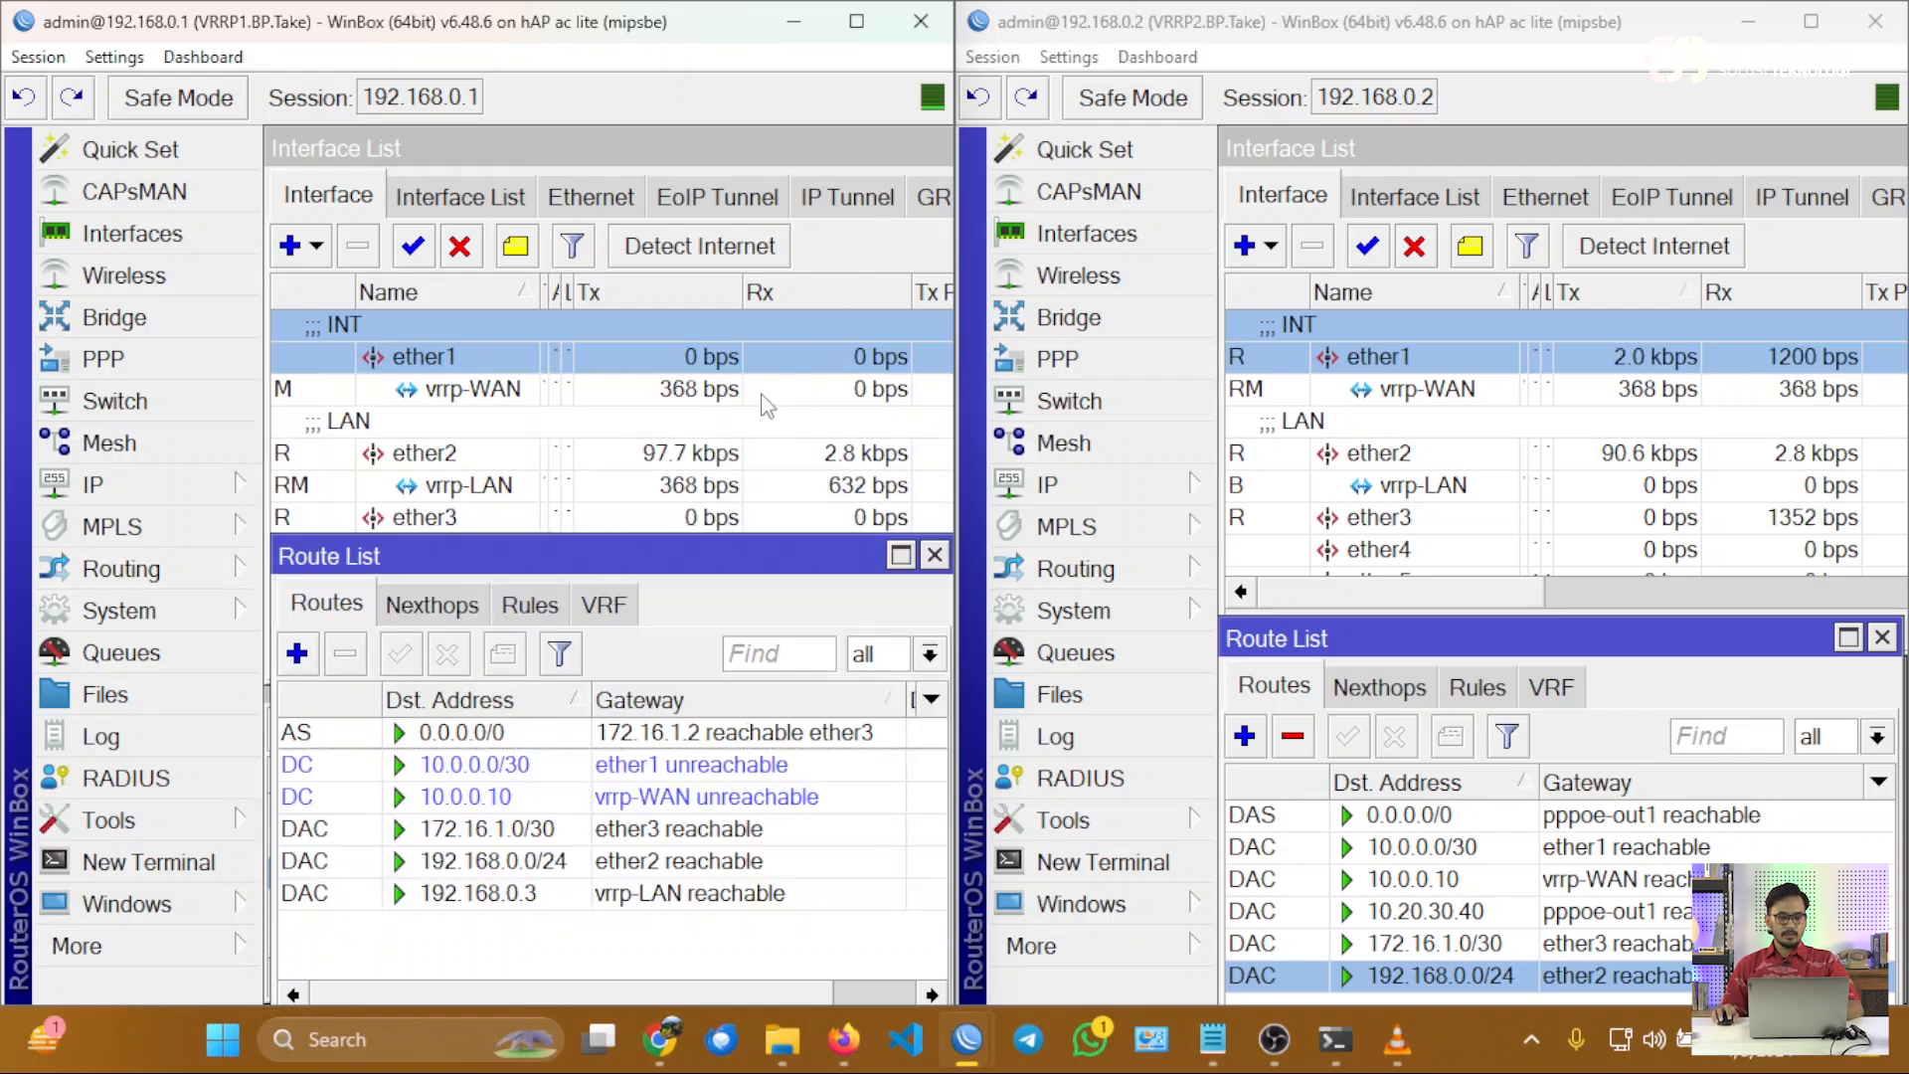
# Close the route list and address list on VRRP1, leaving only its interface list open.
pyautogui.click(935, 555)
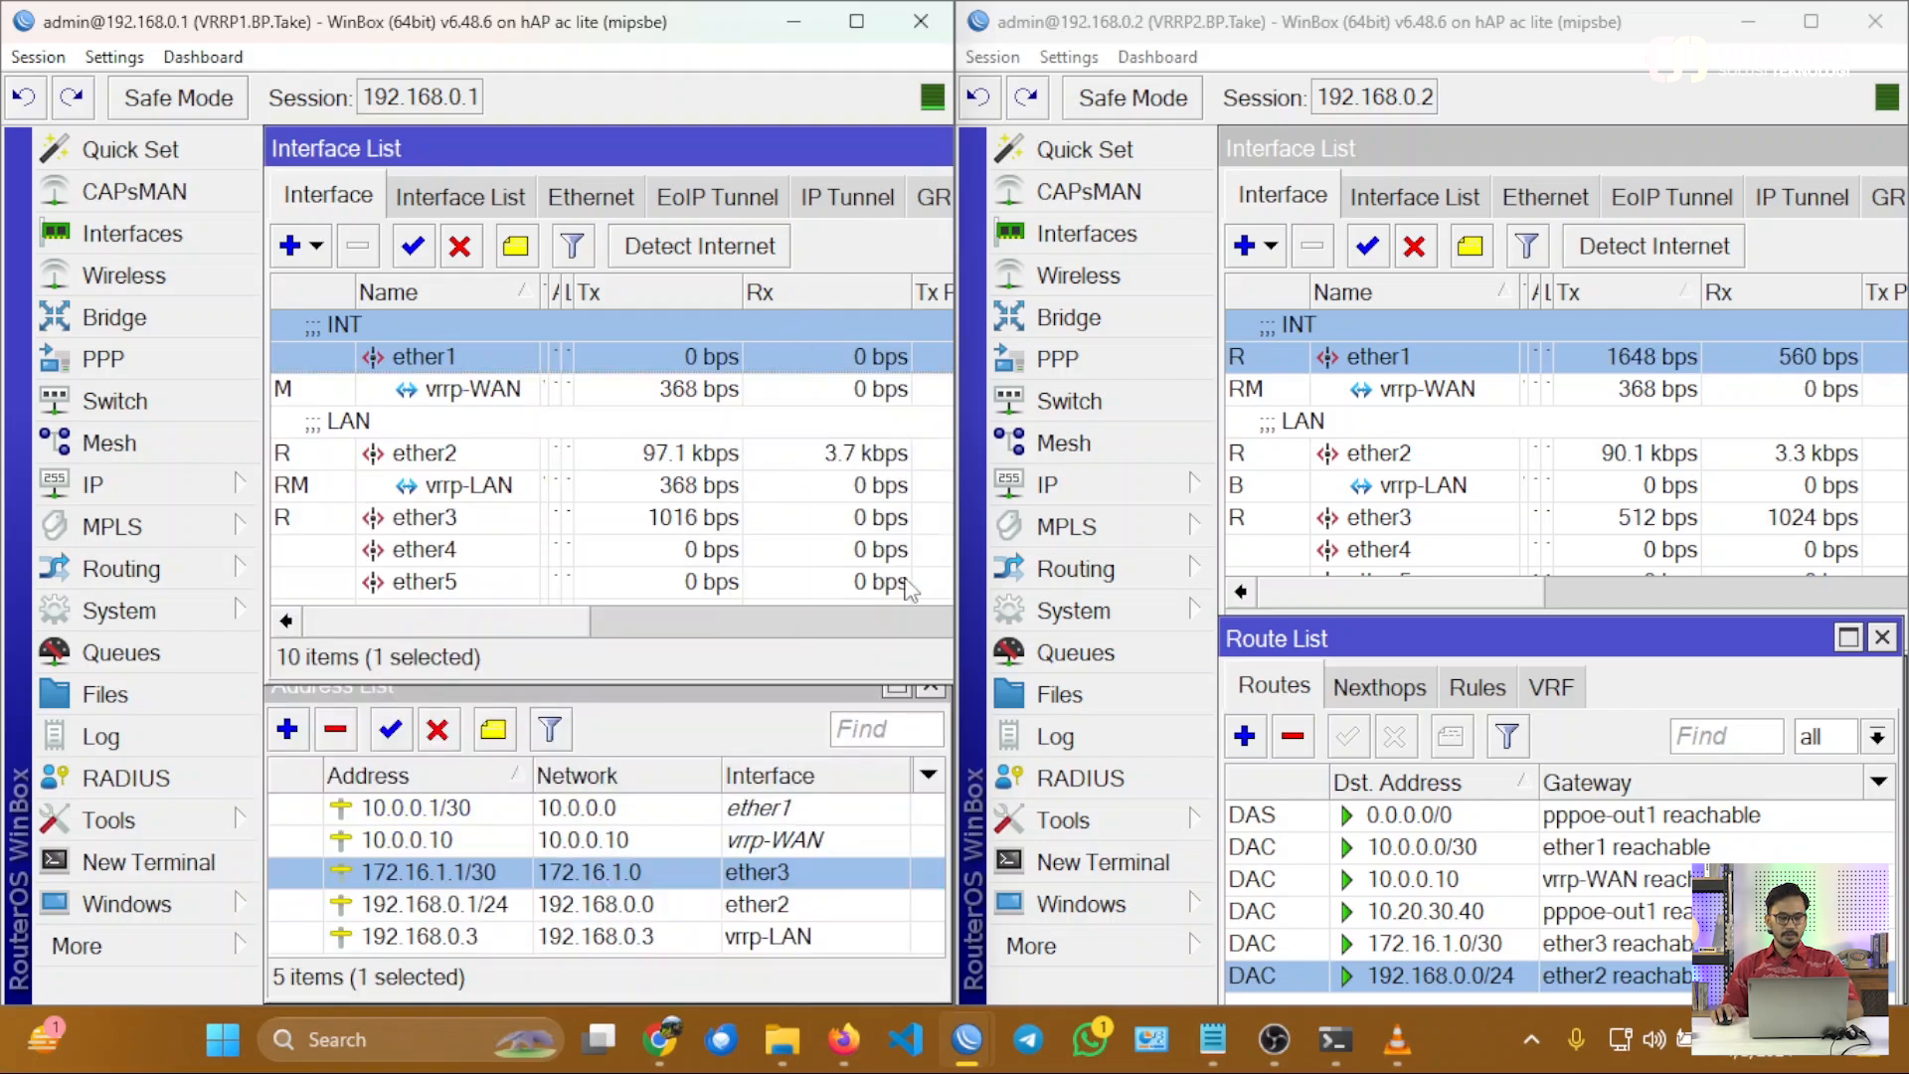
pyautogui.click(751, 737)
pyautogui.click(929, 676)
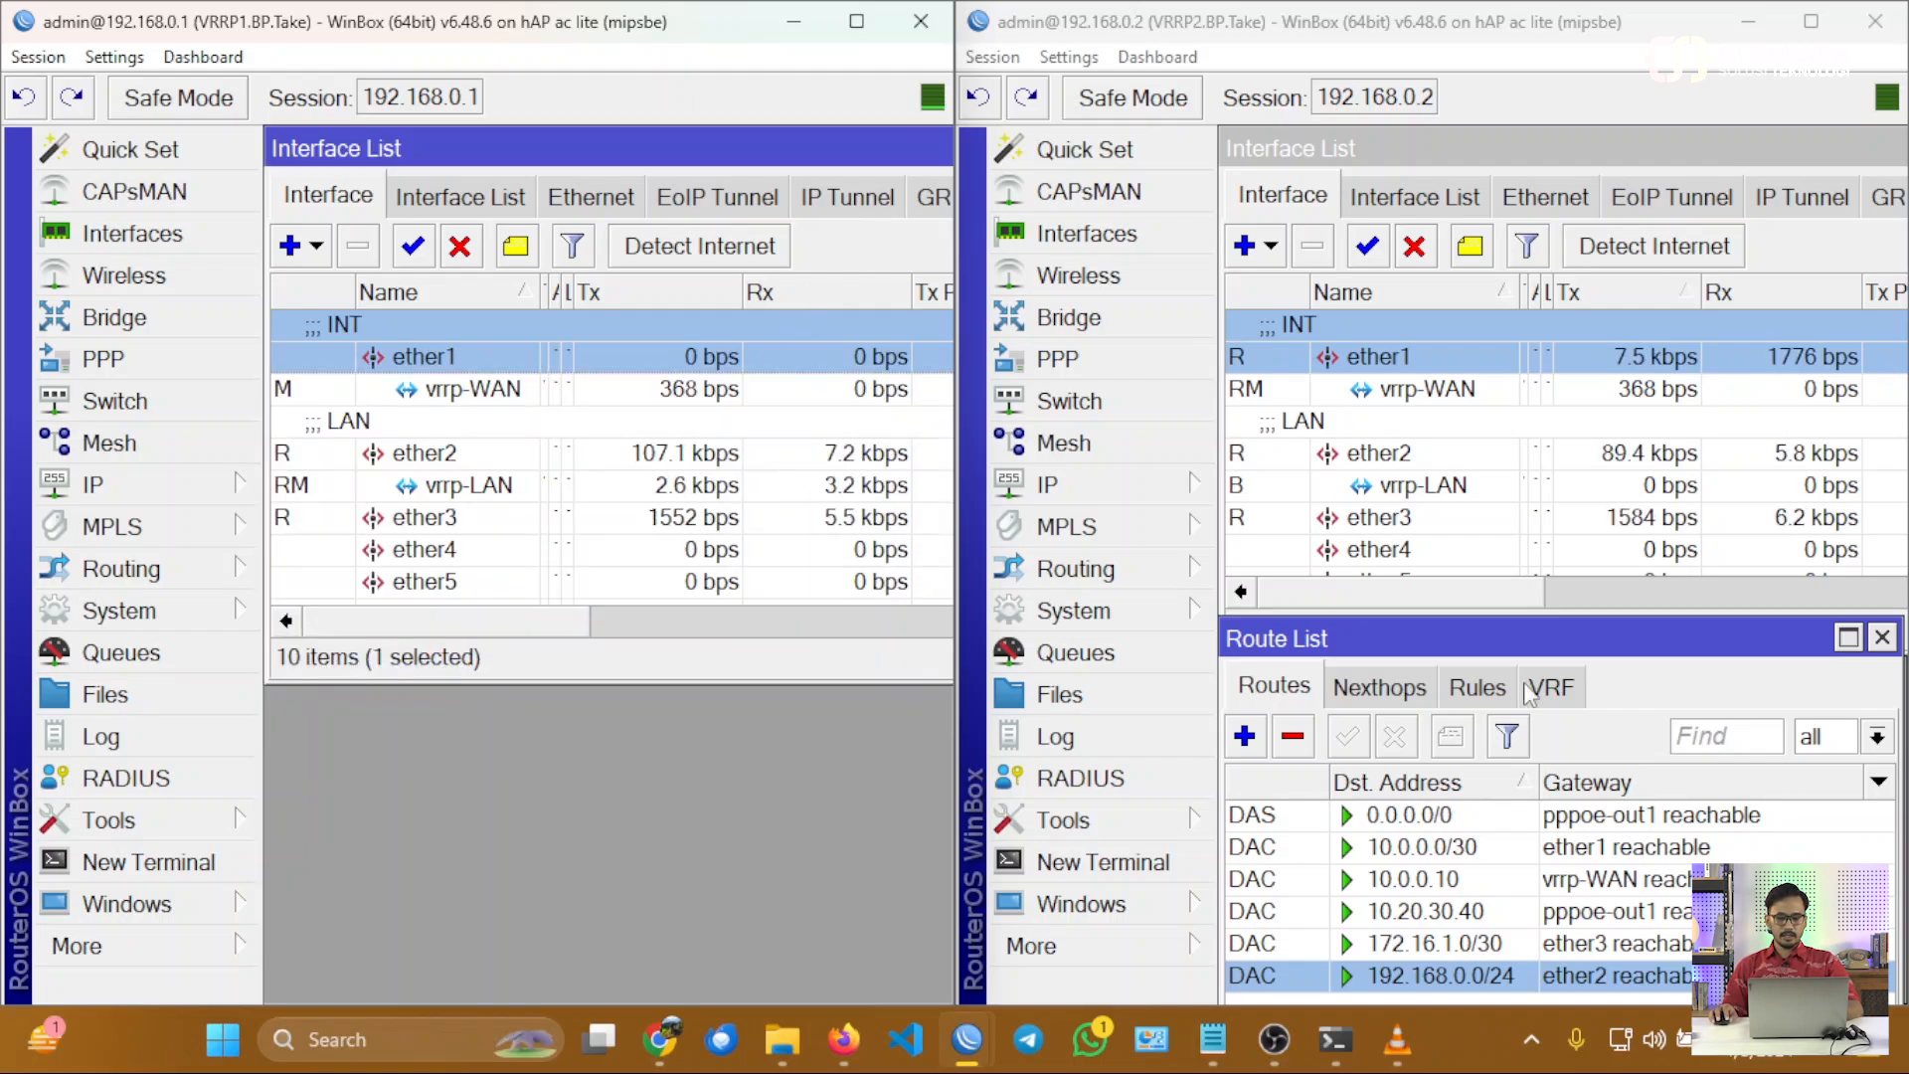
# Close the route list and the remaining window on VRRP2, and enlarge both routers' interface lists to show all their interfaces.
pyautogui.press('Escape')
pyautogui.click(1592, 685)
pyautogui.press('Escape')
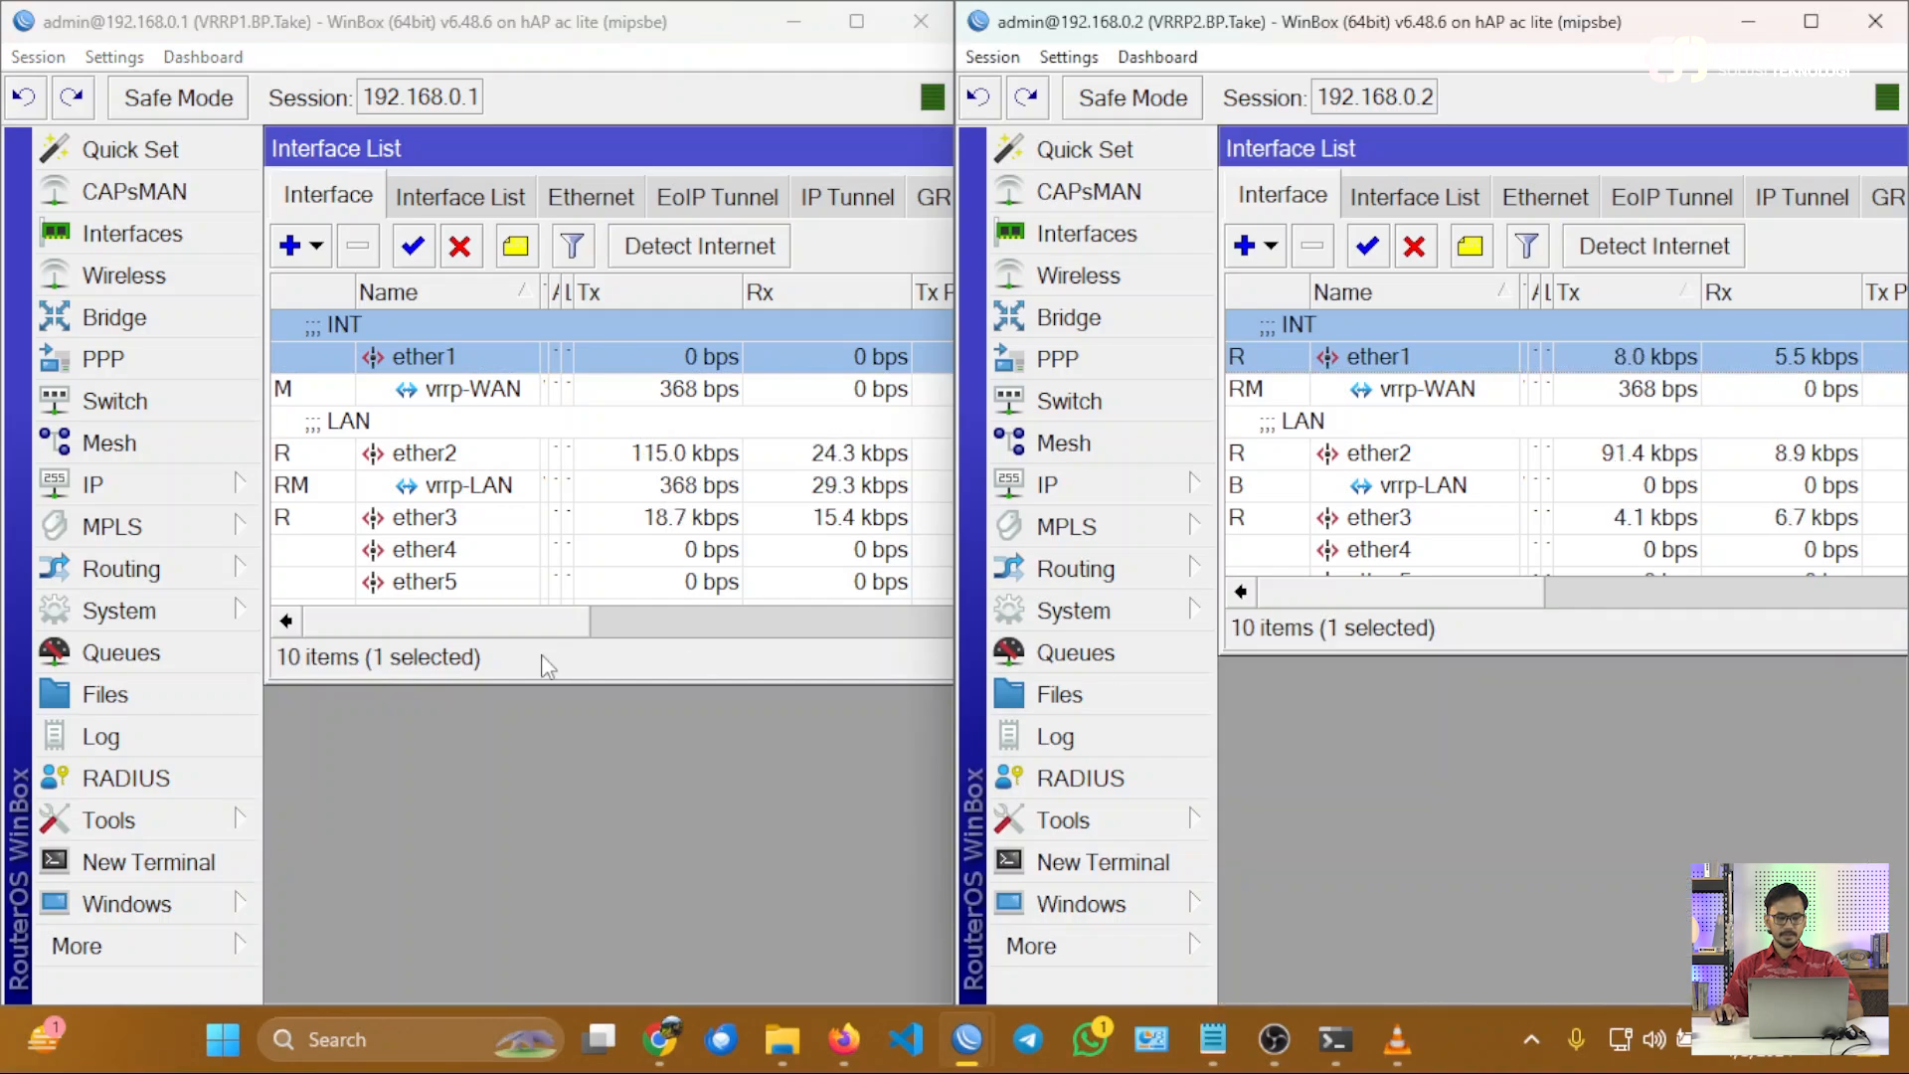
pyautogui.moveTo(541, 677); pyautogui.dragTo(541, 871)
pyautogui.moveTo(1483, 649); pyautogui.dragTo(1509, 870)
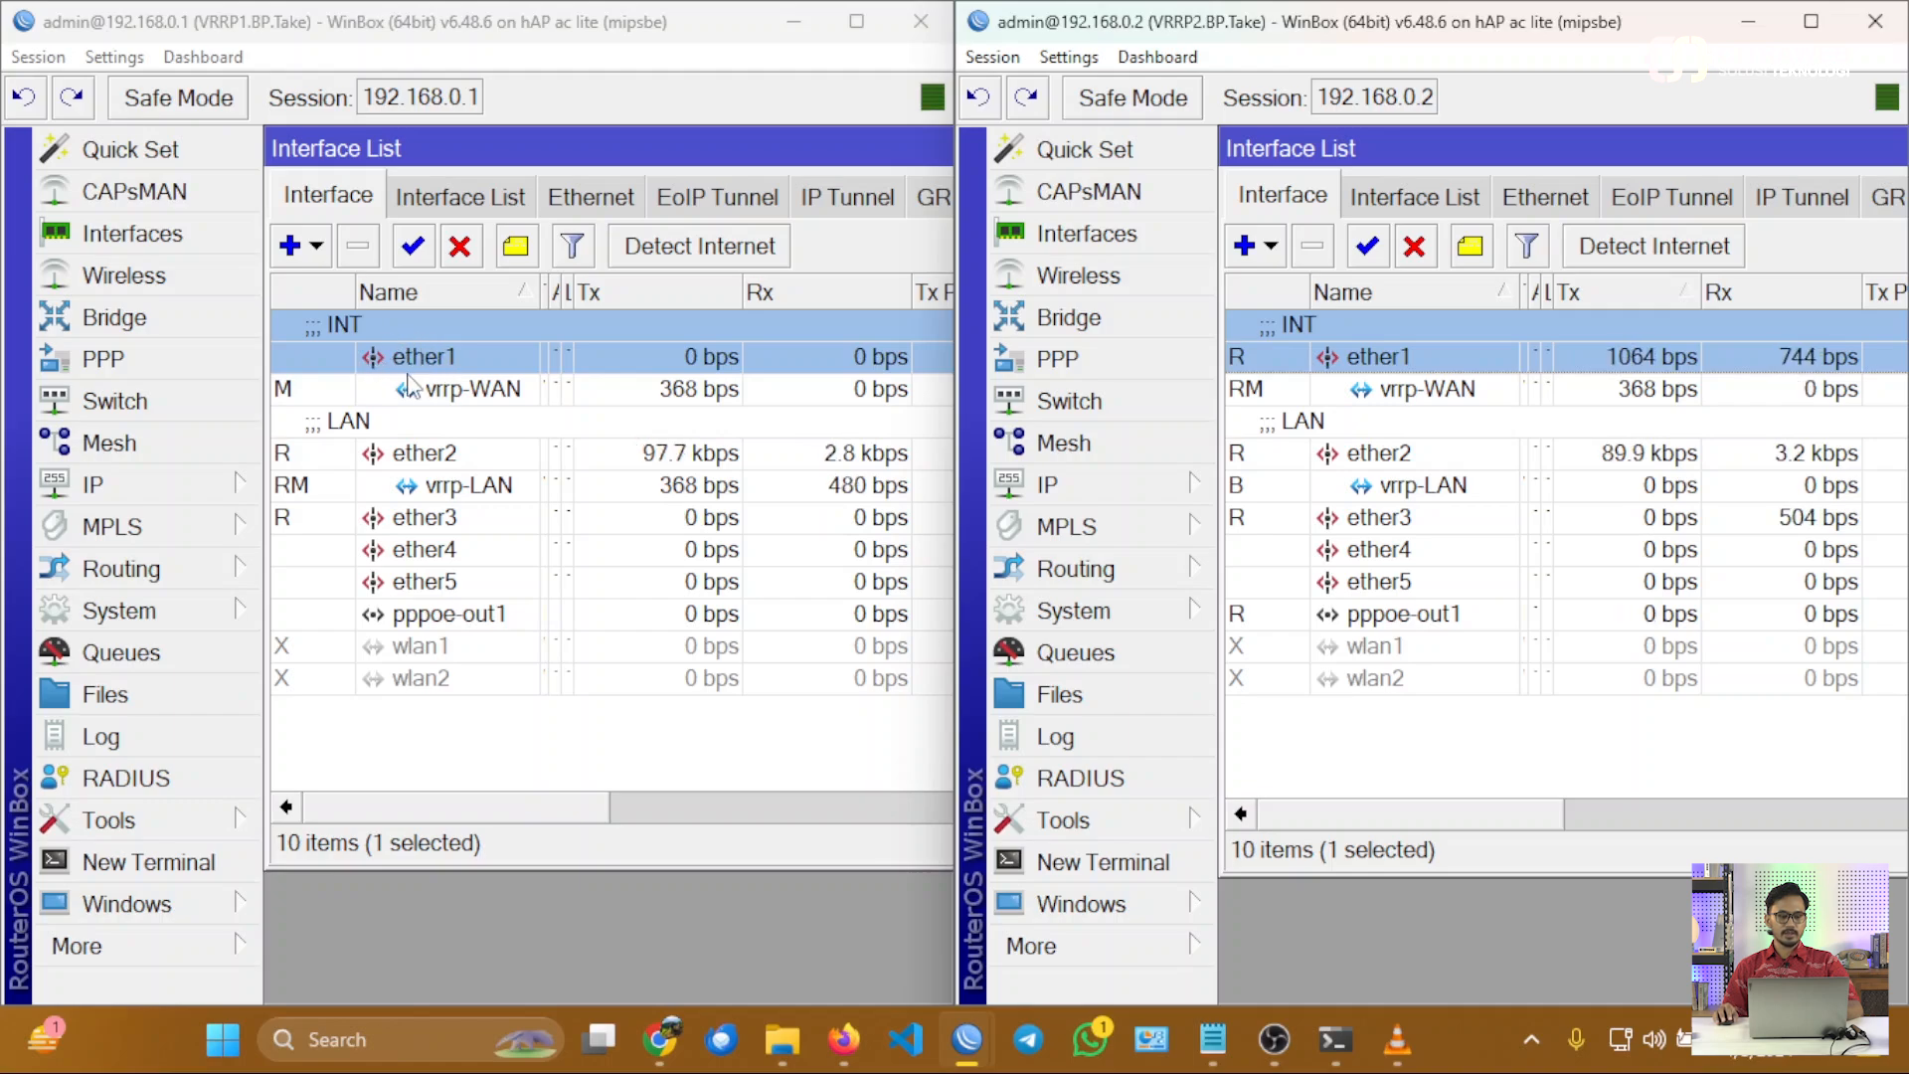
# Highlight the backup path by selecting ether2, vrrp-LAN and ether3 together on VRRP1, and ether3, vrrp-WAN and ether1 together on VRRP2.
pyautogui.click(474, 463)
pyautogui.keyDown('ctrl'); pyautogui.click(476, 487); pyautogui.keyUp('ctrl')
pyautogui.keyDown('ctrl'); pyautogui.click(477, 517); pyautogui.keyUp('ctrl')
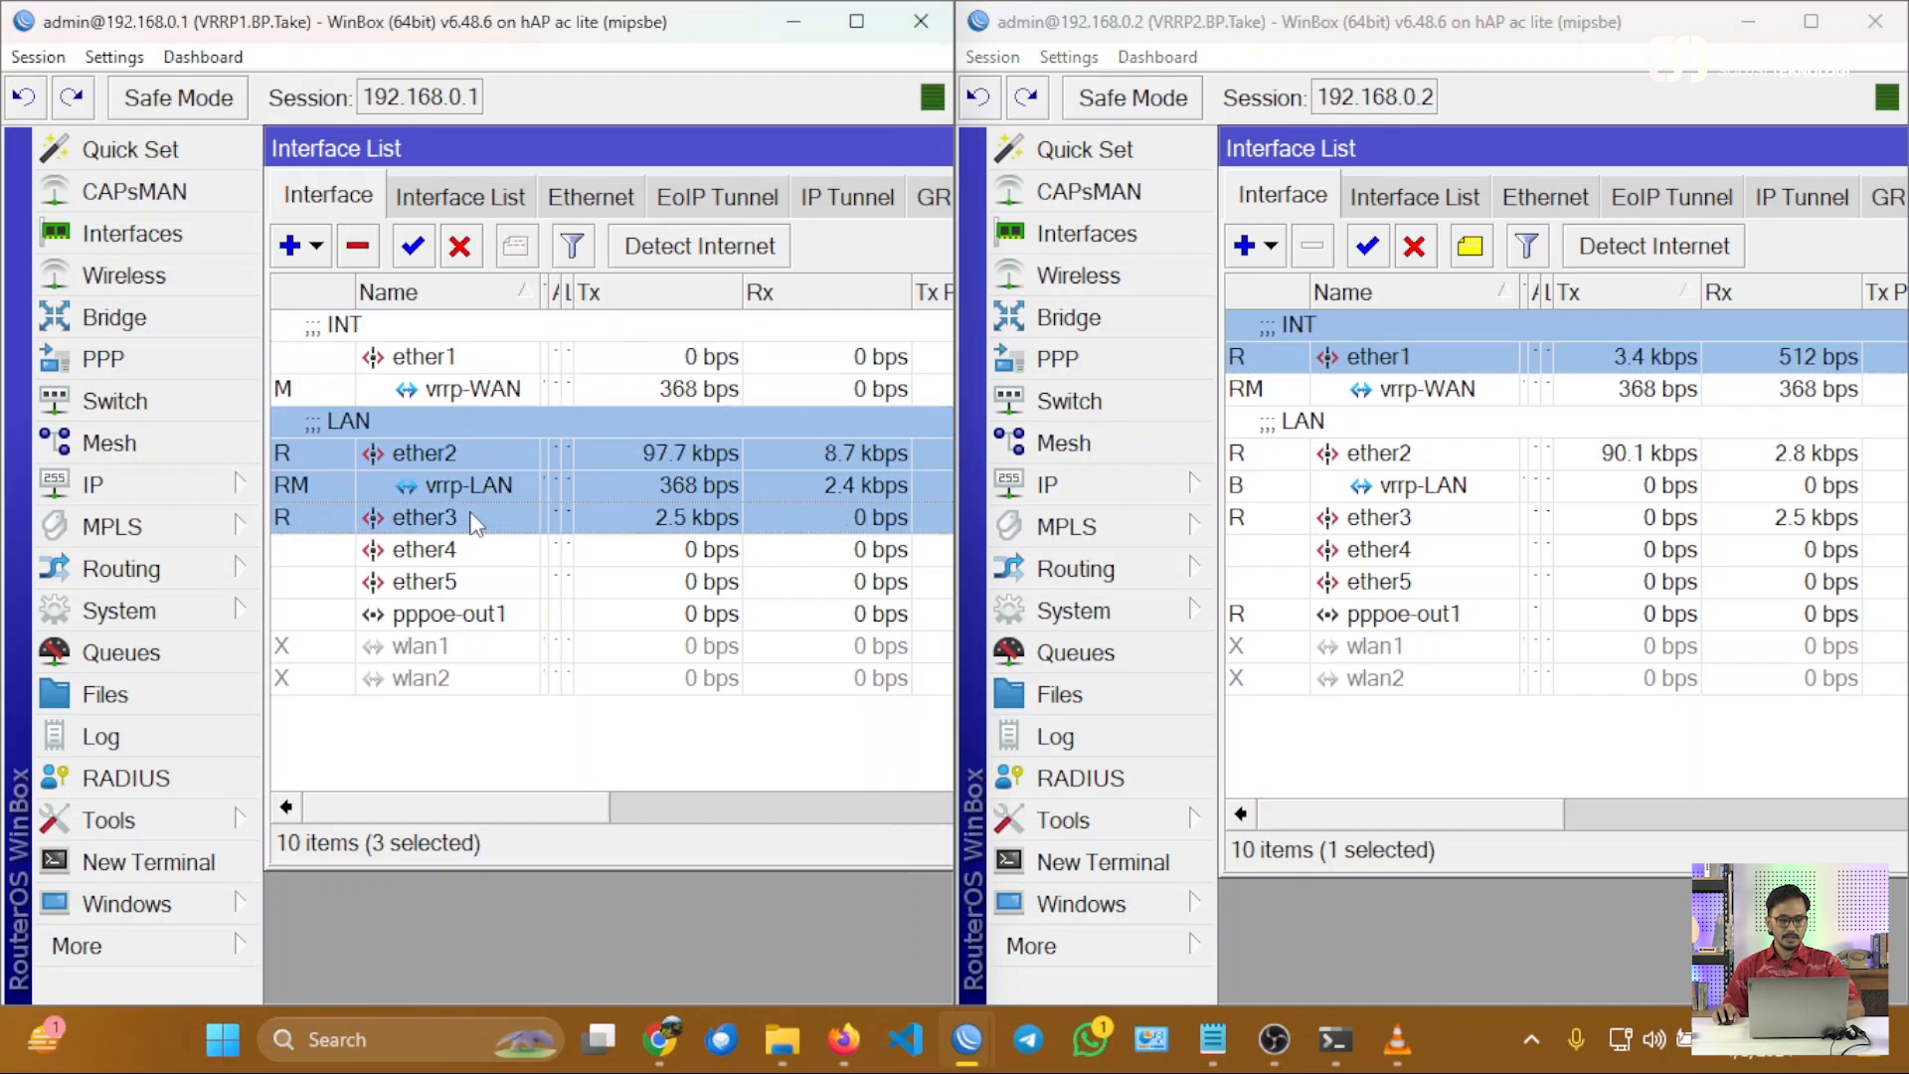
pyautogui.click(1394, 520)
pyautogui.keyDown('ctrl'); pyautogui.click(1428, 389); pyautogui.keyUp('ctrl')
pyautogui.keyDown('ctrl'); pyautogui.click(1378, 356); pyautogui.keyUp('ctrl')
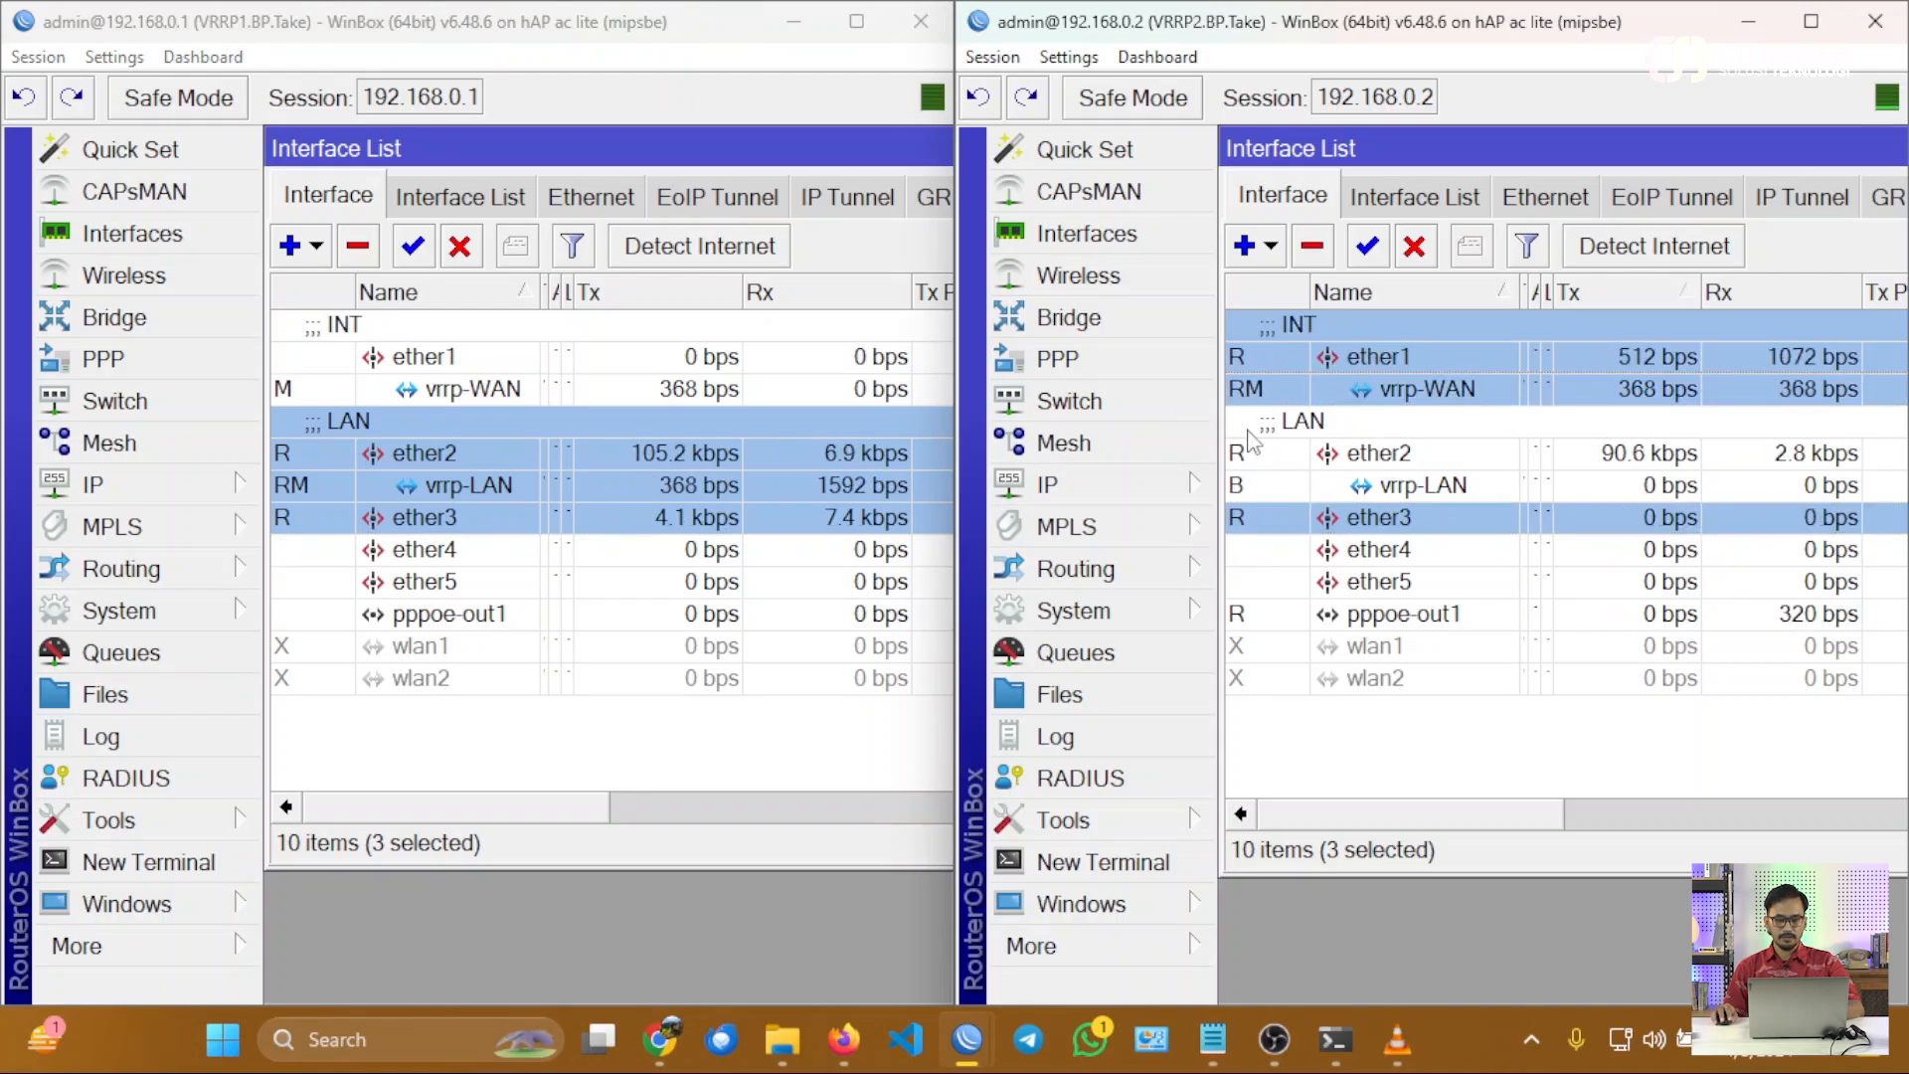
# Start a new Speedtest by Ookla run in Chrome and return to WinBox to watch the traffic on both routers.
pyautogui.moveTo(673, 1036)
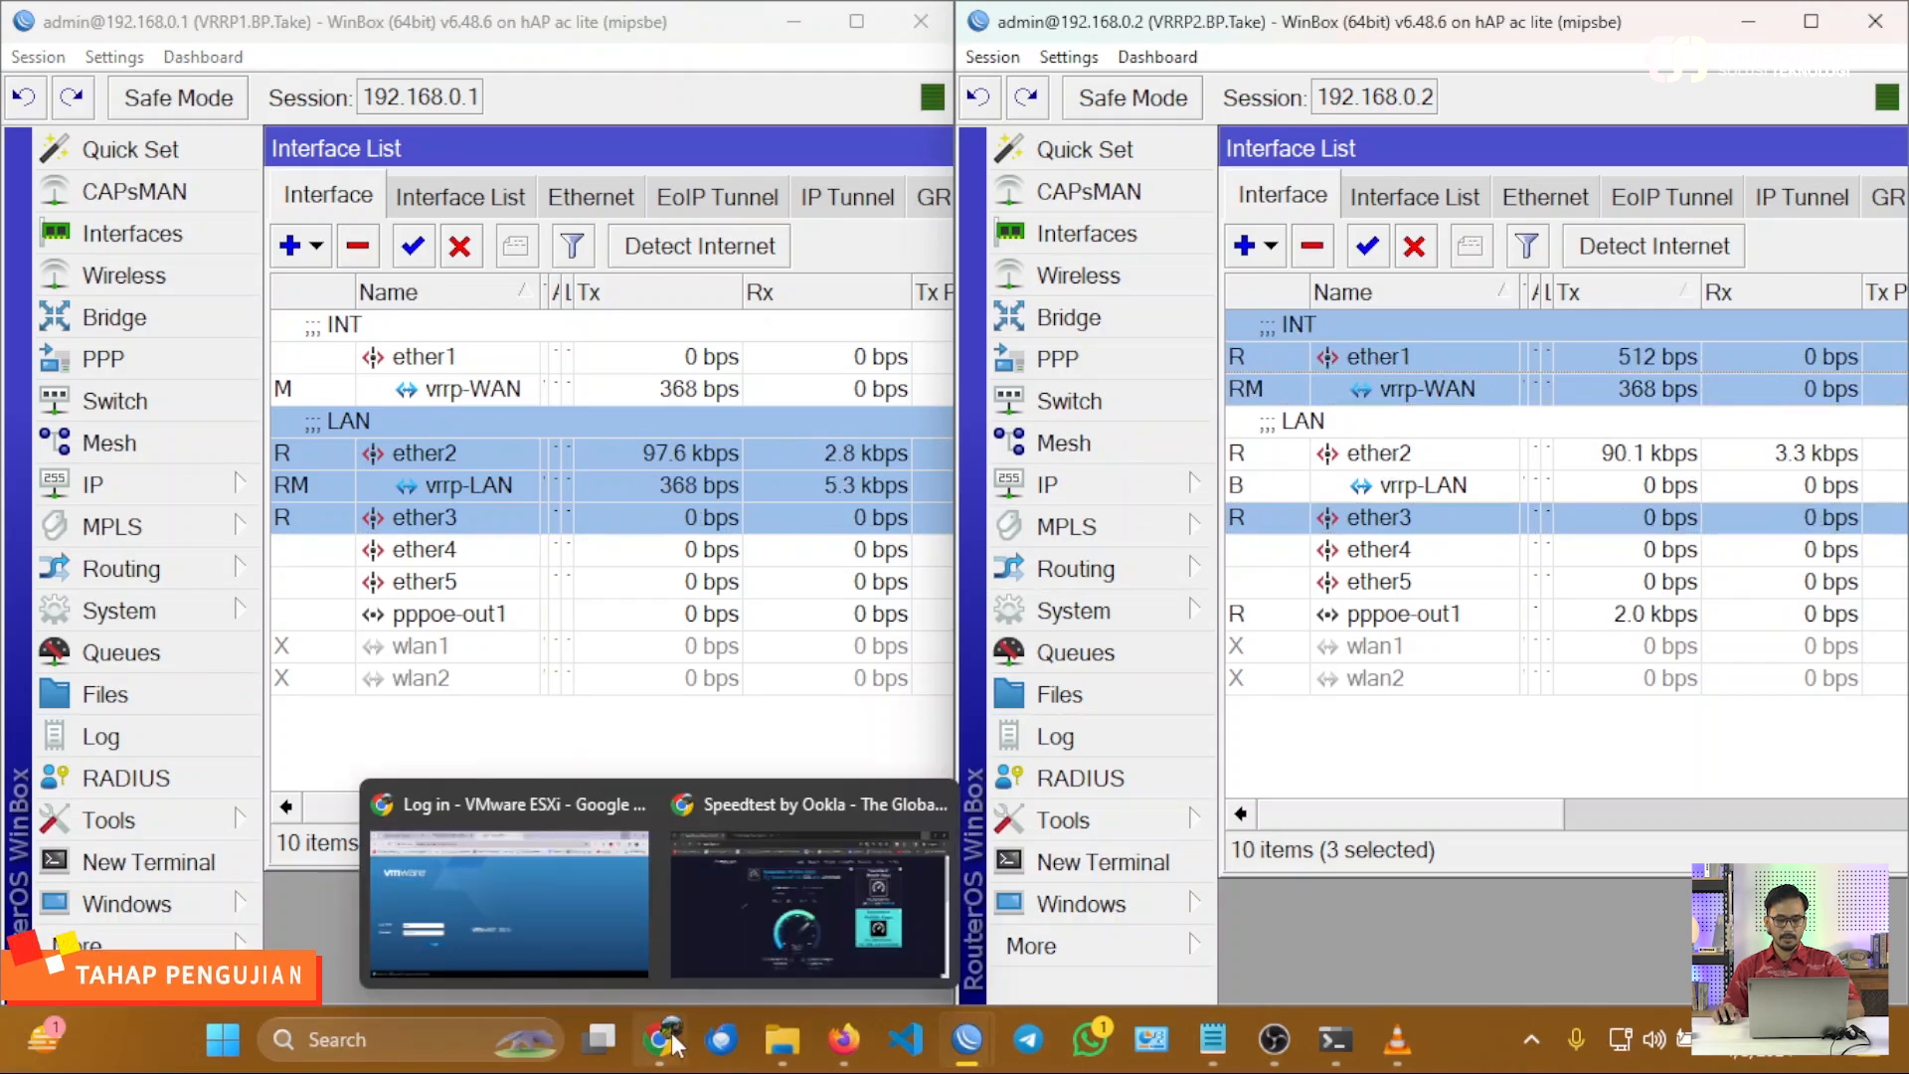
pyautogui.click(722, 923)
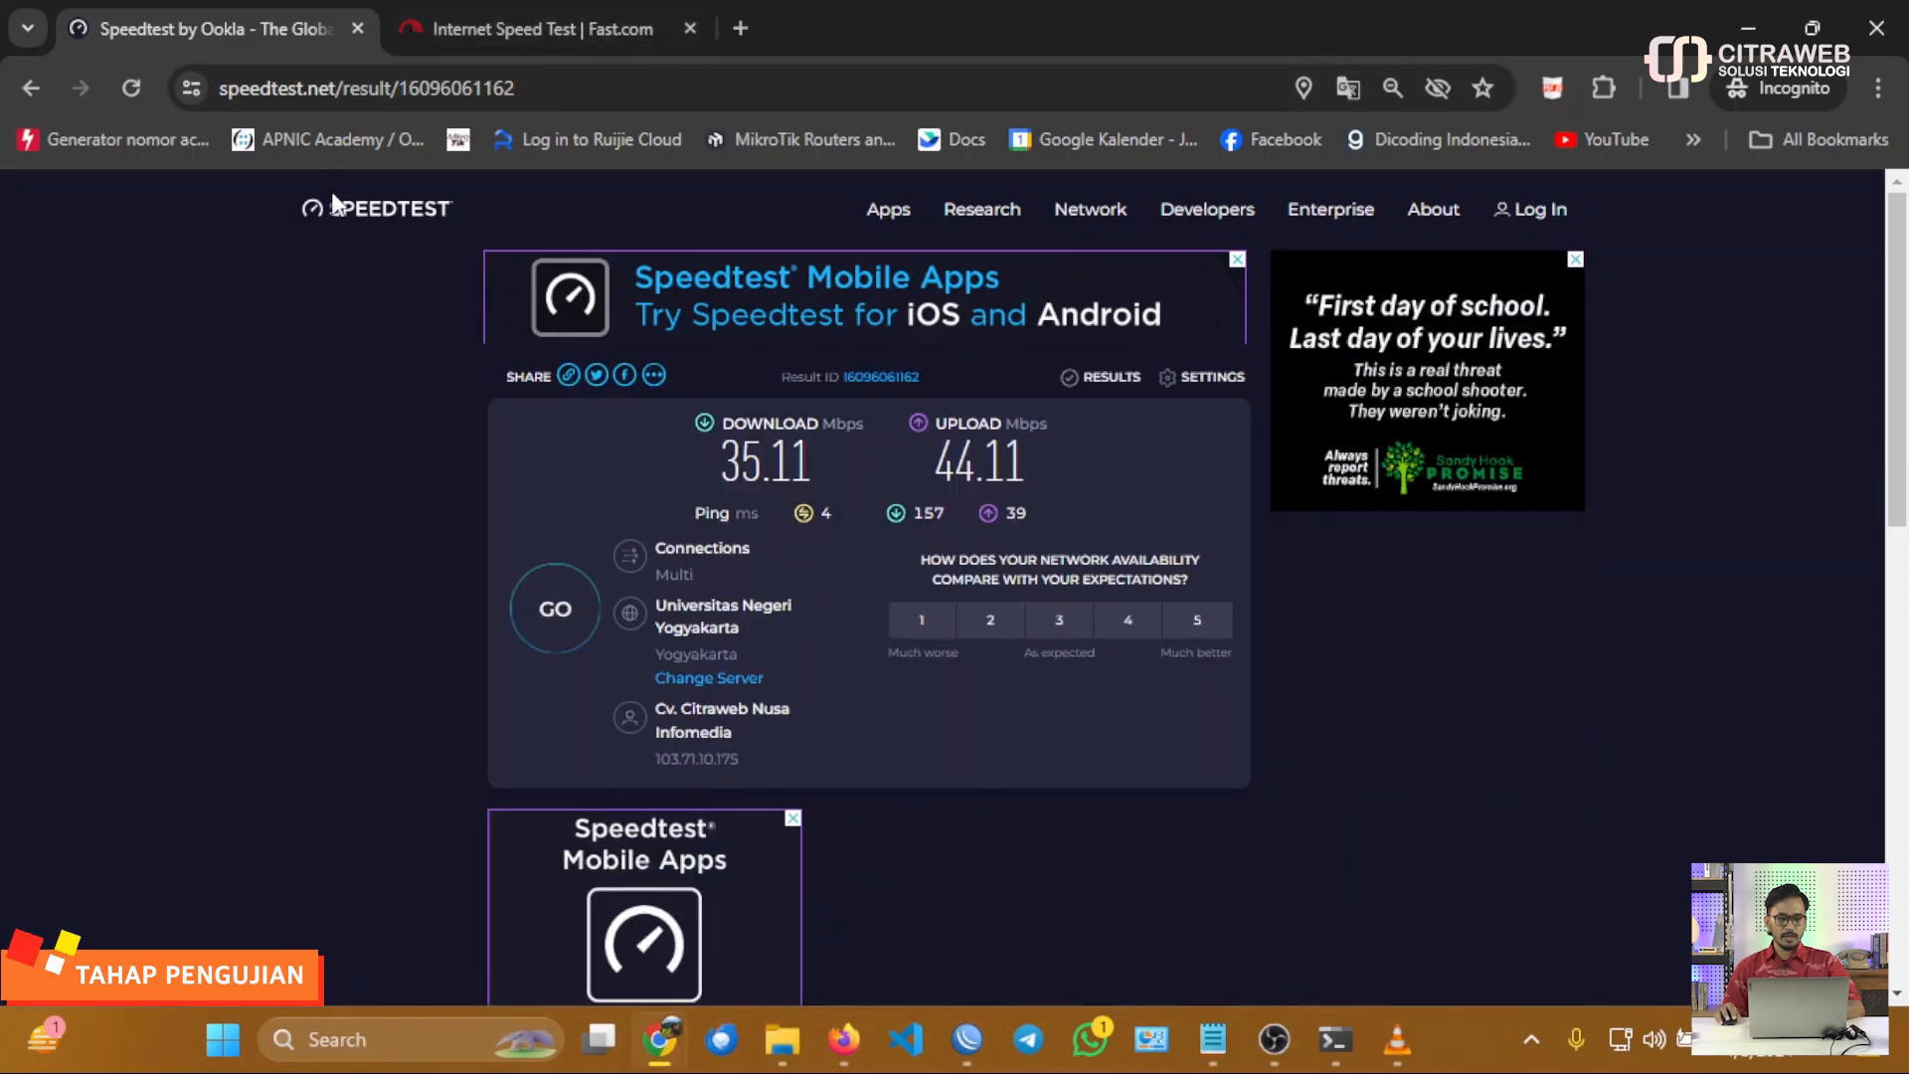
pyautogui.click(552, 612)
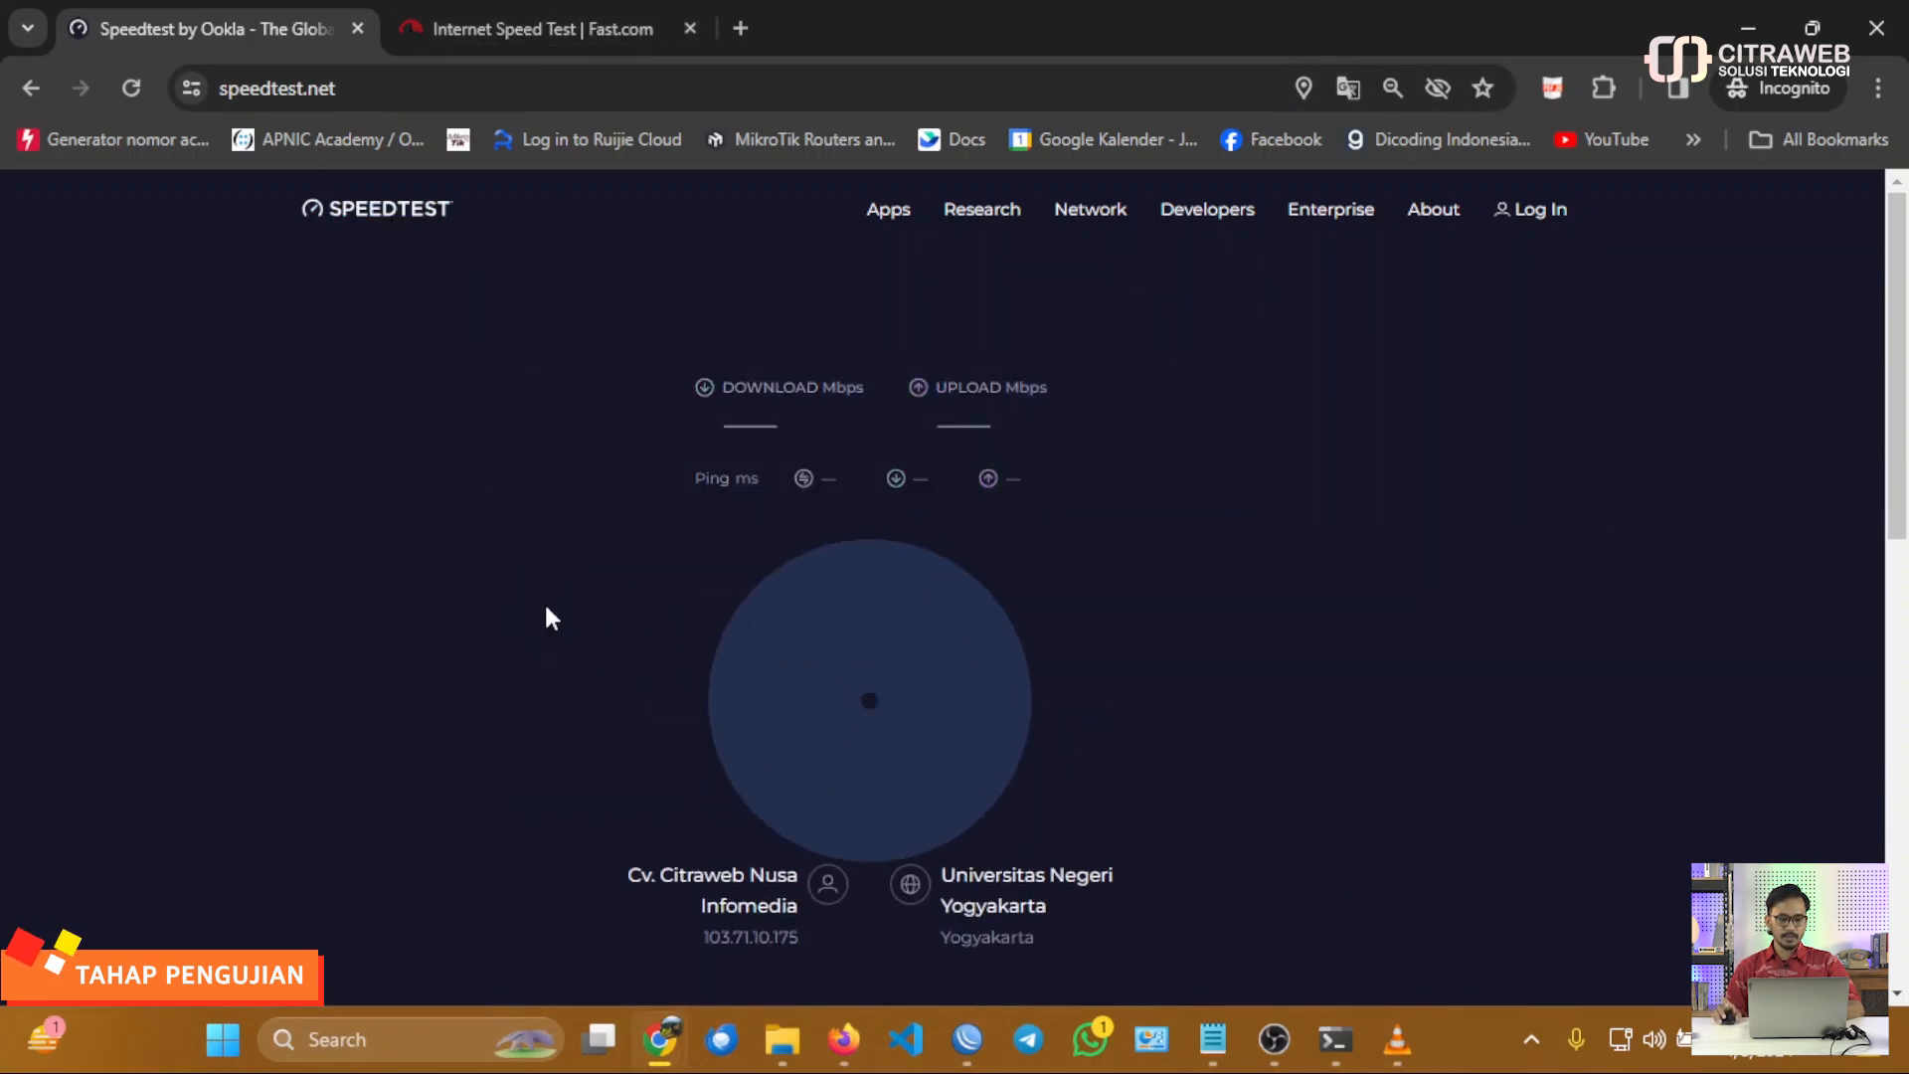
pyautogui.click(1745, 24)
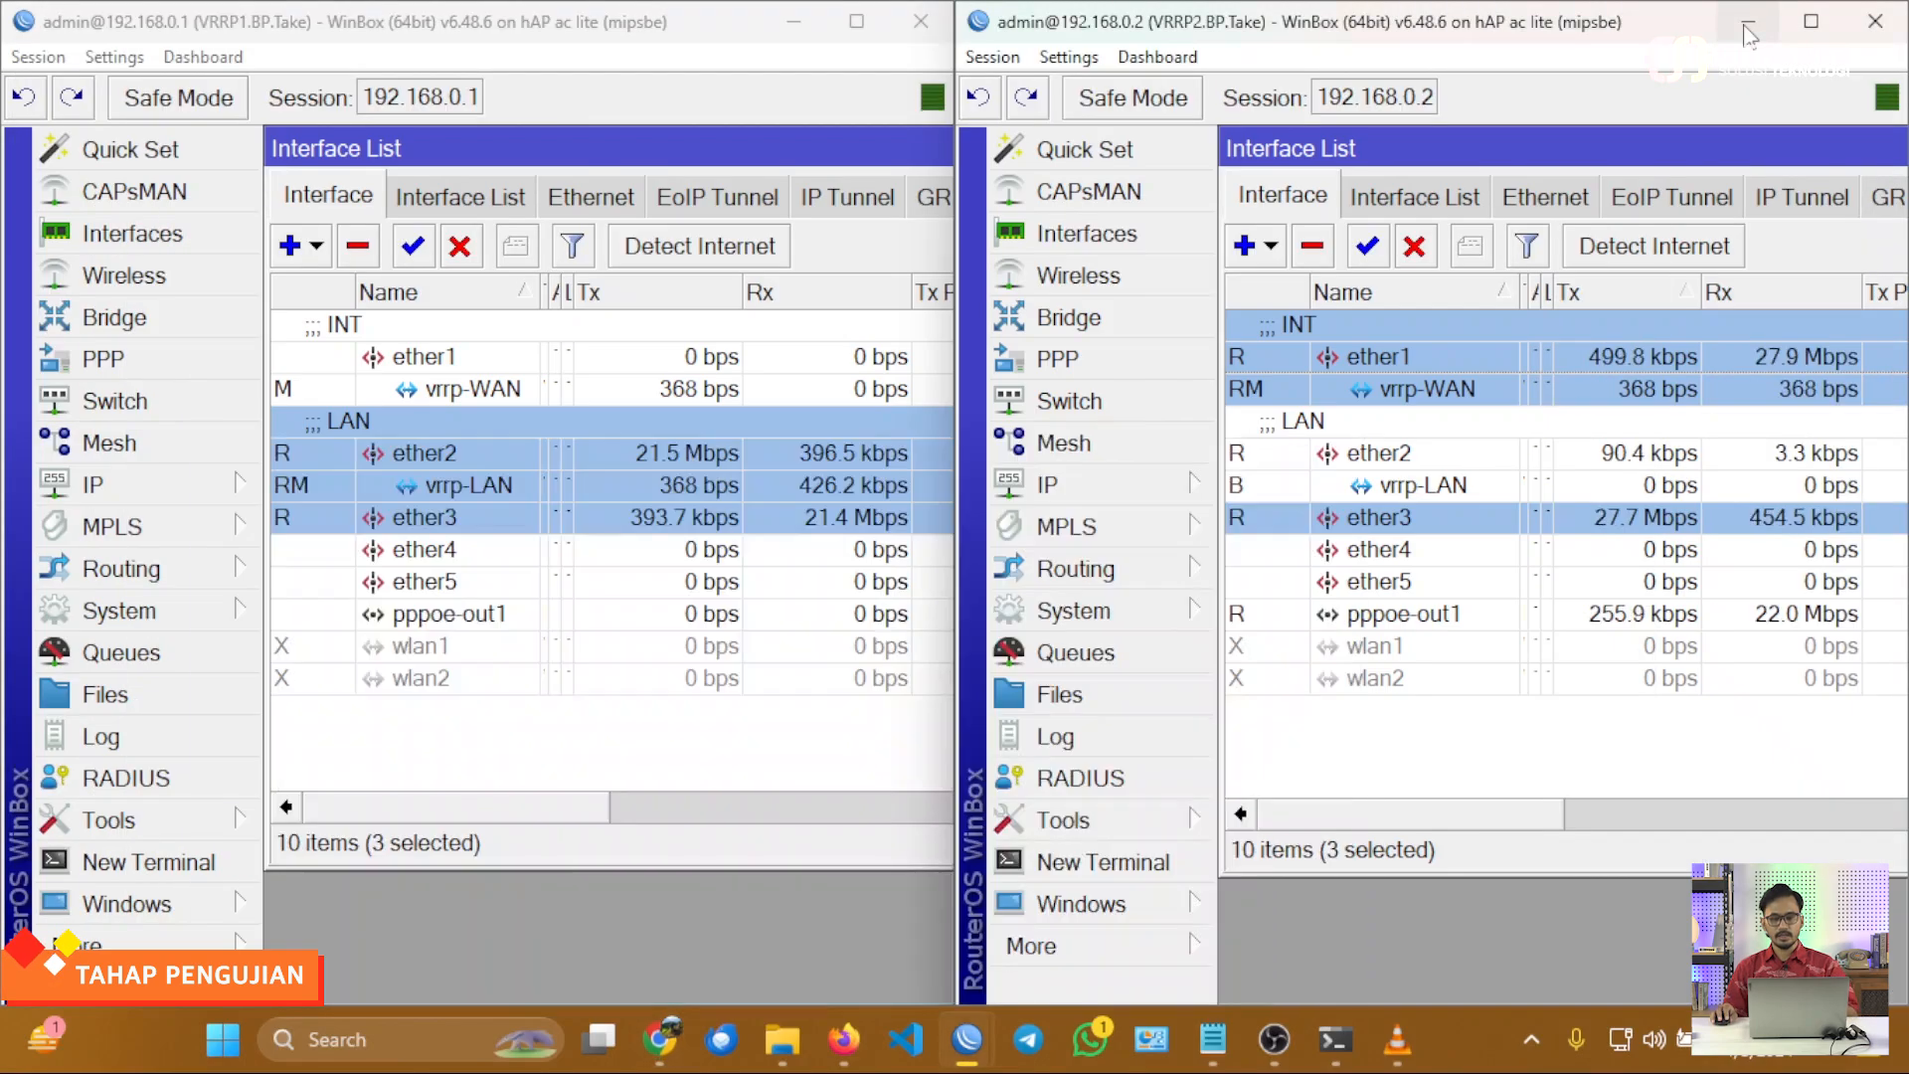